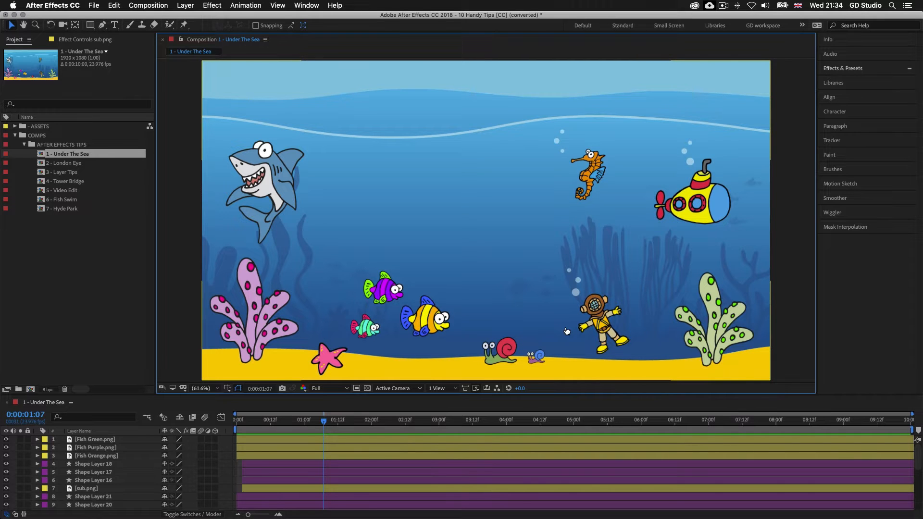
Step: Switch to Finder and locate 10 Handy Tips [CC].aep in S2 - ESSENTIAL PRACTISE > 29 - 10 Handy Tips > CC, then return to After Effects
{"action": "key", "text": "super+Tab"}
{"action": "left_click", "coordinate": [307, 174]}
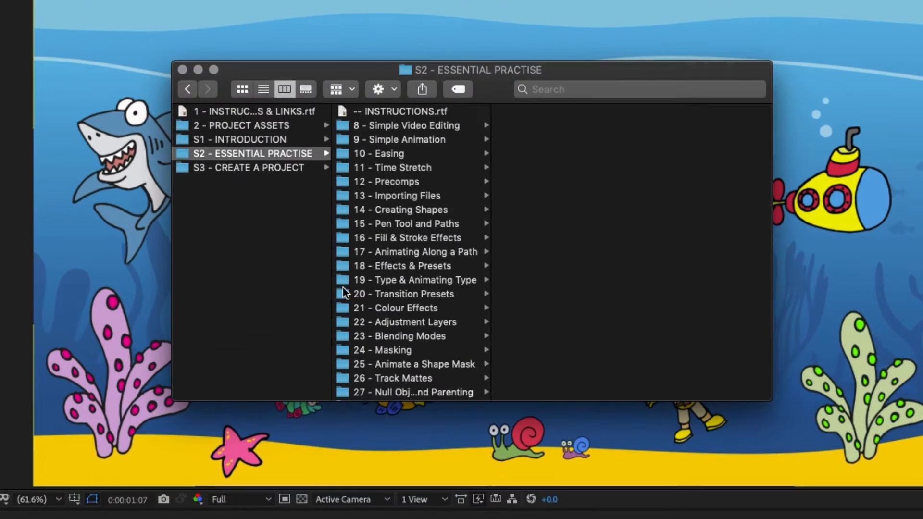
{"action": "scroll", "coordinate": [399, 225], "scroll_direction": "down", "scroll_amount": 2}
{"action": "left_click", "coordinate": [370, 393]}
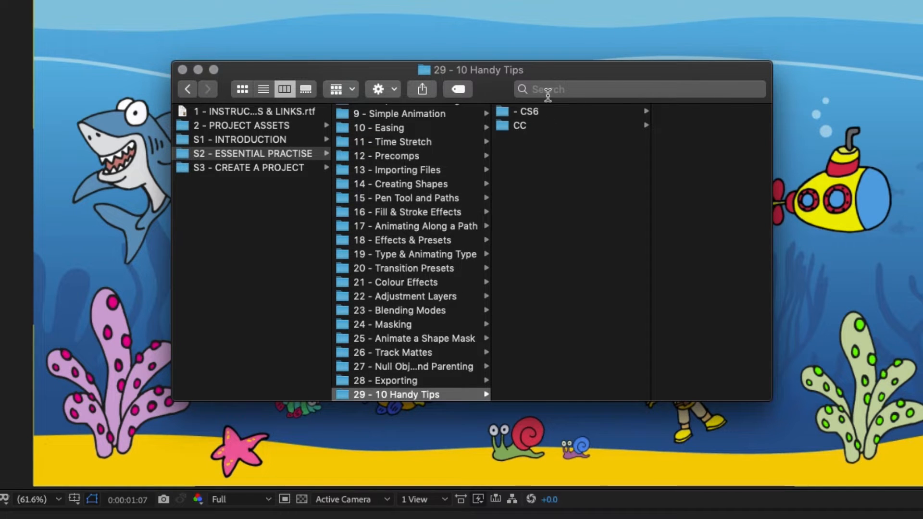
{"action": "left_click", "coordinate": [528, 125]}
{"action": "left_click", "coordinate": [661, 108]}
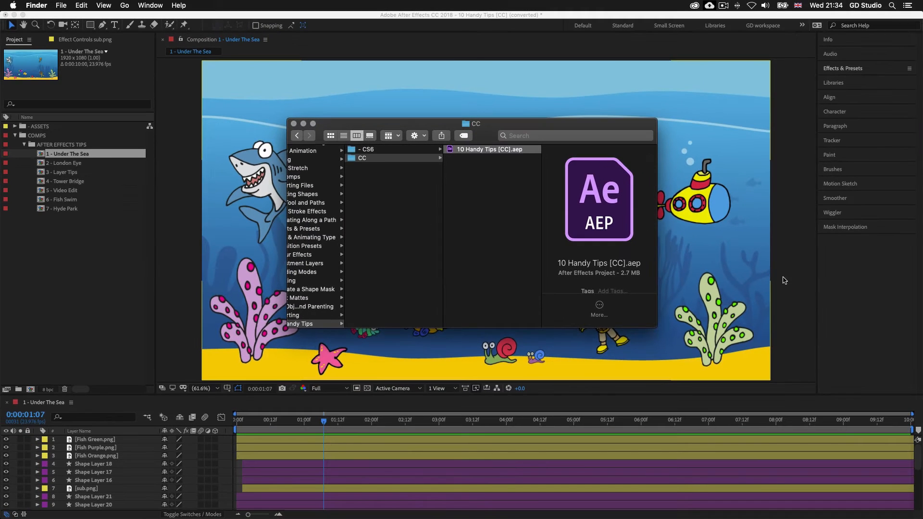
{"action": "scroll", "coordinate": [479, 267], "scroll_direction": "left", "scroll_amount": 5}
{"action": "left_click", "coordinate": [353, 232]}
{"action": "left_click", "coordinate": [788, 207]}
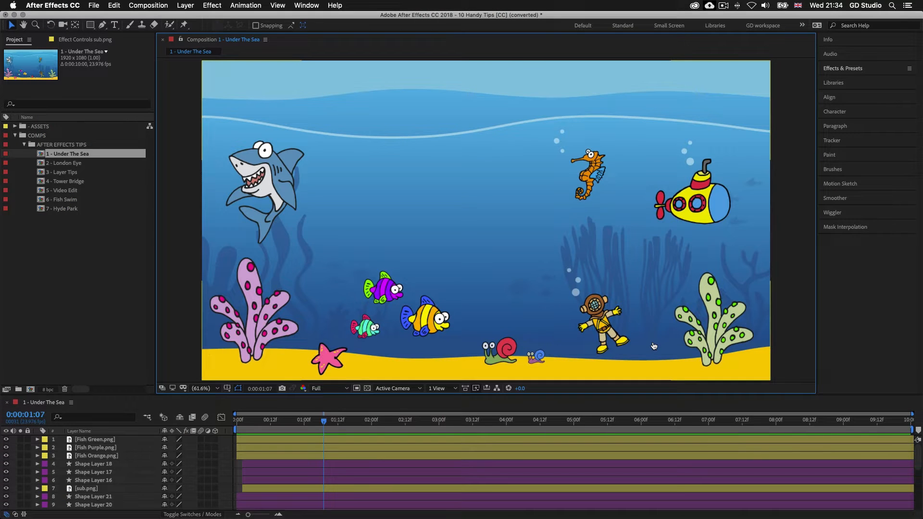
Step: Switch to Finder and open 10 Handy Tips [CC].aep from S2 - ESSENTIAL PRACTISE > 29 - 10 Handy Tips > CC
{"action": "key", "text": "super+Tab"}
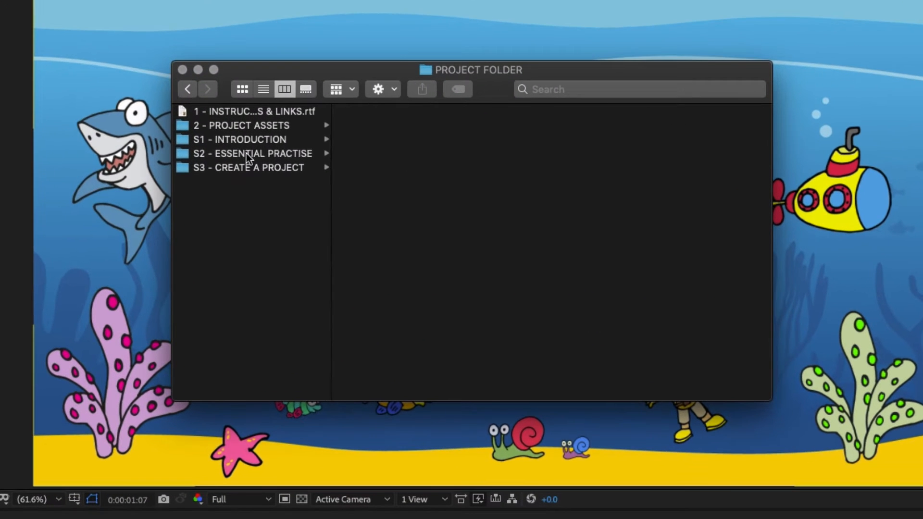
{"action": "left_click", "coordinate": [246, 154]}
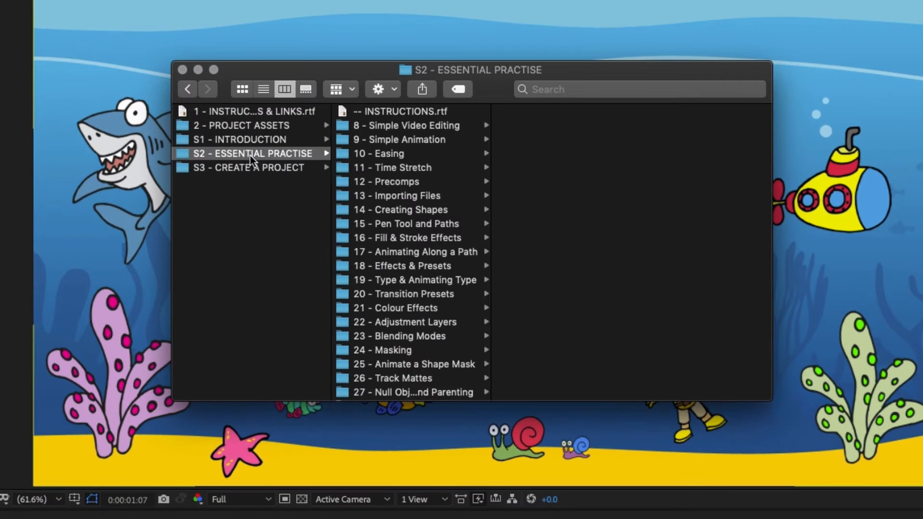
{"action": "scroll", "coordinate": [408, 356], "scroll_direction": "down", "scroll_amount": 3}
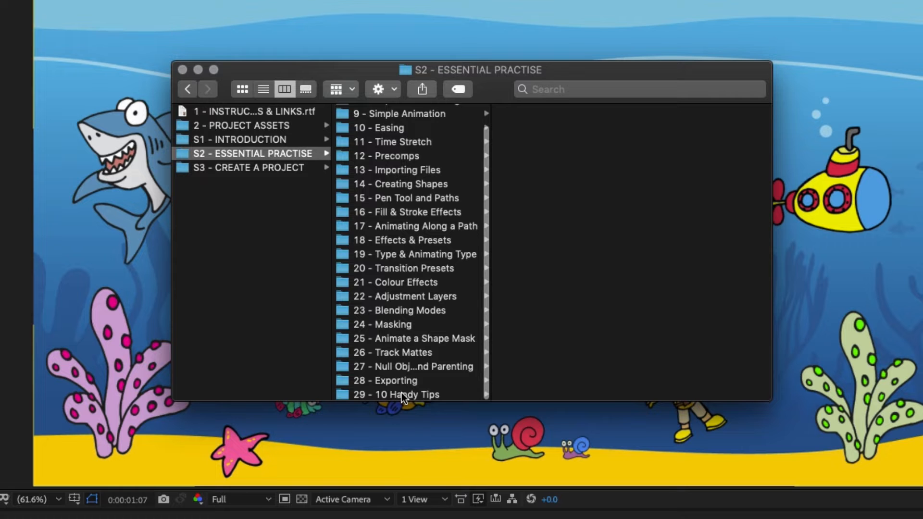
{"action": "left_click", "coordinate": [381, 393]}
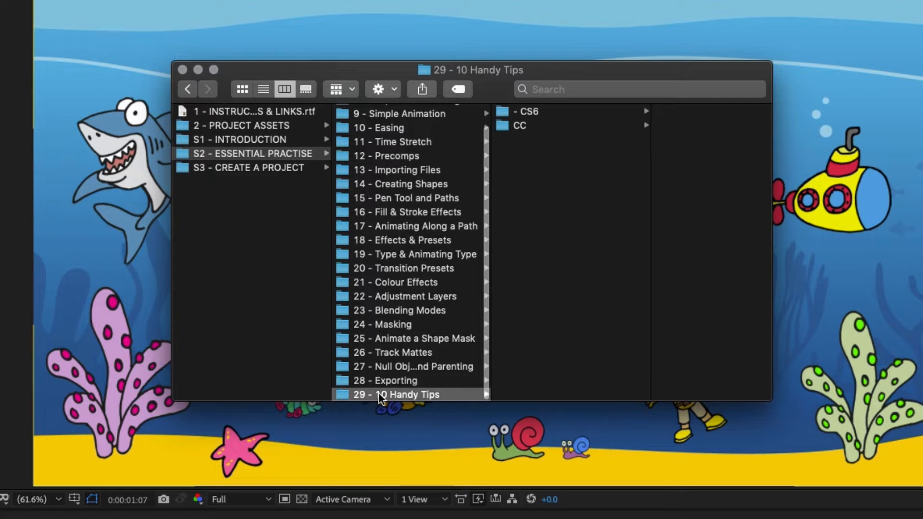
{"action": "left_click", "coordinate": [527, 127]}
{"action": "left_click", "coordinate": [634, 112]}
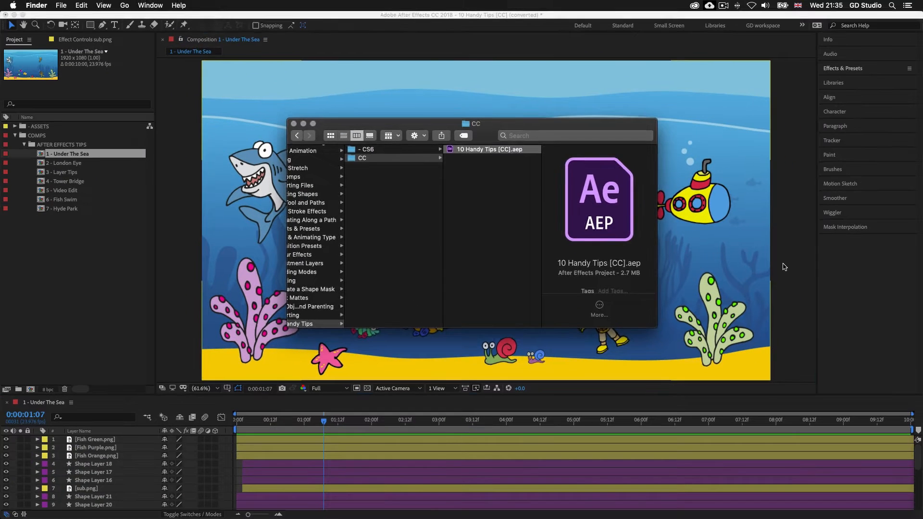
{"action": "double_click", "coordinate": [468, 114]}
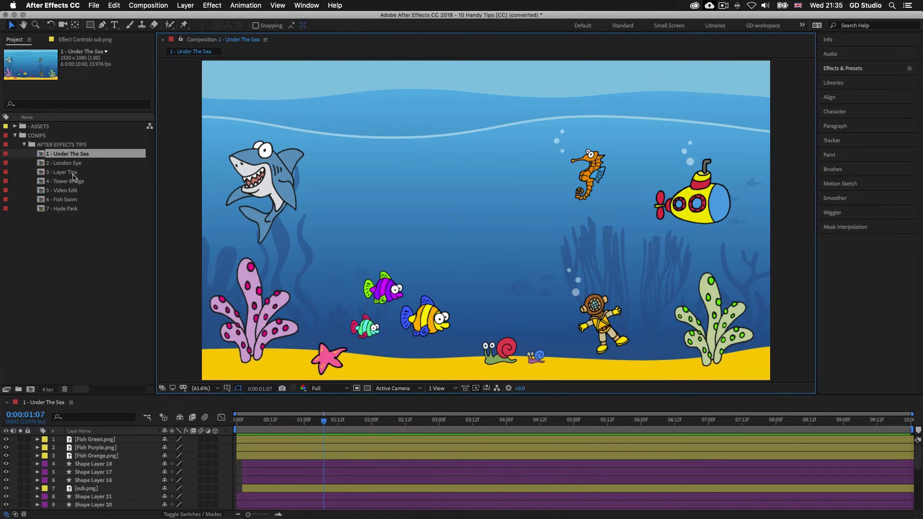
Step: Look through the seven compositions in the AFTER EFFECTS TIPS folder and select 1 - Under The Sea
{"action": "left_click", "coordinate": [63, 146]}
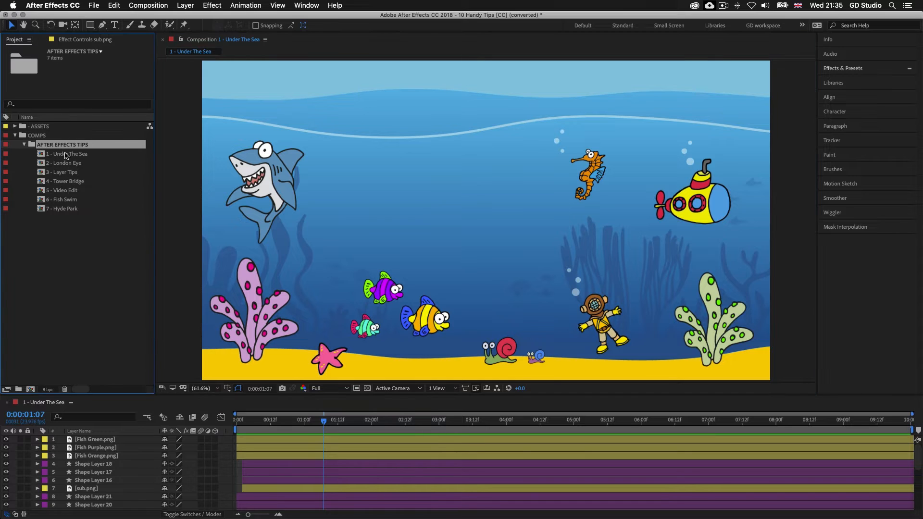
{"action": "left_click", "coordinate": [66, 156]}
{"action": "left_click", "coordinate": [76, 164]}
{"action": "left_click", "coordinate": [80, 173]}
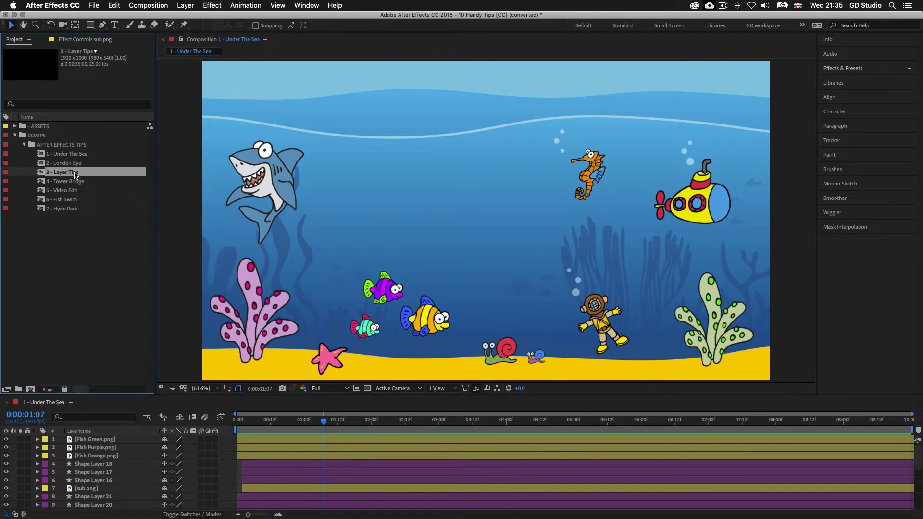
{"action": "left_click", "coordinate": [81, 182]}
{"action": "left_click", "coordinate": [85, 191]}
{"action": "left_click", "coordinate": [89, 200]}
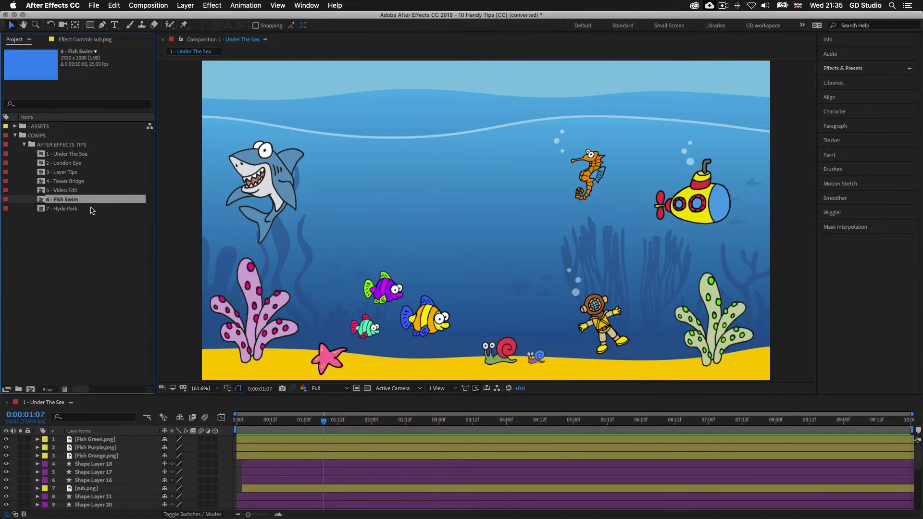
{"action": "left_click", "coordinate": [91, 211]}
{"action": "left_click", "coordinate": [91, 243]}
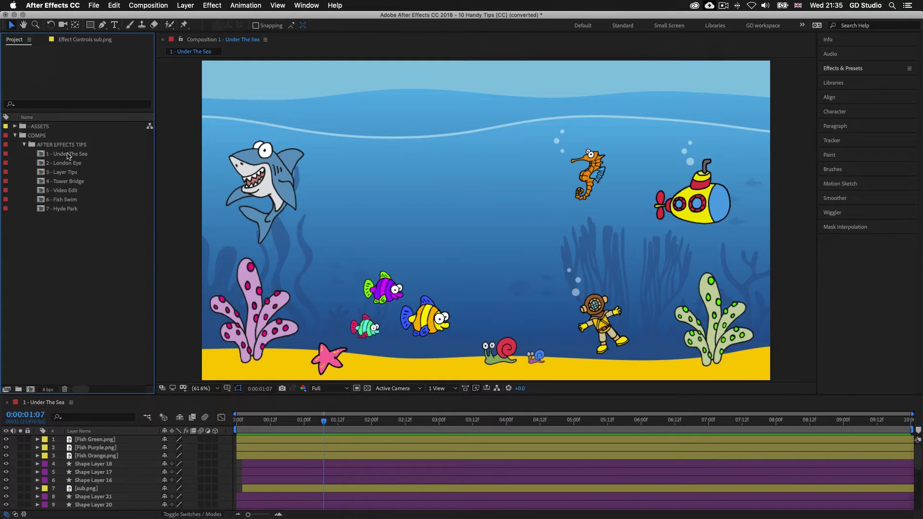
{"action": "left_click", "coordinate": [67, 155]}
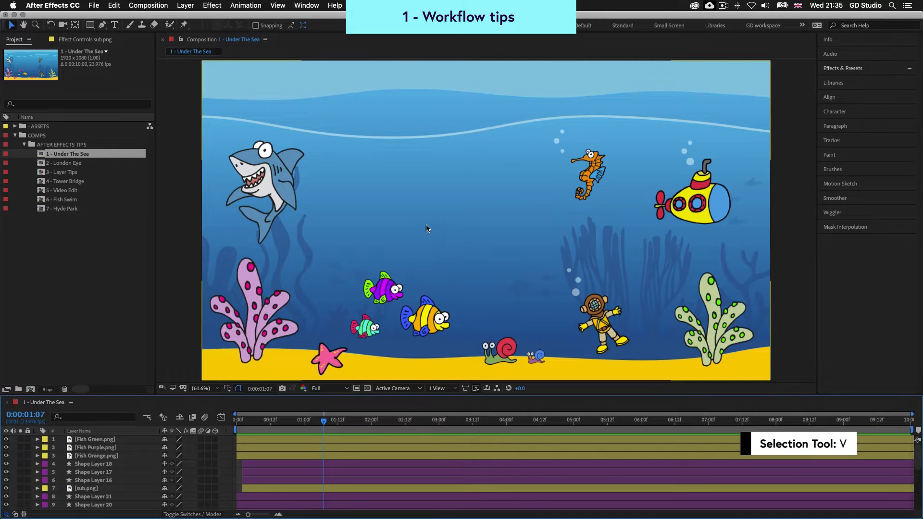
Step: Try selecting the seahorse, submarine, shark and orange fish in the scene, nudging the submarine slightly down and to the left
{"action": "left_click", "coordinate": [590, 192]}
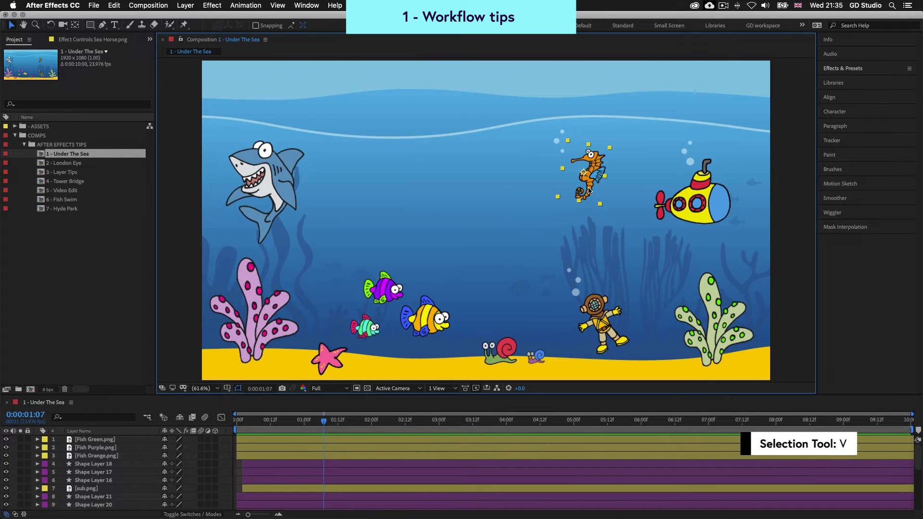
{"action": "left_click_drag", "start_coordinate": [685, 209], "coordinate": [672, 217]}
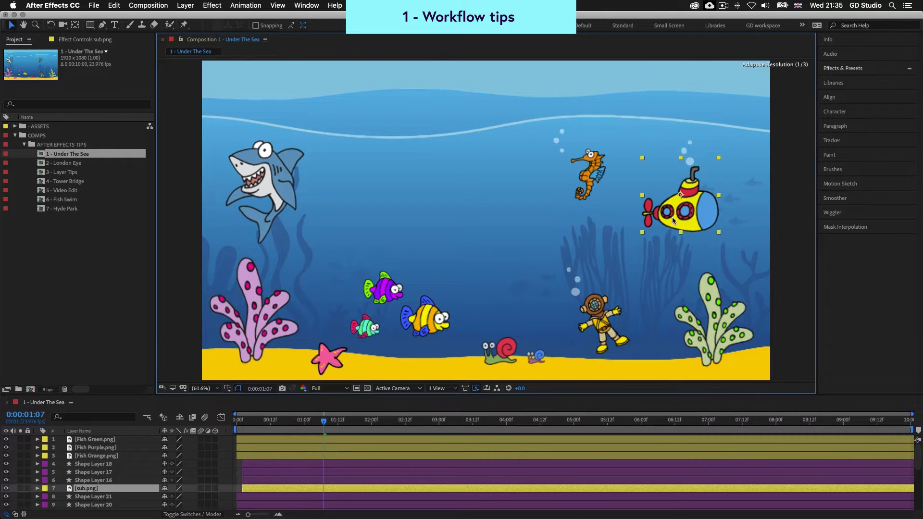
{"action": "left_click", "coordinate": [269, 183]}
{"action": "left_click_drag", "start_coordinate": [412, 306], "coordinate": [414, 309]}
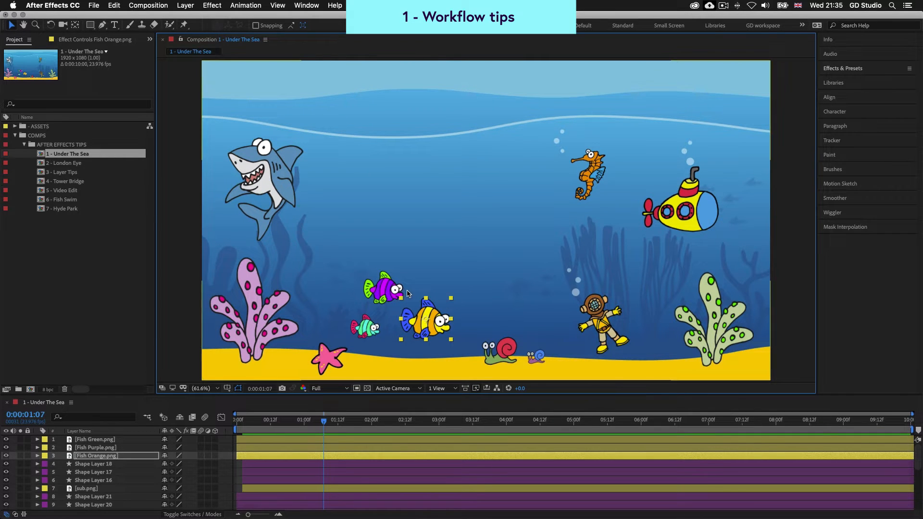
Step: Move the purple fish up and to the left, away from the other fish, and enlarge it proportionally
{"action": "left_click", "coordinate": [385, 289]}
{"action": "left_click_drag", "start_coordinate": [385, 287], "coordinate": [355, 255]}
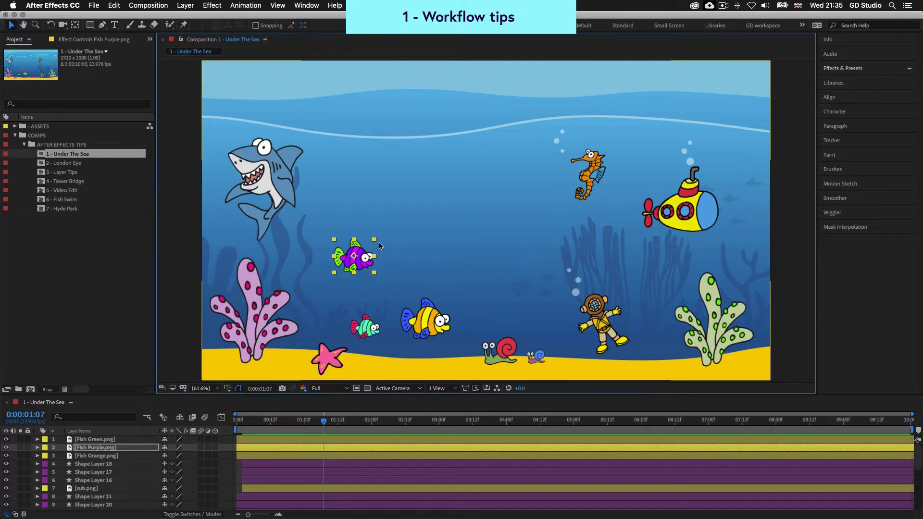
{"action": "mouse_move", "coordinate": [375, 275]}
{"action": "left_mouse_down"}
{"action": "mouse_move", "coordinate": [386, 269]}
{"action": "mouse_move", "coordinate": [373, 280]}
{"action": "mouse_move", "coordinate": [384, 282]}
{"action": "left_mouse_up"}
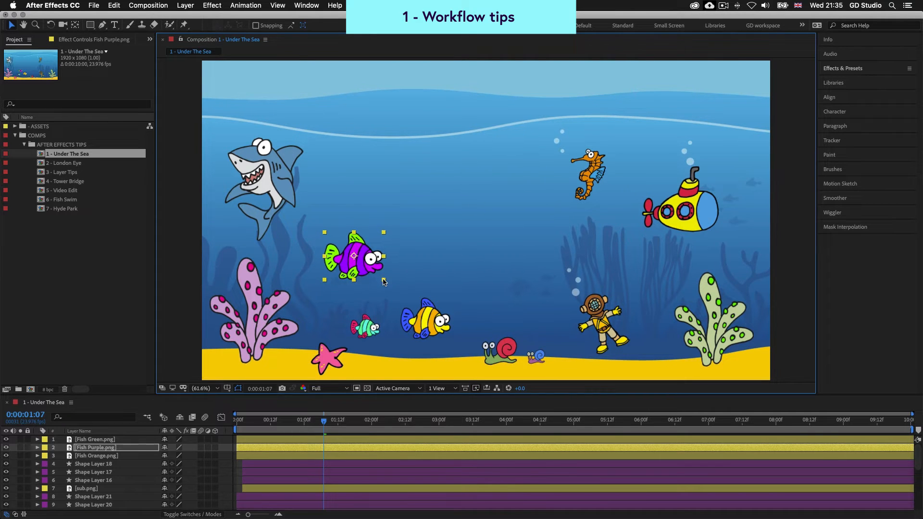
Step: Rearrange the purple fish, seahorse, submarine, diver and shark around the scene, enlarging the purple fish and the seahorse
{"action": "mouse_move", "coordinate": [385, 284]}
{"action": "left_mouse_down"}
{"action": "mouse_move", "coordinate": [376, 277]}
{"action": "mouse_move", "coordinate": [390, 283]}
{"action": "mouse_move", "coordinate": [385, 295]}
{"action": "mouse_move", "coordinate": [471, 363]}
{"action": "mouse_move", "coordinate": [308, 303]}
{"action": "mouse_move", "coordinate": [265, 316]}
{"action": "mouse_move", "coordinate": [393, 316]}
{"action": "mouse_move", "coordinate": [385, 298]}
{"action": "mouse_move", "coordinate": [442, 375]}
{"action": "mouse_move", "coordinate": [383, 290]}
{"action": "mouse_move", "coordinate": [397, 292]}
{"action": "left_mouse_up"}
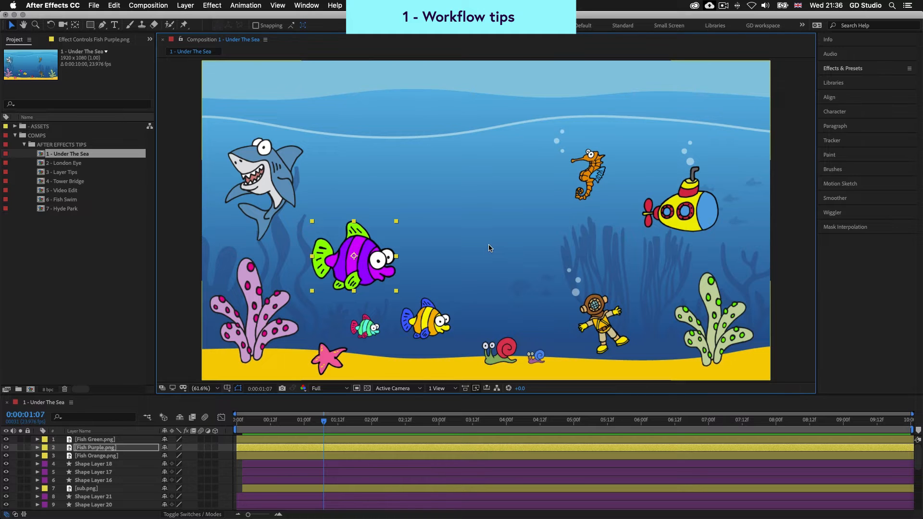
{"action": "left_click_drag", "start_coordinate": [365, 252], "coordinate": [411, 226]}
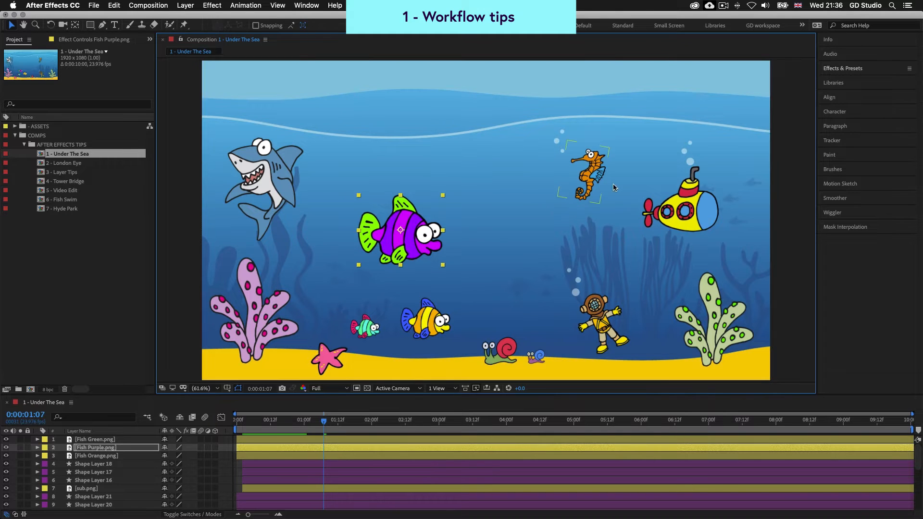
{"action": "left_click_drag", "start_coordinate": [584, 180], "coordinate": [555, 273]}
{"action": "left_click_drag", "start_coordinate": [702, 200], "coordinate": [519, 281]}
{"action": "left_click_drag", "start_coordinate": [598, 315], "coordinate": [662, 236]}
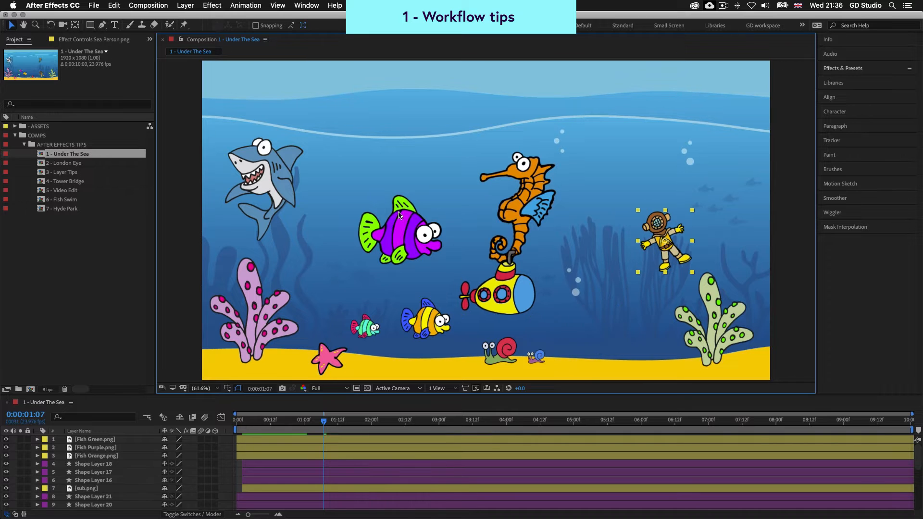
{"action": "left_click_drag", "start_coordinate": [273, 169], "coordinate": [415, 126]}
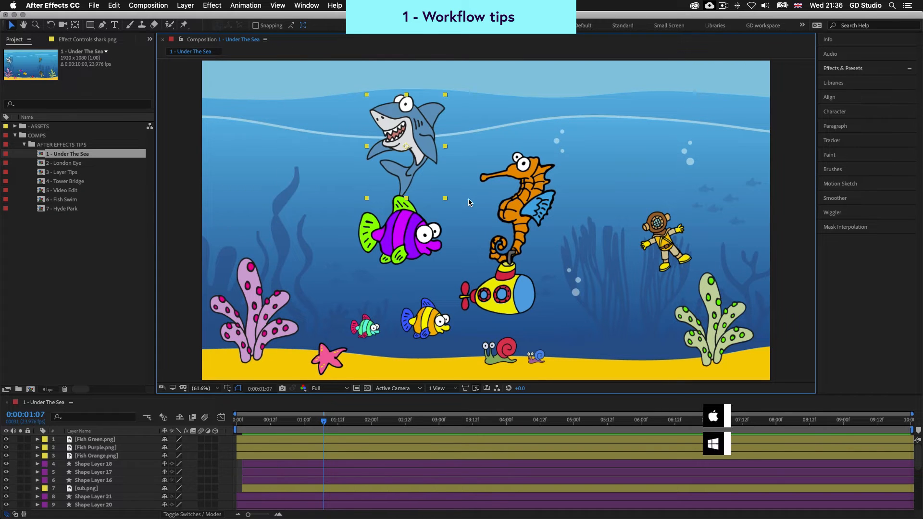
Step: Undo the recent moves of the sea characters and the last enlargements of the seahorse and purple fish
{"action": "key", "text": "super+z"}
{"action": "key", "text": "super+z"}
{"action": "key", "text": "super+z"}
{"action": "key", "text": "super+z"}
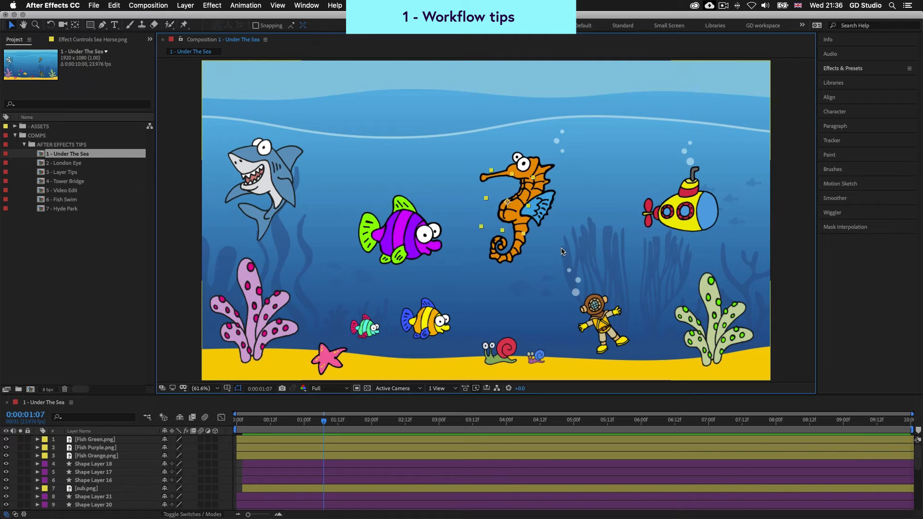
{"action": "key", "text": "super+z"}
{"action": "key", "text": "super+z"}
{"action": "key", "text": "super+z"}
{"action": "key", "text": "super+z"}
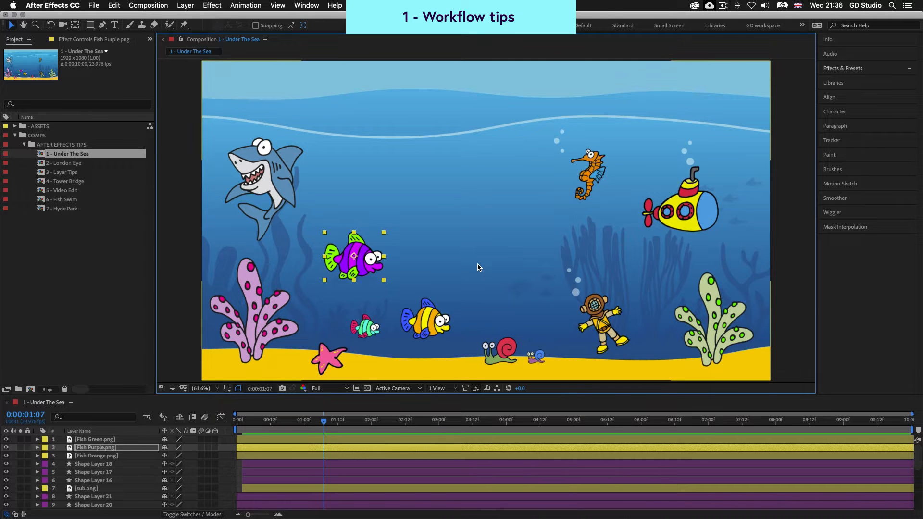
Step: Add a text layer reading "under the sea" with the Type tool and move it to the middle of the composition
{"action": "key", "text": "super+t"}
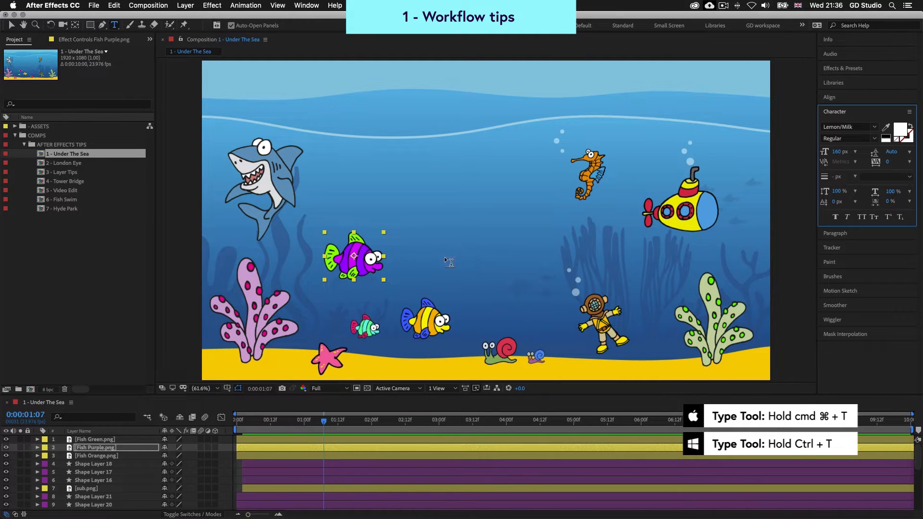
{"action": "left_click", "coordinate": [374, 222]}
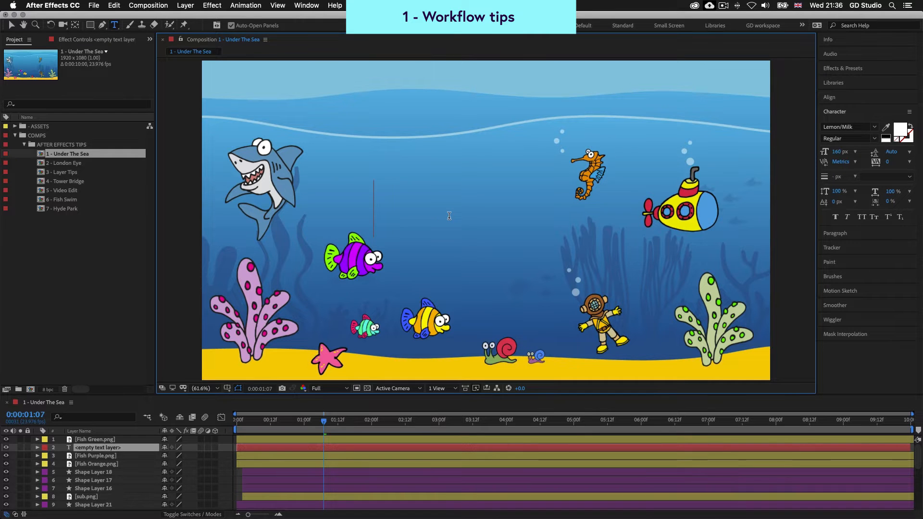
{"action": "type", "text": "under the sea"}
{"action": "left_click", "coordinate": [12, 25]}
{"action": "left_click_drag", "start_coordinate": [437, 210], "coordinate": [549, 248]}
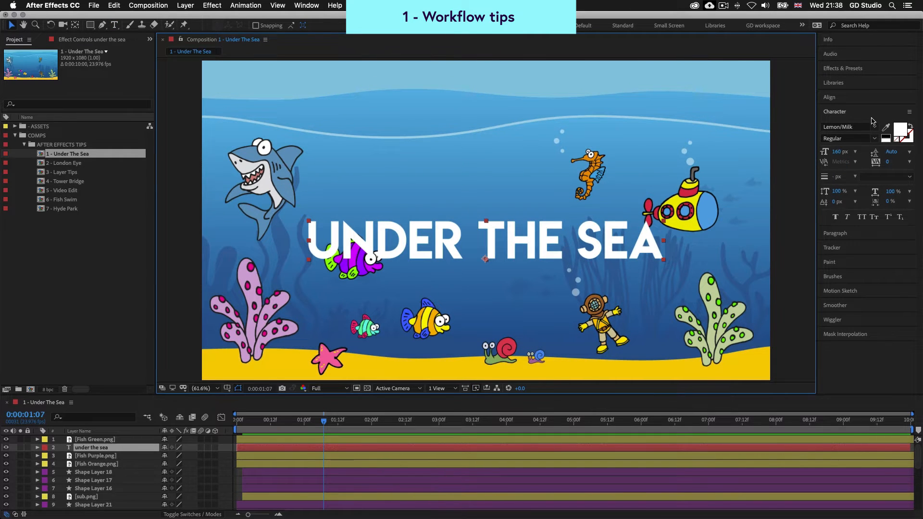
Step: Set the title's font size to 126 px and move the purple fish down and left, clear of the title
{"action": "left_click_drag", "start_coordinate": [839, 152], "coordinate": [819, 154]}
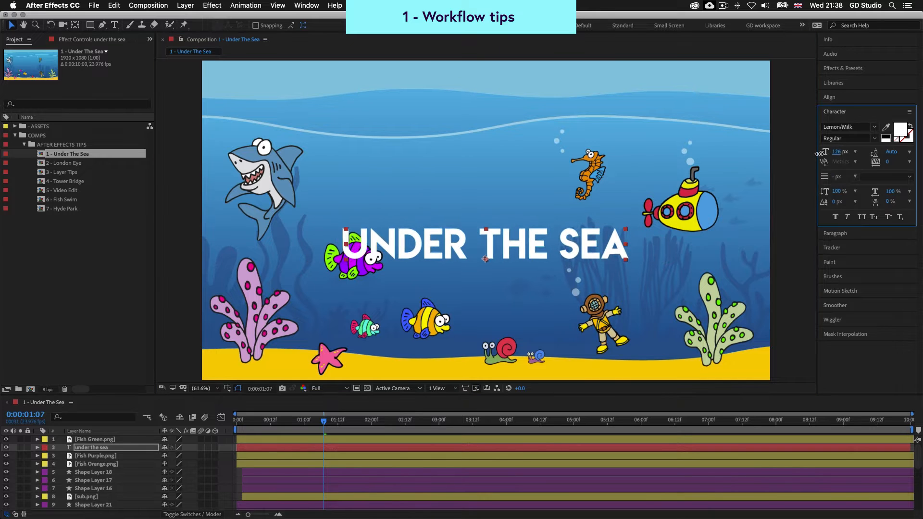
{"action": "left_click", "coordinate": [12, 25]}
{"action": "left_click_drag", "start_coordinate": [336, 278], "coordinate": [318, 303]}
{"action": "left_click", "coordinate": [472, 260]}
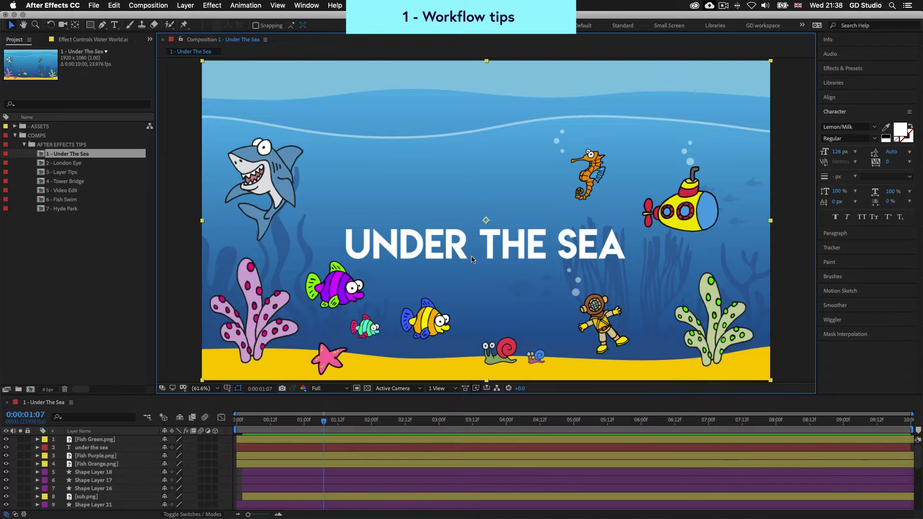
Step: Cycle through the shape tools and settle on the Ellipse tool
{"action": "key", "text": "q"}
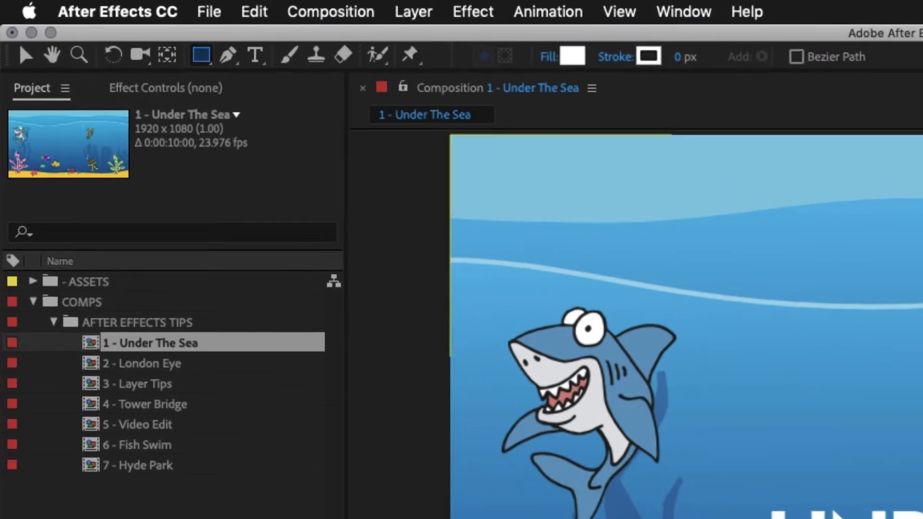
{"action": "key", "text": "q"}
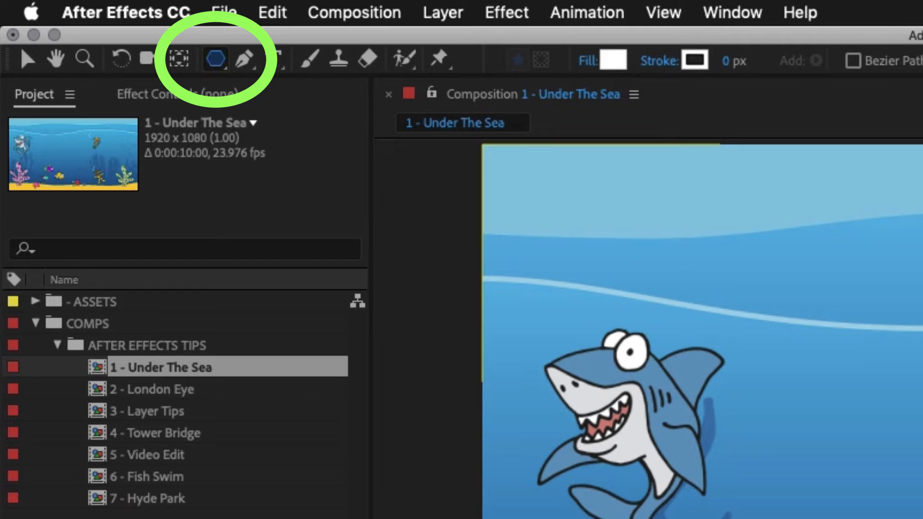
{"action": "key", "text": "q"}
{"action": "key", "text": "q"}
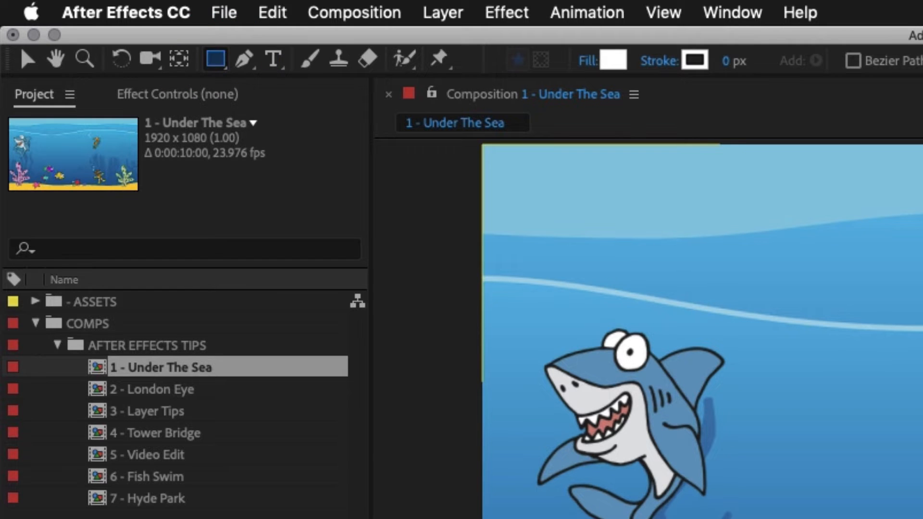
{"action": "key", "text": "q"}
{"action": "key", "text": "q"}
{"action": "key", "text": "q"}
{"action": "key", "text": "q"}
{"action": "key", "text": "q"}
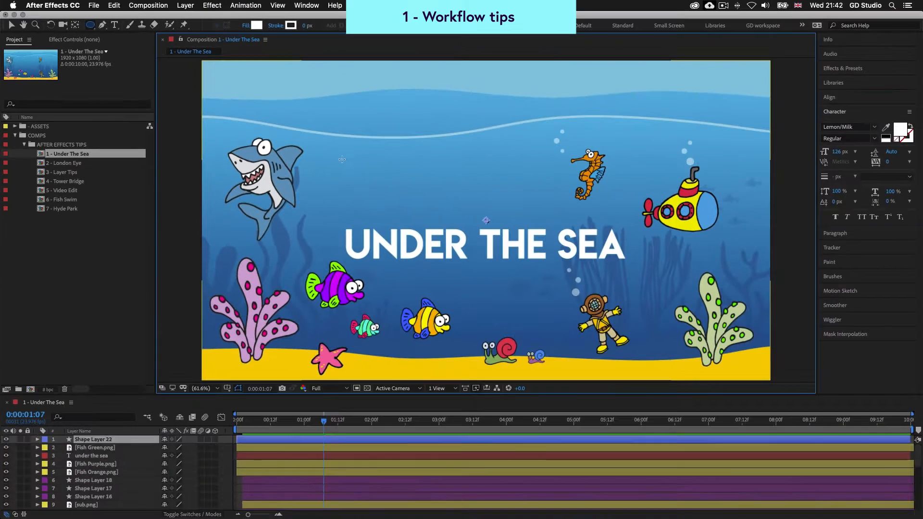
Step: Draw a white circle with the Ellipse tool in the open water between the shark and the seahorse
{"action": "left_click_drag", "start_coordinate": [816, 374], "coordinate": [875, 440]}
{"action": "mouse_move", "coordinate": [373, 184]}
{"action": "left_mouse_down"}
{"action": "mouse_move", "coordinate": [401, 206]}
{"action": "mouse_move", "coordinate": [378, 213]}
{"action": "mouse_move", "coordinate": [364, 179]}
{"action": "mouse_move", "coordinate": [376, 186]}
{"action": "left_mouse_up"}
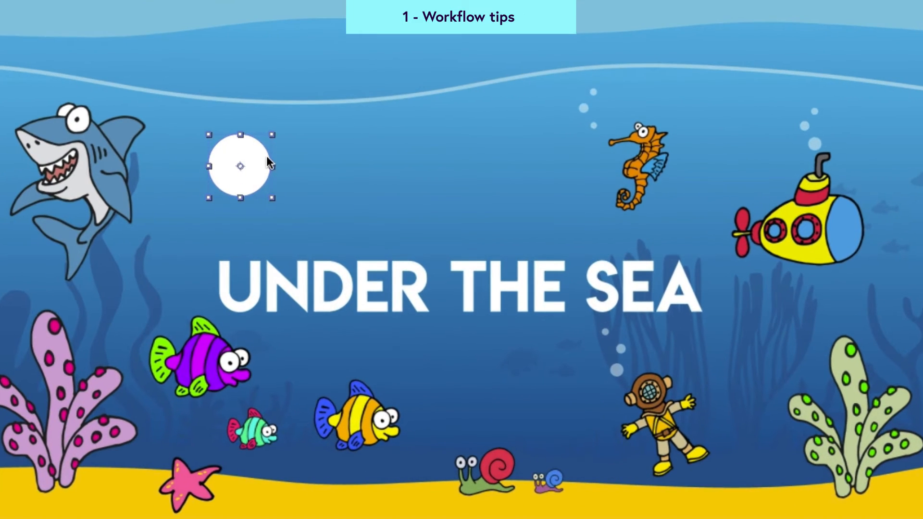
Step: With the Selection tool, select the shark, purple coral, purple fish, title, submarine, diver and red snail one after another
{"action": "left_click", "coordinate": [51, 152]}
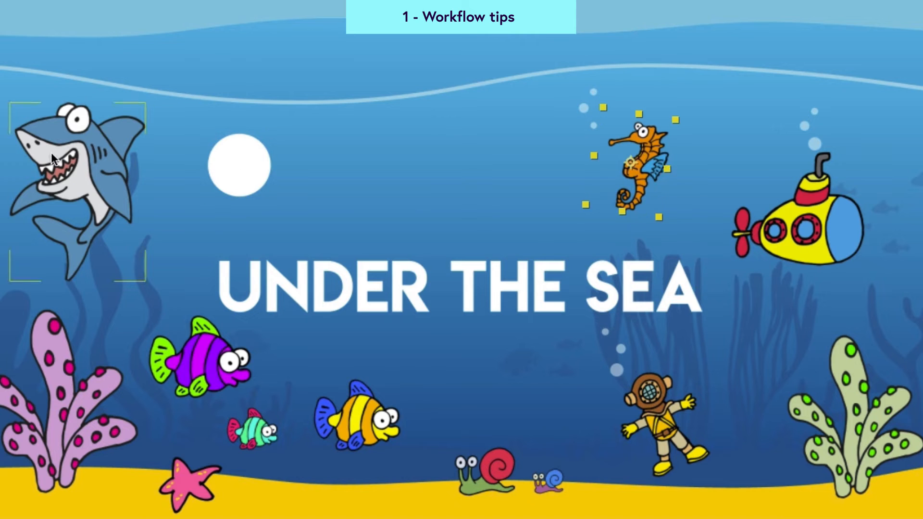
{"action": "left_click", "coordinate": [66, 398]}
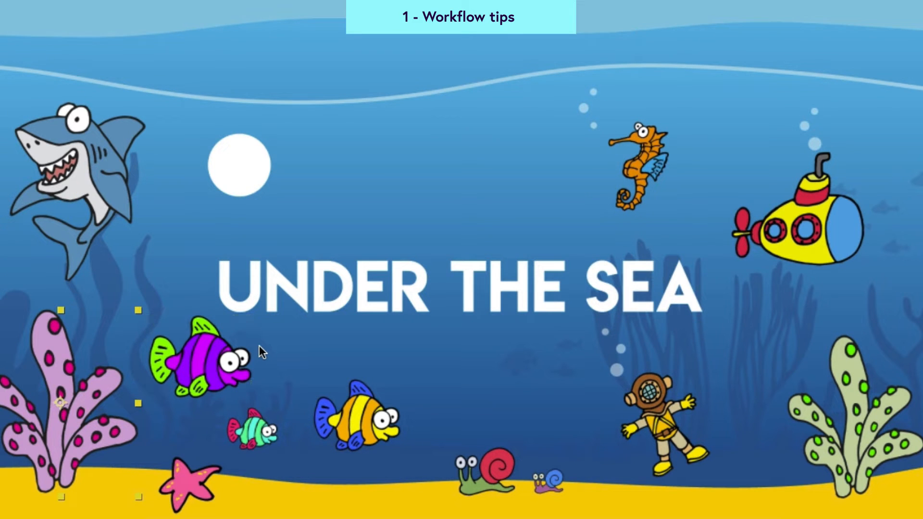
{"action": "left_click", "coordinate": [233, 357]}
{"action": "left_click", "coordinate": [384, 289]}
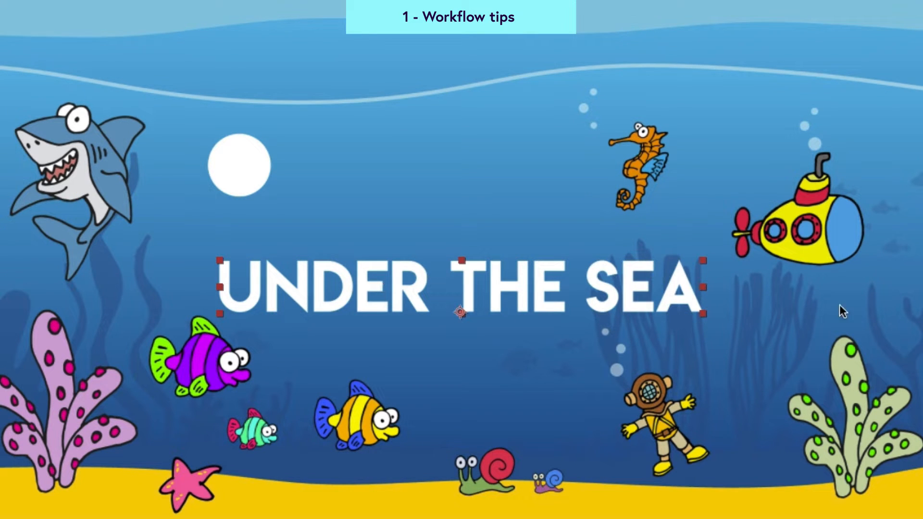
{"action": "left_click", "coordinate": [823, 235]}
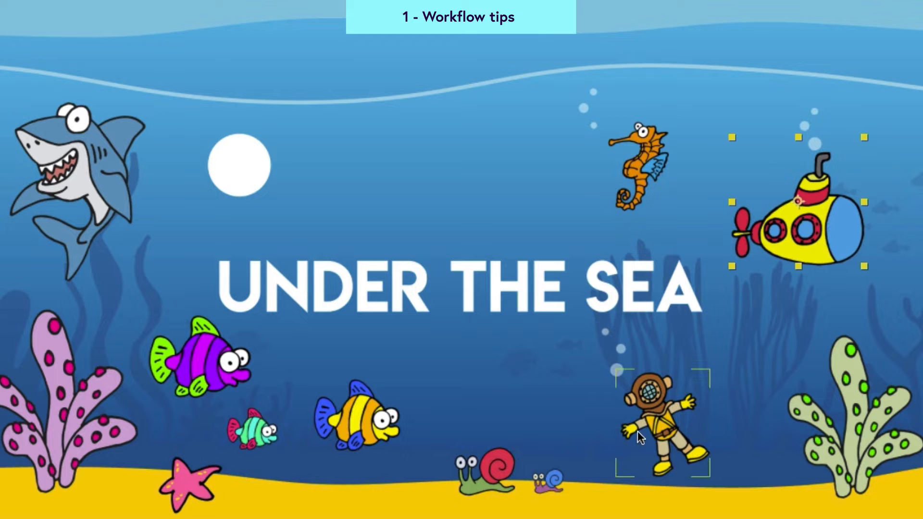
{"action": "left_click", "coordinate": [659, 430]}
{"action": "left_click", "coordinate": [511, 466]}
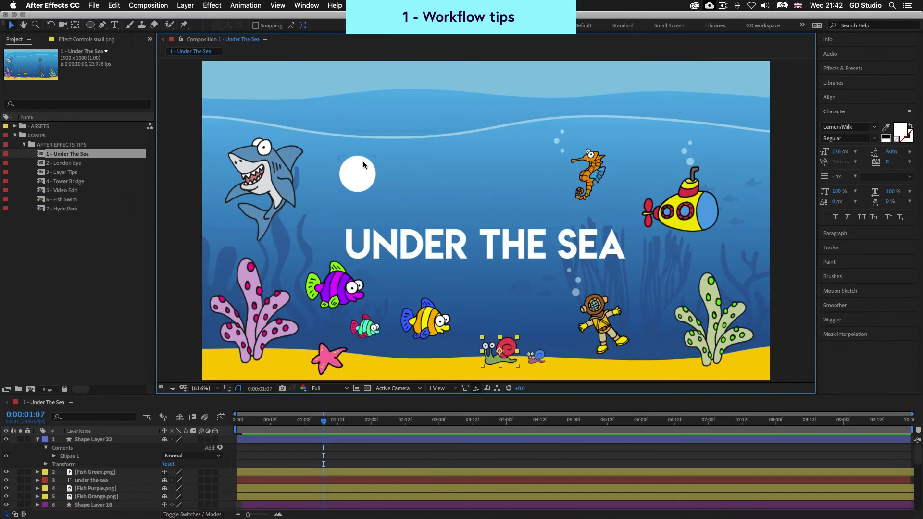
Step: Move the white circle's anchor point off-centre toward its lower left with the Pan Behind tool and enlarge the circle
{"action": "left_click", "coordinate": [363, 165]}
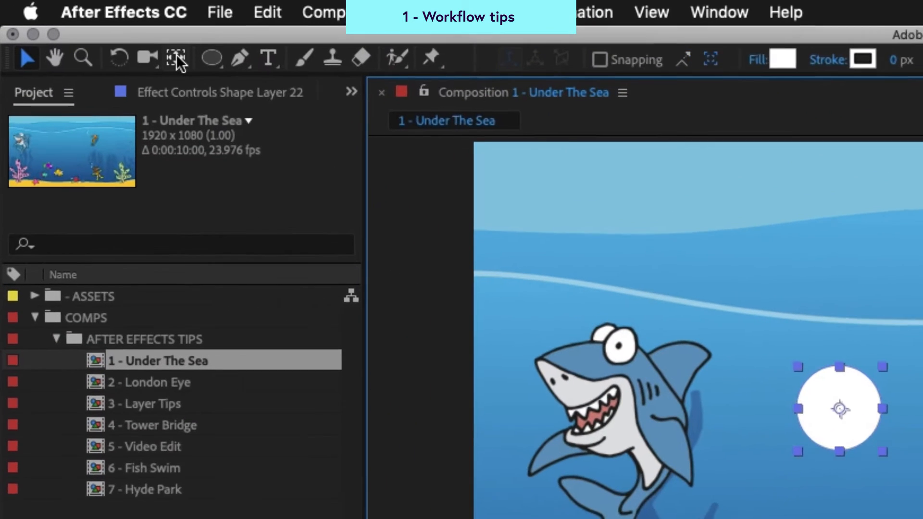
{"action": "left_click", "coordinate": [178, 57]}
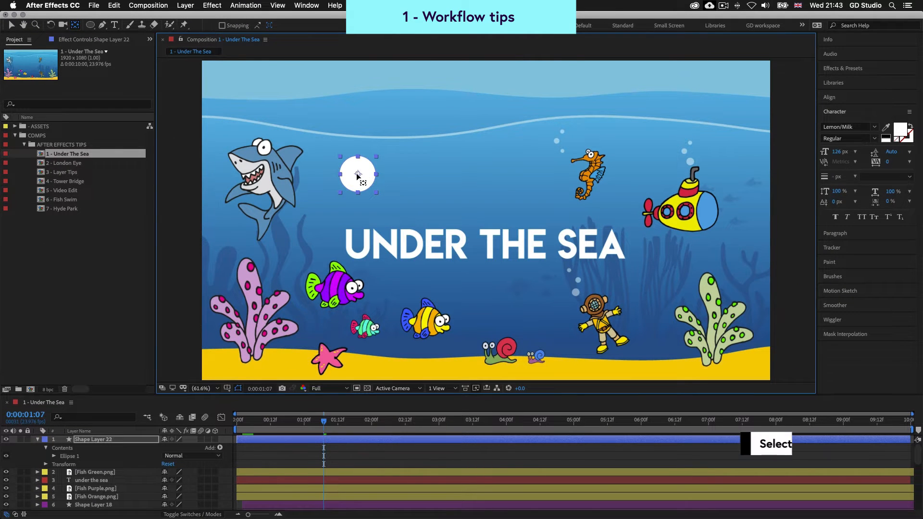
{"action": "key", "text": "v"}
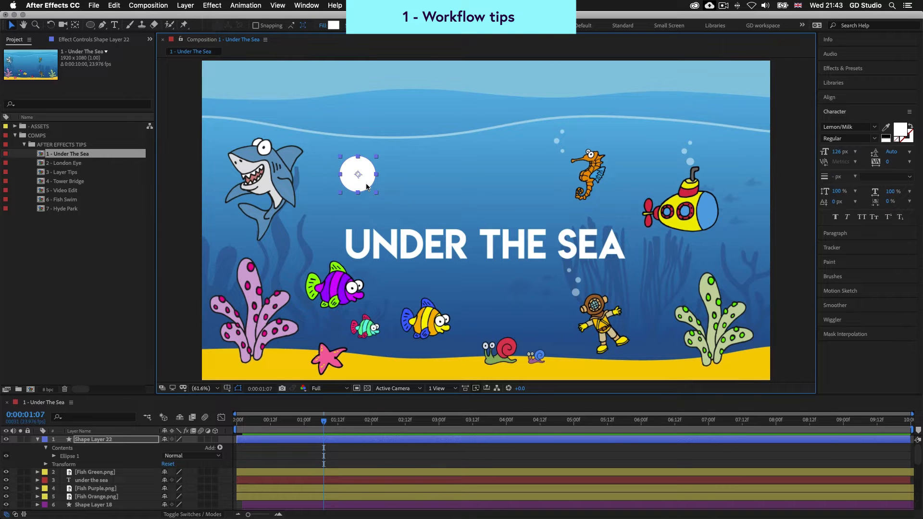
{"action": "key", "text": "y"}
{"action": "left_click_drag", "start_coordinate": [358, 174], "coordinate": [420, 211]}
{"action": "key", "text": "v"}
Step: Reveal only the circle layer's Rotation property and set it to -3°
{"action": "key", "text": "r"}
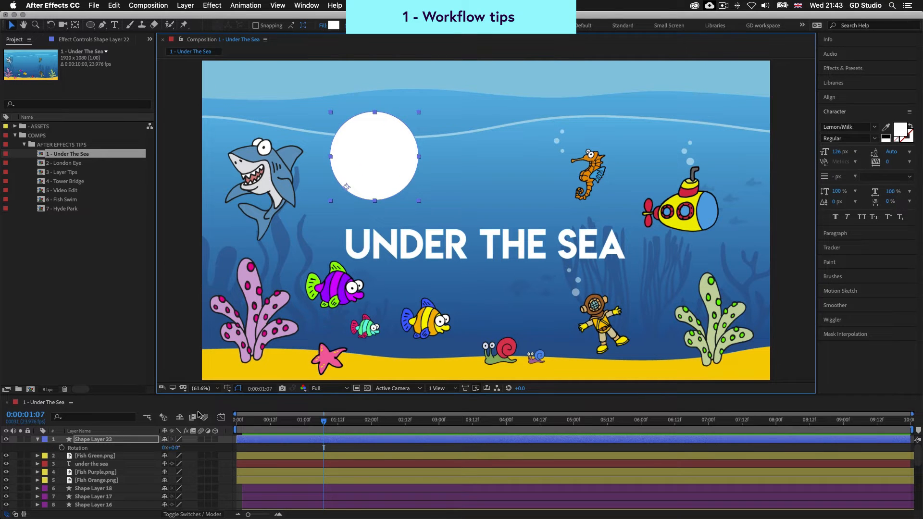
{"action": "mouse_move", "coordinate": [170, 448]}
{"action": "left_mouse_down"}
{"action": "mouse_move", "coordinate": [298, 448]}
{"action": "mouse_move", "coordinate": [164, 446]}
{"action": "left_mouse_up"}
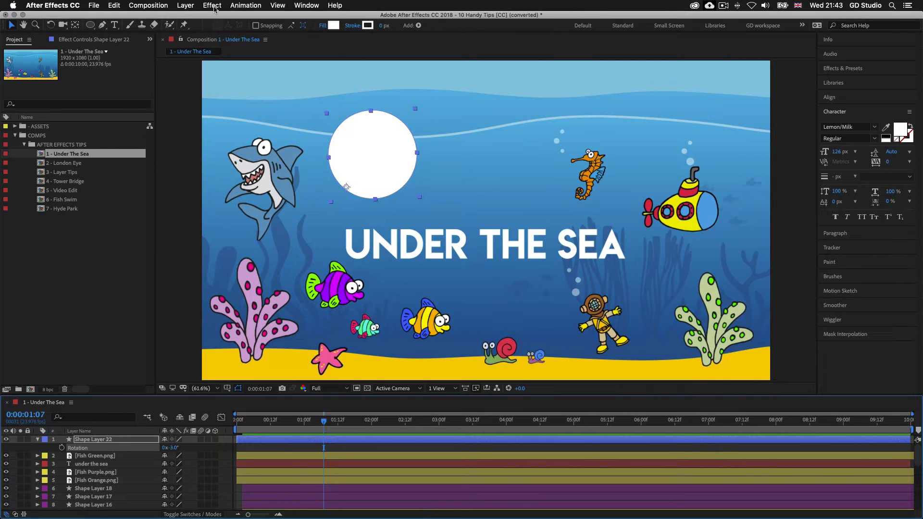
Step: Center the circle's anchor point in its layer content and scale the circle down to about a third of its size
{"action": "left_click", "coordinate": [186, 6]}
{"action": "mouse_move", "coordinate": [220, 111]}
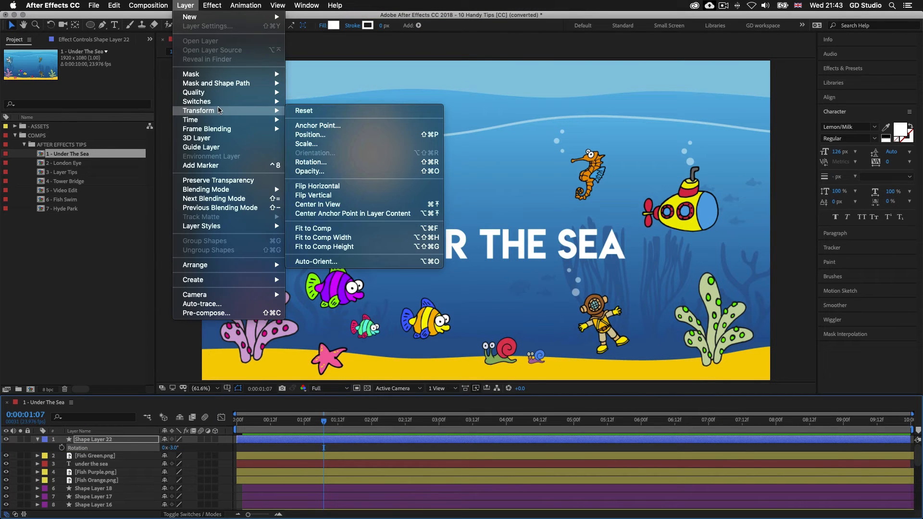
{"action": "left_click", "coordinate": [360, 213]}
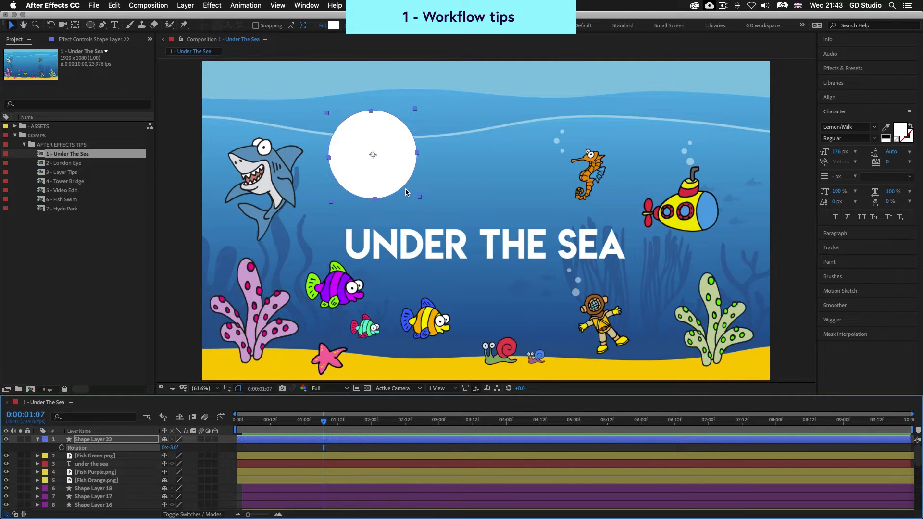
{"action": "left_click_drag", "start_coordinate": [419, 198], "coordinate": [390, 179]}
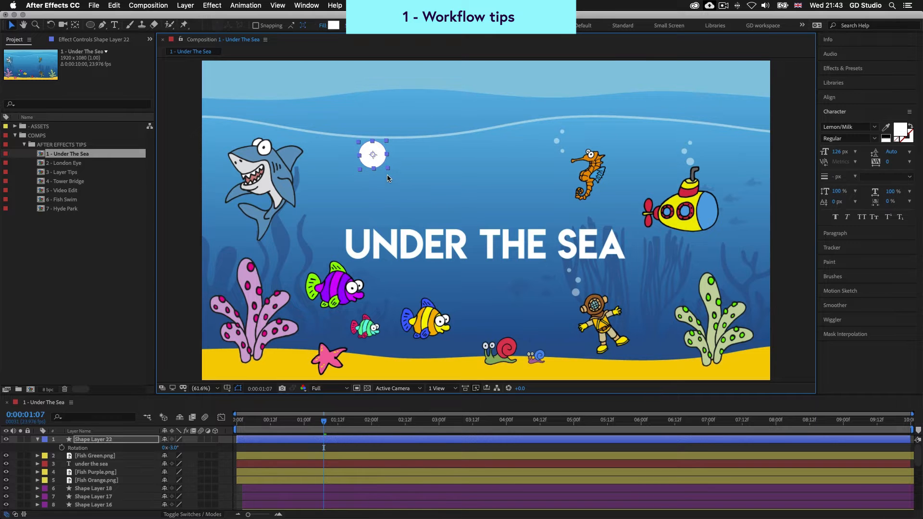
Step: Set the circle's rotation to 39°, move it slightly down and left, and deselect it
{"action": "mouse_move", "coordinate": [171, 448]}
{"action": "left_mouse_down"}
{"action": "mouse_move", "coordinate": [157, 444]}
{"action": "mouse_move", "coordinate": [178, 443]}
{"action": "left_mouse_up"}
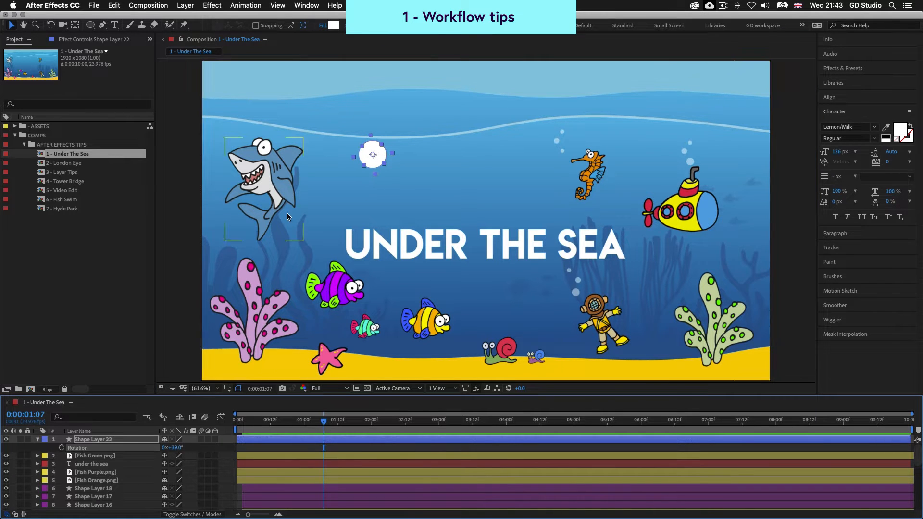
{"action": "left_click_drag", "start_coordinate": [374, 165], "coordinate": [348, 199]}
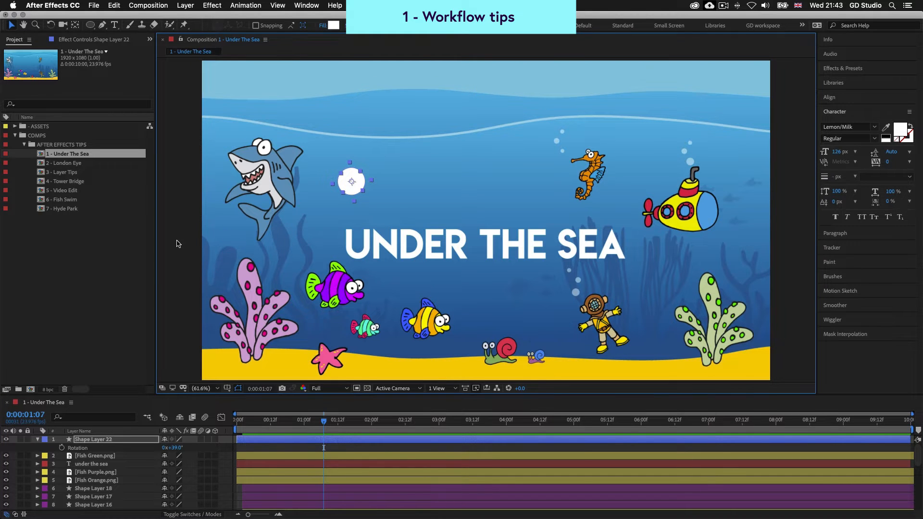
{"action": "key", "text": "F2"}
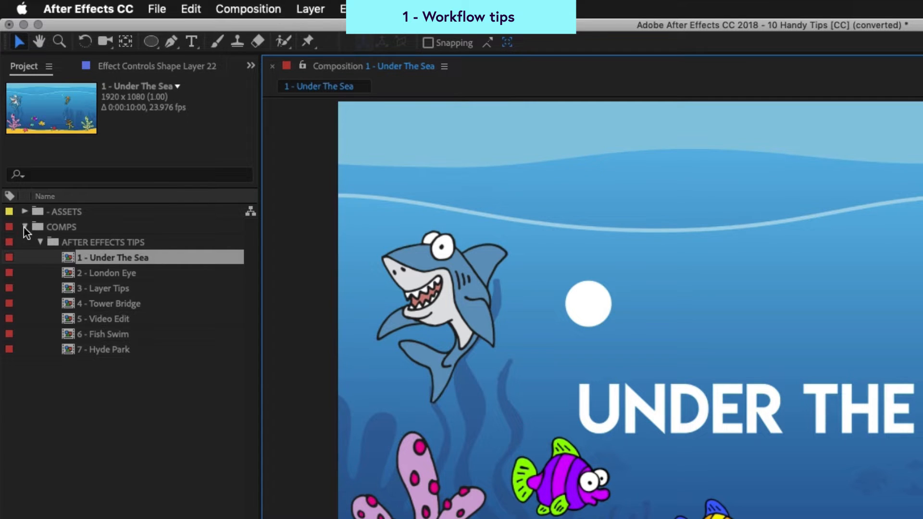
Step: Expand the - ASSETS folder and its IMAGES, Pre - Comps and VIDEO subfolders to examine the project's structure
{"action": "left_click", "coordinate": [25, 210]}
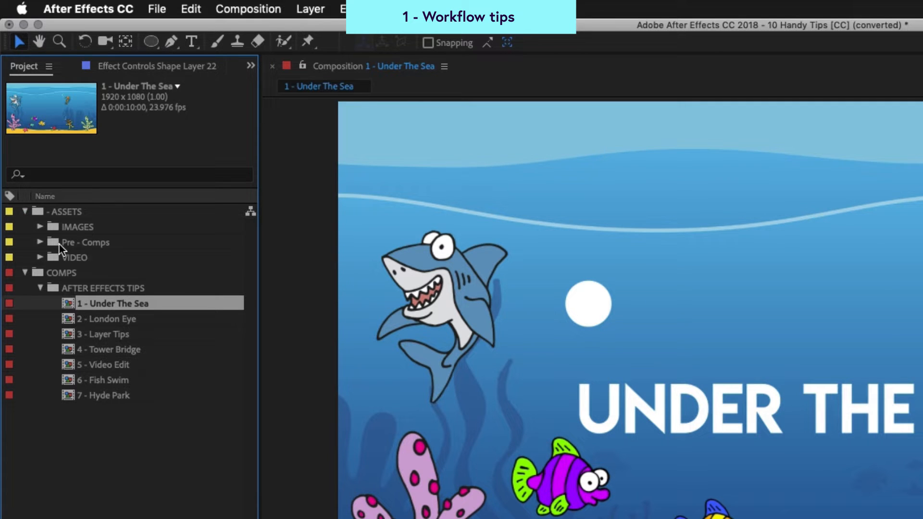
{"action": "left_click", "coordinate": [40, 226]}
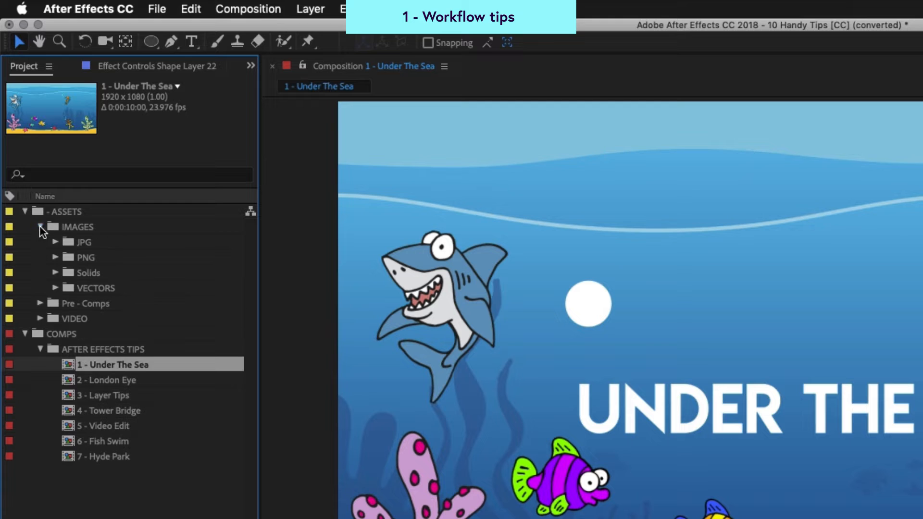
{"action": "left_click", "coordinate": [37, 299]}
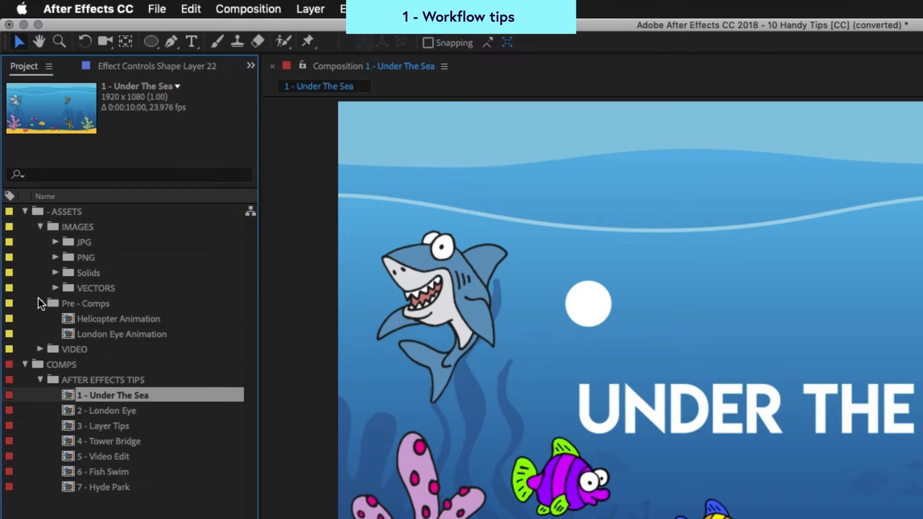
{"action": "left_click", "coordinate": [39, 348]}
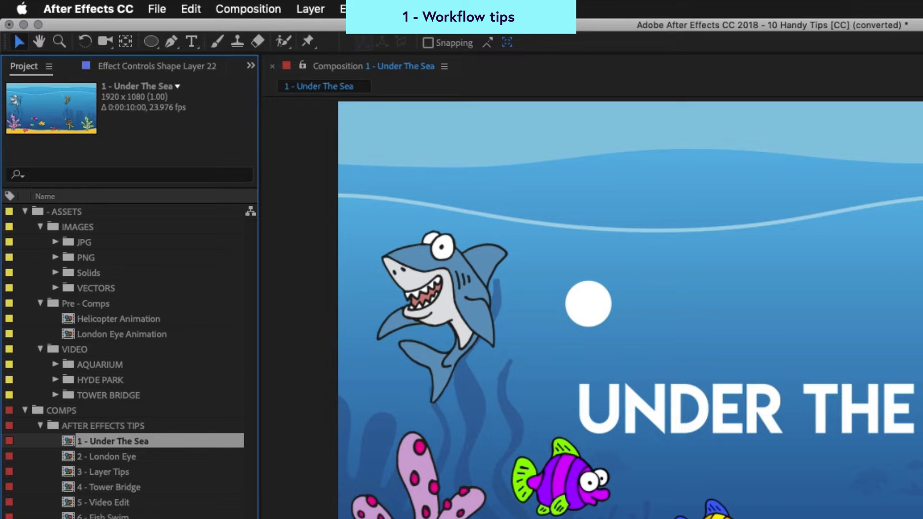
Step: Create a new top-level project folder named Folder Example
{"action": "left_click", "coordinate": [120, 511]}
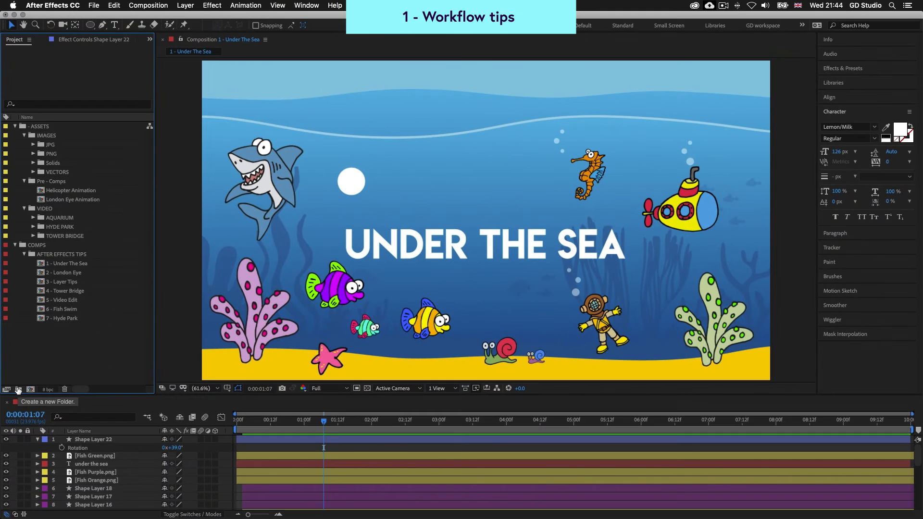
{"action": "left_click", "coordinate": [19, 390]}
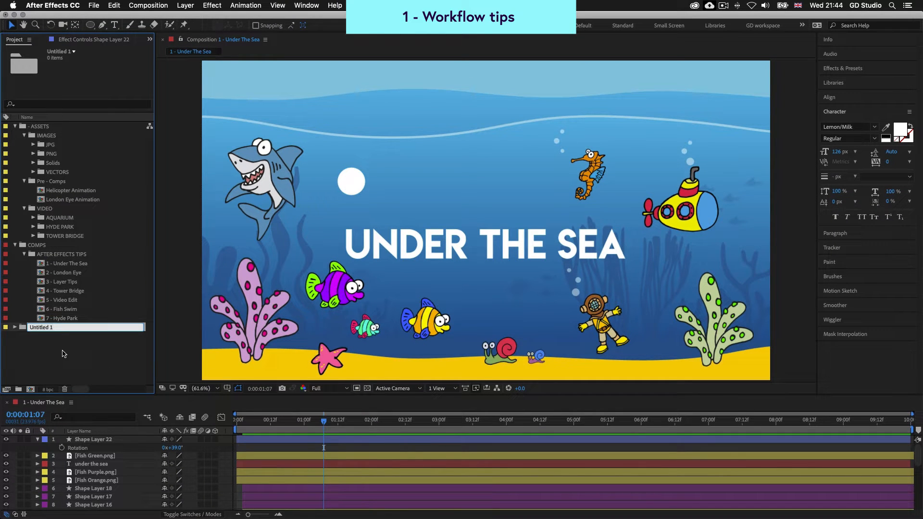
{"action": "type", "text": "Folder Example"}
{"action": "key", "text": "Return"}
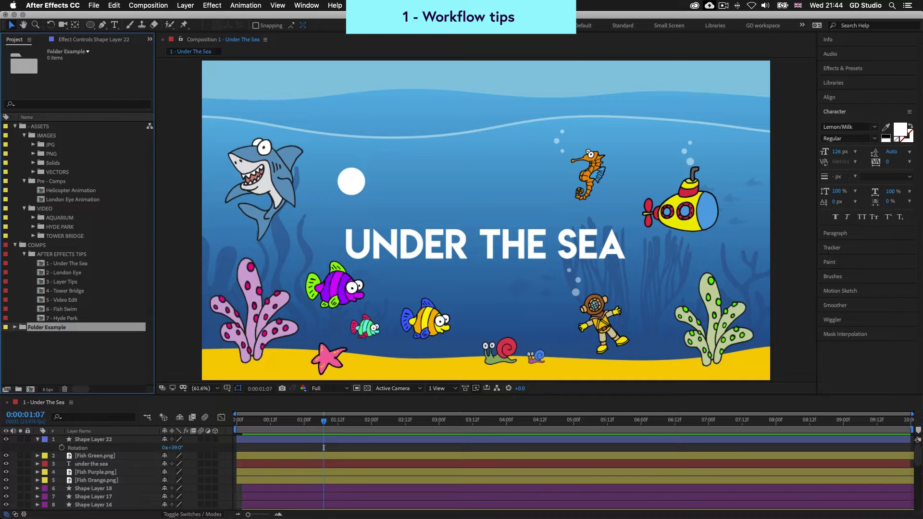
Step: Move Folder Example into the - ASSETS folder and collapse - ASSETS
{"action": "left_click_drag", "start_coordinate": [29, 329], "coordinate": [63, 128]}
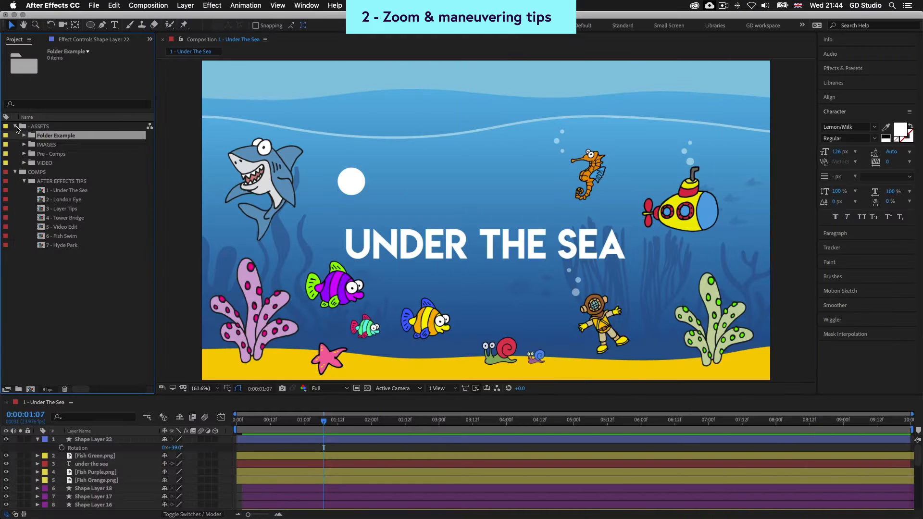
{"action": "left_click", "coordinate": [14, 126]}
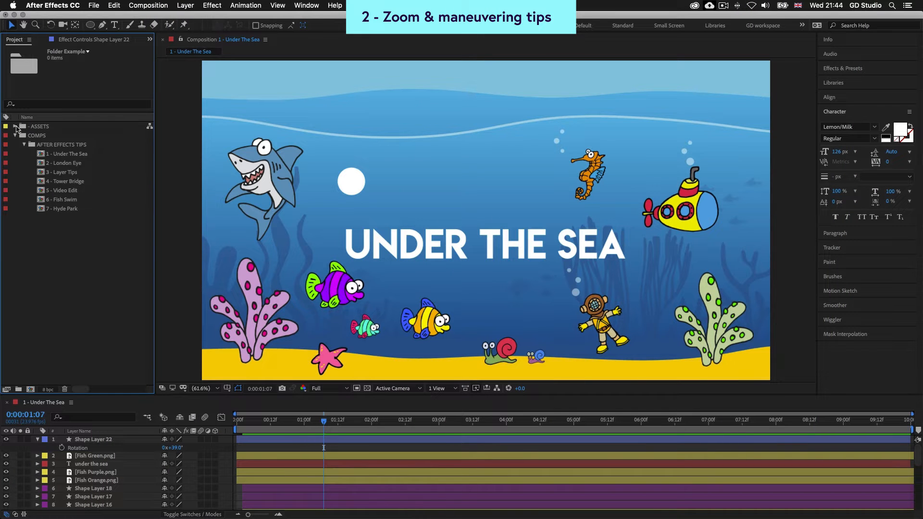
{"action": "left_click", "coordinate": [83, 263]}
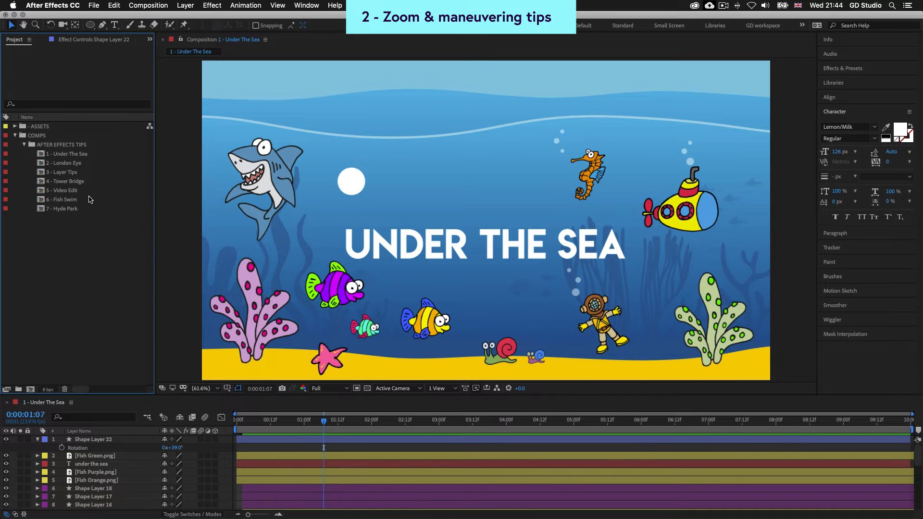
Step: Open the 2 - London Eye composition and set its view magnification to Fit
{"action": "double_click", "coordinate": [64, 164]}
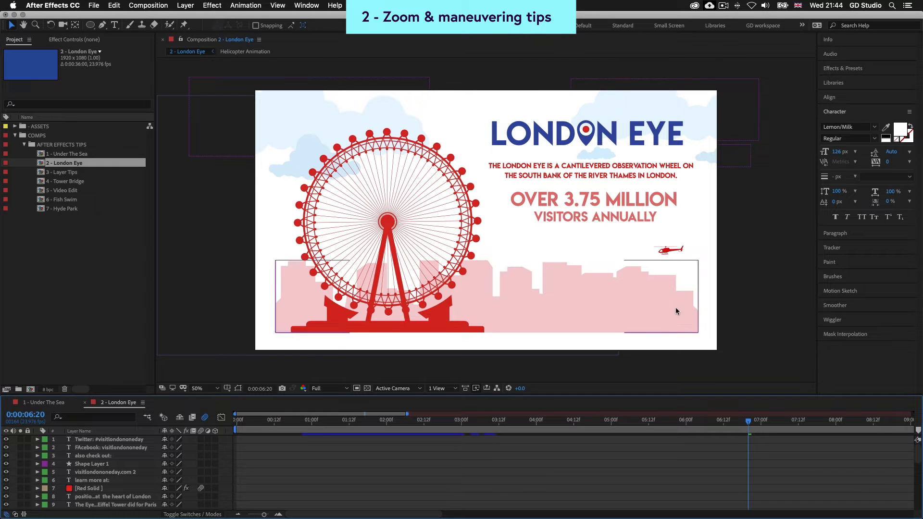
{"action": "left_click", "coordinate": [212, 389]}
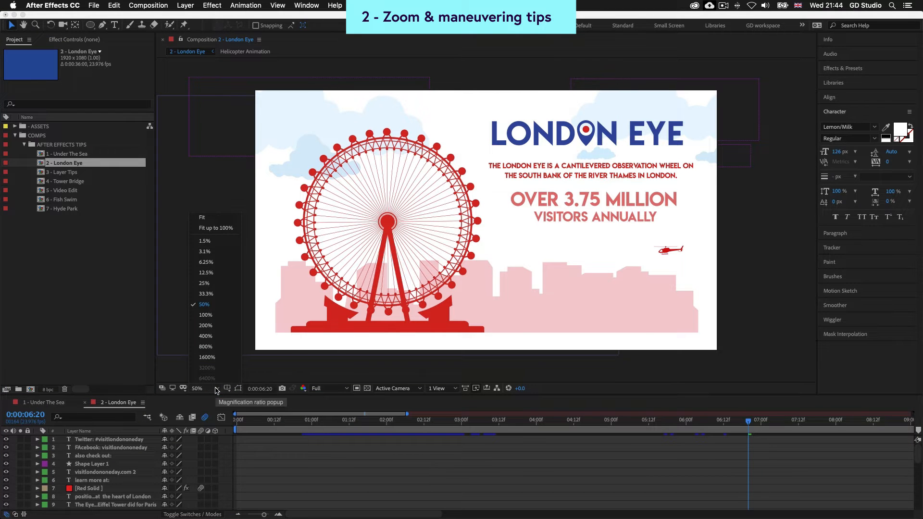
{"action": "left_click", "coordinate": [206, 219]}
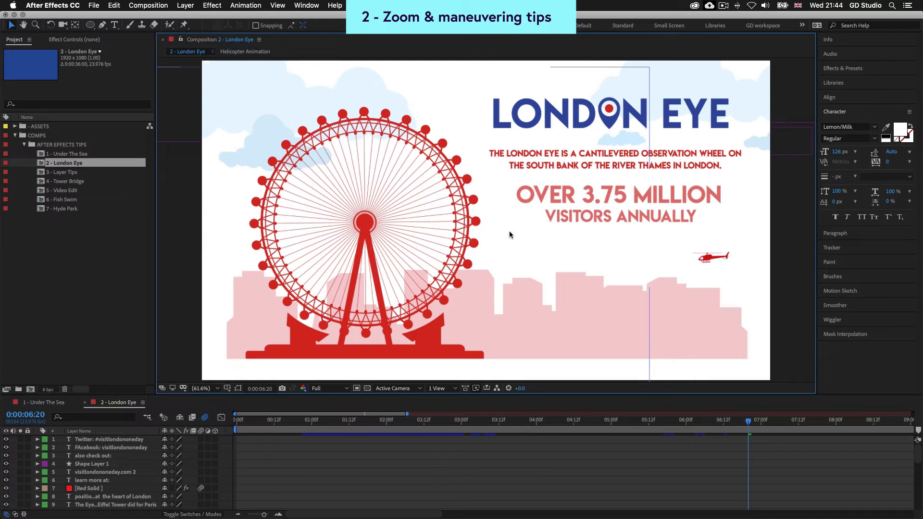
Step: Zoom the London Eye view in and out repeatedly between 25% and 400%, ending at 50%
{"action": "scroll", "coordinate": [492, 256], "scroll_direction": "up", "scroll_amount": 4}
{"action": "scroll", "coordinate": [493, 256], "scroll_direction": "down", "scroll_amount": 4}
{"action": "scroll", "coordinate": [492, 254], "scroll_direction": "up", "scroll_amount": 5}
{"action": "scroll", "coordinate": [493, 254], "scroll_direction": "down", "scroll_amount": 3}
{"action": "scroll", "coordinate": [492, 252], "scroll_direction": "down", "scroll_amount": 4}
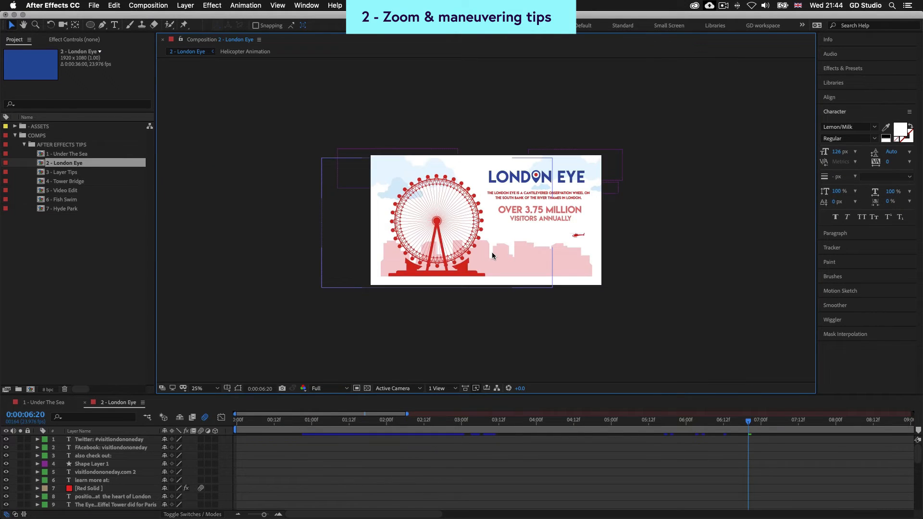
{"action": "scroll", "coordinate": [491, 252], "scroll_direction": "up", "scroll_amount": 4}
{"action": "scroll", "coordinate": [492, 252], "scroll_direction": "up", "scroll_amount": 1}
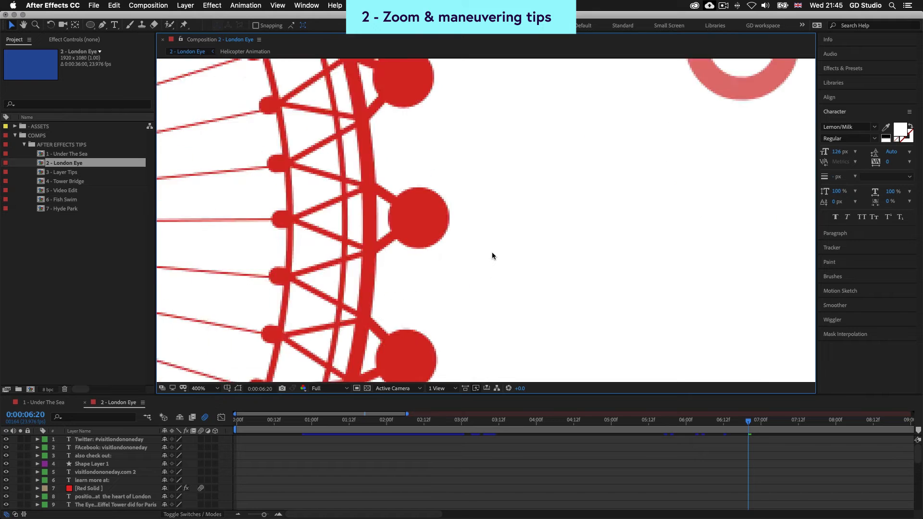
{"action": "scroll", "coordinate": [493, 254], "scroll_direction": "down", "scroll_amount": 2}
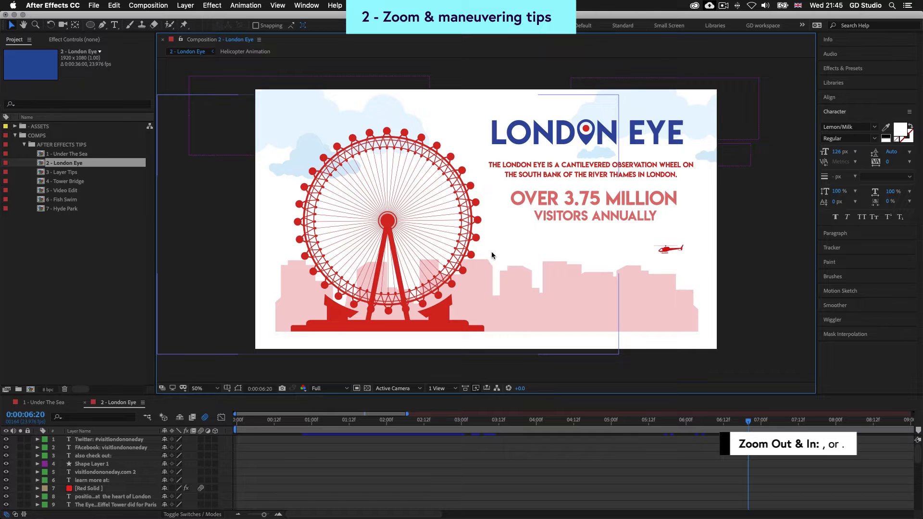
Step: Step the composition's magnification through its preset zoom levels in both directions and return to 50%
{"action": "key", "text": "comma"}
{"action": "key", "text": "comma"}
{"action": "key", "text": "period"}
{"action": "key", "text": "period"}
{"action": "key", "text": "period"}
{"action": "key", "text": "period"}
{"action": "key", "text": "period"}
{"action": "key", "text": "period"}
{"action": "key", "text": "period"}
{"action": "key", "text": "period"}
{"action": "key", "text": "period"}
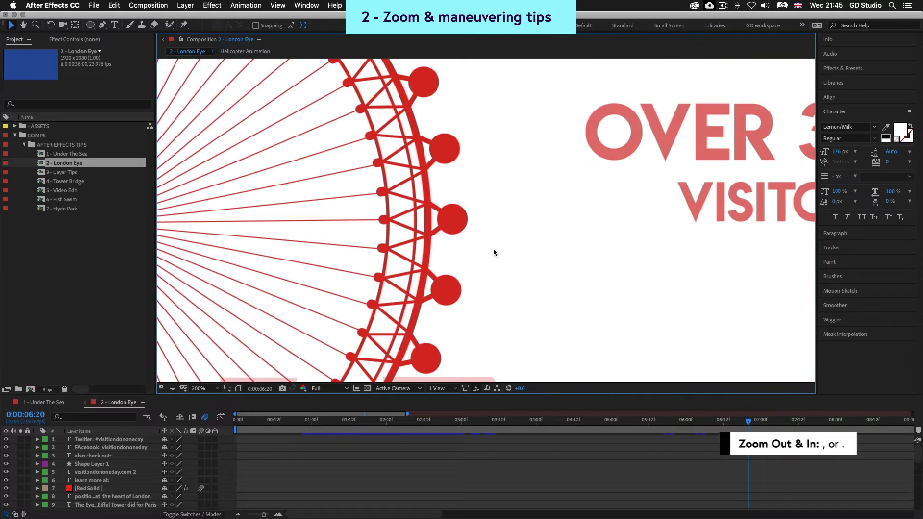
{"action": "key", "text": "comma"}
{"action": "key", "text": "comma"}
{"action": "key", "text": "comma"}
{"action": "key", "text": "comma"}
{"action": "key", "text": "comma"}
{"action": "key", "text": "comma"}
{"action": "key", "text": "comma"}
{"action": "key", "text": "comma"}
{"action": "key", "text": "comma"}
{"action": "key", "text": "comma"}
{"action": "key", "text": "comma"}
{"action": "key", "text": "period"}
{"action": "key", "text": "period"}
{"action": "key", "text": "period"}
{"action": "key", "text": "period"}
{"action": "key", "text": "period"}
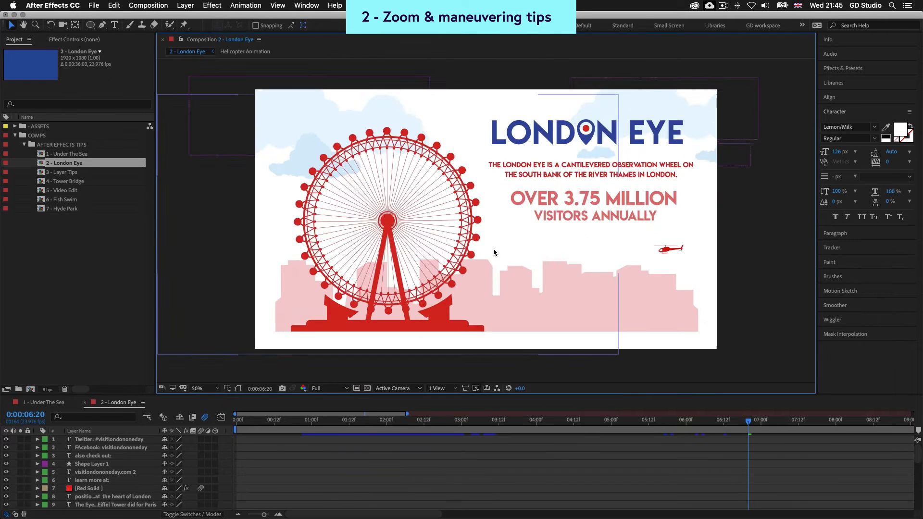
Step: Zoom the London Eye composition to 200% and pan across the title and text, returning to the wheel's hub
{"action": "key", "text": "period"}
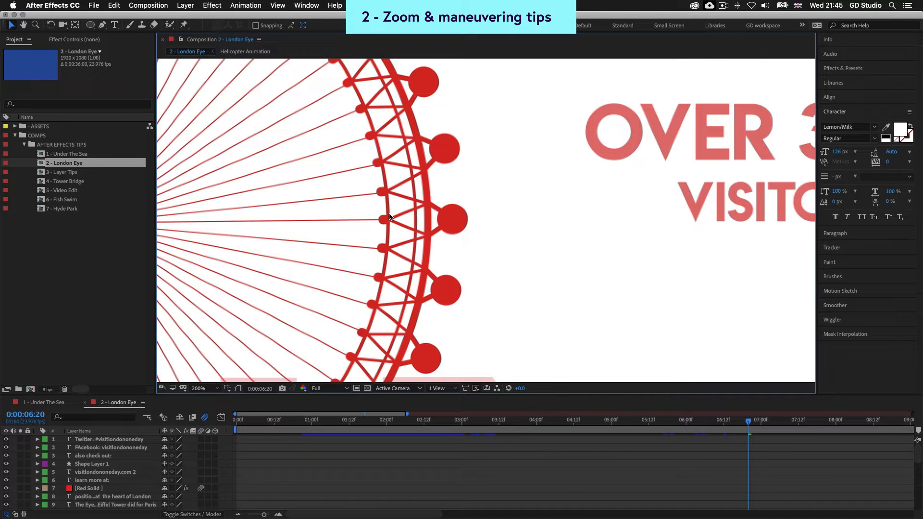
{"action": "key", "text": "space"}
{"action": "left_click_drag", "start_coordinate": [389, 213], "coordinate": [388, 243]}
{"action": "left_click_drag", "start_coordinate": [532, 129], "coordinate": [266, 217]}
{"action": "key", "text": "space"}
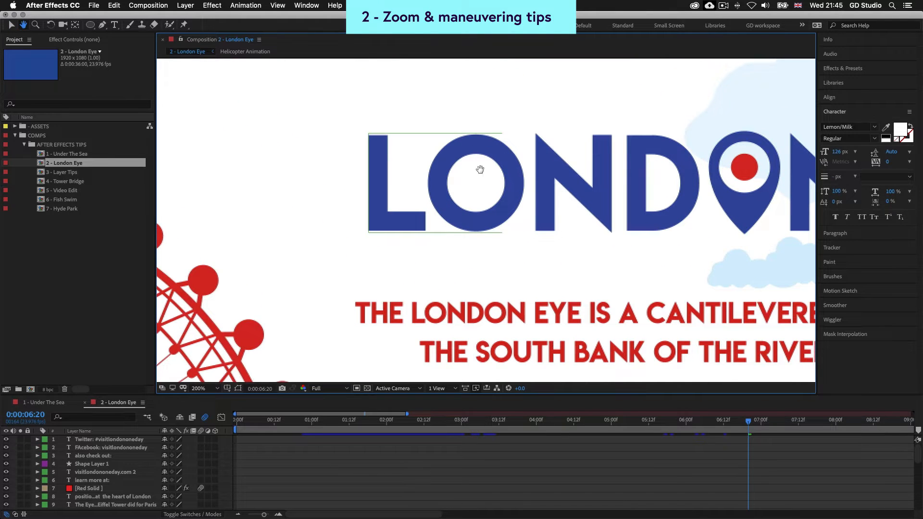
{"action": "left_click_drag", "start_coordinate": [614, 138], "coordinate": [317, 175]}
{"action": "left_click_drag", "start_coordinate": [623, 224], "coordinate": [367, 148]}
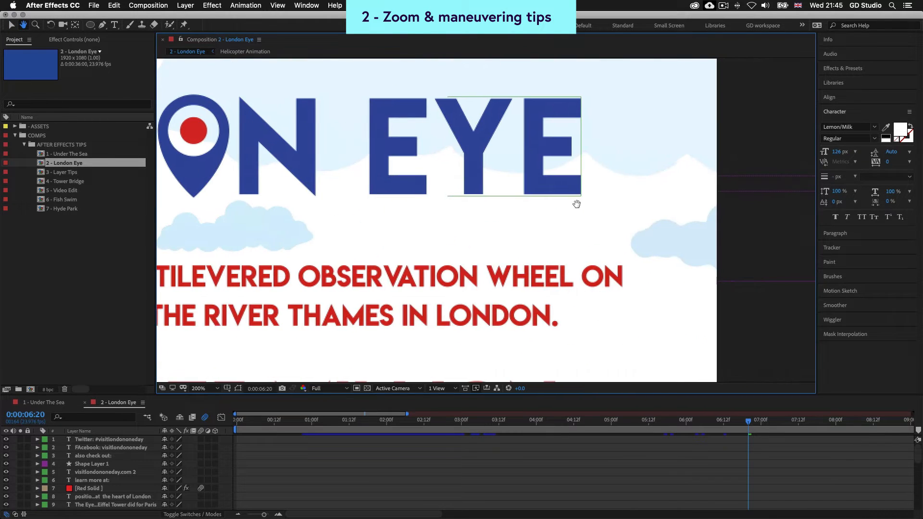
{"action": "left_click_drag", "start_coordinate": [578, 252], "coordinate": [595, 124]}
{"action": "left_click_drag", "start_coordinate": [488, 256], "coordinate": [559, 24]}
{"action": "mouse_move", "coordinate": [566, 290]}
{"action": "left_mouse_down"}
{"action": "mouse_move", "coordinate": [573, 218]}
{"action": "mouse_move", "coordinate": [622, 127]}
{"action": "left_mouse_up"}
{"action": "mouse_move", "coordinate": [192, 343]}
{"action": "left_mouse_down"}
{"action": "mouse_move", "coordinate": [520, 301]}
{"action": "mouse_move", "coordinate": [553, 281]}
{"action": "left_mouse_up"}
{"action": "left_click_drag", "start_coordinate": [166, 207], "coordinate": [506, 260]}
{"action": "left_click_drag", "start_coordinate": [231, 232], "coordinate": [495, 299]}
{"action": "mouse_move", "coordinate": [277, 137]}
{"action": "left_mouse_down"}
{"action": "mouse_move", "coordinate": [386, 239]}
{"action": "mouse_move", "coordinate": [406, 278]}
{"action": "left_mouse_up"}
{"action": "left_click_drag", "start_coordinate": [381, 76], "coordinate": [375, 245]}
{"action": "left_click_drag", "start_coordinate": [411, 167], "coordinate": [385, 233]}
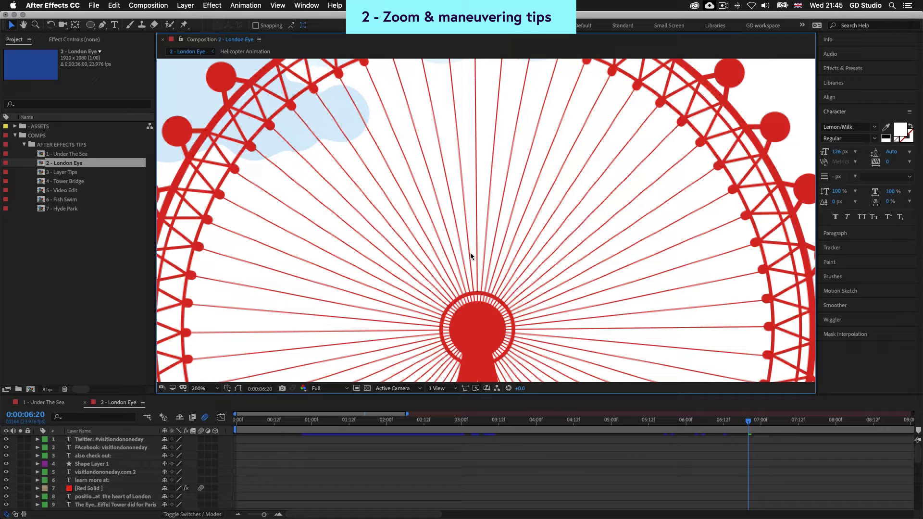
Step: Set the view magnification to 100%, and refit the London Eye composition to a slightly taller Composition panel
{"action": "key", "text": "slash"}
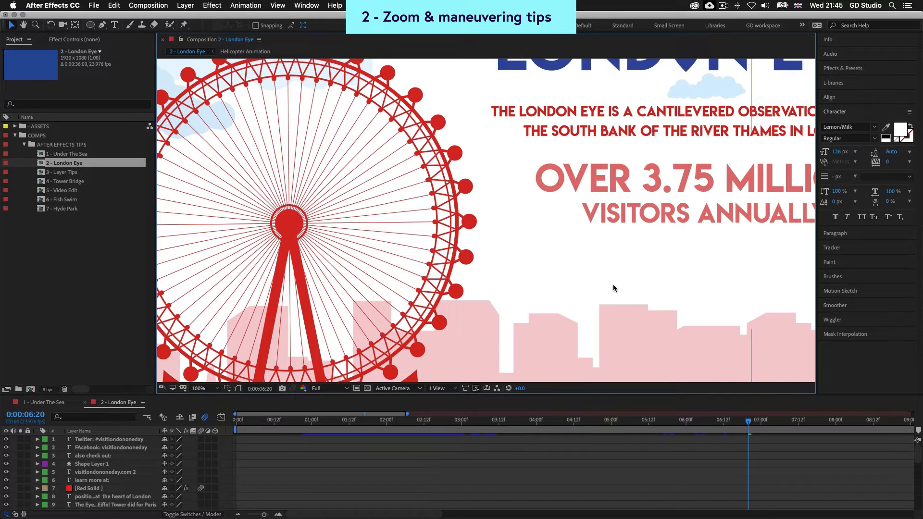
{"action": "key", "text": "alt+slash"}
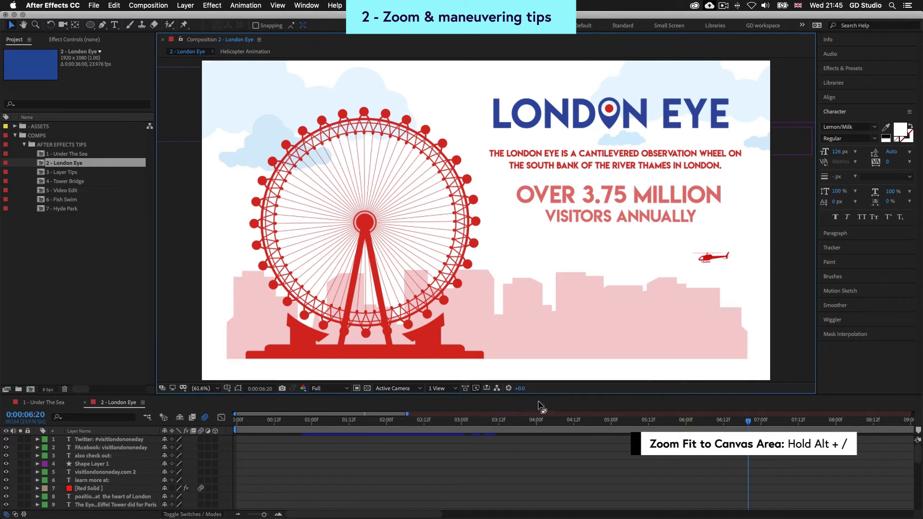
{"action": "left_click_drag", "start_coordinate": [541, 395], "coordinate": [542, 370]}
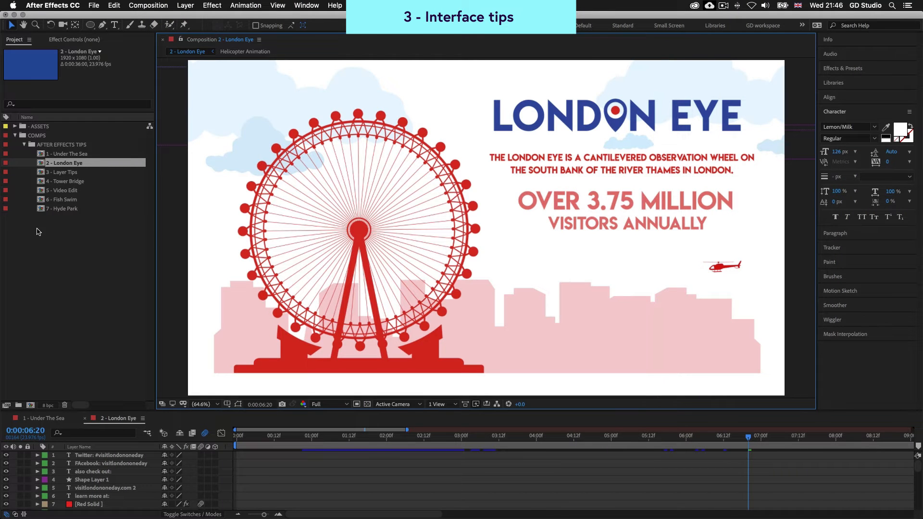
Step: Open the 5 - Video Edit composition and switch to the Text workspace
{"action": "double_click", "coordinate": [61, 190]}
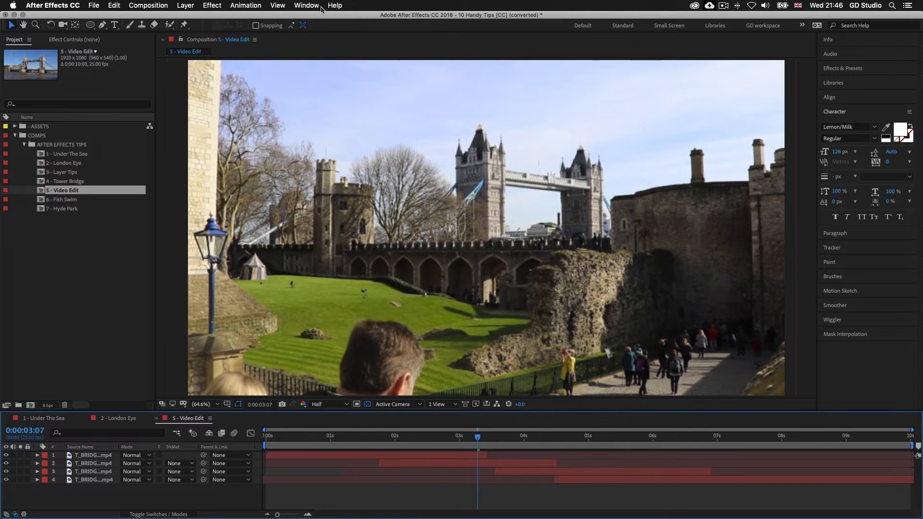
{"action": "left_click", "coordinate": [299, 6]}
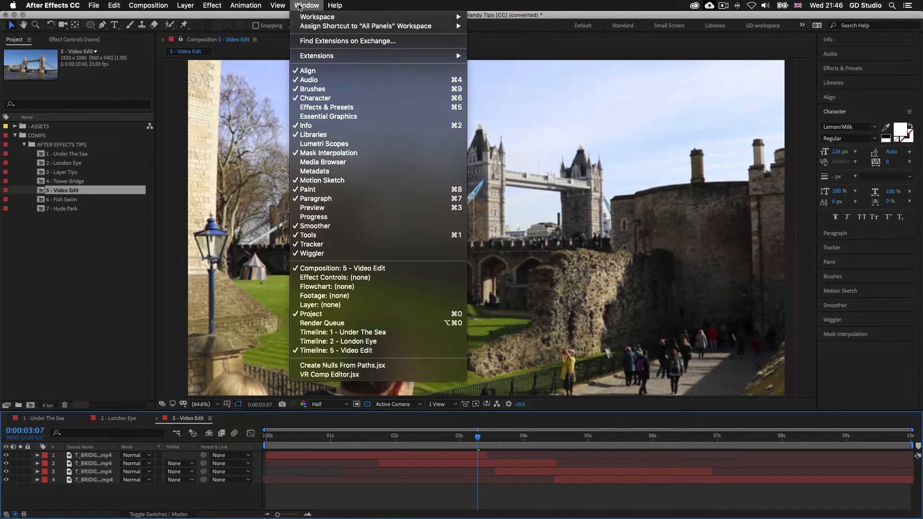
{"action": "mouse_move", "coordinate": [311, 17]}
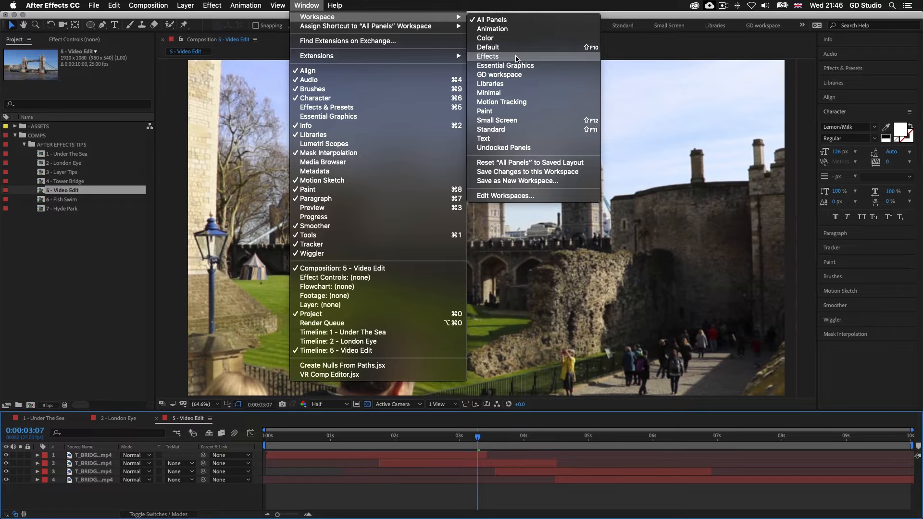
{"action": "left_click", "coordinate": [515, 130]}
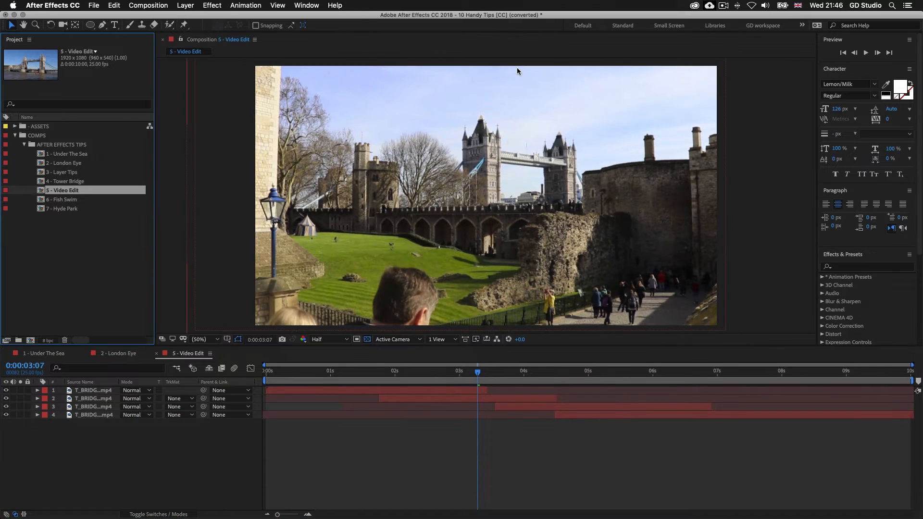
Step: Switch the interface to the Effects workspace
{"action": "left_click", "coordinate": [307, 6]}
{"action": "mouse_move", "coordinate": [309, 17]}
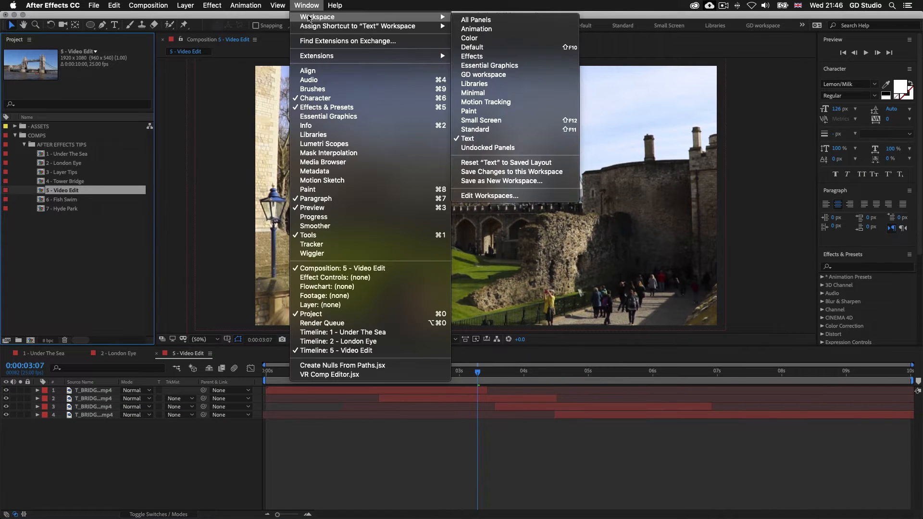
{"action": "left_click", "coordinate": [512, 135]}
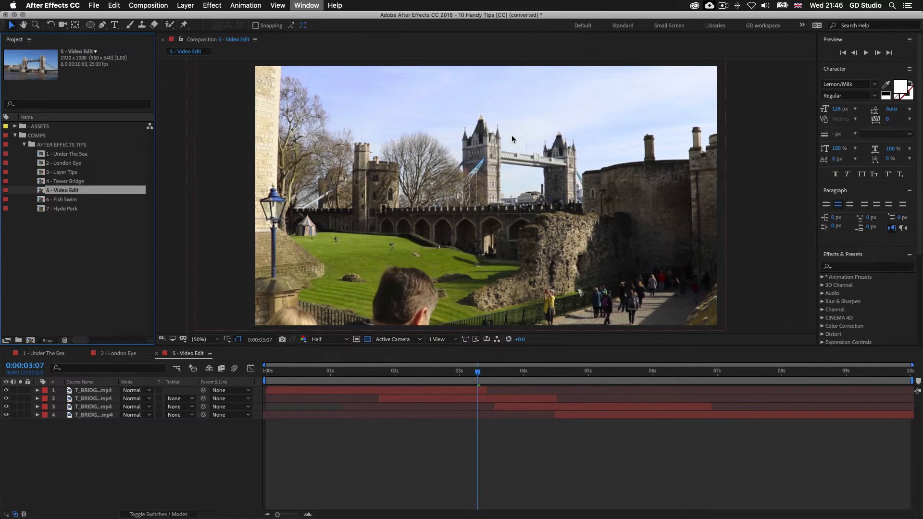
Step: Return the interface to the All Panels workspace
{"action": "left_click", "coordinate": [303, 6]}
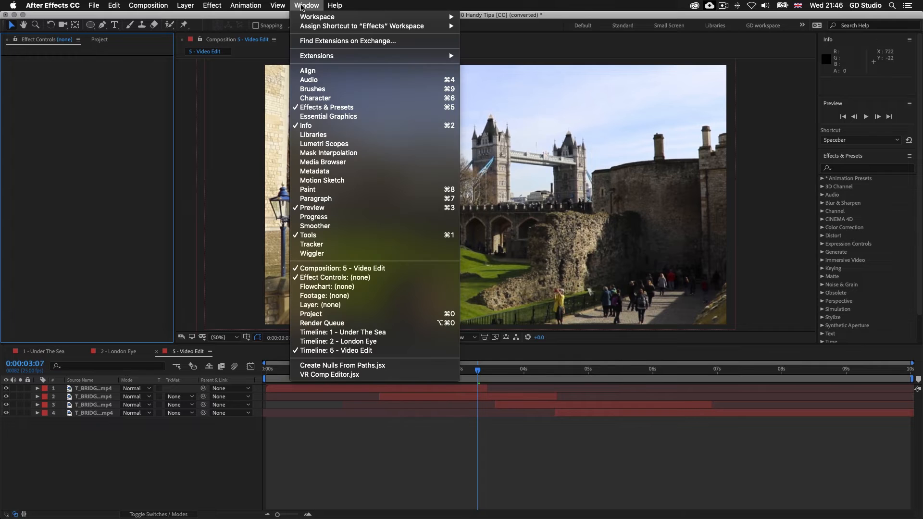
{"action": "mouse_move", "coordinate": [307, 19]}
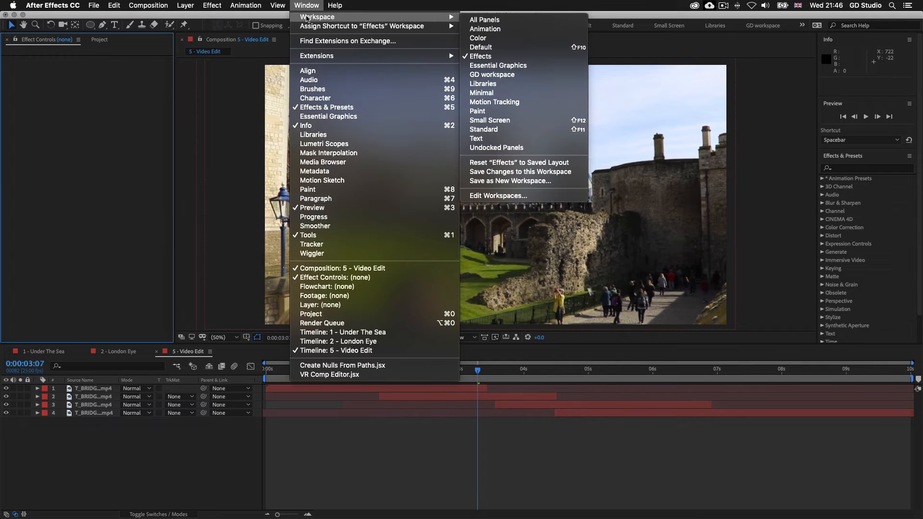
{"action": "left_click", "coordinate": [498, 20]}
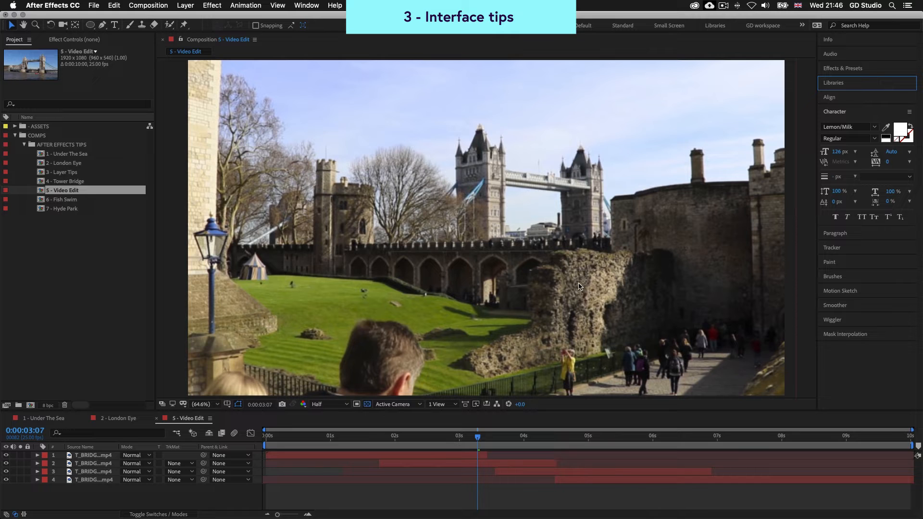
Step: Dock the Libraries and Mask Interpolation panels in the Composition panel group, and bring the 5 - Video Edit composition back into view
{"action": "left_click_drag", "start_coordinate": [837, 84], "coordinate": [457, 142]}
{"action": "left_click_drag", "start_coordinate": [836, 217], "coordinate": [425, 118]}
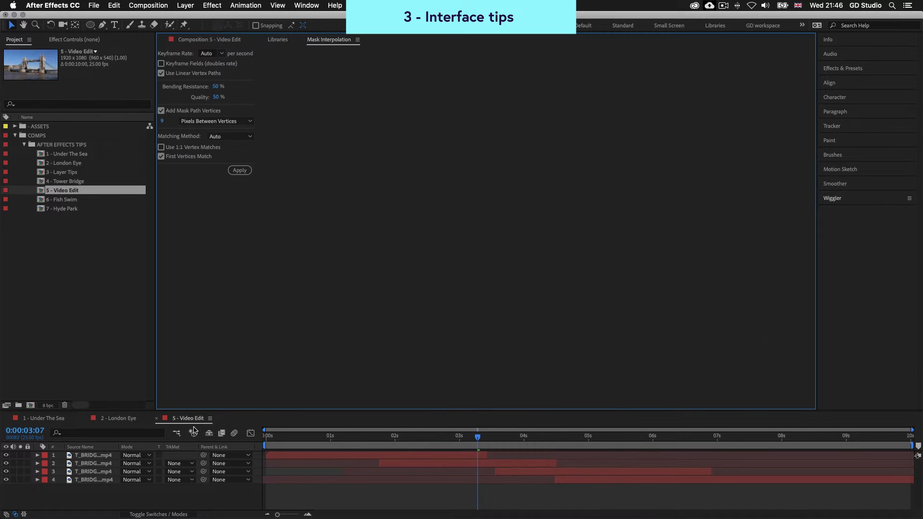
{"action": "left_click", "coordinate": [193, 418]}
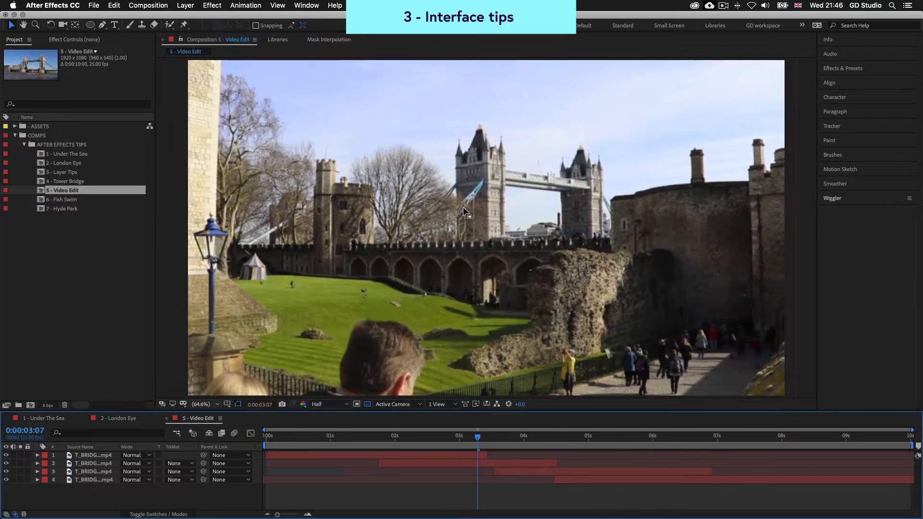
Step: Dock the Video Edit and Under The Sea timelines above the Composition panel, and group the Project and Effects & Presets panels with it
{"action": "left_click_drag", "start_coordinate": [466, 212], "coordinate": [695, 63]}
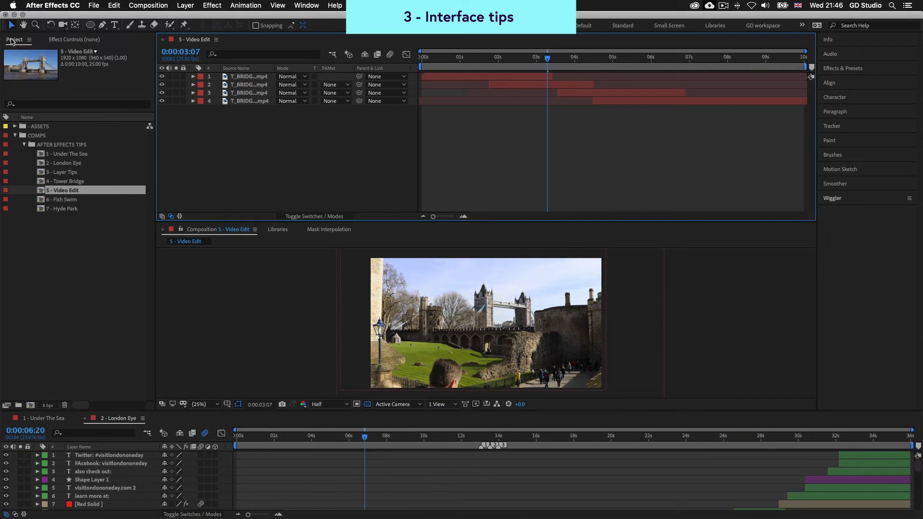
{"action": "left_click_drag", "start_coordinate": [11, 41], "coordinate": [231, 230]}
{"action": "left_click_drag", "start_coordinate": [43, 419], "coordinate": [784, 164]}
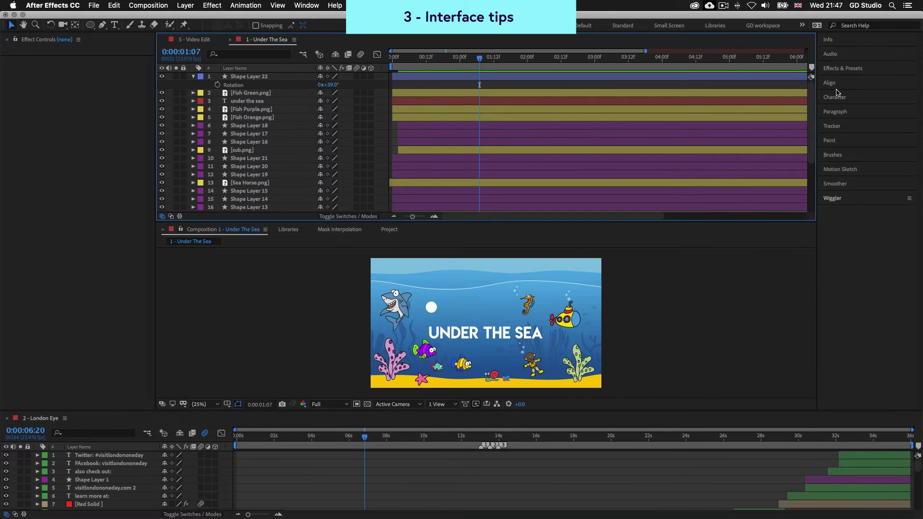
{"action": "left_click_drag", "start_coordinate": [842, 73], "coordinate": [485, 322]}
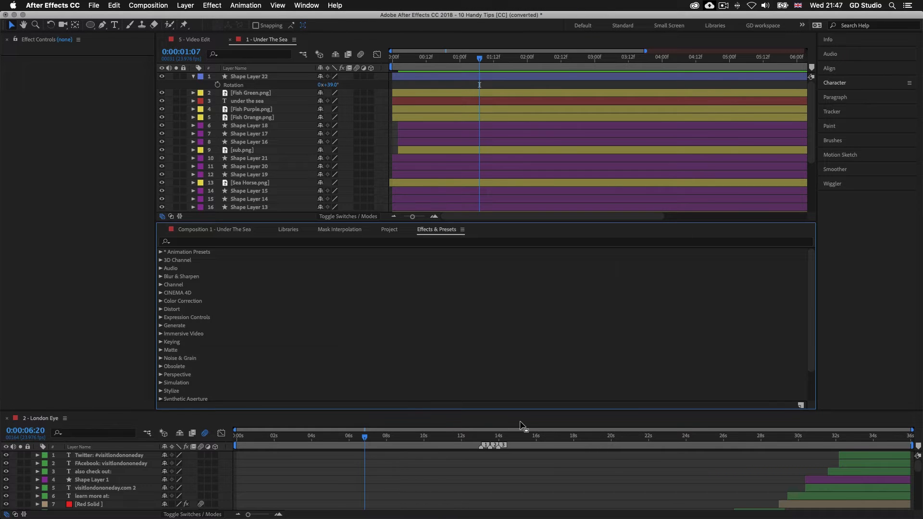
Step: Reset the All Panels workspace to its saved layout
{"action": "left_click", "coordinate": [305, 7]}
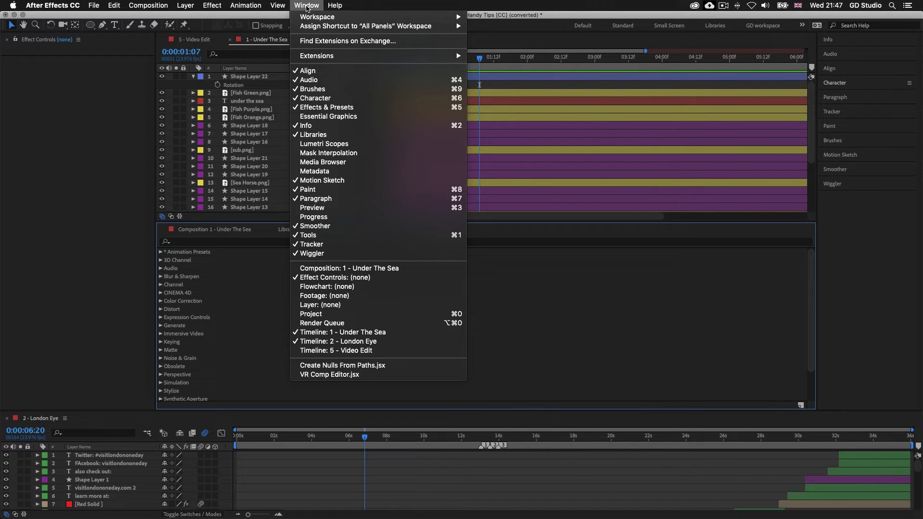
{"action": "mouse_move", "coordinate": [327, 17]}
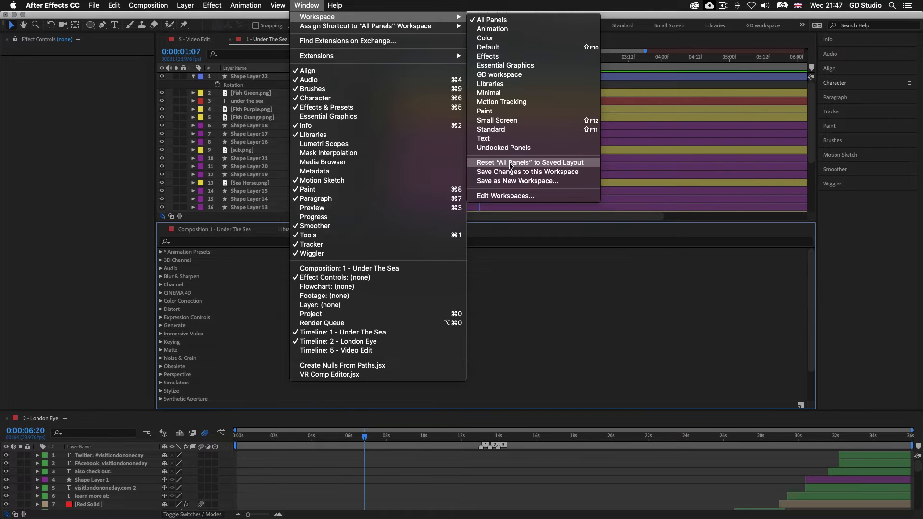
{"action": "left_click", "coordinate": [511, 164]}
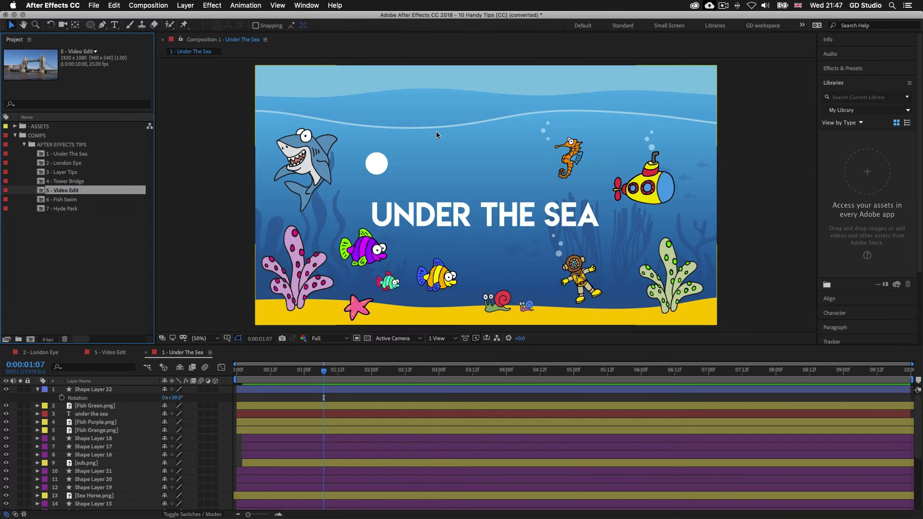
Step: Collapse the Libraries panel and refit the Under The Sea composition to its panel after zooming it to 100%
{"action": "key", "text": "period"}
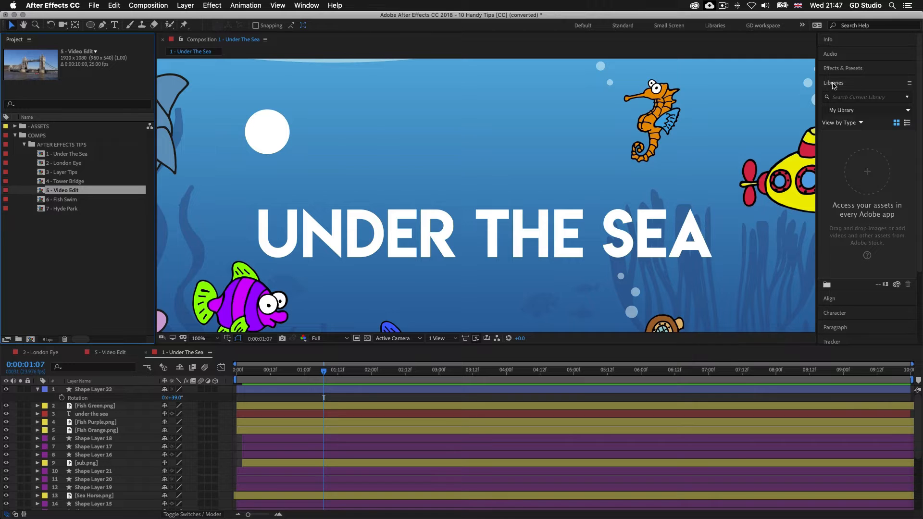
{"action": "left_click", "coordinate": [834, 84]}
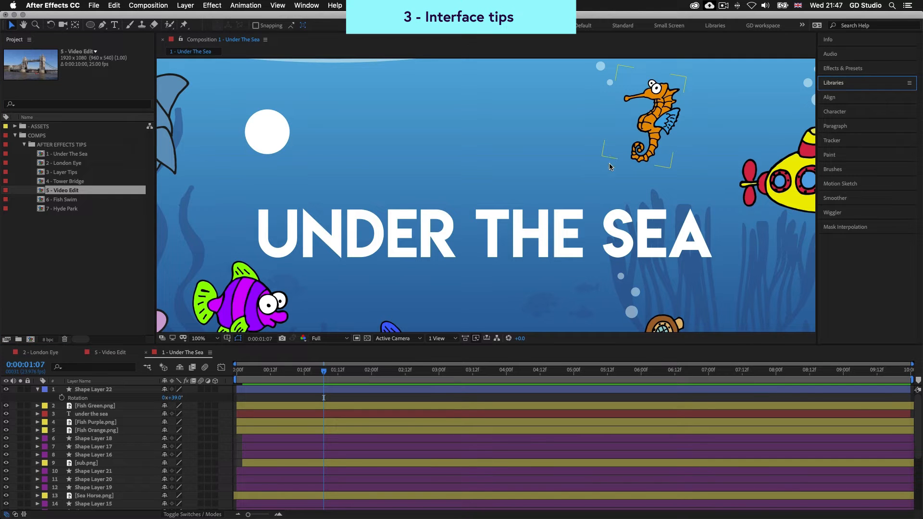
{"action": "left_click", "coordinate": [291, 273]}
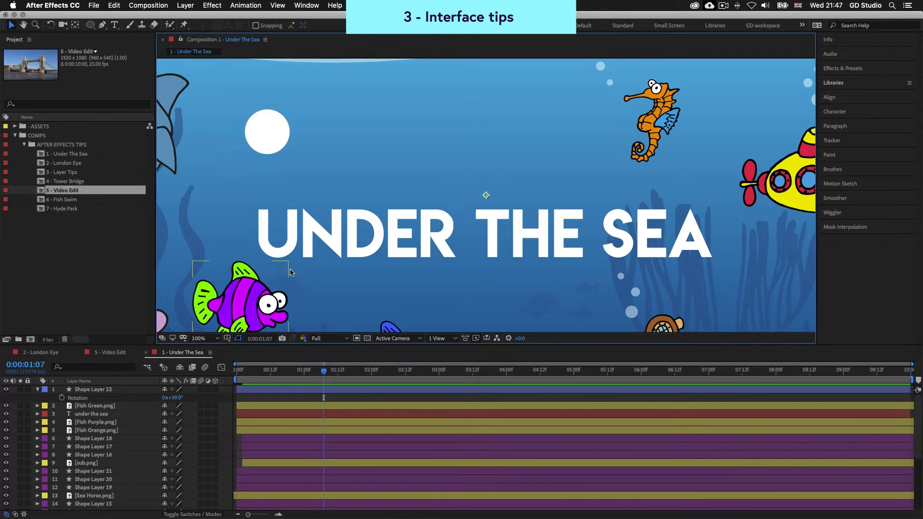
{"action": "key", "text": "shift+slash"}
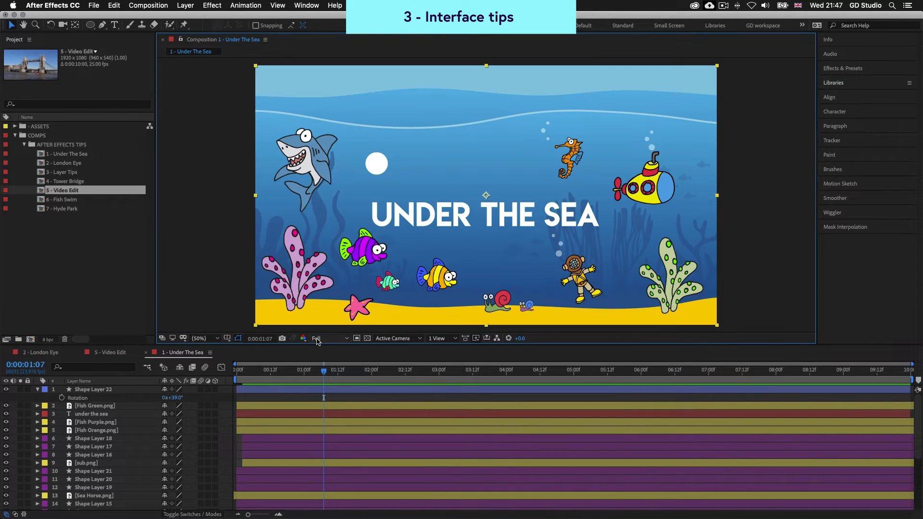
{"action": "left_click", "coordinate": [722, 292]}
Step: Enlarge the Composition panel by shrinking the timeline's height and narrowing both the Project panel and the column of collapsed panels
{"action": "left_click_drag", "start_coordinate": [694, 345], "coordinate": [694, 414]}
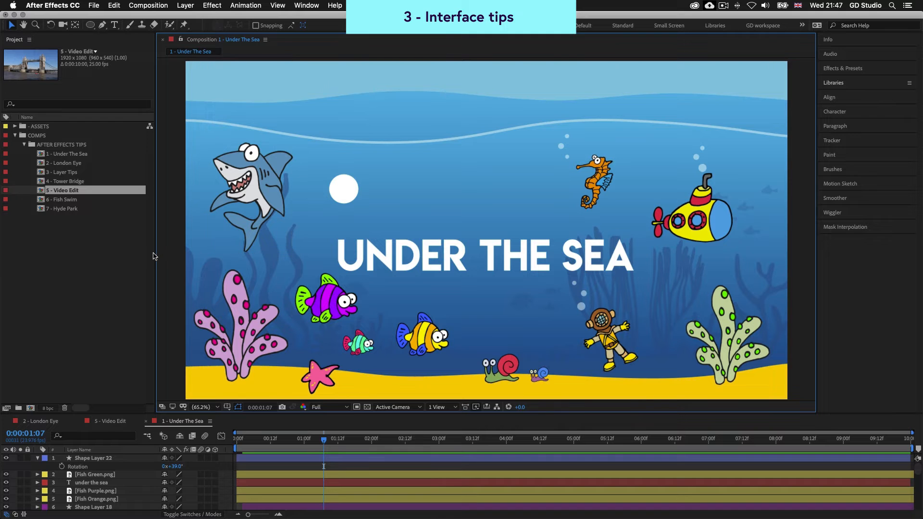
{"action": "left_click_drag", "start_coordinate": [155, 253], "coordinate": [166, 230]}
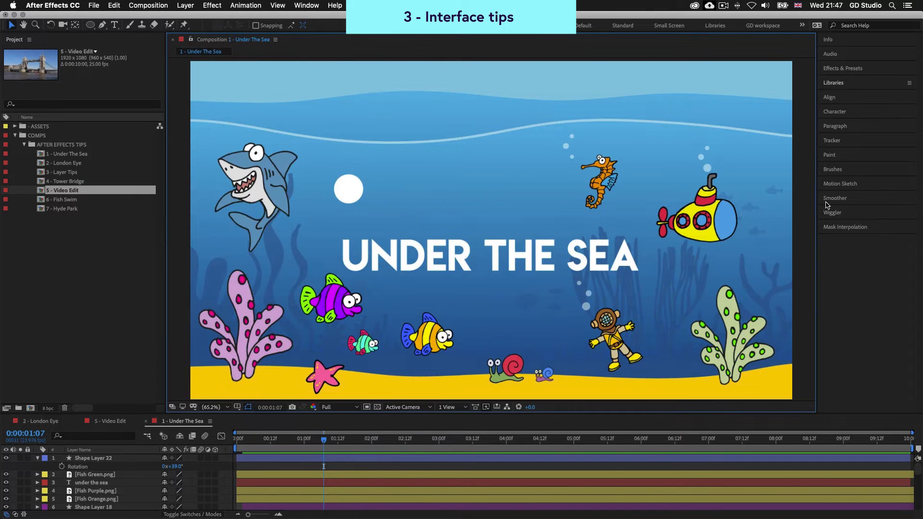
{"action": "mouse_move", "coordinate": [814, 203]}
{"action": "left_mouse_down"}
{"action": "mouse_move", "coordinate": [629, 205]}
{"action": "mouse_move", "coordinate": [831, 206]}
{"action": "left_mouse_up"}
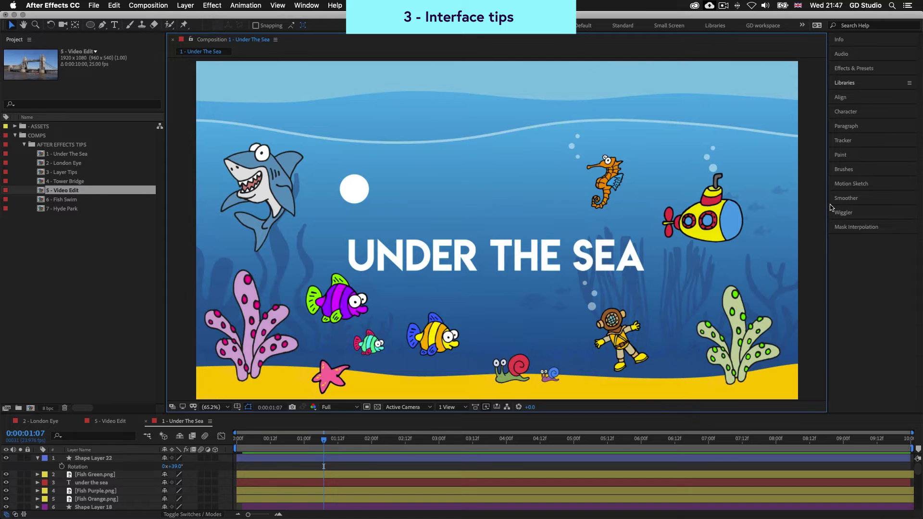
{"action": "mouse_move", "coordinate": [692, 413]}
{"action": "left_mouse_down"}
{"action": "mouse_move", "coordinate": [686, 143]}
{"action": "mouse_move", "coordinate": [691, 428]}
{"action": "mouse_move", "coordinate": [692, 420]}
{"action": "left_mouse_up"}
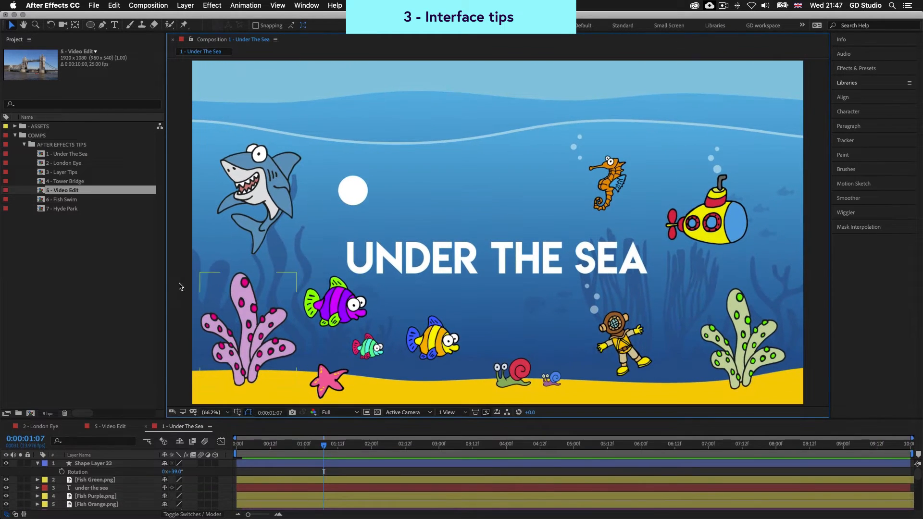
{"action": "left_click_drag", "start_coordinate": [165, 271], "coordinate": [129, 268]}
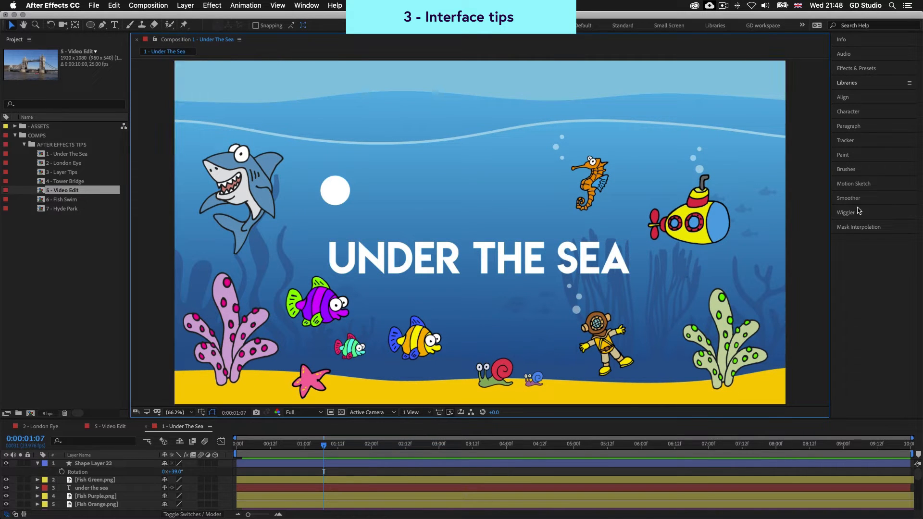
Step: Expand the Paragraph panel, maximize its panel group to full screen and restore it to its normal size
{"action": "left_click", "coordinate": [845, 141]}
{"action": "left_click", "coordinate": [846, 128]}
{"action": "key", "text": "grave"}
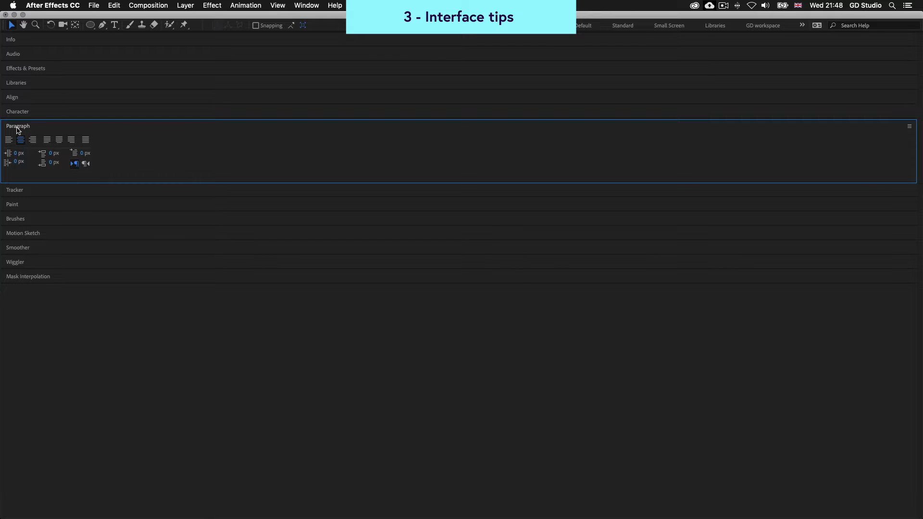
{"action": "key", "text": "grave"}
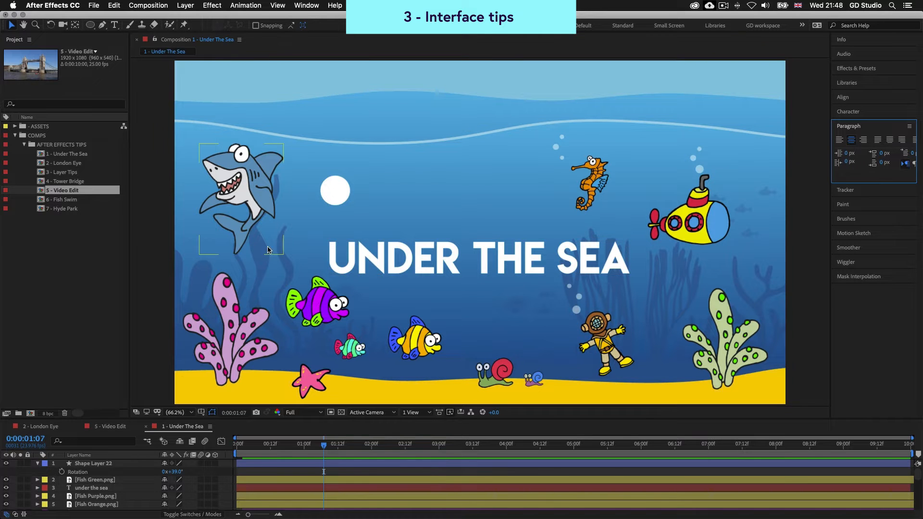
Step: Widen the Project panel across about half the window and review the list of columns it can show
{"action": "left_click_drag", "start_coordinate": [131, 243], "coordinate": [474, 246]}
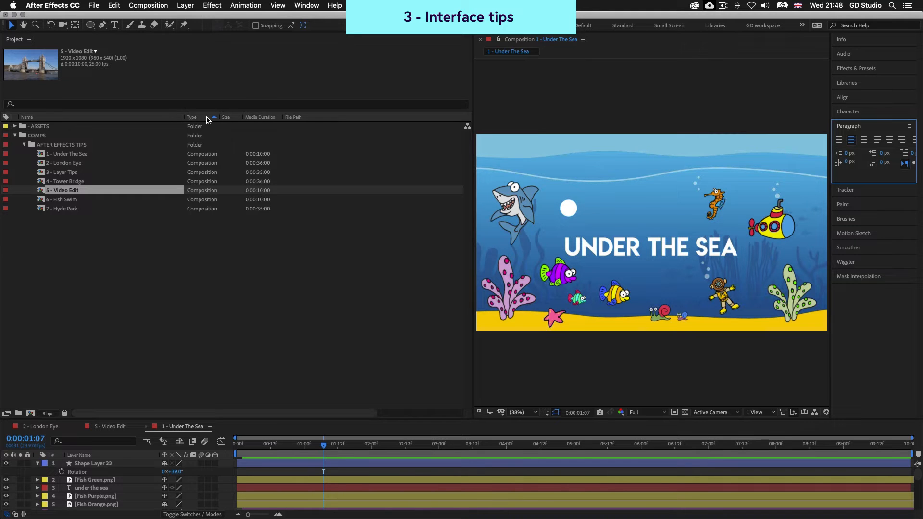
{"action": "right_click", "coordinate": [162, 120]}
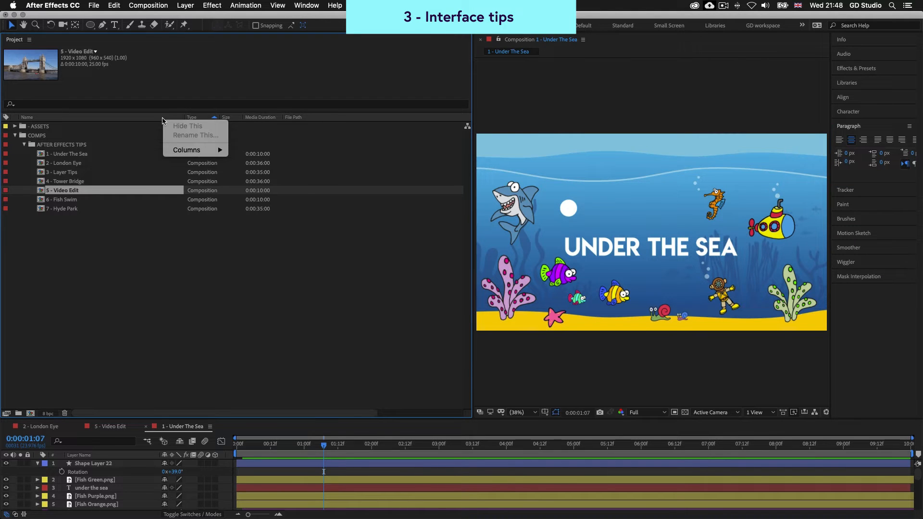
{"action": "mouse_move", "coordinate": [190, 150]}
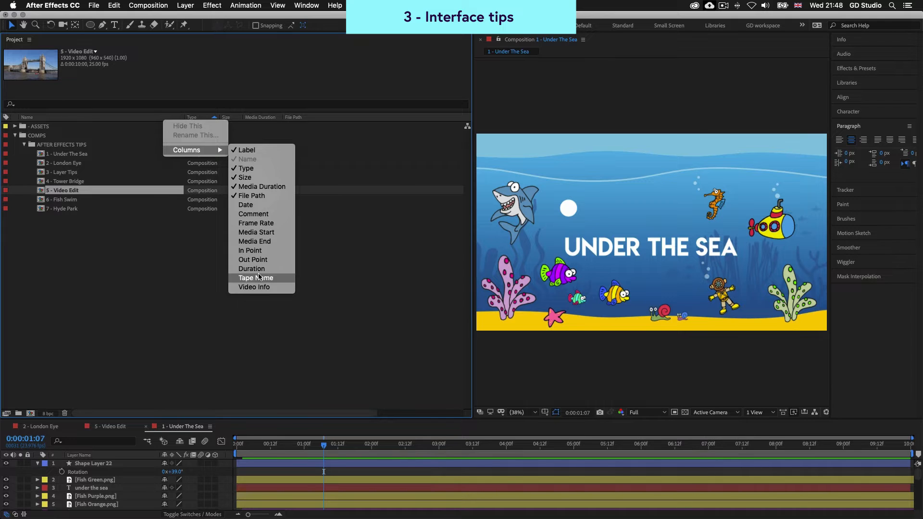
{"action": "left_click", "coordinate": [311, 120]}
Step: Narrow the Name column in the Project panel and shrink the panel back to a slim width
{"action": "mouse_move", "coordinate": [283, 115]}
{"action": "left_mouse_down"}
{"action": "mouse_move", "coordinate": [303, 115]}
{"action": "mouse_move", "coordinate": [289, 112]}
{"action": "left_mouse_up"}
{"action": "left_click_drag", "start_coordinate": [184, 117], "coordinate": [106, 119]}
{"action": "mouse_move", "coordinate": [7, 116]}
{"action": "left_mouse_down"}
{"action": "mouse_move", "coordinate": [115, 118]}
{"action": "mouse_move", "coordinate": [6, 118]}
{"action": "left_mouse_up"}
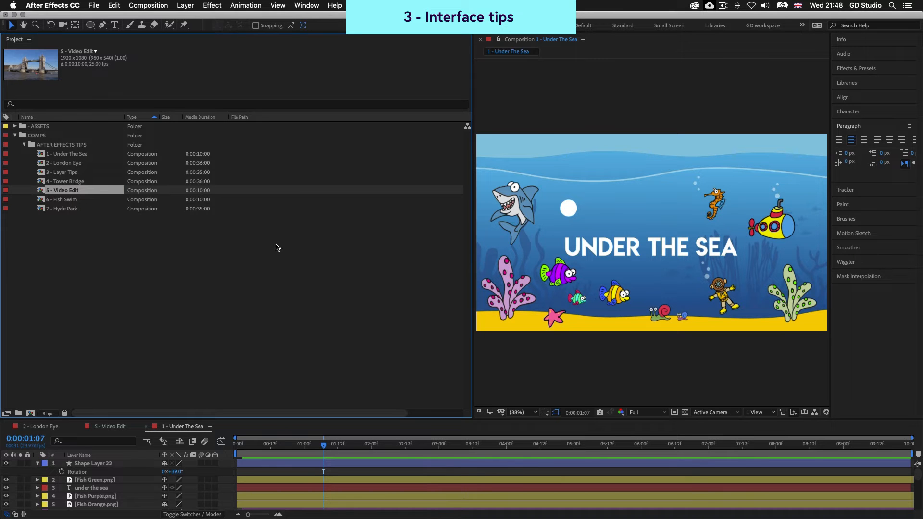
{"action": "left_click_drag", "start_coordinate": [473, 302], "coordinate": [133, 301]}
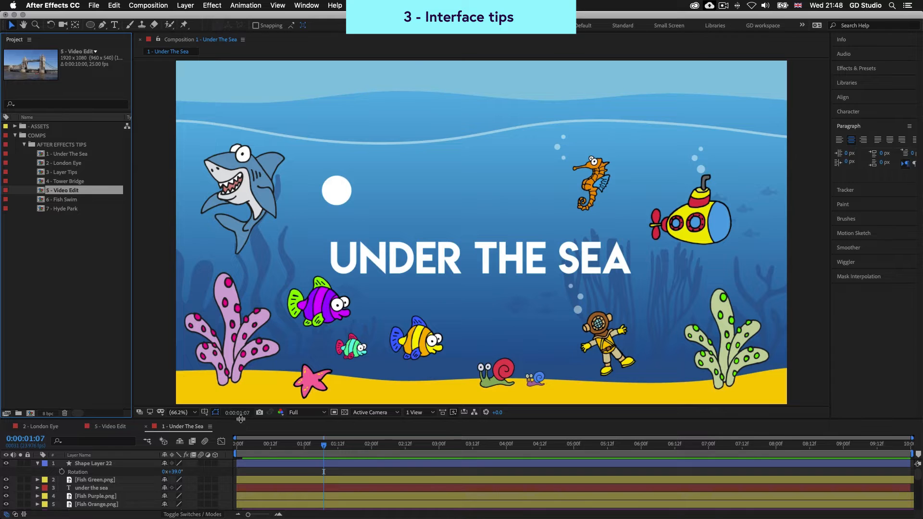
Step: Make the timeline slightly taller and add the Modes column to it
{"action": "left_click_drag", "start_coordinate": [240, 418], "coordinate": [241, 405]}
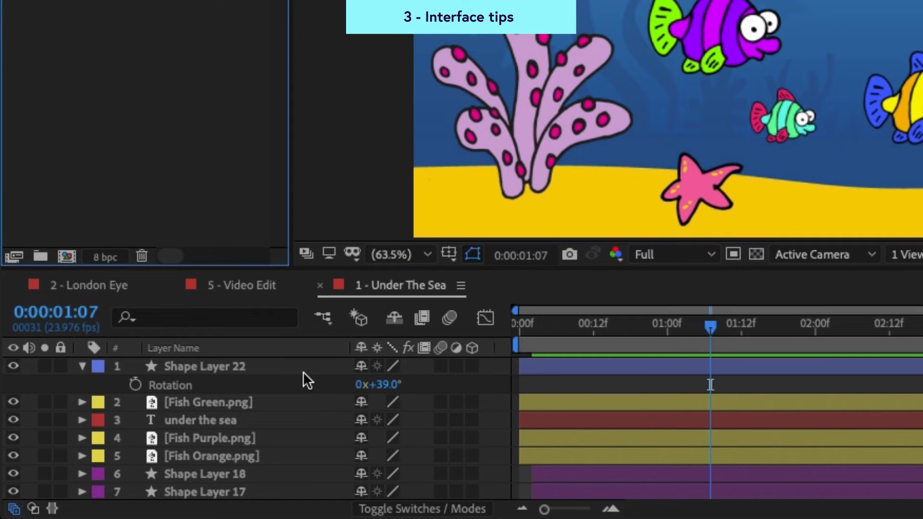
{"action": "right_click", "coordinate": [329, 353]}
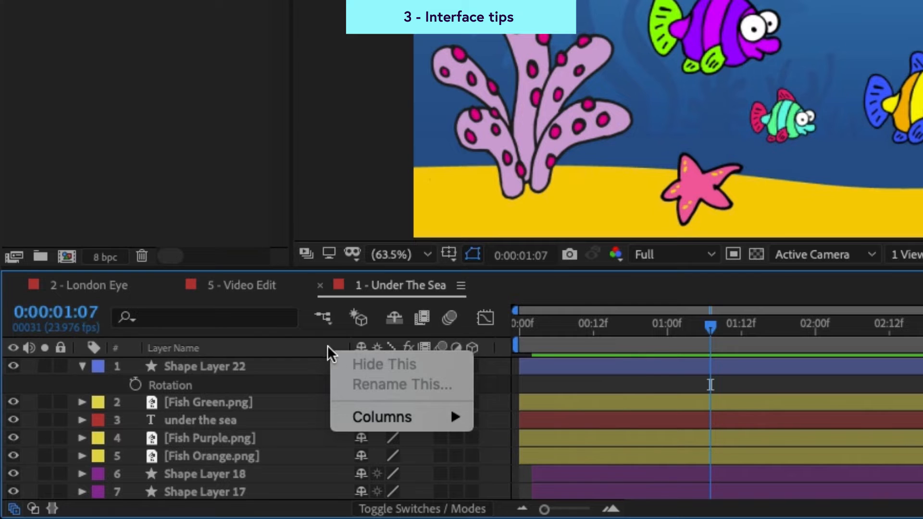
{"action": "left_click", "coordinate": [315, 346]}
{"action": "right_click", "coordinate": [311, 346]}
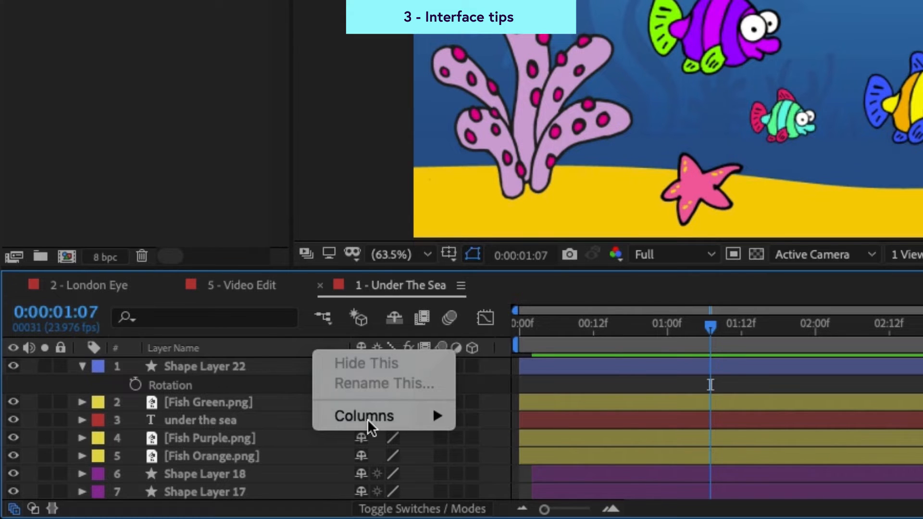
{"action": "mouse_move", "coordinate": [441, 416]}
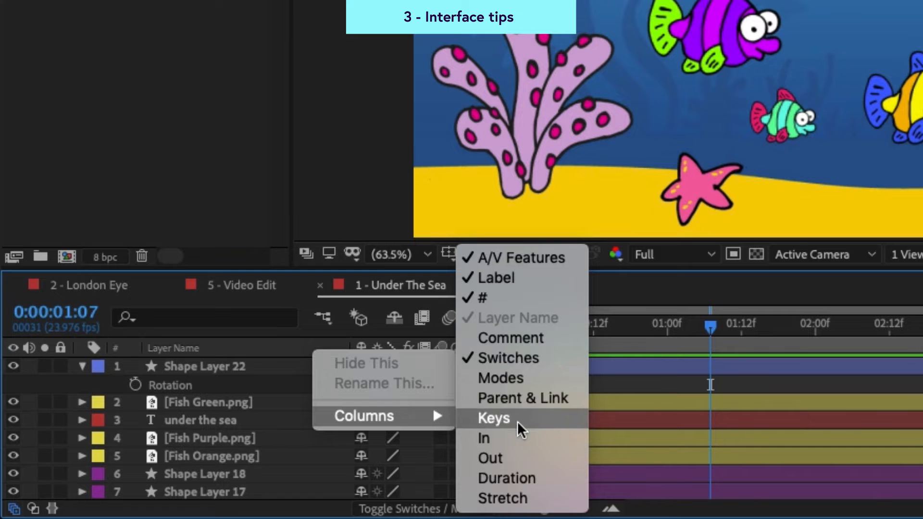
{"action": "left_click", "coordinate": [516, 380]}
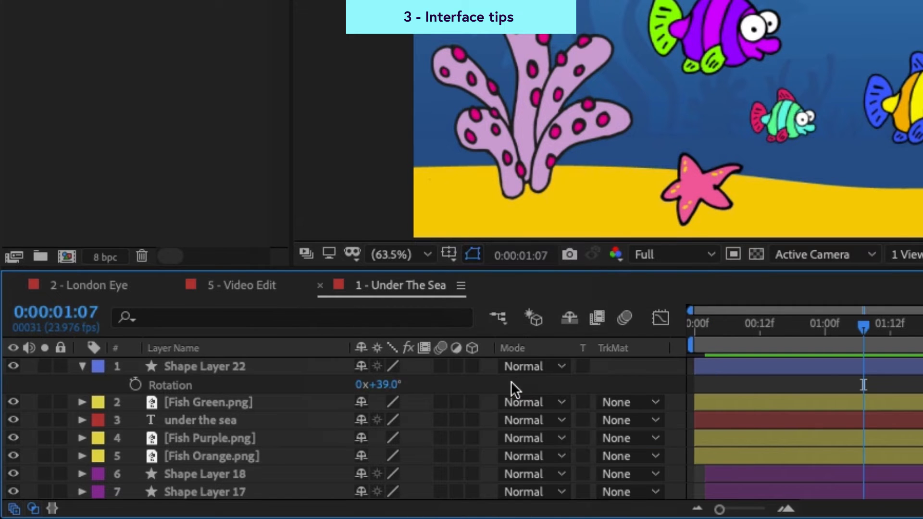
Step: Hide the timeline's Modes column and toggle repeatedly between switches and modes, ending on the switches
{"action": "right_click", "coordinate": [524, 348]}
{"action": "left_click", "coordinate": [553, 359]}
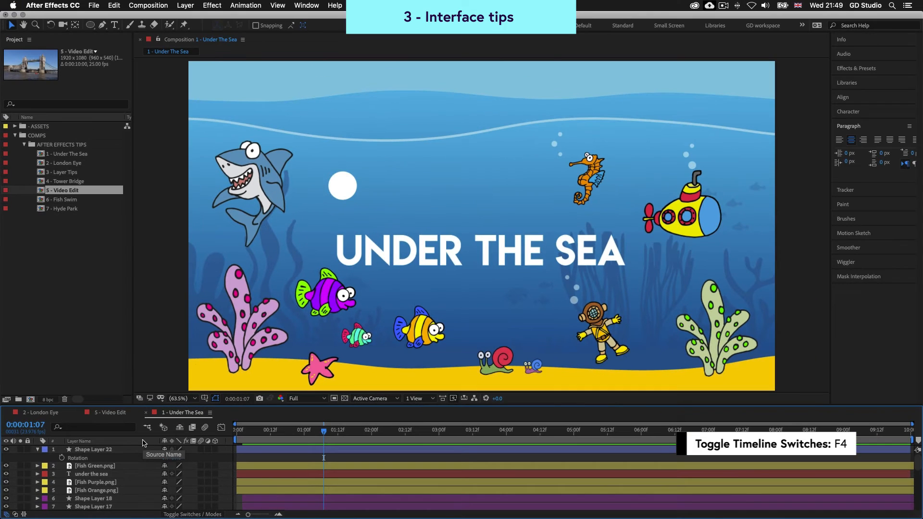
{"action": "key", "text": "F4"}
{"action": "key", "text": "F4"}
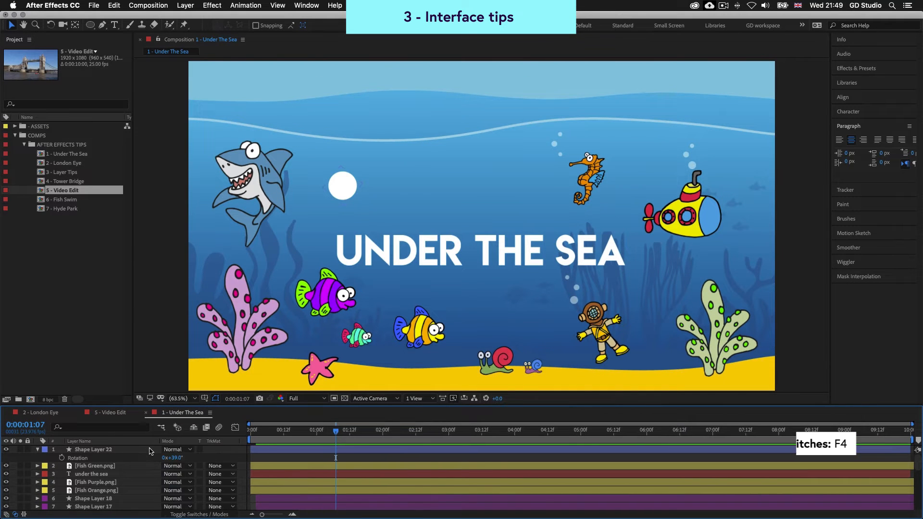
{"action": "key", "text": "F4"}
{"action": "key", "text": "F4"}
{"action": "key", "text": "F4"}
{"action": "key", "text": "F4"}
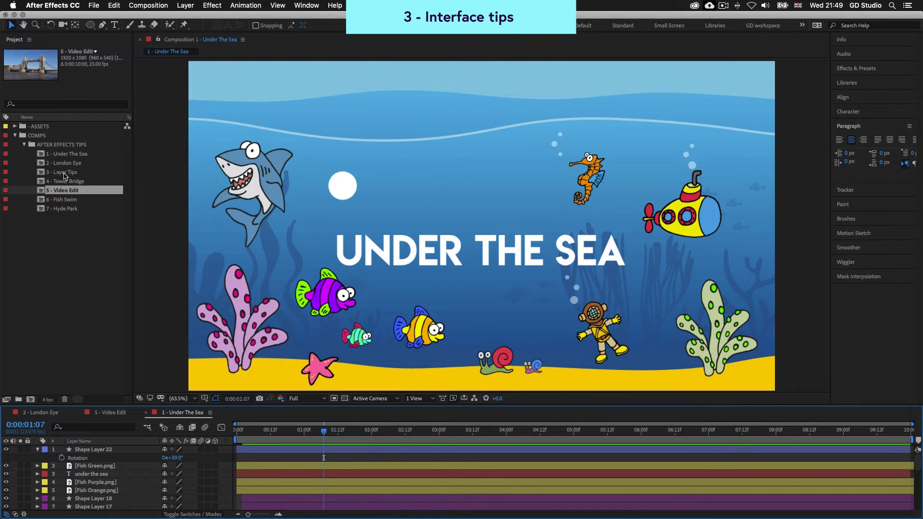
Step: Open the 5 - Video Edit composition and display the effect controls of its third layer
{"action": "double_click", "coordinate": [64, 193]}
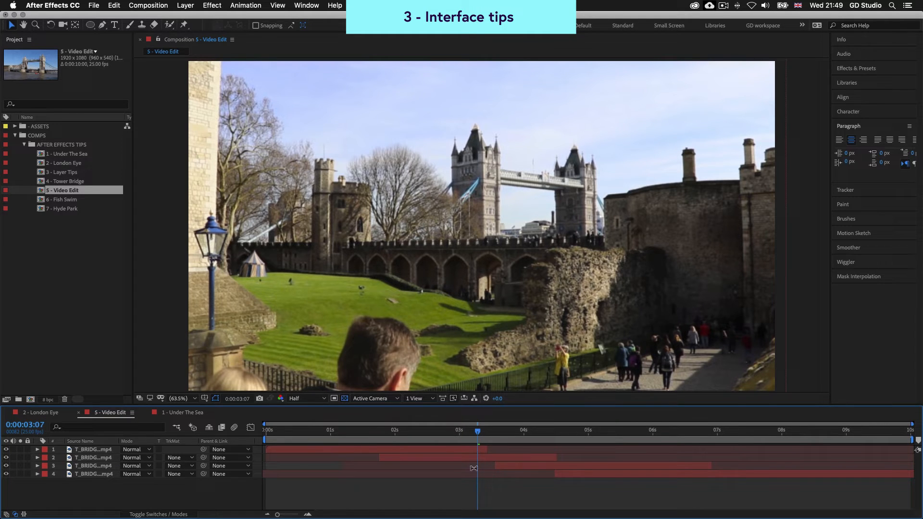
{"action": "left_click", "coordinate": [452, 451]}
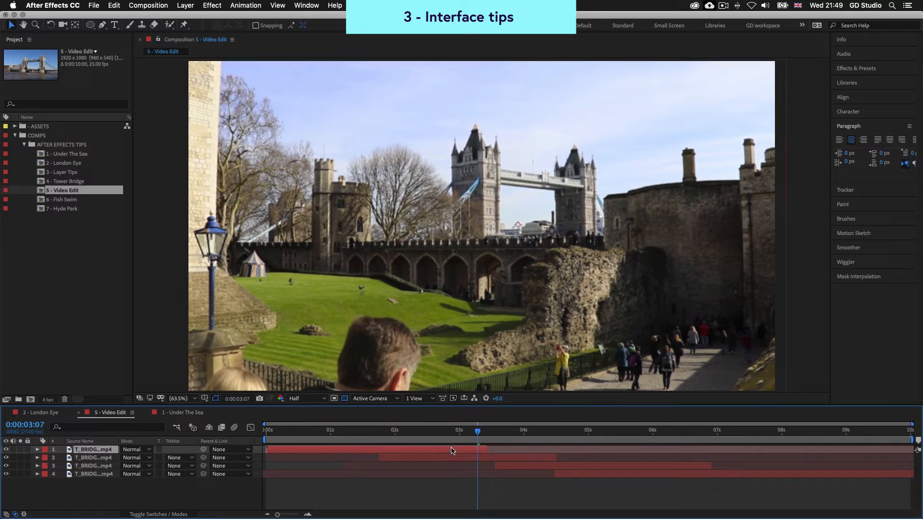
{"action": "left_click", "coordinate": [547, 468]}
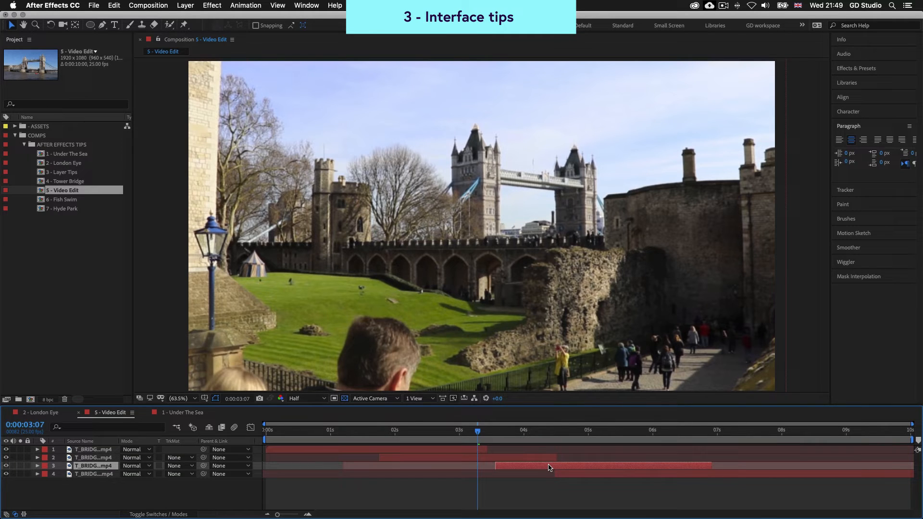
{"action": "key", "text": "F3"}
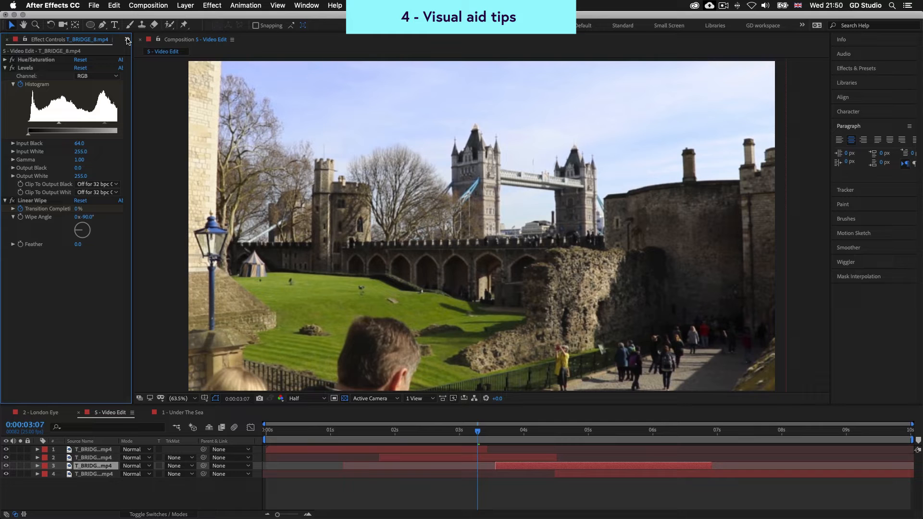
Step: Bring the Project panel back to the front of its group and open the 4 - Tower Bridge composition
{"action": "left_click", "coordinate": [128, 41]}
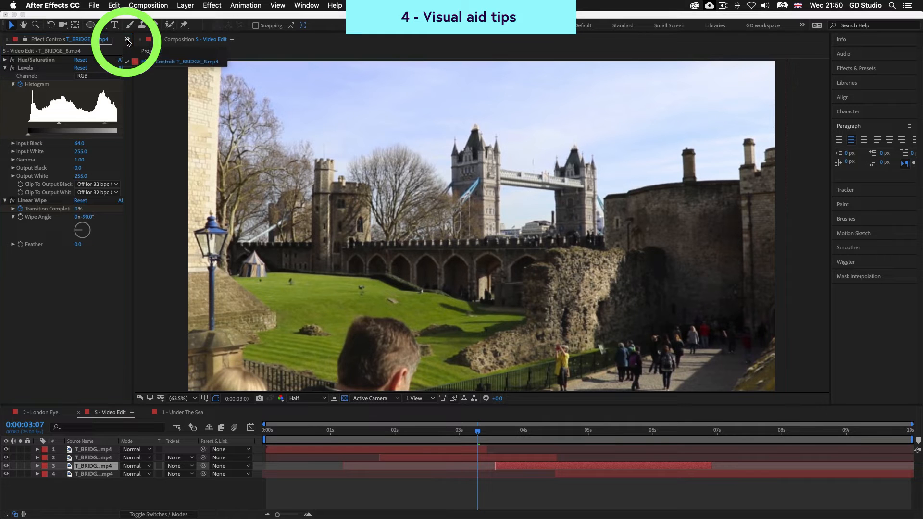
{"action": "left_click", "coordinate": [146, 51]}
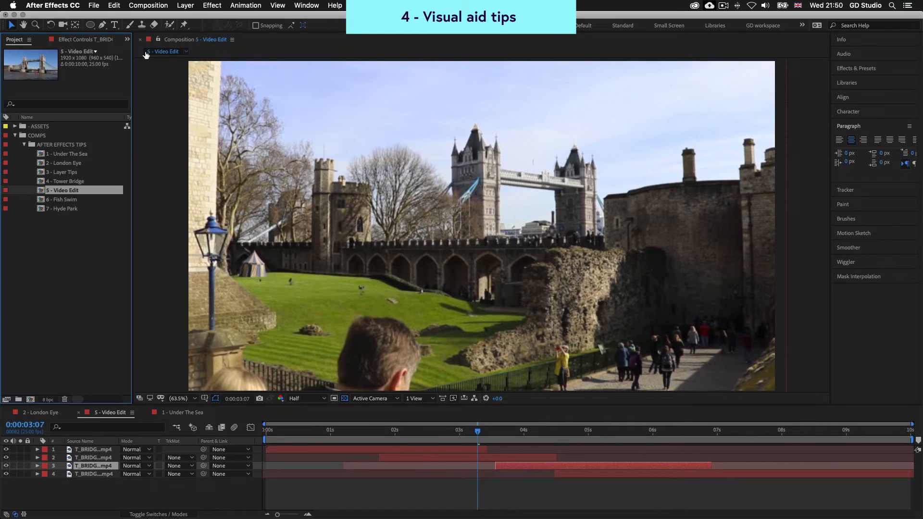
{"action": "double_click", "coordinate": [62, 182]}
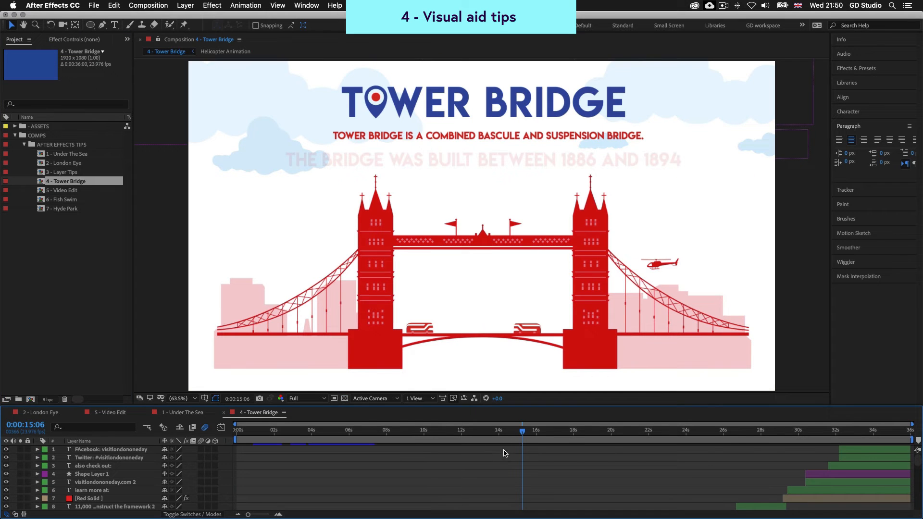
Step: Move the current time to 0:00:13:13 and reduce the timeline's height to enlarge the Tower Bridge view
{"action": "left_click_drag", "start_coordinate": [500, 406], "coordinate": [499, 371]}
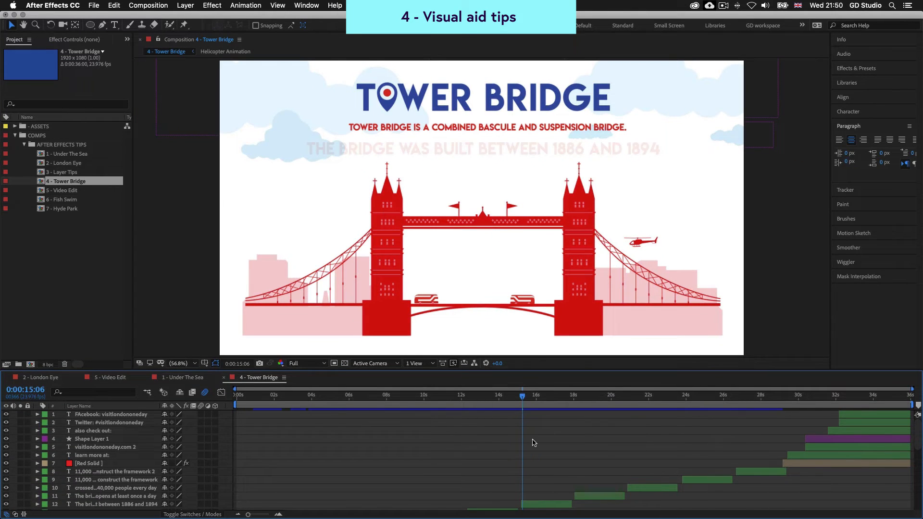
{"action": "left_click", "coordinate": [490, 397]}
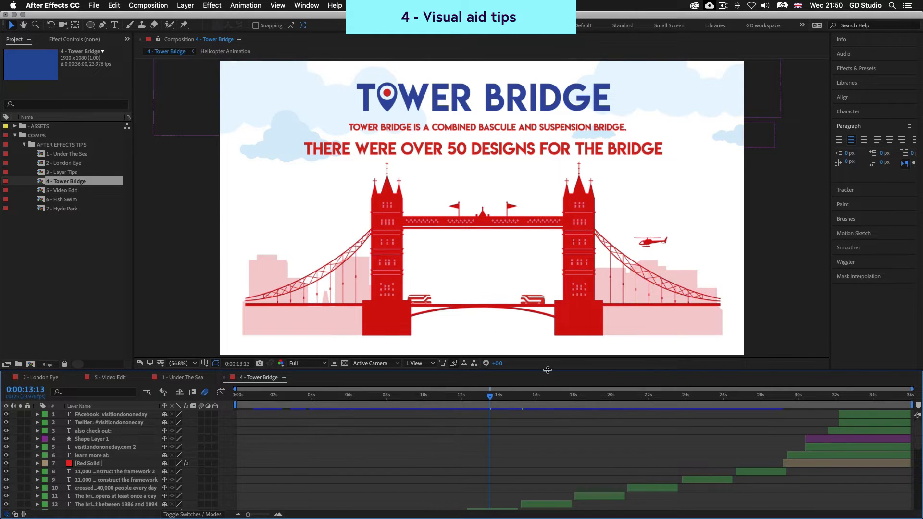
{"action": "left_click_drag", "start_coordinate": [548, 383], "coordinate": [549, 428]}
{"action": "left_click", "coordinate": [501, 329]}
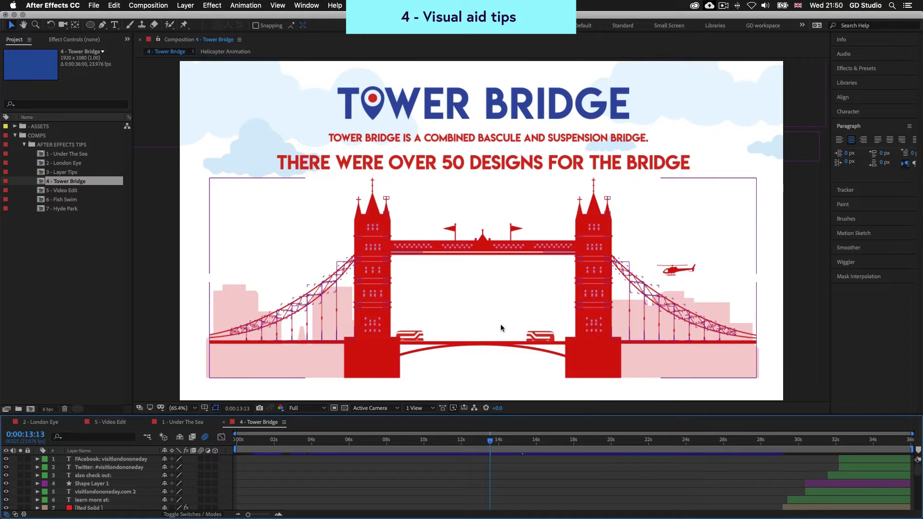
Step: Show the rulers and place vertical guides at the composition's center and both sides, plus horizontal guides near its top and bottom
{"action": "key", "text": "super+r"}
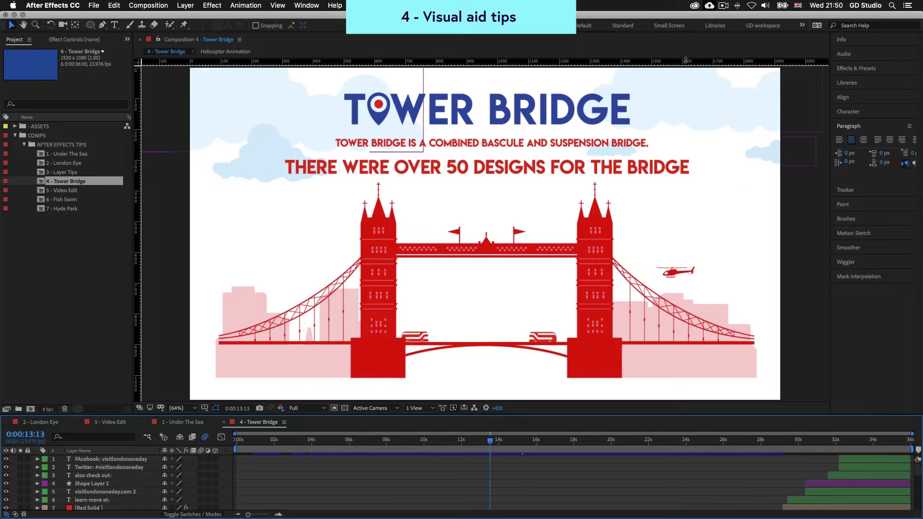
{"action": "left_click_drag", "start_coordinate": [138, 237], "coordinate": [487, 226]}
{"action": "left_click_drag", "start_coordinate": [537, 63], "coordinate": [552, 378]}
{"action": "left_click_drag", "start_coordinate": [515, 63], "coordinate": [517, 94]}
{"action": "left_click_drag", "start_coordinate": [137, 164], "coordinate": [757, 185]}
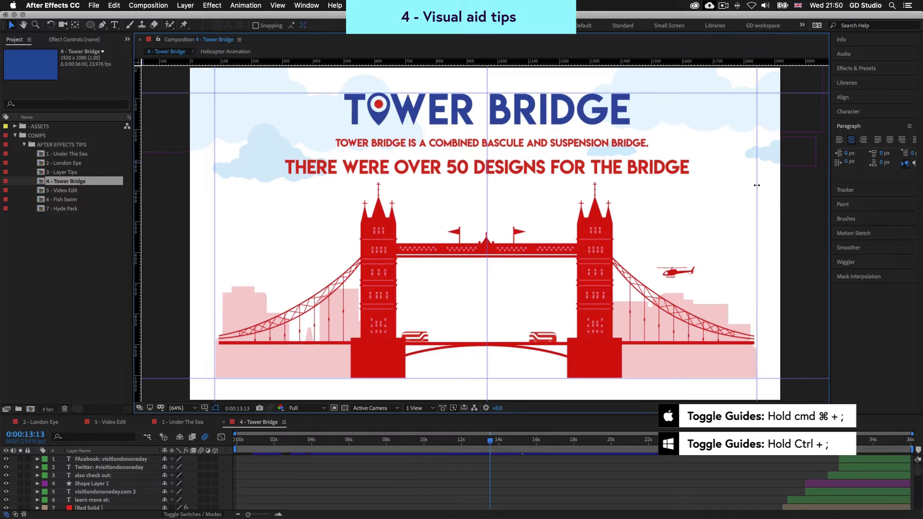
Step: Toggle the guides off and on several times, leaving them hidden, and hide the rulers
{"action": "key", "text": "super+semicolon"}
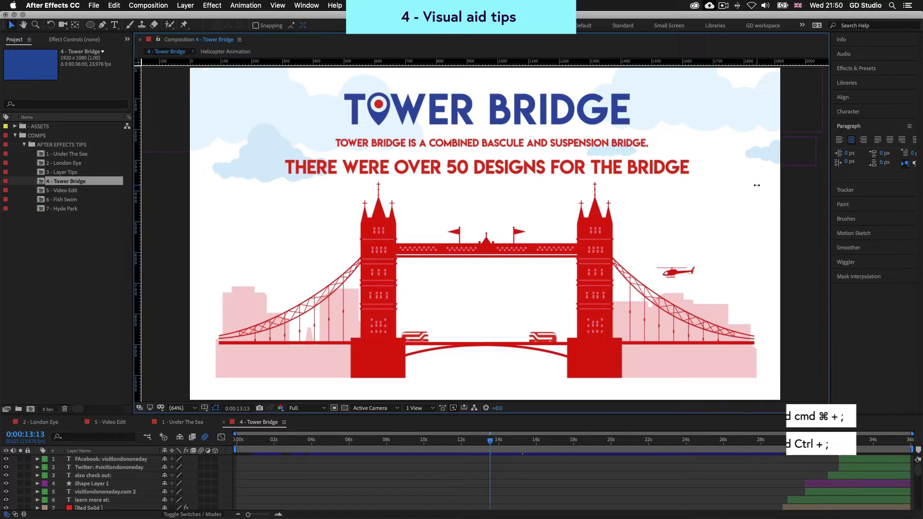
{"action": "key", "text": "super+semicolon"}
{"action": "key", "text": "super+semicolon"}
{"action": "key", "text": "super+semicolon"}
{"action": "key", "text": "super+semicolon"}
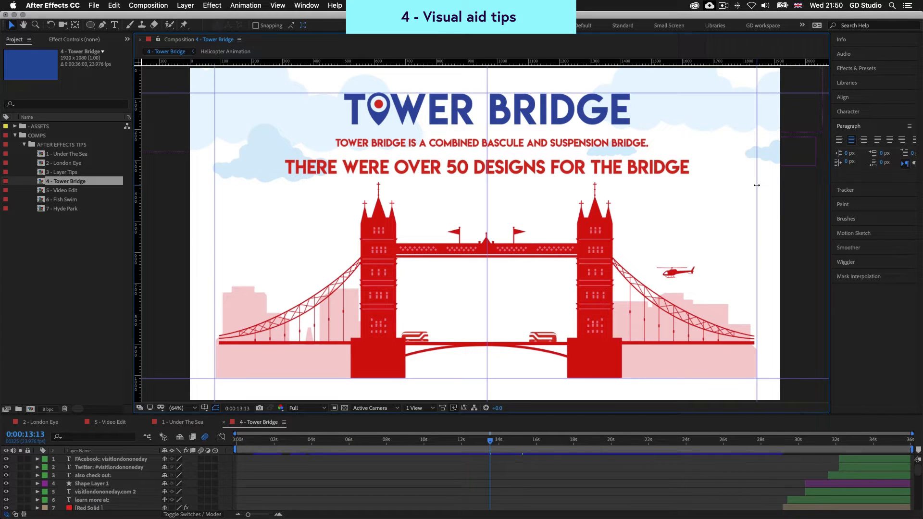
{"action": "key", "text": "super+semicolon"}
{"action": "key", "text": "super+r"}
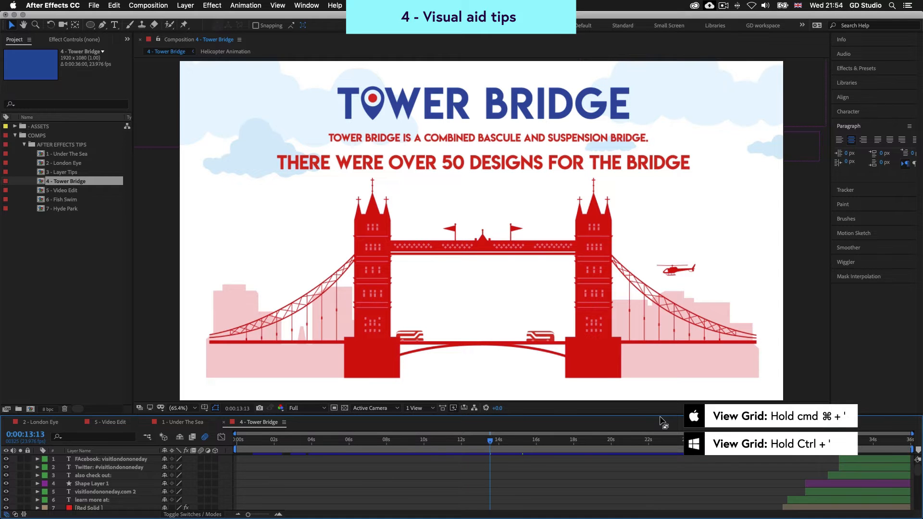
Step: Show the grid over the composition and make it finer in the Grids & Guides preferences
{"action": "key", "text": "super+apostrophe"}
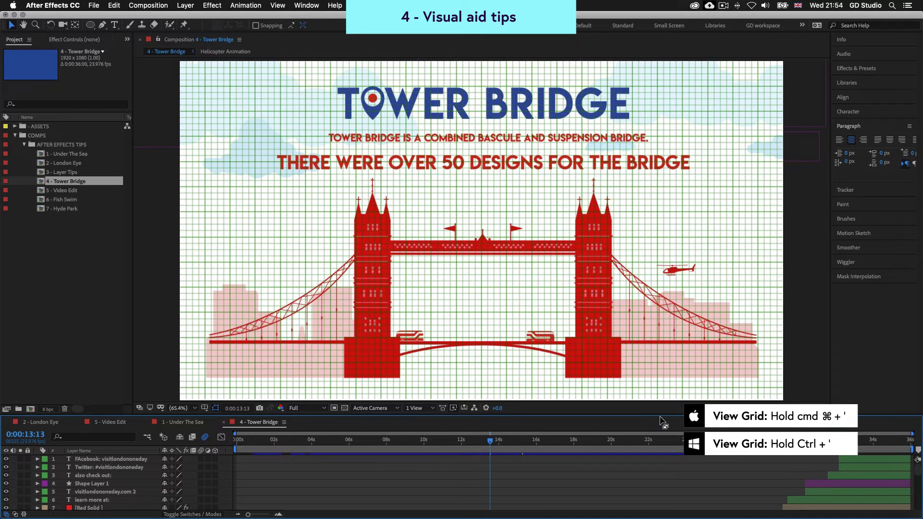
{"action": "left_click", "coordinate": [56, 6]}
{"action": "mouse_move", "coordinate": [72, 32]}
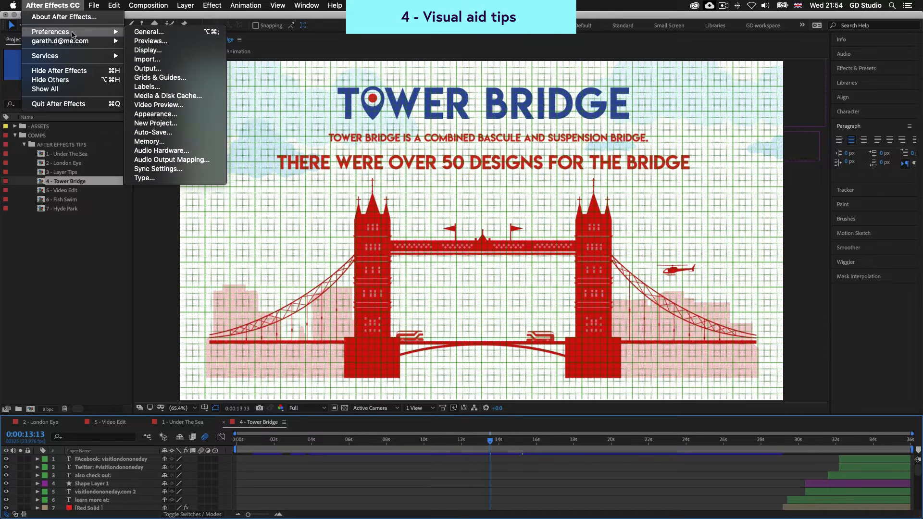
{"action": "left_click", "coordinate": [154, 78]}
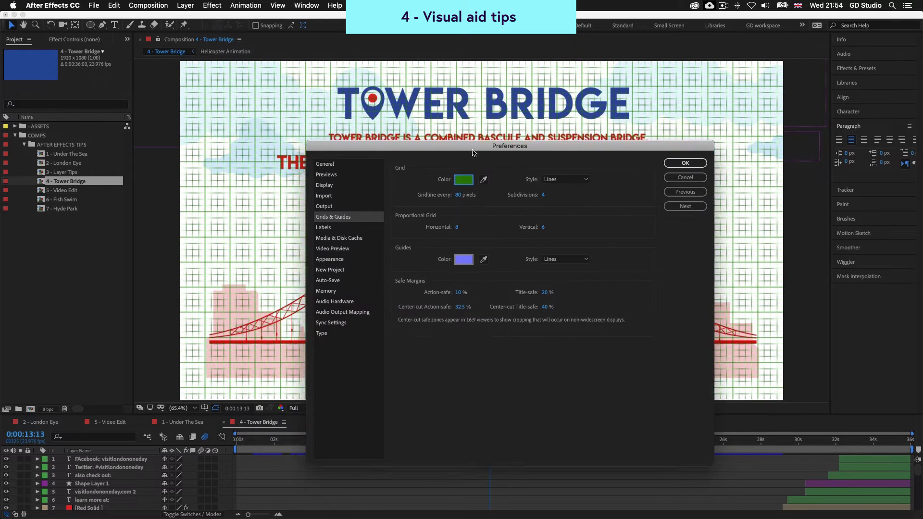
{"action": "key", "text": "Tab"}
{"action": "key", "text": "Return"}
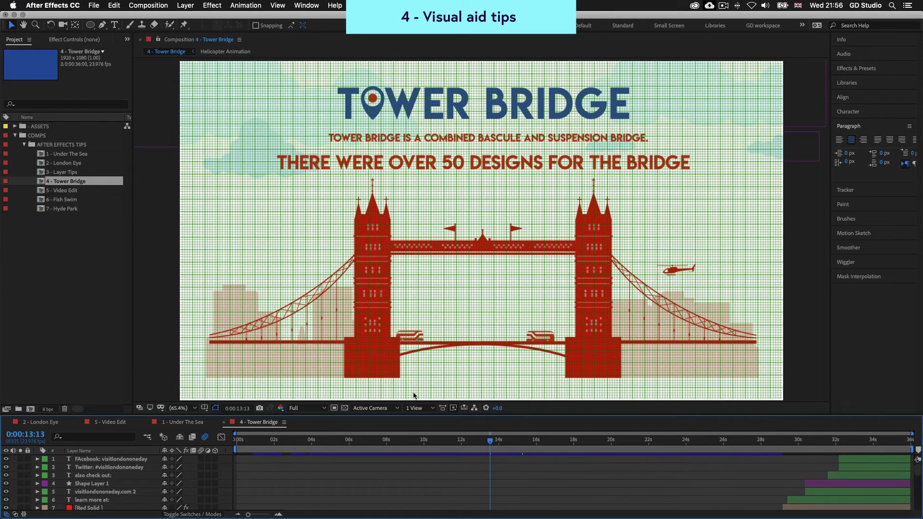
Step: Overlay the title/action safe margins, swap them for the proportional grid, and turn off both the proportional and regular grids
{"action": "left_click", "coordinate": [205, 409]}
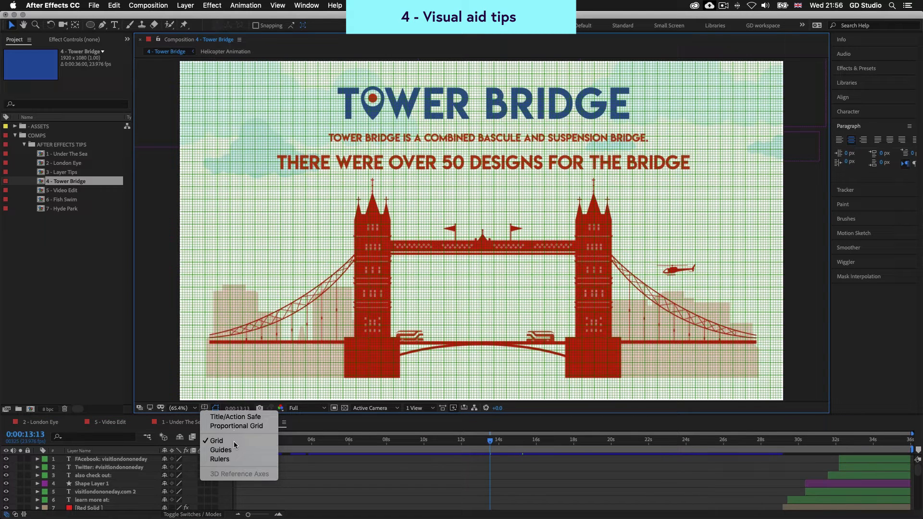
{"action": "left_click", "coordinate": [236, 417]}
{"action": "left_click", "coordinate": [207, 410]}
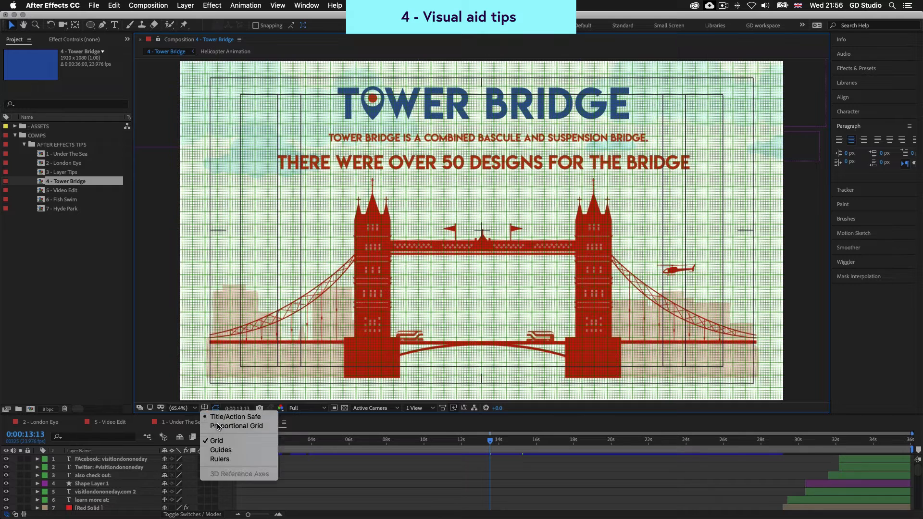
{"action": "left_click", "coordinate": [232, 424]}
{"action": "left_click", "coordinate": [207, 409]}
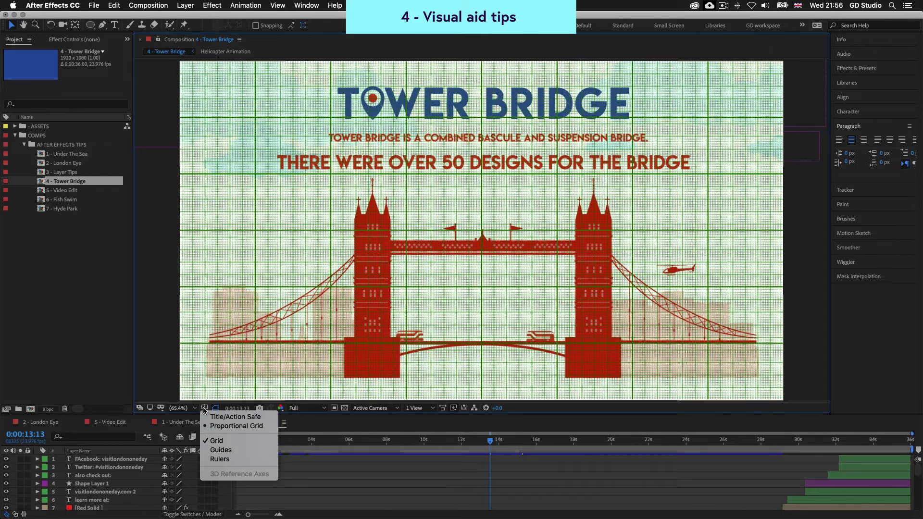
{"action": "left_click", "coordinate": [232, 424]}
{"action": "left_click", "coordinate": [207, 409]}
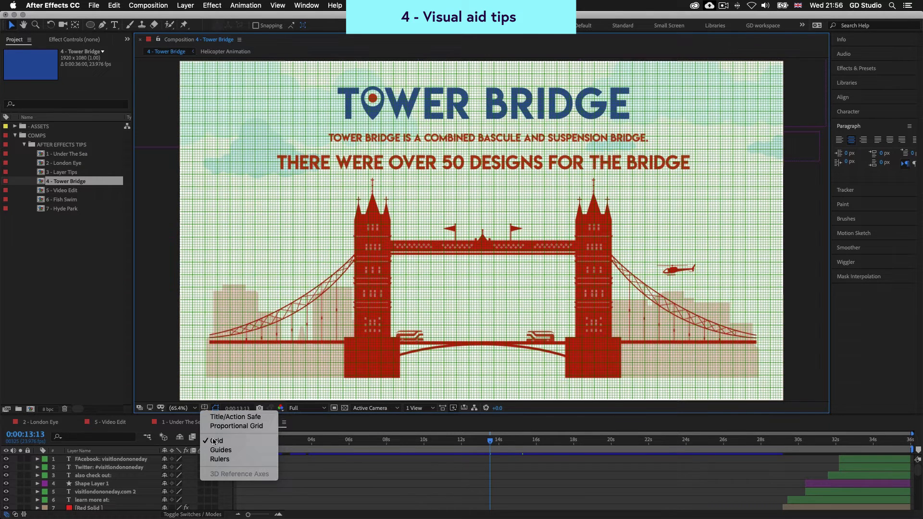
{"action": "left_click", "coordinate": [232, 432]}
Step: Select the bridge, the subtitle line and the clouds one after another to examine their bounding boxes and layer controls
{"action": "left_click", "coordinate": [380, 315]}
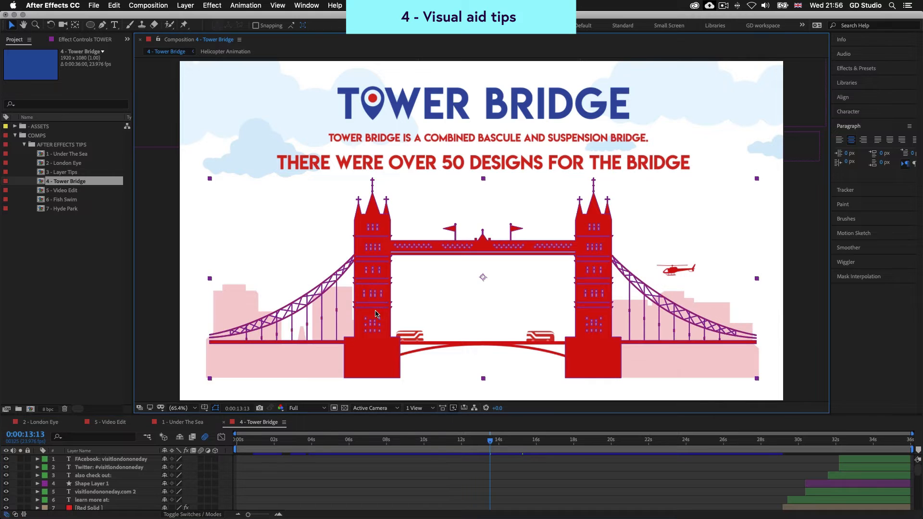
{"action": "left_click", "coordinate": [398, 167]}
{"action": "left_click", "coordinate": [413, 137]}
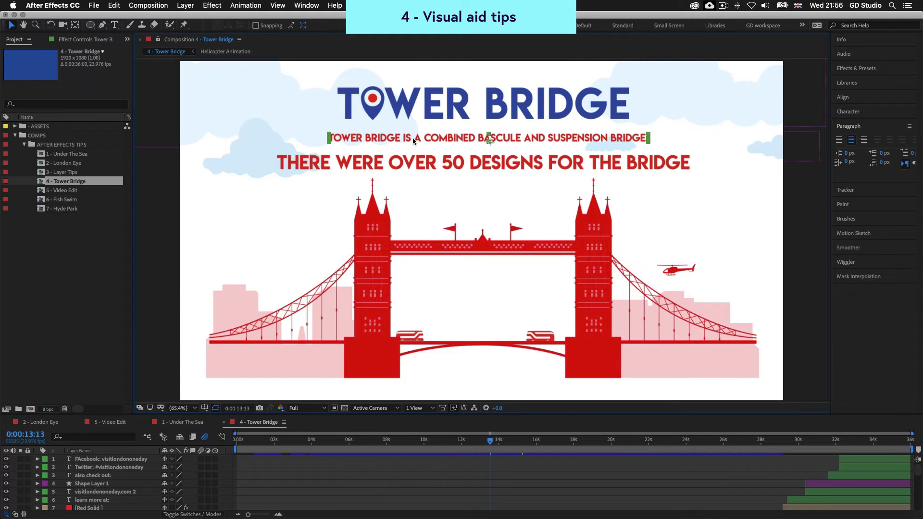
{"action": "left_click", "coordinate": [729, 88]}
{"action": "left_click", "coordinate": [248, 85]}
{"action": "left_click", "coordinate": [241, 169]}
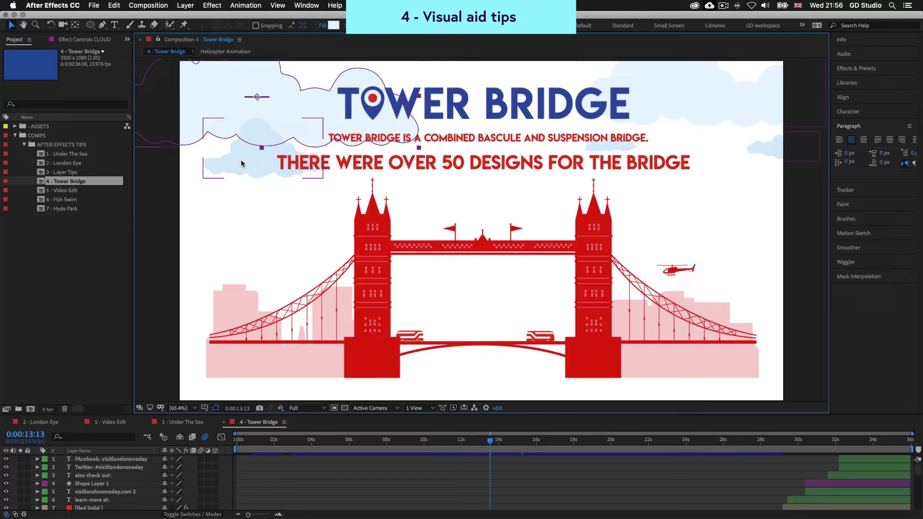
{"action": "left_click", "coordinate": [226, 291]}
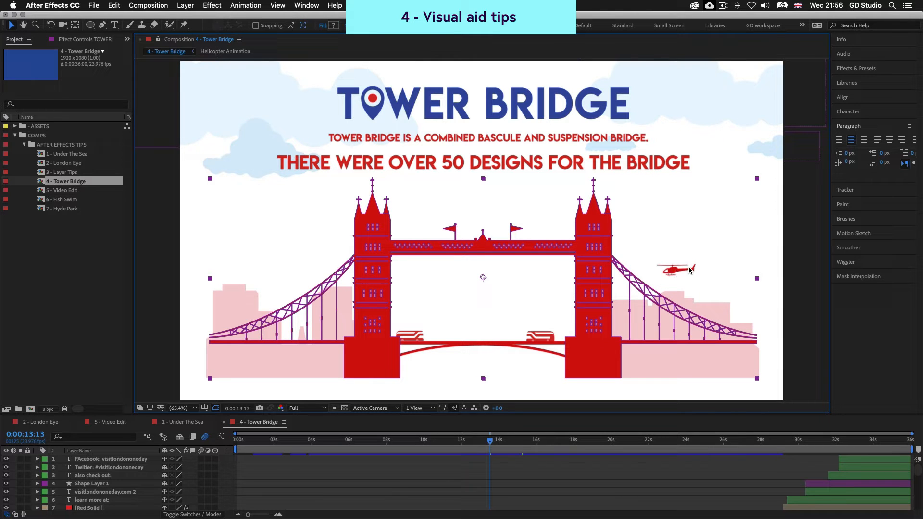
Step: Toggle the layer controls off and on for the text layers and check the Show Layer Controls option, leaving it enabled
{"action": "left_click", "coordinate": [660, 160]}
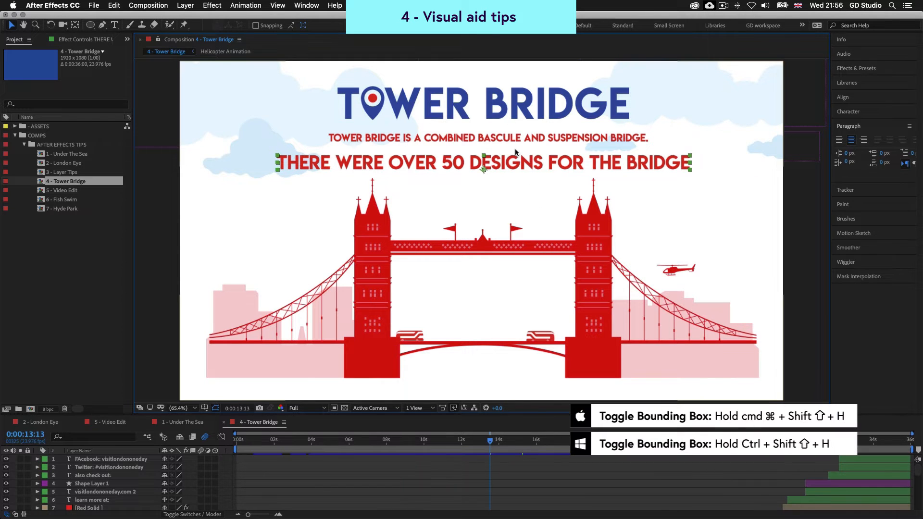
{"action": "key", "text": "super+shift+h"}
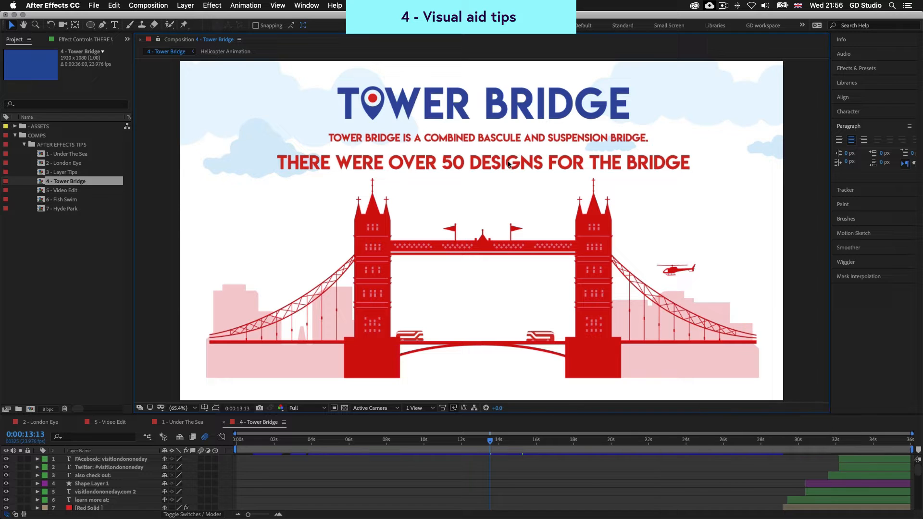
{"action": "left_click", "coordinate": [509, 112]}
{"action": "key", "text": "super+shift+h"}
{"action": "key", "text": "super+shift+h"}
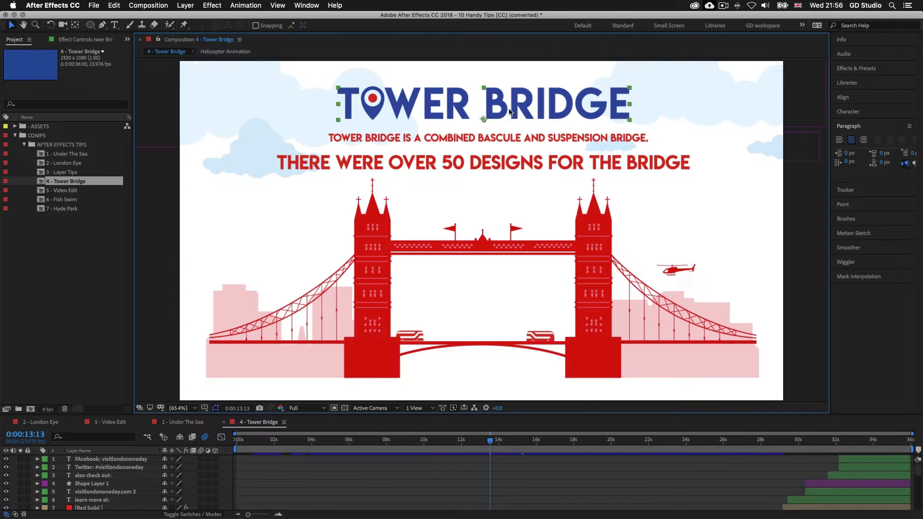
{"action": "left_click", "coordinate": [278, 6]}
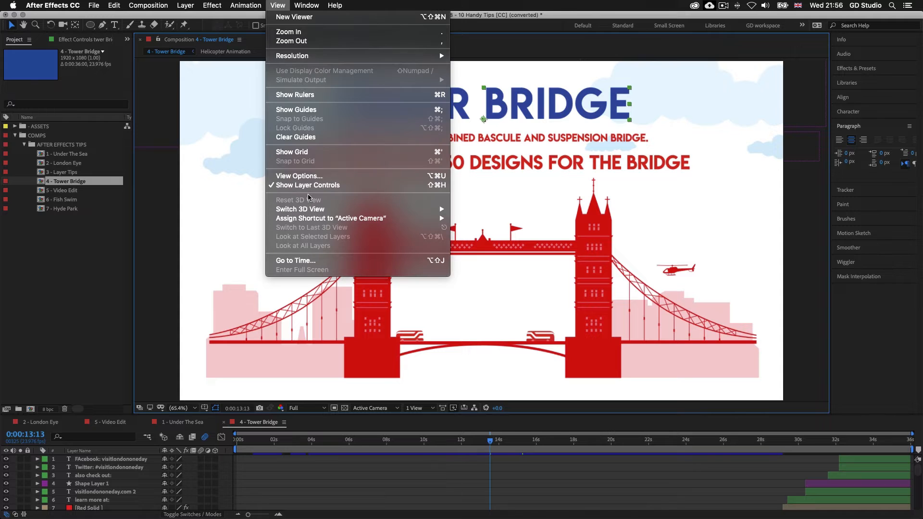
{"action": "left_click", "coordinate": [669, 197]}
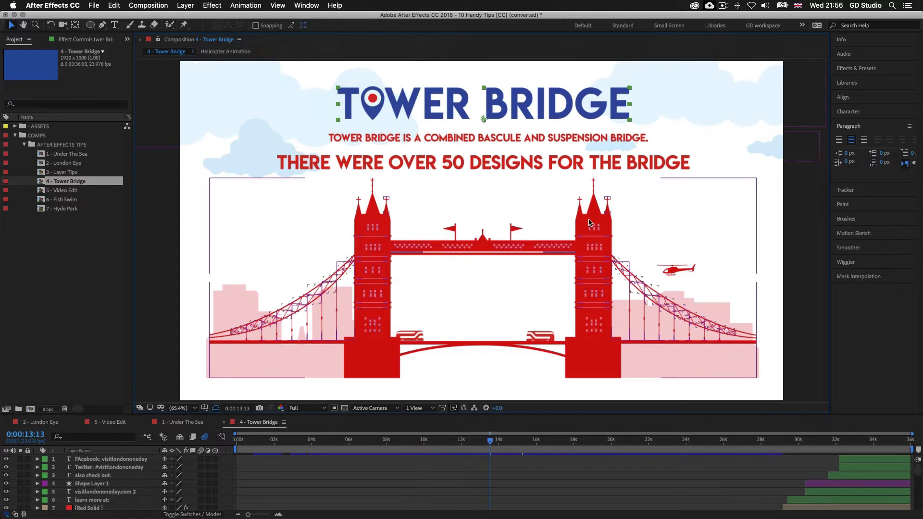
{"action": "left_click", "coordinate": [589, 221]}
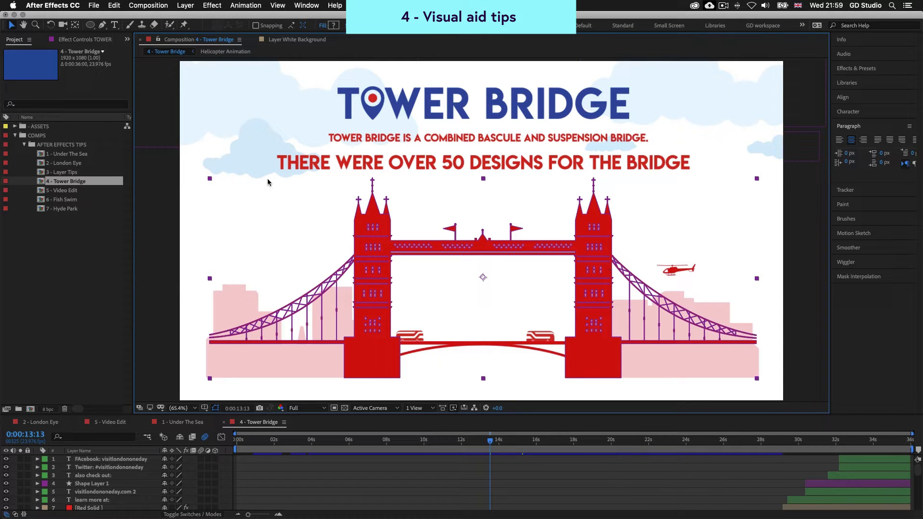
Step: Look over the Transform commands available for the small cloud layer beside the headline
{"action": "left_click", "coordinate": [245, 145]}
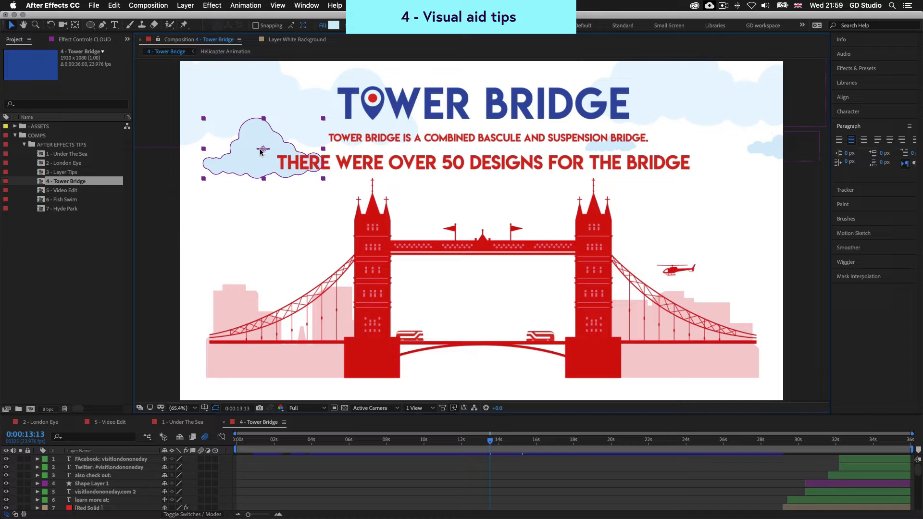
{"action": "left_click", "coordinate": [187, 4]}
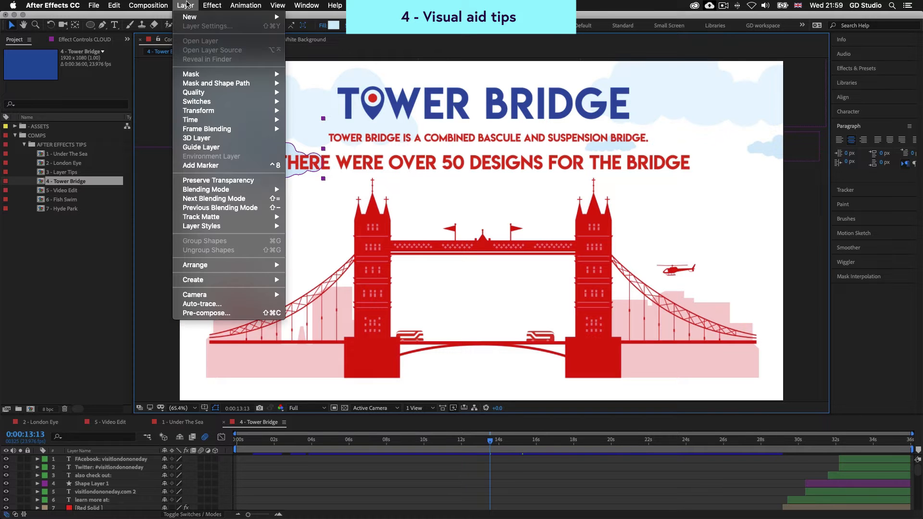
{"action": "mouse_move", "coordinate": [224, 112]}
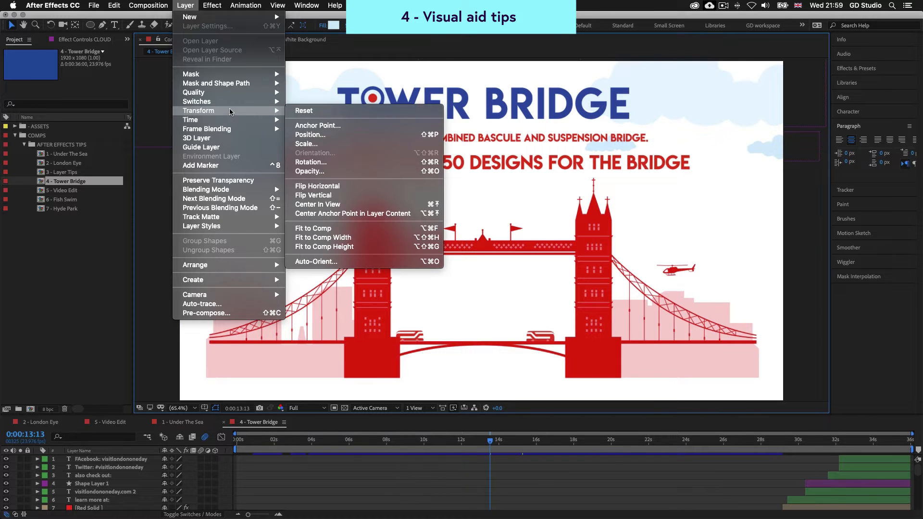
{"action": "left_click", "coordinate": [368, 188]}
{"action": "left_click", "coordinate": [195, 192]}
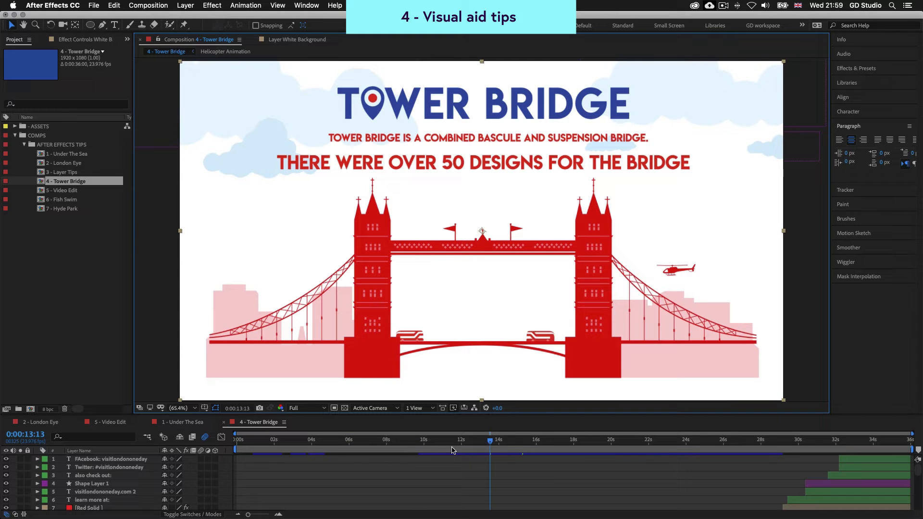
Step: Preview the Tower Bridge animation from 0:00:03:18, pausing at 0:00:07:02 and resuming playback
{"action": "scroll", "coordinate": [521, 462], "scroll_direction": "down", "scroll_amount": 3}
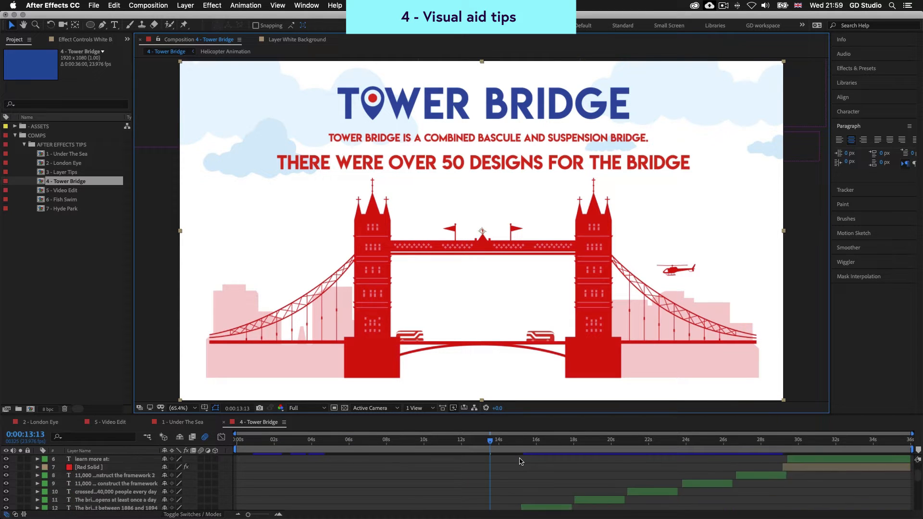
{"action": "scroll", "coordinate": [521, 462], "scroll_direction": "down", "scroll_amount": 3}
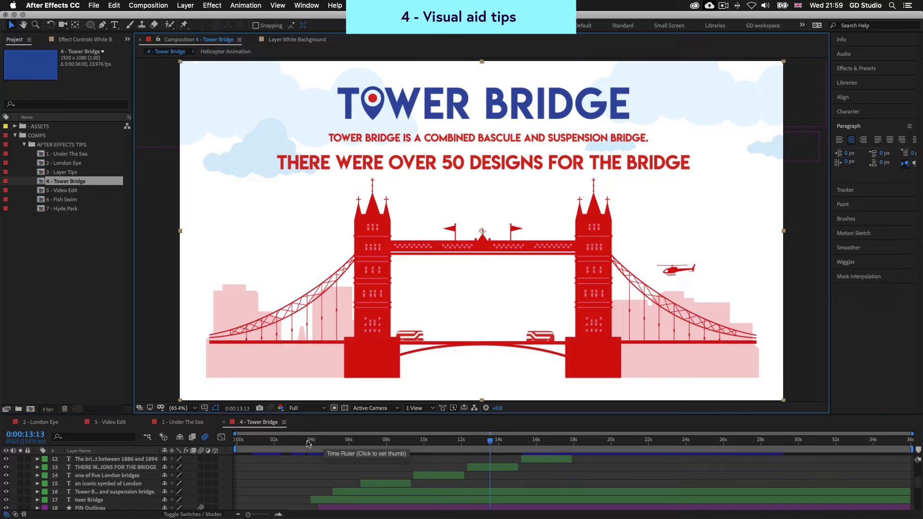
{"action": "left_click", "coordinate": [308, 439]}
{"action": "key", "text": "space"}
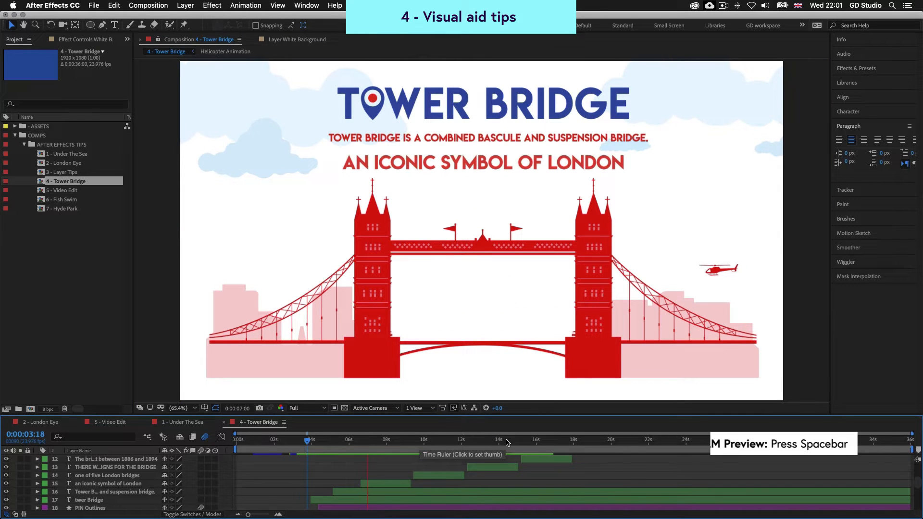
{"action": "key", "text": "space"}
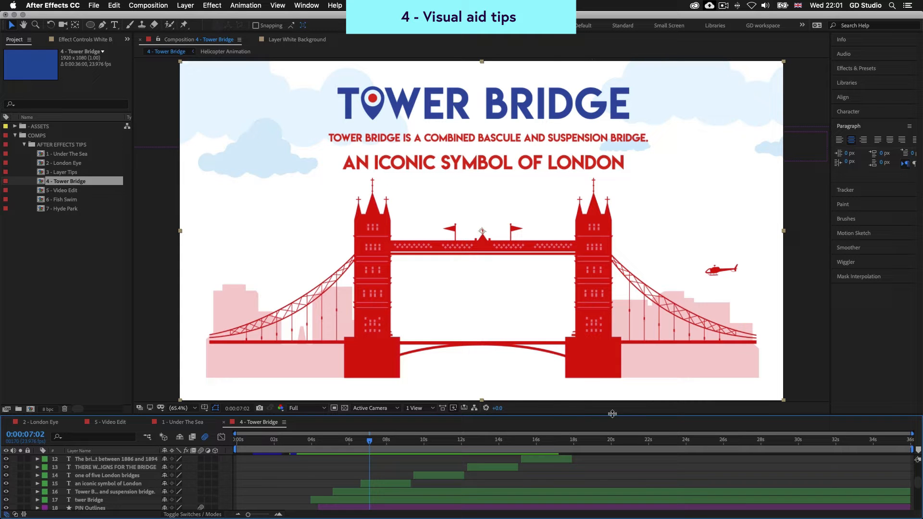
{"action": "key", "text": "space"}
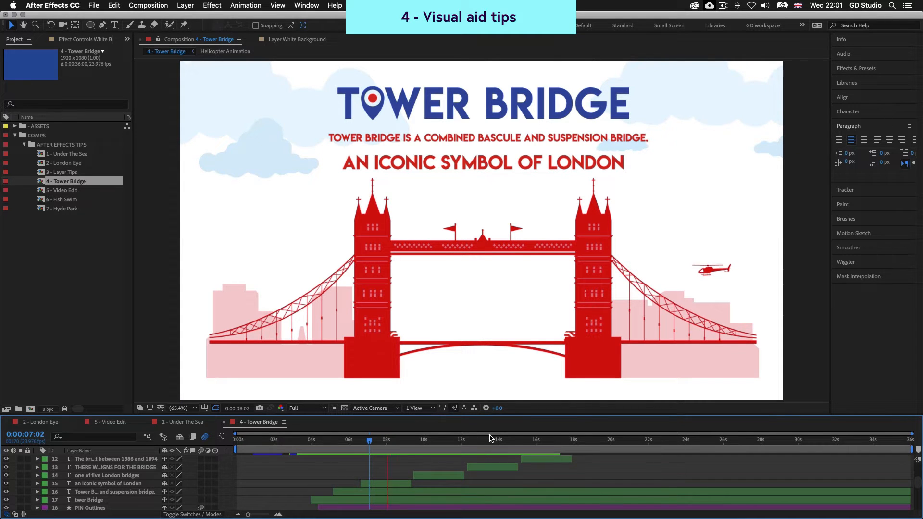
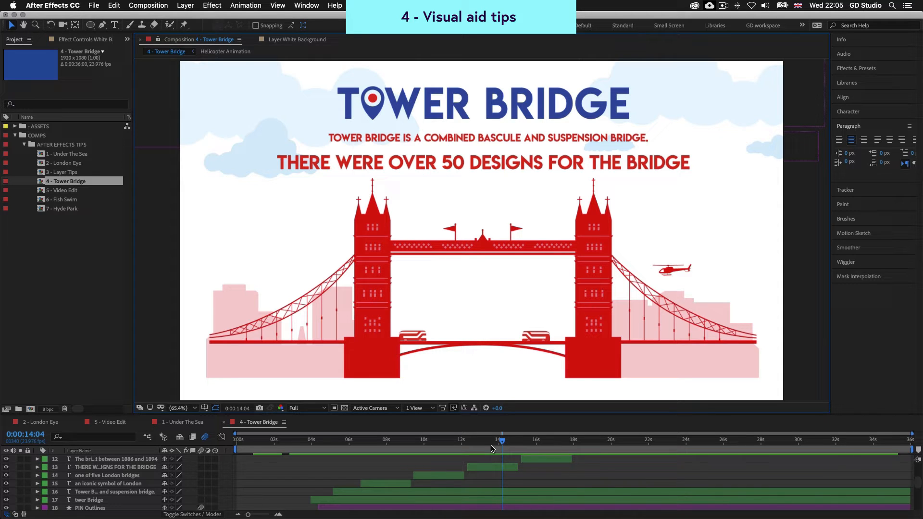
Step: Purge all memory and disk cache, confirming deletion of the cached files
{"action": "left_click", "coordinate": [115, 5]}
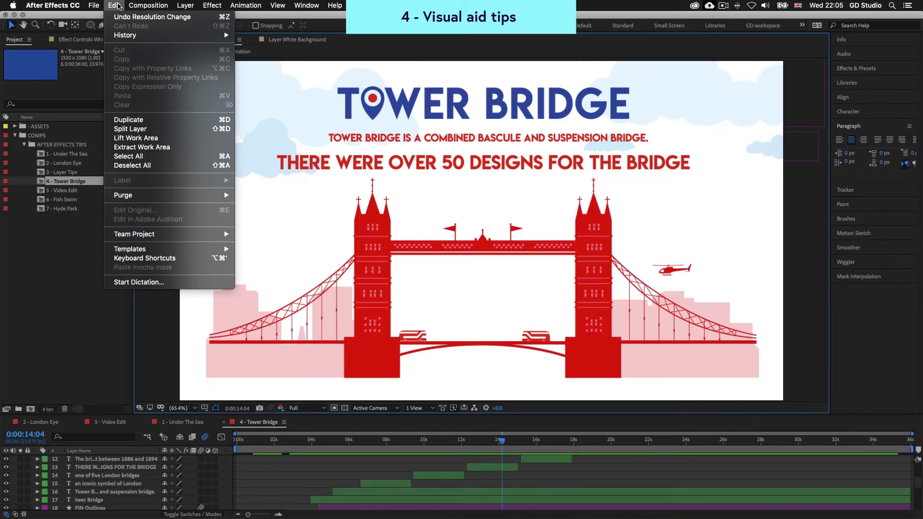
{"action": "mouse_move", "coordinate": [173, 194]}
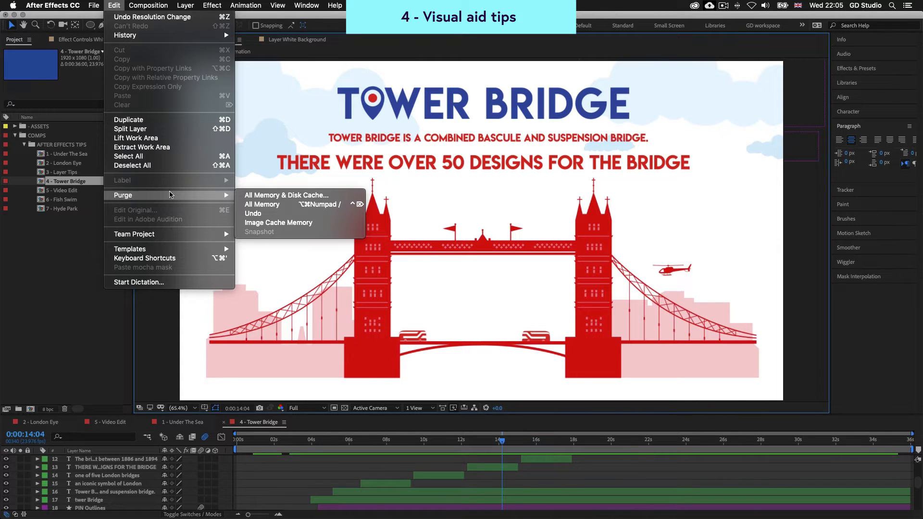
{"action": "left_click", "coordinate": [303, 196]}
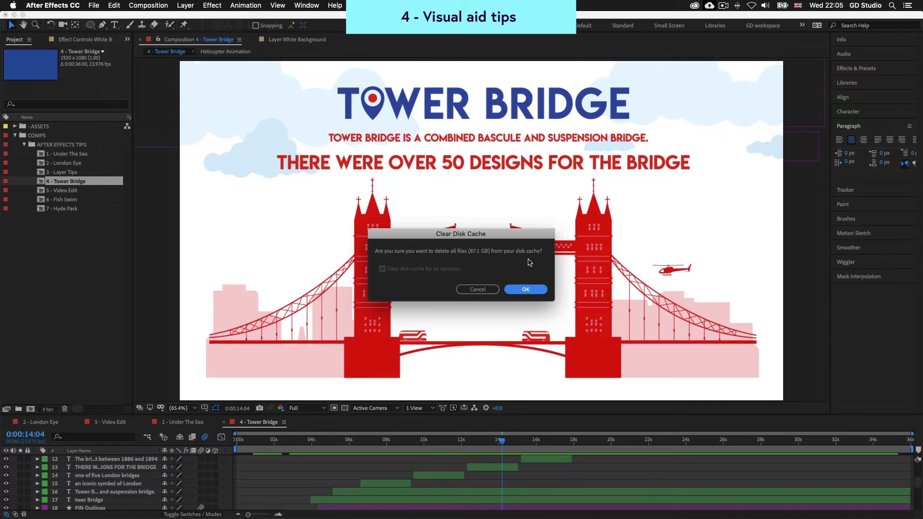
{"action": "left_click", "coordinate": [526, 289]}
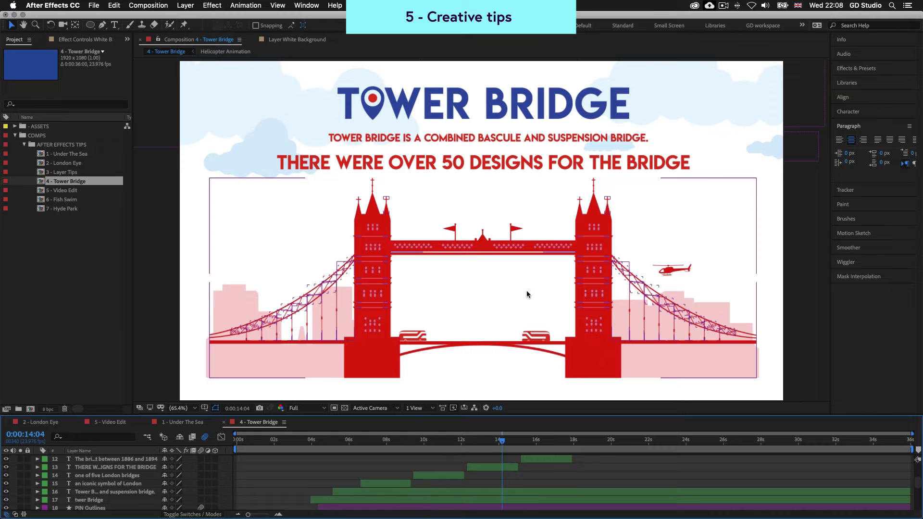
Step: Create a 1920 x 1080 px, 25 fps, 15-second composition named New Comp
{"action": "left_click", "coordinate": [418, 391]}
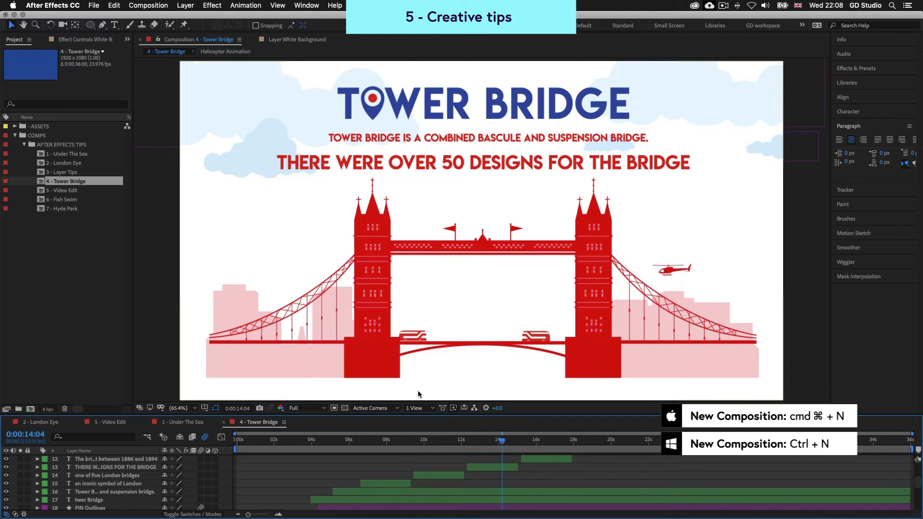
{"action": "key", "text": "super+n"}
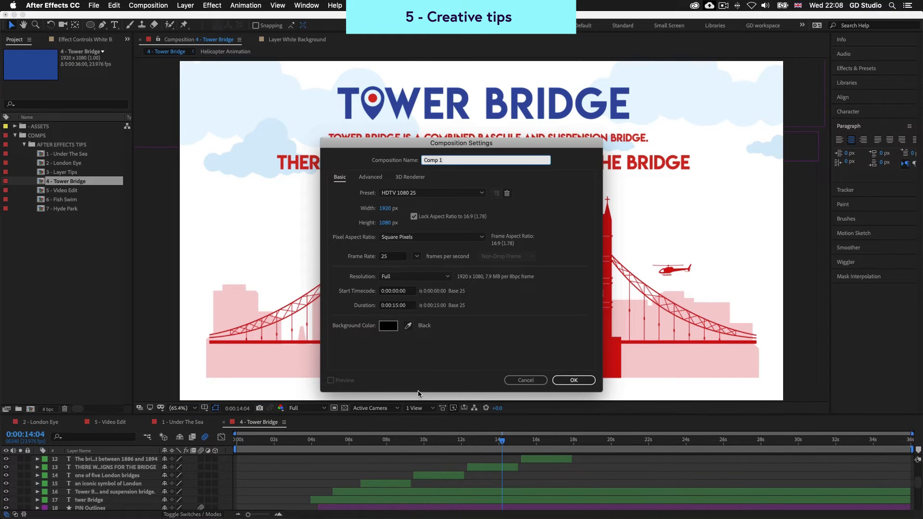
{"action": "left_click_drag", "start_coordinate": [491, 147], "coordinate": [496, 124]}
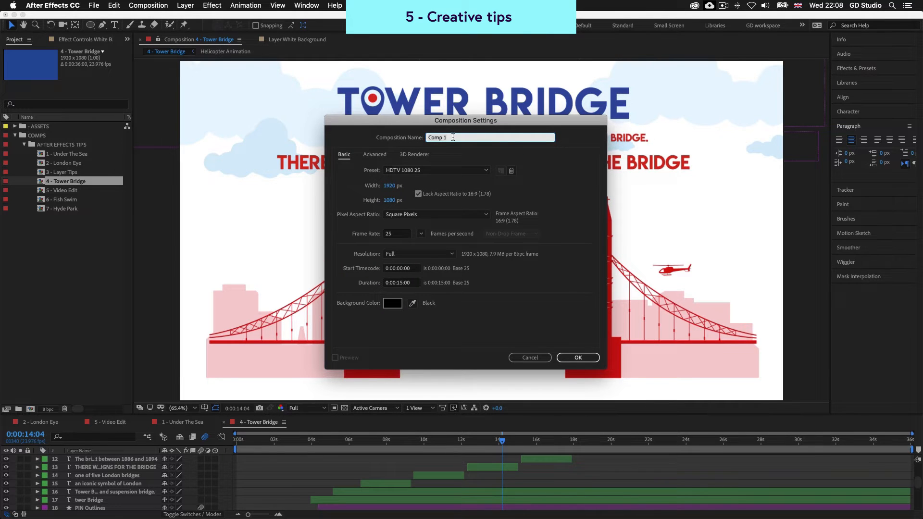
{"action": "key", "text": "super+a"}
{"action": "type", "text": "New Comp"}
{"action": "left_click", "coordinate": [570, 358]}
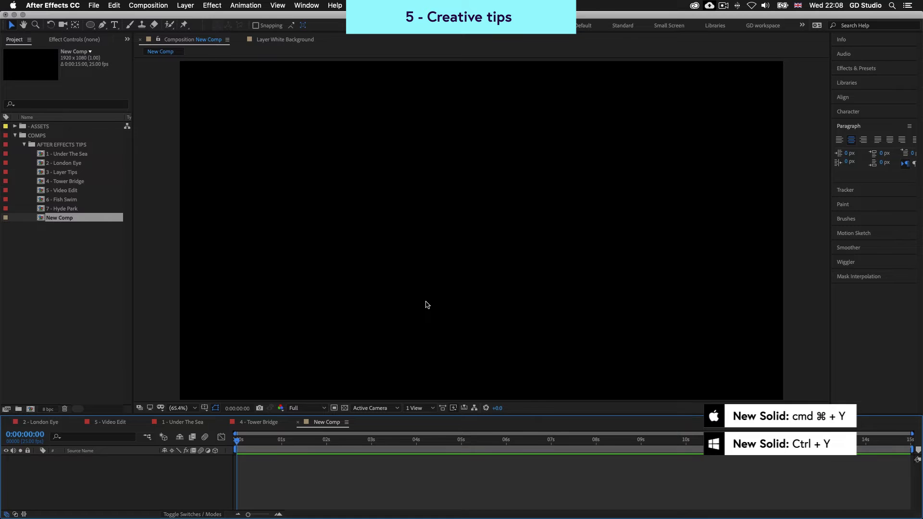
Step: Create a 1920 x 1080 px magenta-red solid layer in the new composition
{"action": "key", "text": "super+y"}
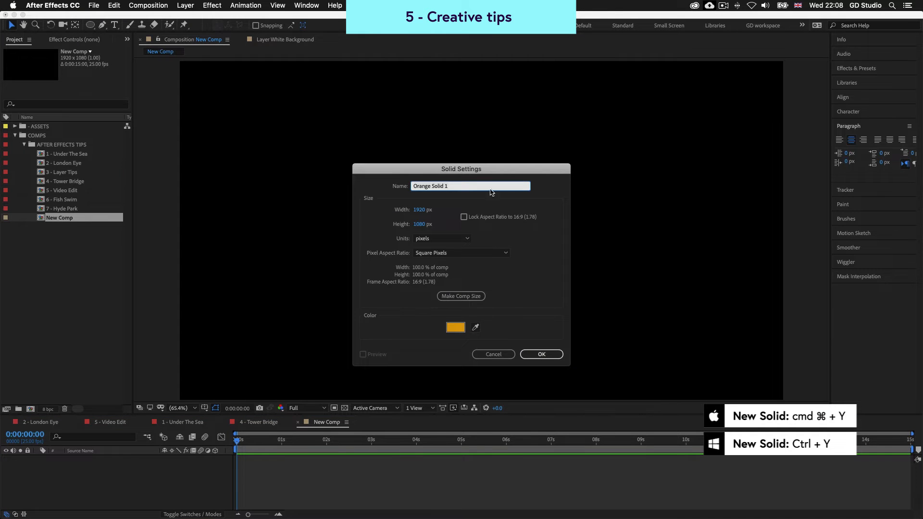
{"action": "left_click_drag", "start_coordinate": [532, 169], "coordinate": [533, 161]}
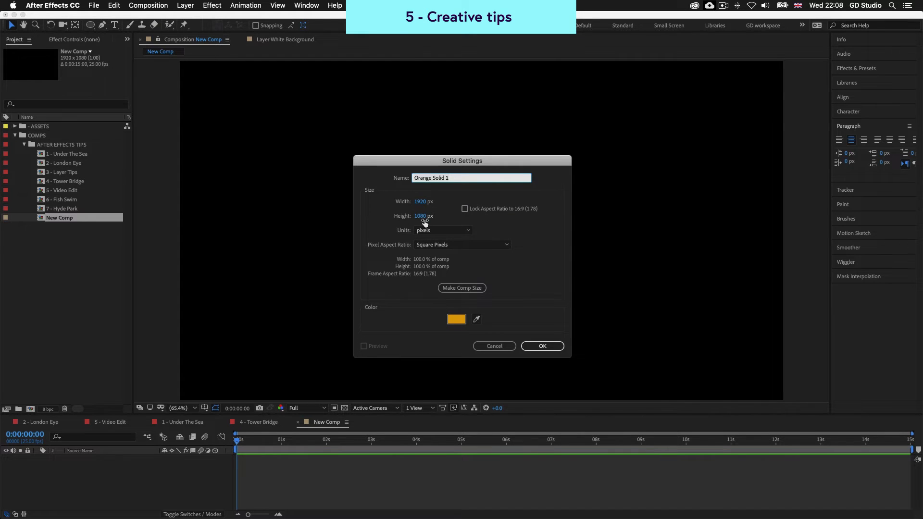
{"action": "left_click", "coordinate": [456, 319]}
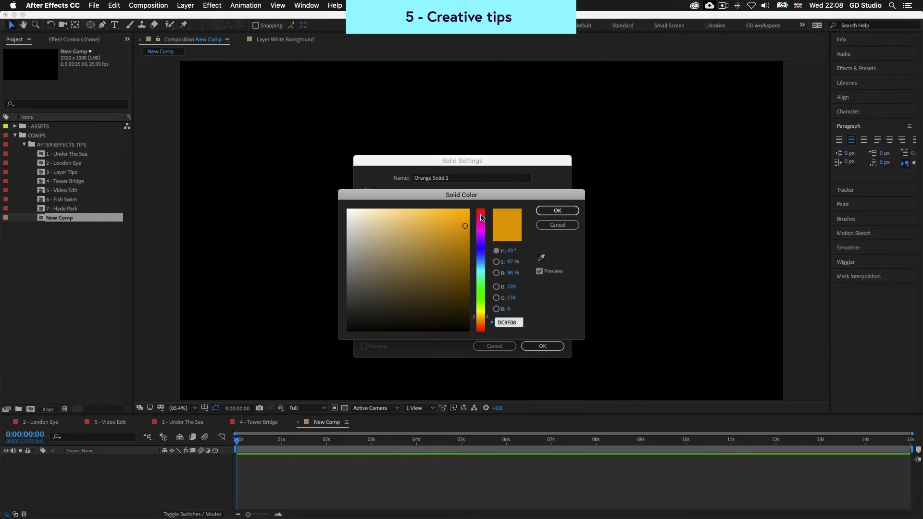
{"action": "left_click", "coordinate": [481, 218]}
{"action": "left_click", "coordinate": [553, 212]}
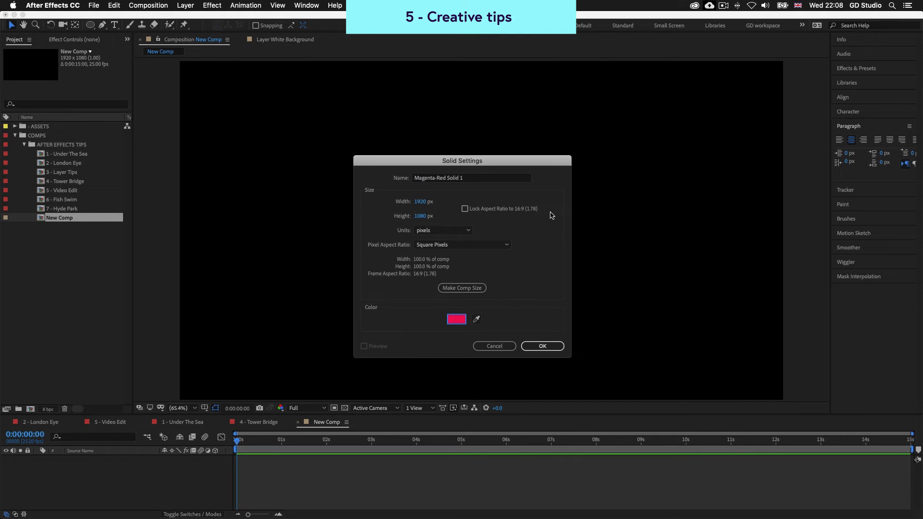
{"action": "left_click", "coordinate": [542, 346]}
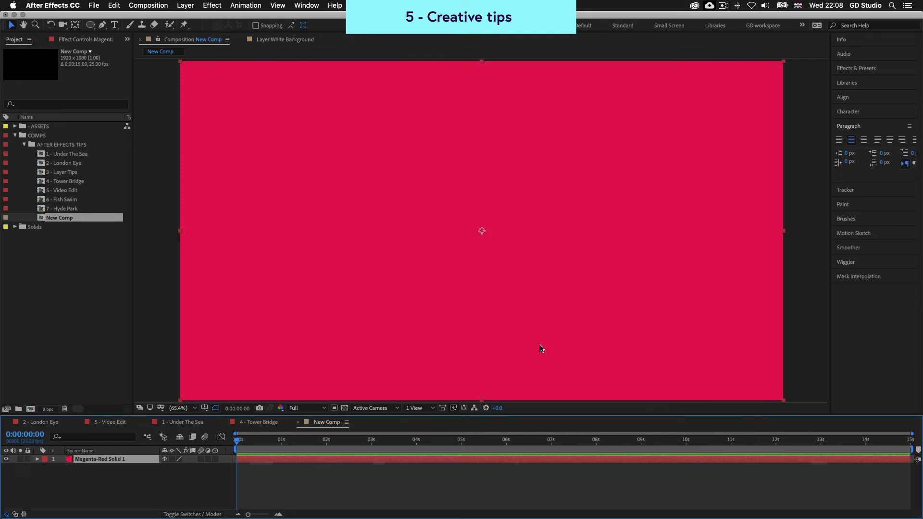
{"action": "left_click", "coordinate": [407, 470]}
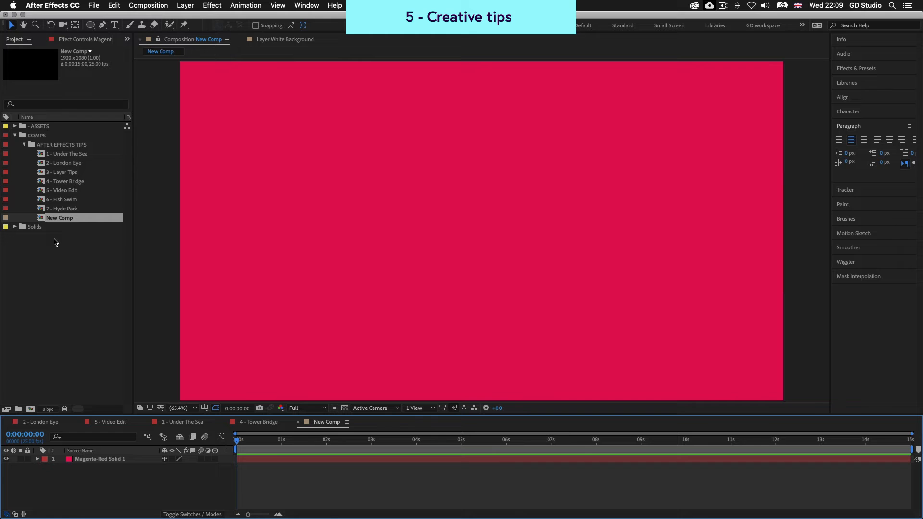
Step: Place DEEP_BLUE.mp4 from the AQUARIUM video folder as the top layer of the composition
{"action": "left_click", "coordinate": [15, 127]}
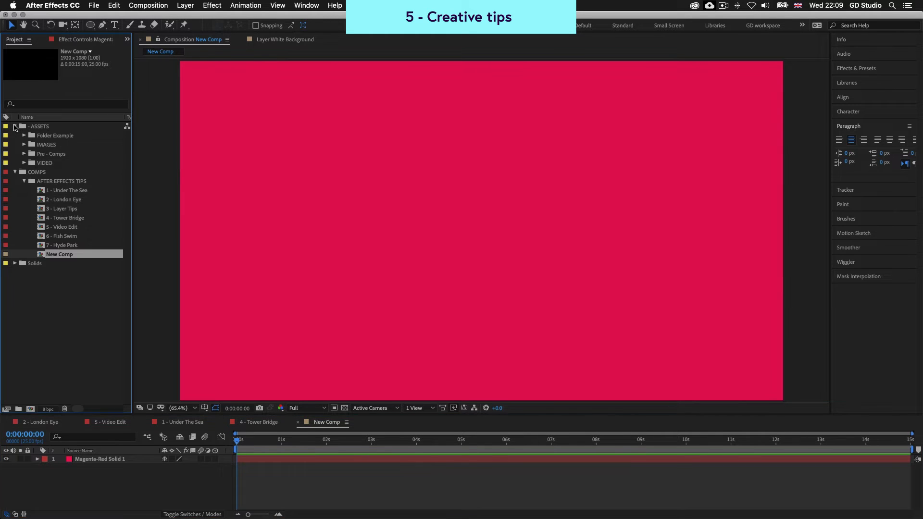
{"action": "left_click", "coordinate": [24, 163]}
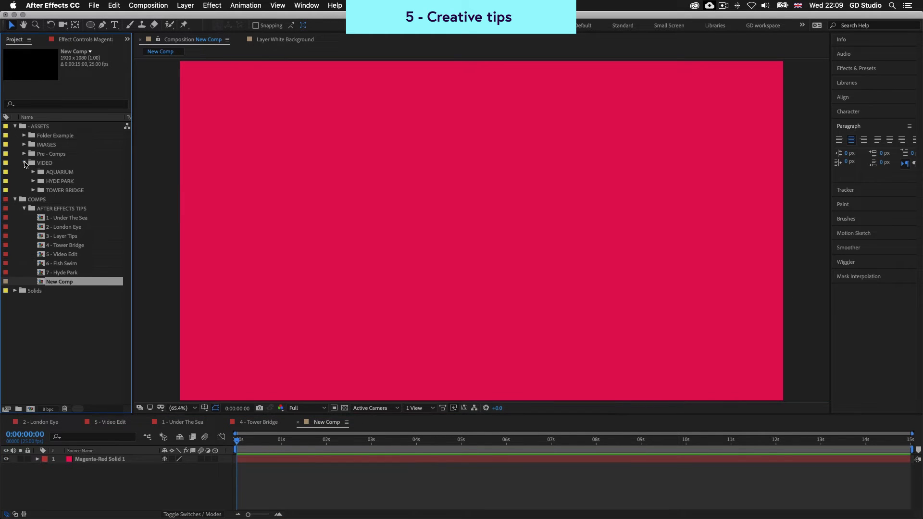
{"action": "left_click", "coordinate": [33, 173]}
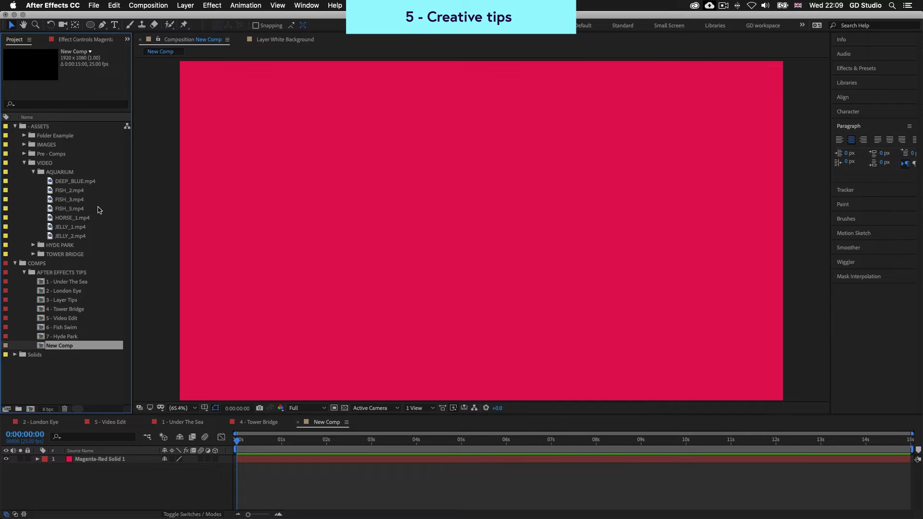
{"action": "left_click", "coordinate": [75, 182]}
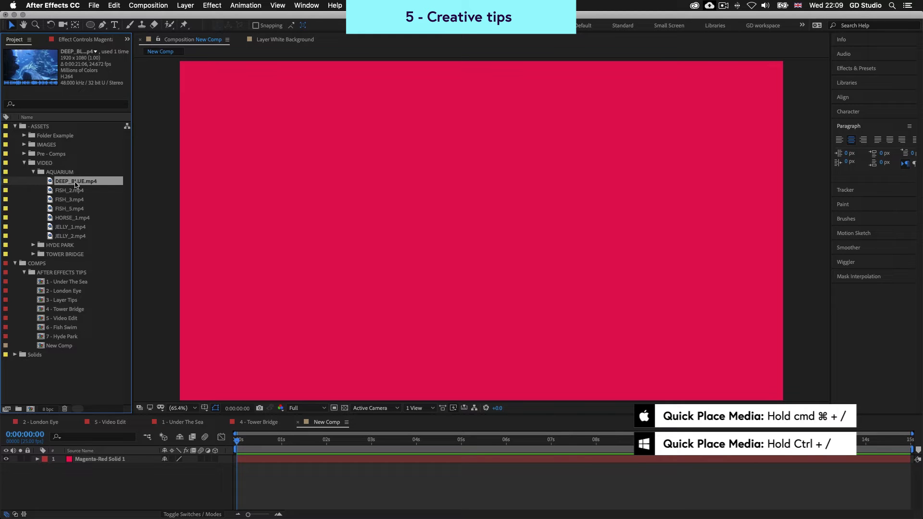
{"action": "key", "text": "super+slash"}
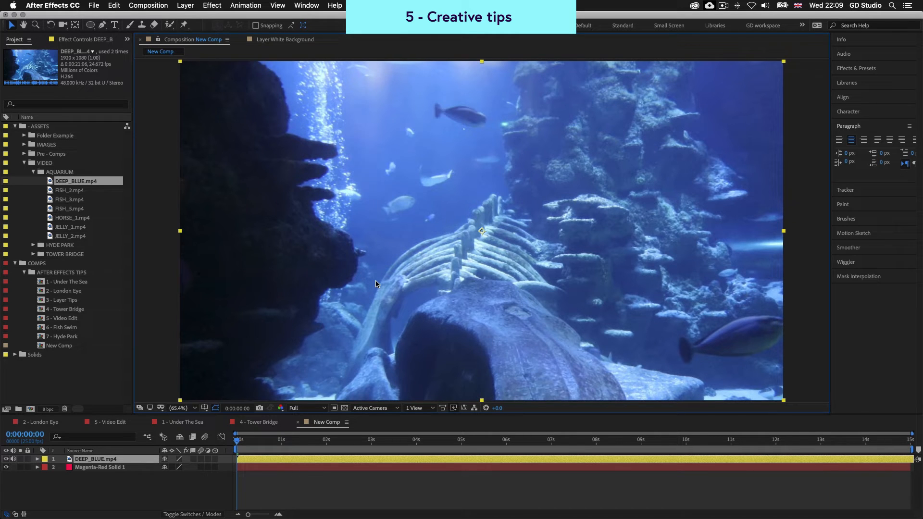
Step: Place Fish Orange.png from the PNG images folder above the video and fit it to the composition height
{"action": "left_click", "coordinate": [24, 145]}
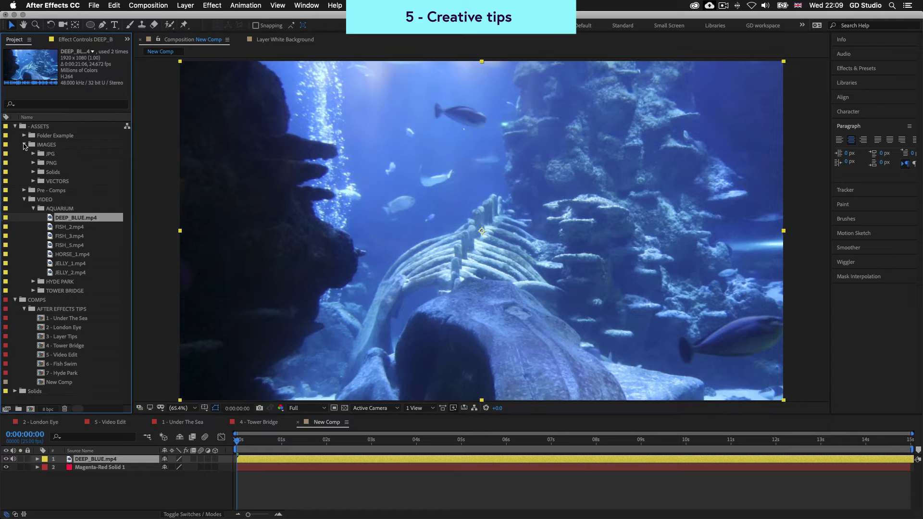
{"action": "left_click", "coordinate": [33, 163]}
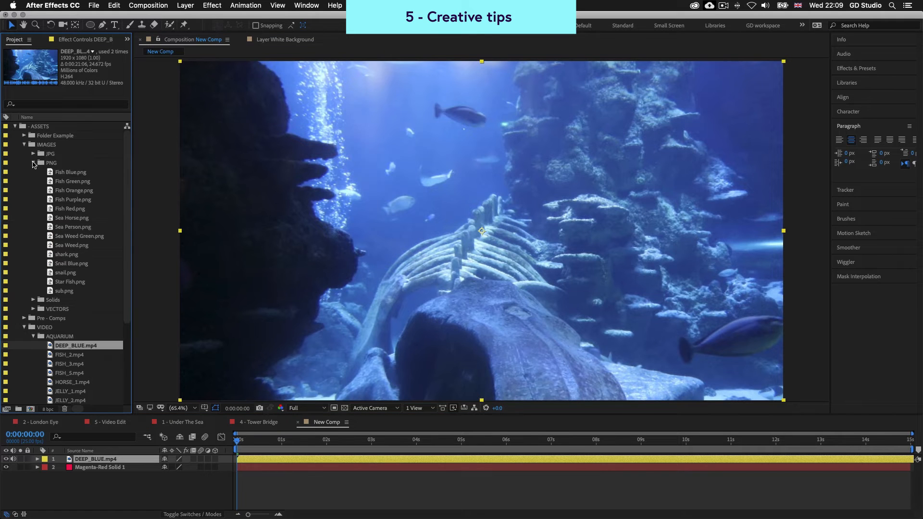
{"action": "left_click", "coordinate": [78, 192]}
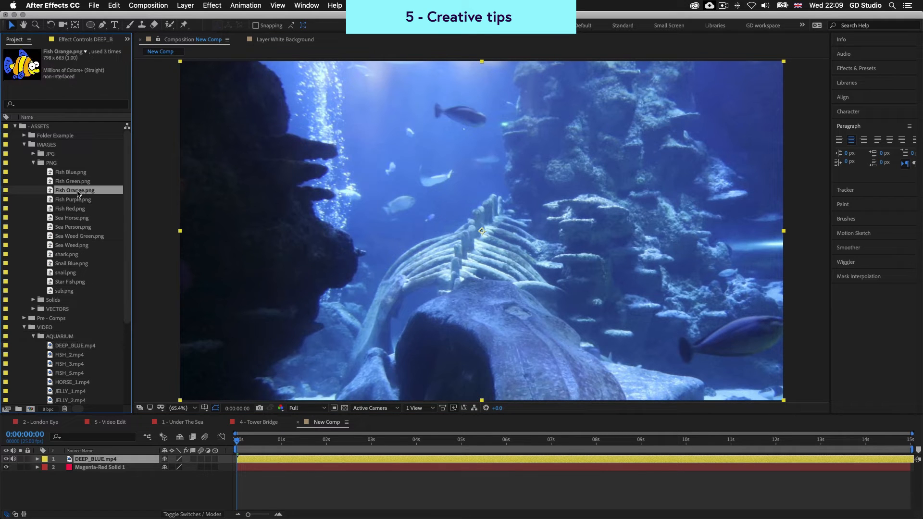
{"action": "key", "text": "super+slash"}
{"action": "left_click_drag", "start_coordinate": [525, 233], "coordinate": [491, 229]}
{"action": "left_click_drag", "start_coordinate": [513, 260], "coordinate": [518, 259]}
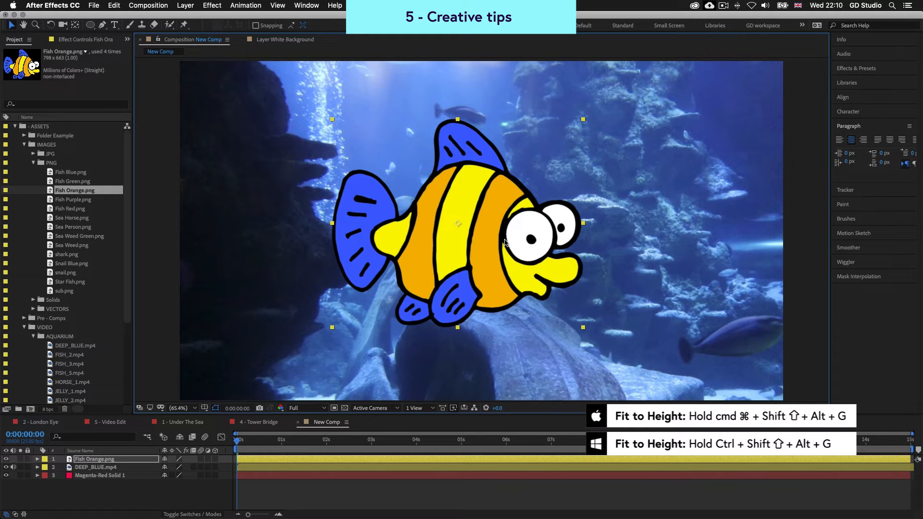
{"action": "key", "text": "alt+shift+super+g"}
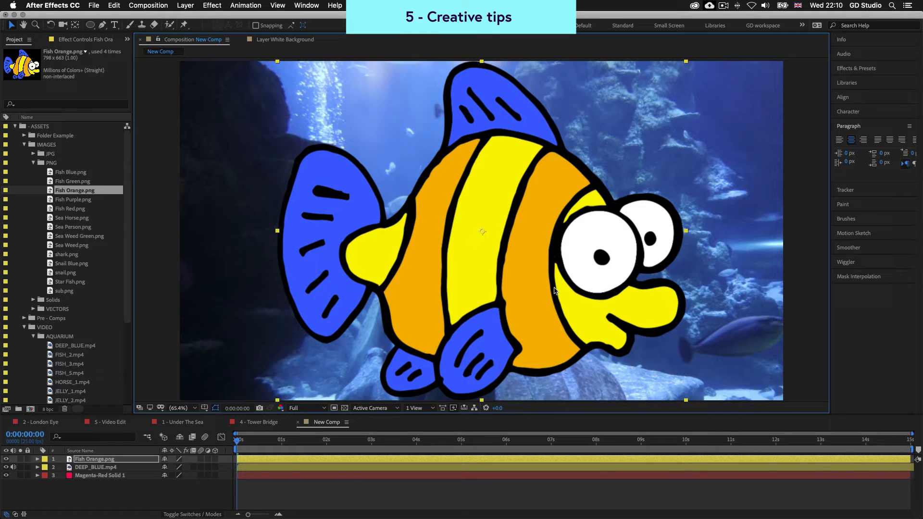
Step: Place Camden Pic 5.jpg from the JPG folder as the top layer and fit it to the composition width
{"action": "left_click", "coordinate": [34, 154]}
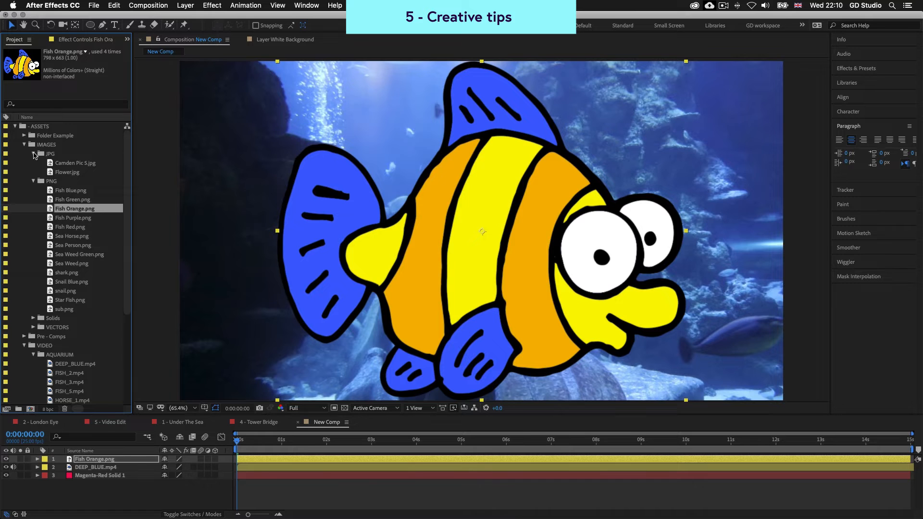
{"action": "left_click", "coordinate": [76, 165]}
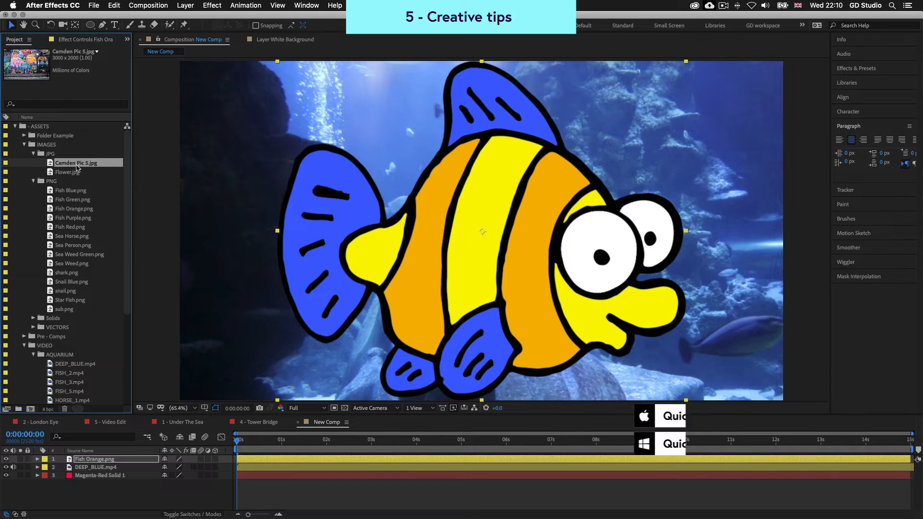
{"action": "key", "text": "super+slash"}
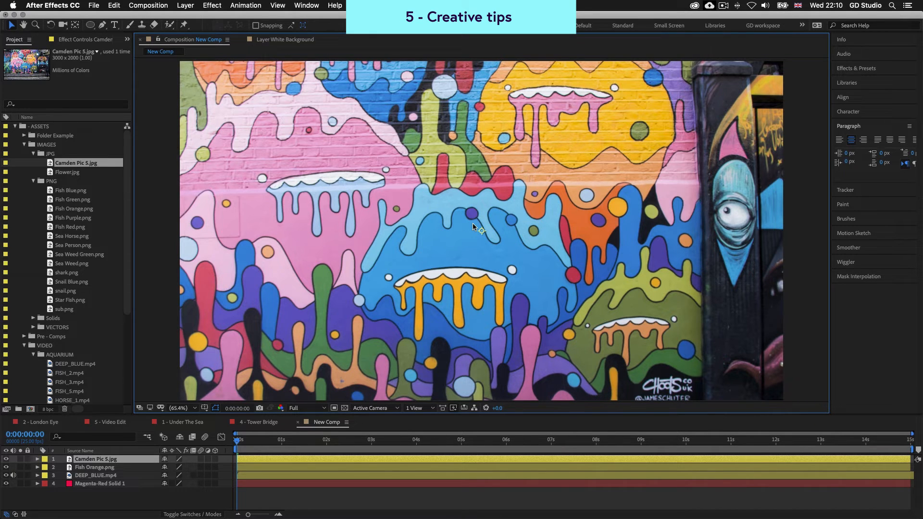
{"action": "scroll", "coordinate": [473, 223], "scroll_direction": "down", "scroll_amount": 3}
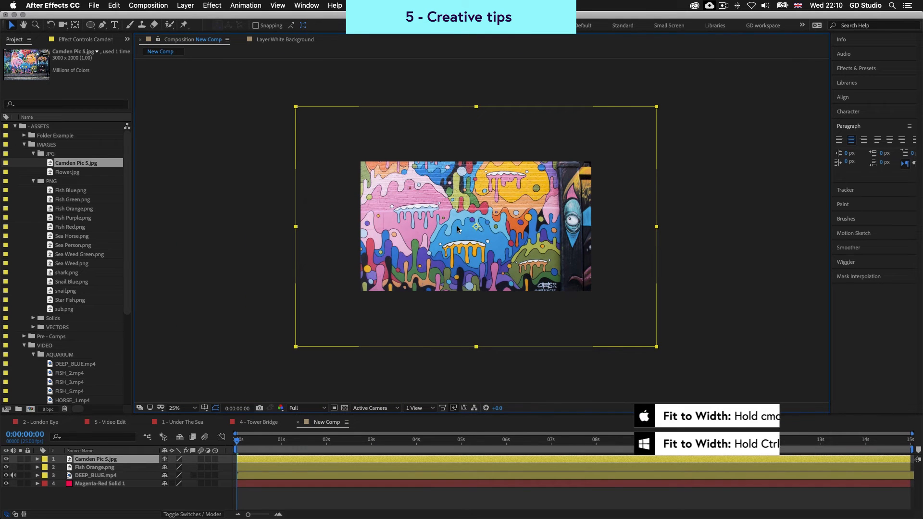
{"action": "key", "text": "alt+shift+super+h"}
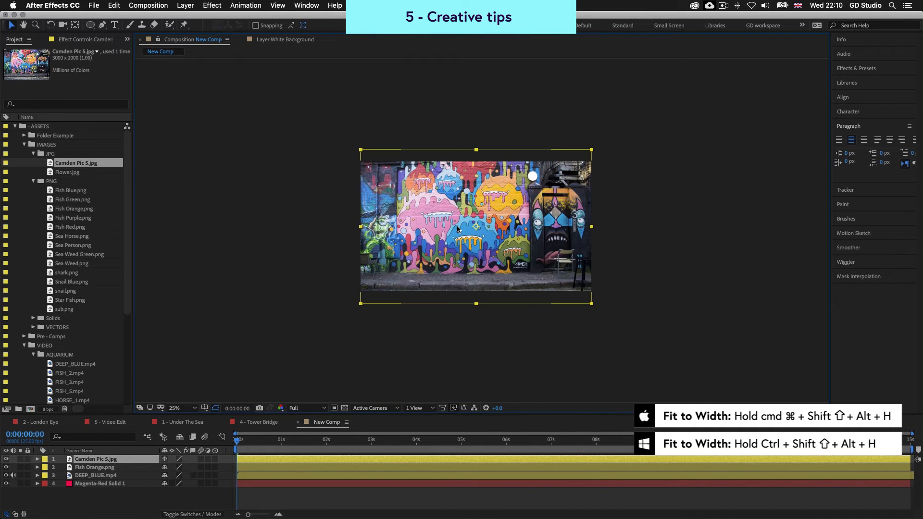
{"action": "scroll", "coordinate": [462, 234], "scroll_direction": "up", "scroll_amount": 2}
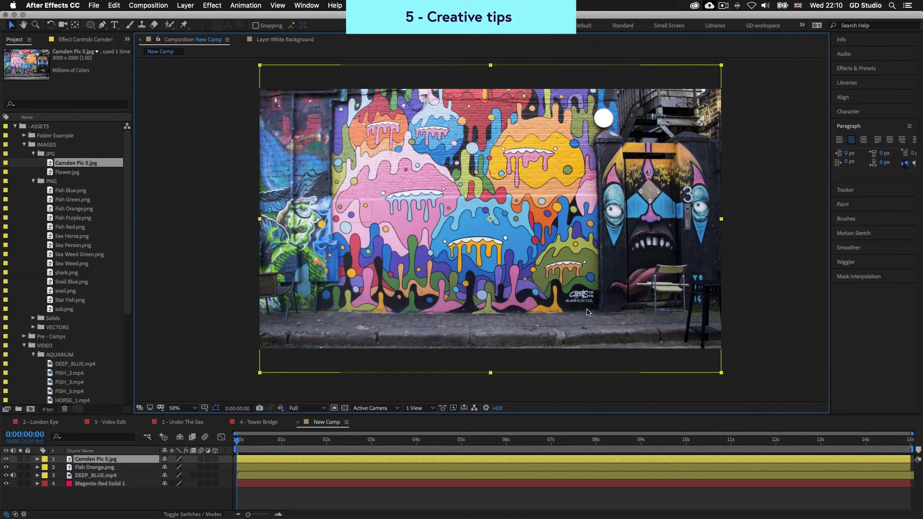
{"action": "key", "text": "period"}
{"action": "scroll", "coordinate": [549, 293], "scroll_direction": "down", "scroll_amount": 2}
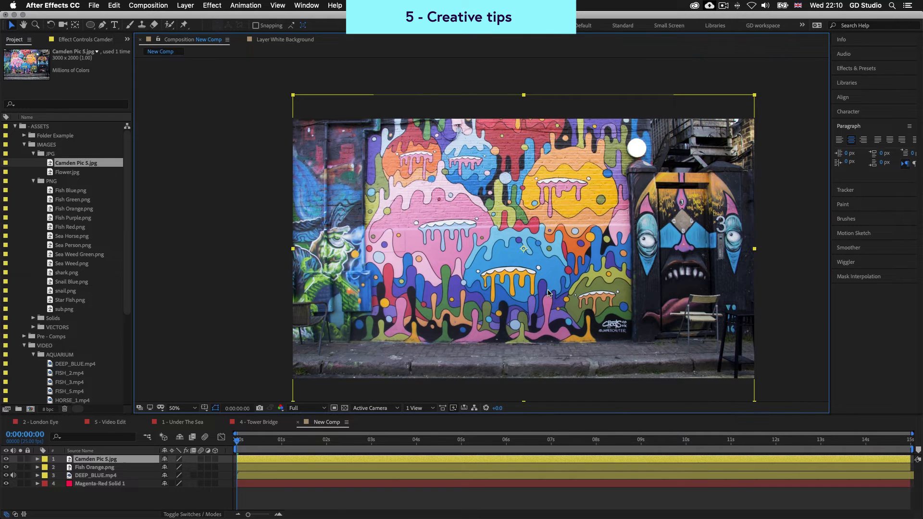
{"action": "left_click_drag", "start_coordinate": [548, 292], "coordinate": [491, 292]}
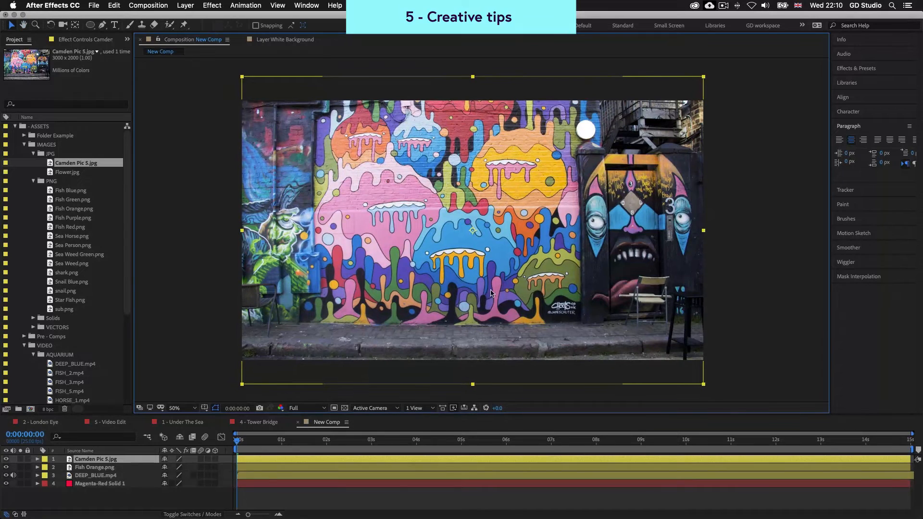
Step: With no layer selected, draw a small rectangle shape near the mural's centre and set its fill to Linear Gradient
{"action": "left_click", "coordinate": [741, 246]}
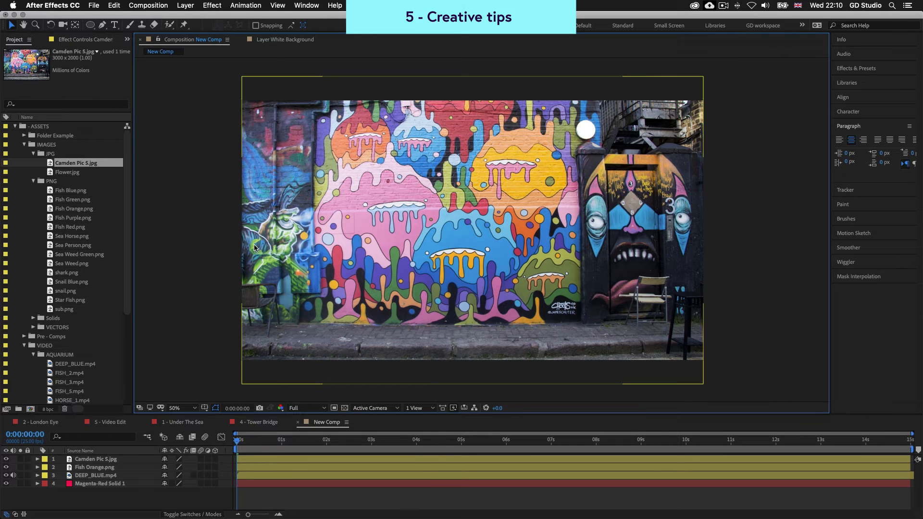
{"action": "left_click_drag", "start_coordinate": [90, 25], "coordinate": [121, 30]}
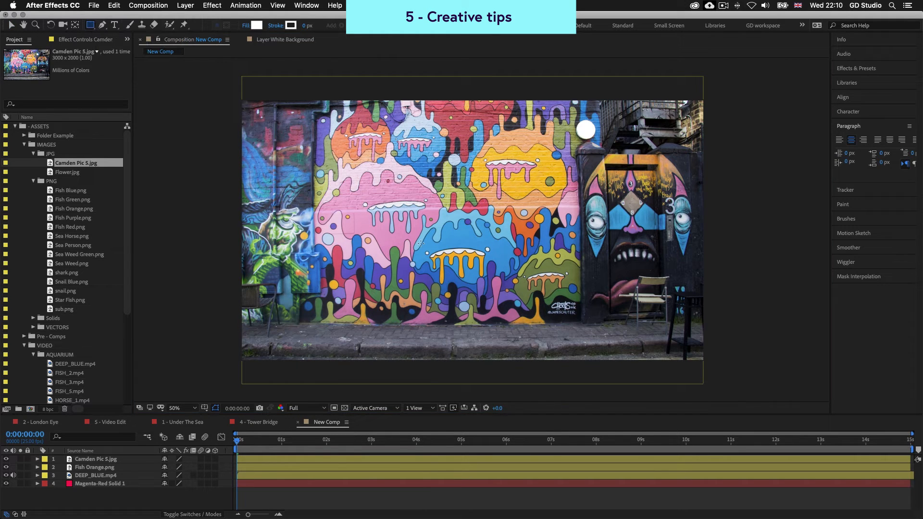
{"action": "left_click_drag", "start_coordinate": [380, 206], "coordinate": [447, 256]}
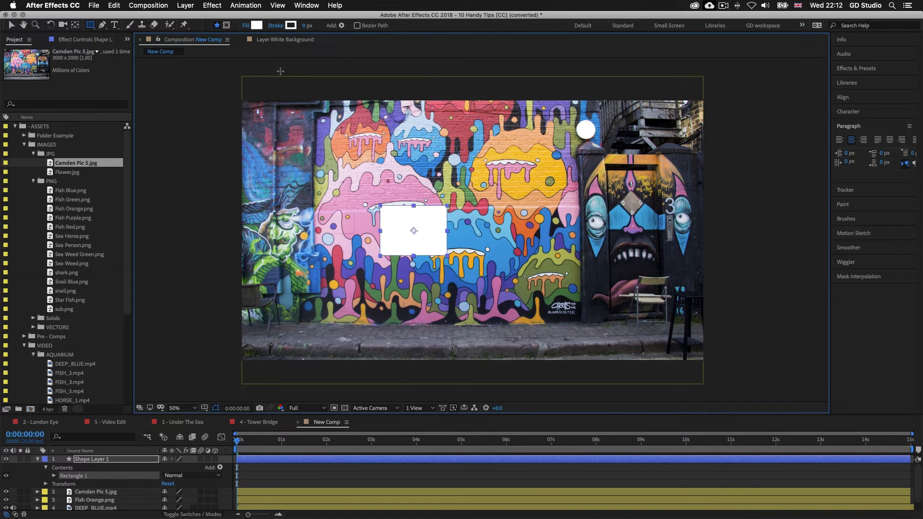
{"action": "left_click", "coordinate": [246, 26]}
{"action": "left_click", "coordinate": [438, 243]}
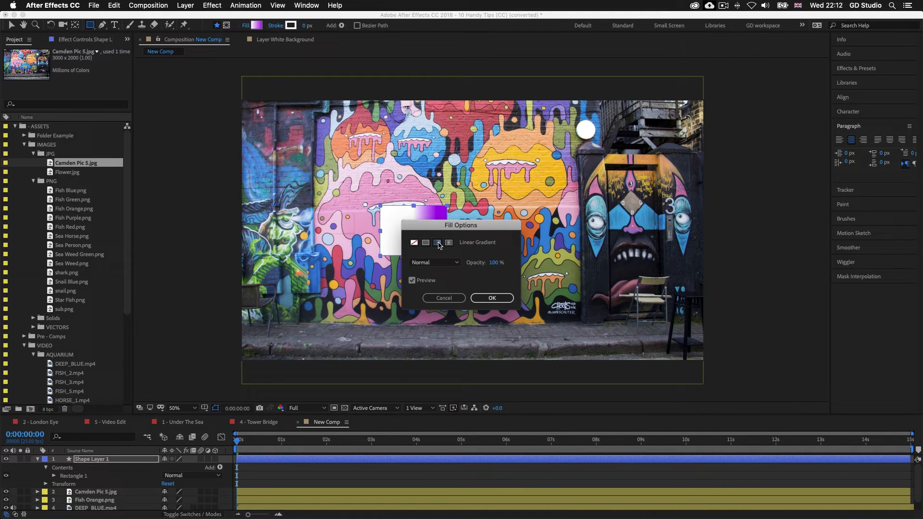
{"action": "left_click", "coordinate": [491, 298]}
Step: Set the rectangle's gradient colours to pink at the start and green at the end
{"action": "left_click", "coordinate": [256, 25]}
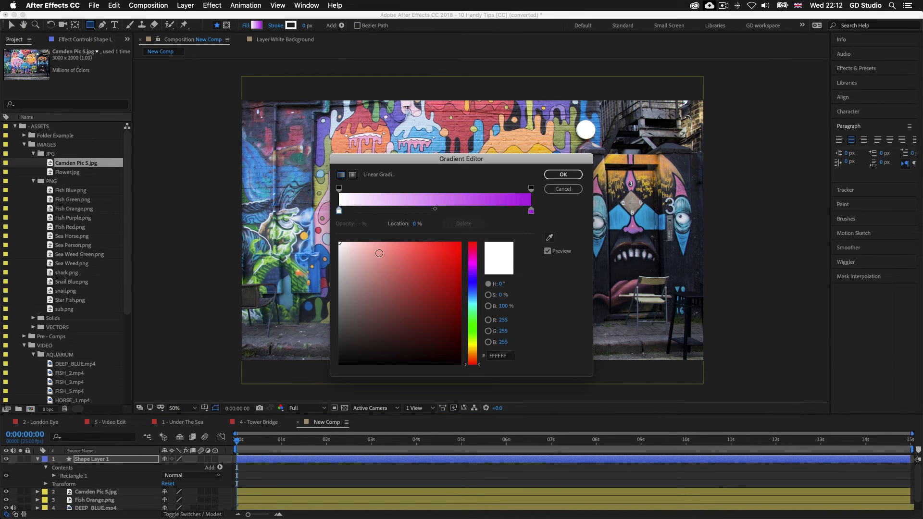
{"action": "left_click", "coordinate": [380, 253]}
{"action": "left_click", "coordinate": [472, 257]}
{"action": "left_click", "coordinate": [531, 211]}
{"action": "left_click", "coordinate": [473, 318]}
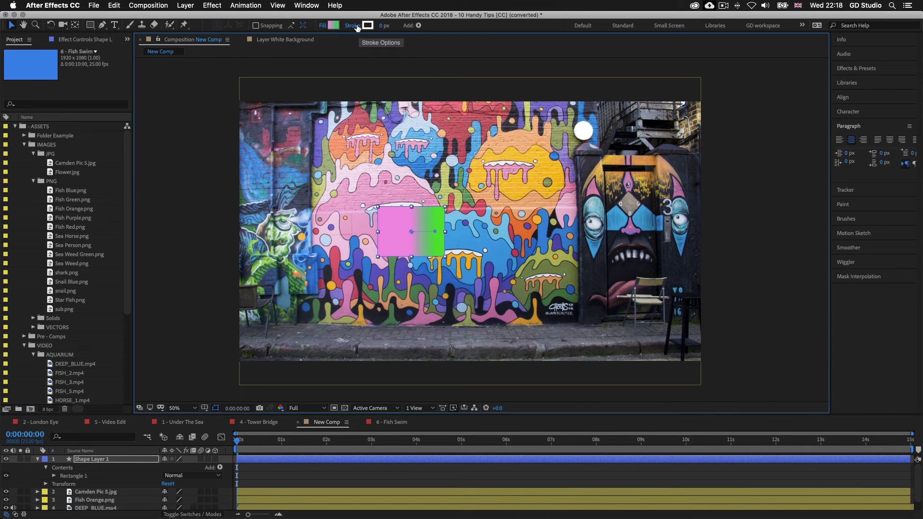
Step: Set the rectangle's stroke to none
{"action": "left_click", "coordinate": [356, 27]}
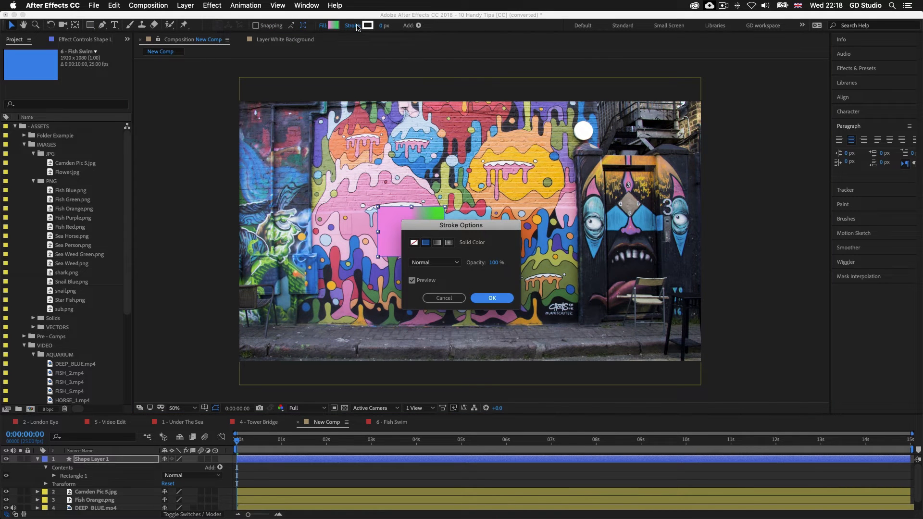
{"action": "left_click", "coordinate": [414, 243]}
{"action": "left_click", "coordinate": [498, 299]}
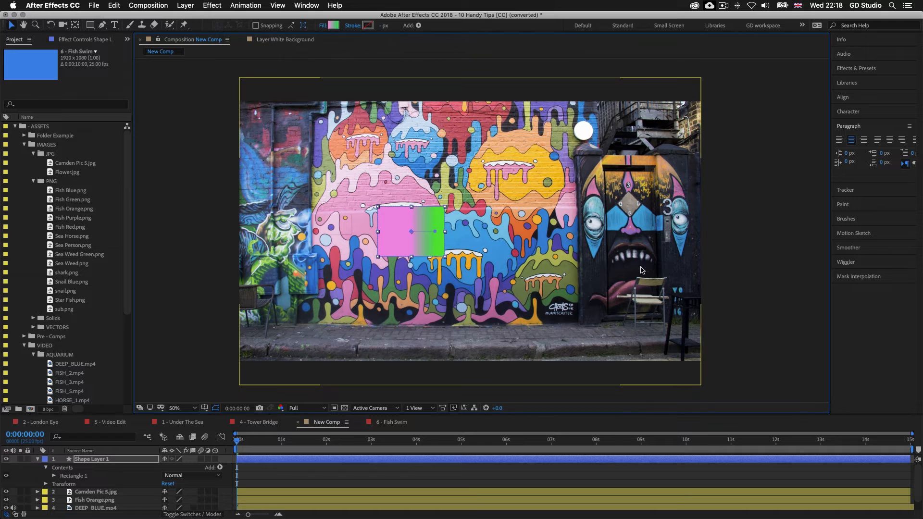
Step: Fit the rectangle to the full canvas area and raise the gradient's end point so the blend runs diagonally
{"action": "left_click", "coordinate": [424, 217]}
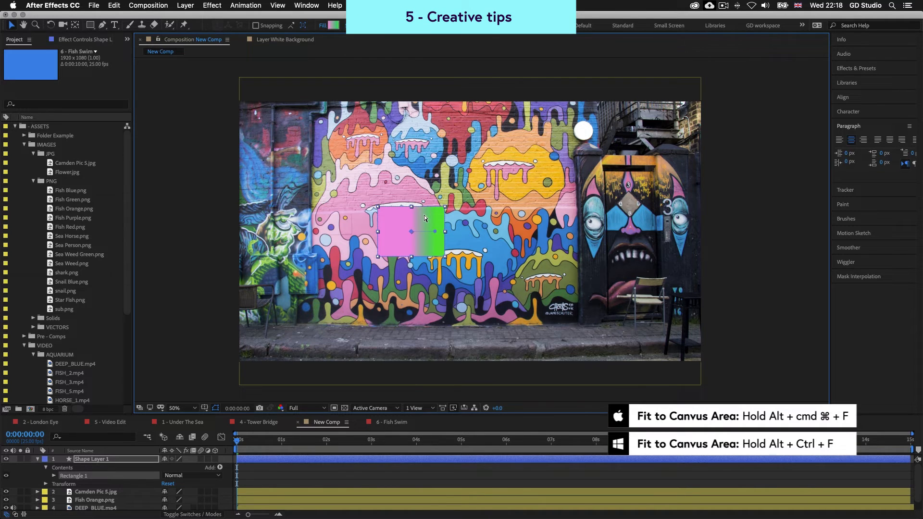
{"action": "key", "text": "alt+super+f"}
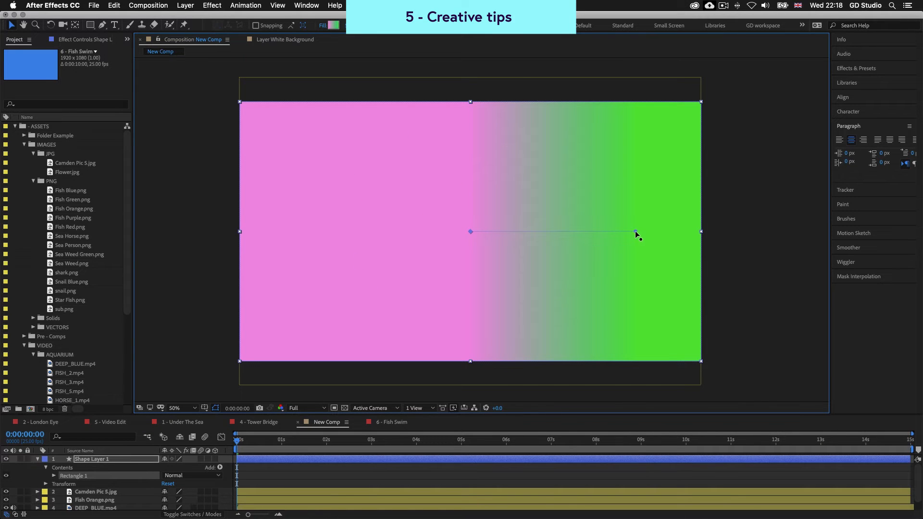
{"action": "left_click_drag", "start_coordinate": [636, 232], "coordinate": [637, 158]}
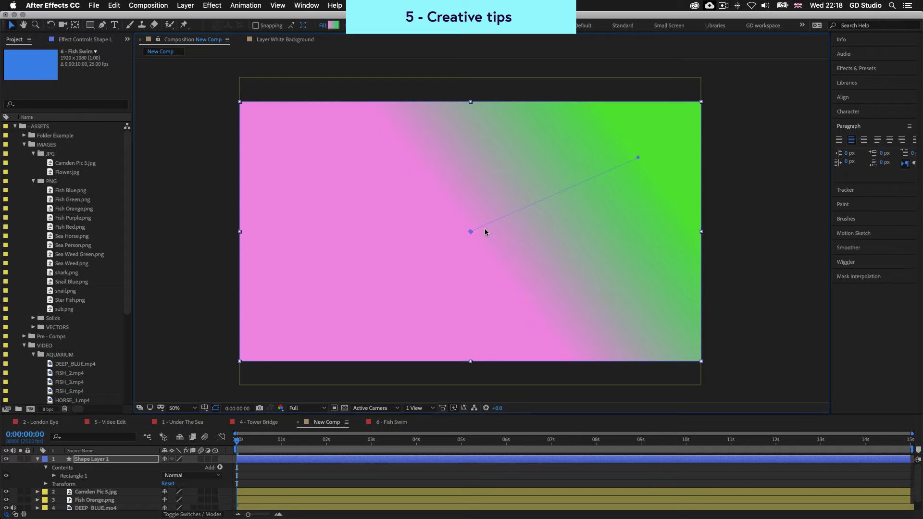
Step: Move the gradient's start point toward the rectangle's lower left so the pink-to-green blend stretches diagonally across the canvas
{"action": "left_click_drag", "start_coordinate": [470, 231], "coordinate": [446, 265]}
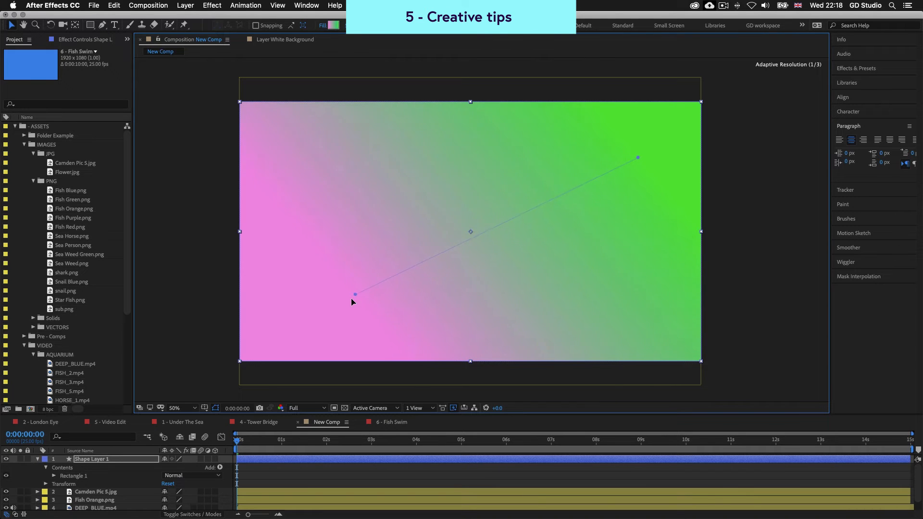
{"action": "left_click_drag", "start_coordinate": [374, 281], "coordinate": [365, 287]}
Step: Show the blending mode options for the layers and set the gradient shape layer's mode to Overlay
{"action": "scroll", "coordinate": [93, 481], "scroll_direction": "down", "scroll_amount": 1}
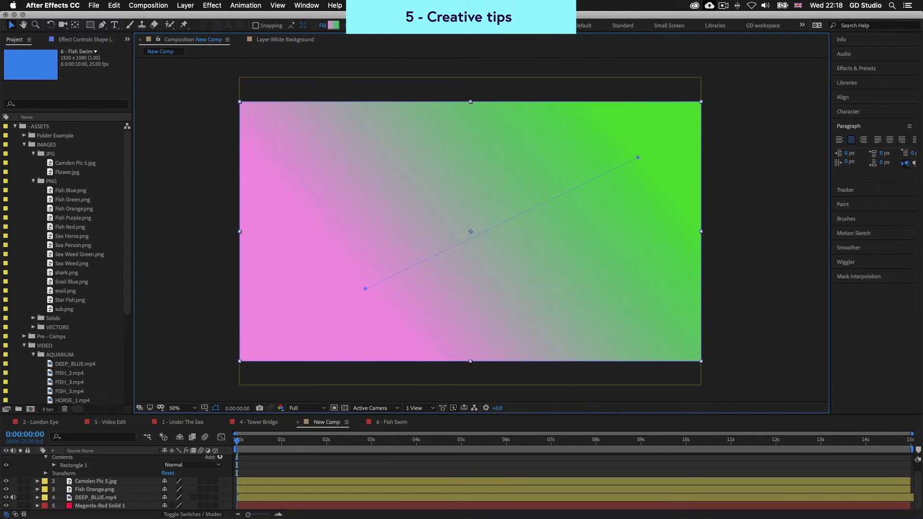
{"action": "left_click", "coordinate": [15, 515]}
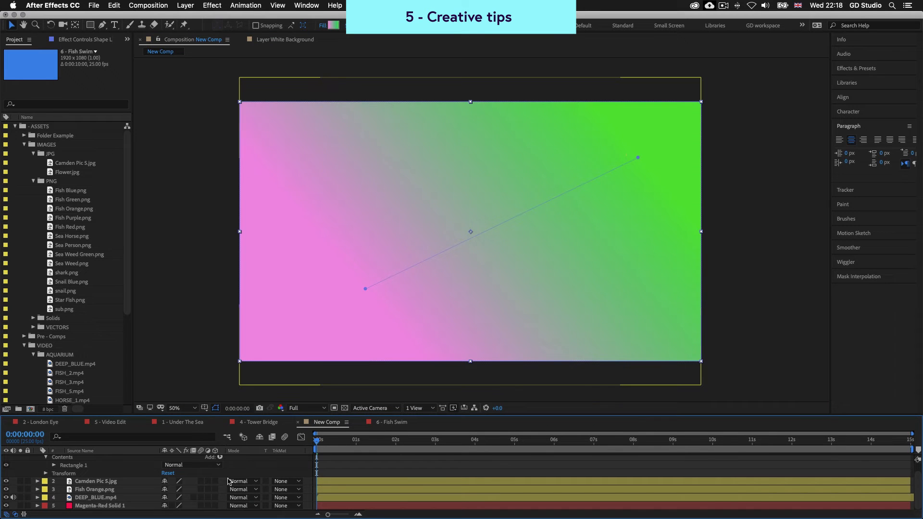
{"action": "scroll", "coordinate": [251, 481], "scroll_direction": "up", "scroll_amount": 1}
{"action": "left_click", "coordinate": [256, 461]}
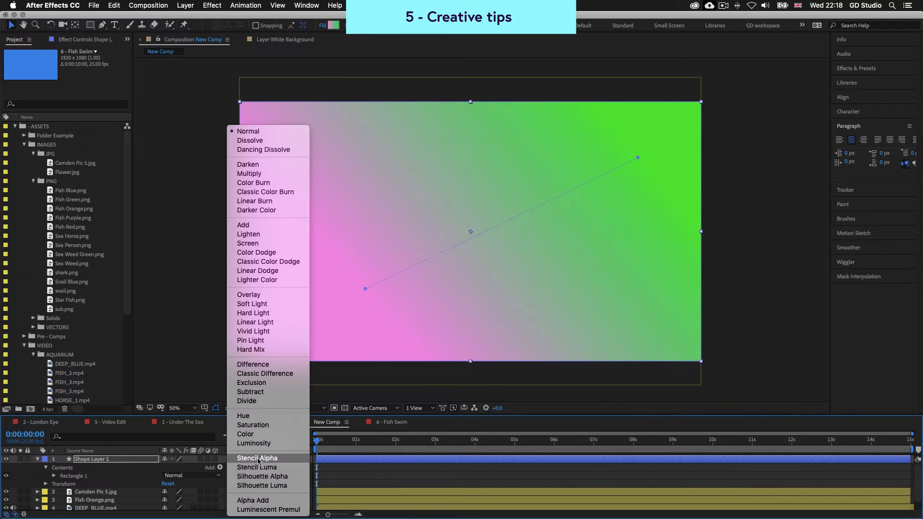
{"action": "left_click", "coordinate": [258, 293]}
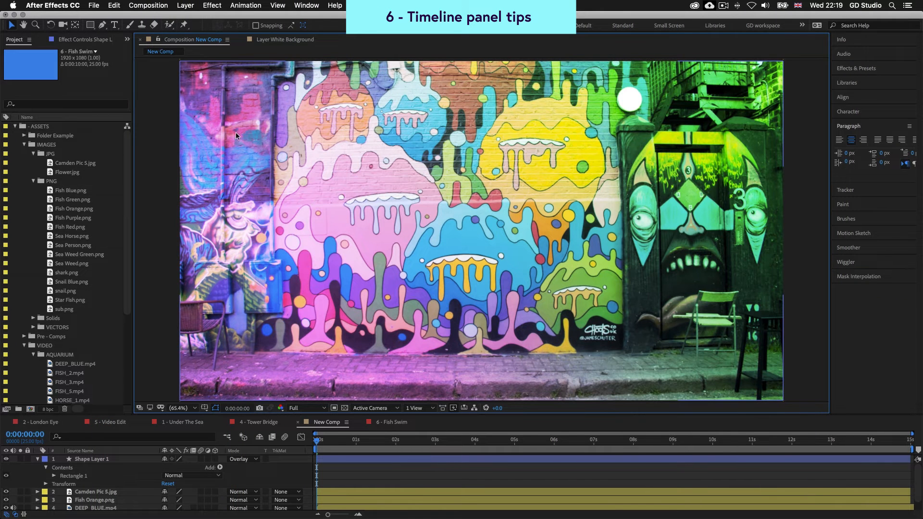
Step: Collapse the ASSETS folder in the project and open the 6 - Fish Swim composition
{"action": "left_click", "coordinate": [16, 127]}
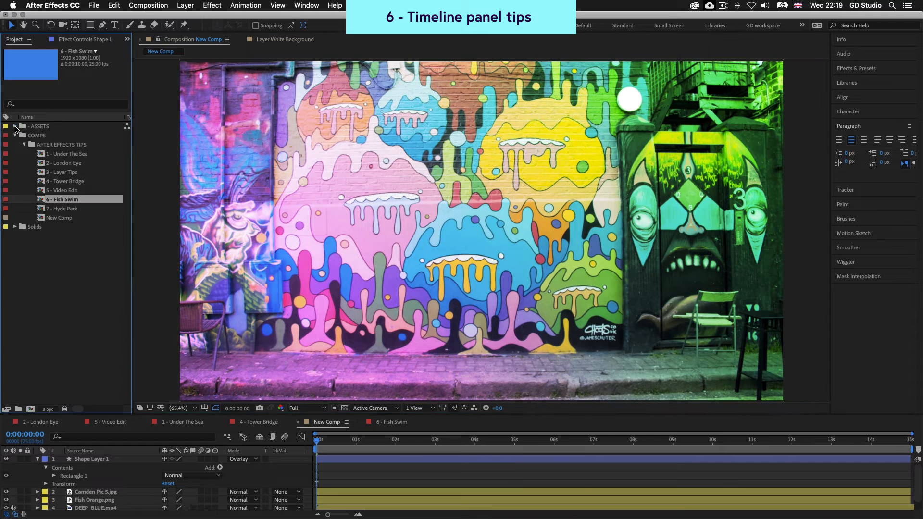
{"action": "double_click", "coordinate": [61, 201]}
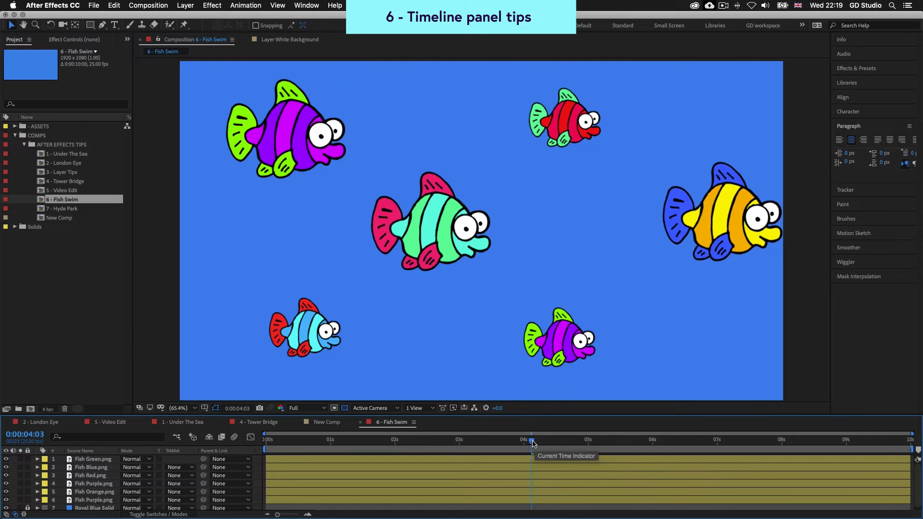
Step: Scrub back and forth through the Fish Swim composition to preview the fish animation
{"action": "mouse_move", "coordinate": [524, 444]}
{"action": "left_mouse_down"}
{"action": "mouse_move", "coordinate": [502, 442]}
{"action": "mouse_move", "coordinate": [556, 442]}
{"action": "mouse_move", "coordinate": [362, 438]}
{"action": "mouse_move", "coordinate": [782, 452]}
{"action": "mouse_move", "coordinate": [768, 442]}
{"action": "mouse_move", "coordinate": [487, 437]}
{"action": "mouse_move", "coordinate": [625, 440]}
{"action": "mouse_move", "coordinate": [524, 445]}
{"action": "left_mouse_up"}
{"action": "left_click", "coordinate": [550, 468]}
{"action": "left_click_drag", "start_coordinate": [532, 439], "coordinate": [735, 440]}
{"action": "left_click_drag", "start_coordinate": [375, 438], "coordinate": [552, 445]}
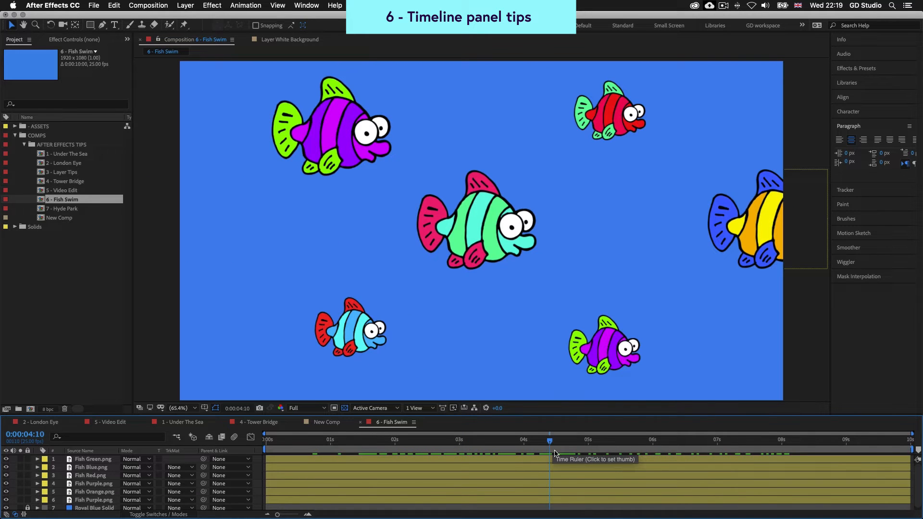
{"action": "left_click_drag", "start_coordinate": [558, 447], "coordinate": [534, 442]}
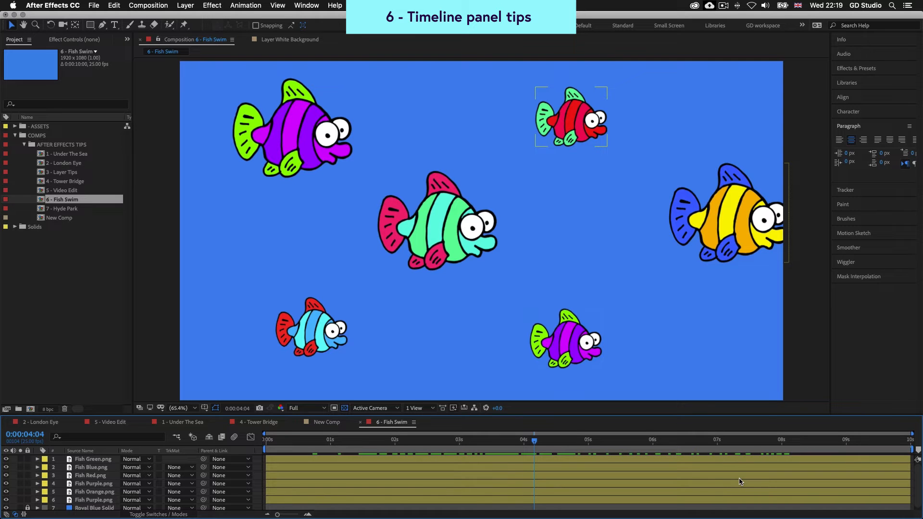
Step: Set the work area to start at 0:00:03:00 and end at 0:00:05:00
{"action": "key", "text": "b"}
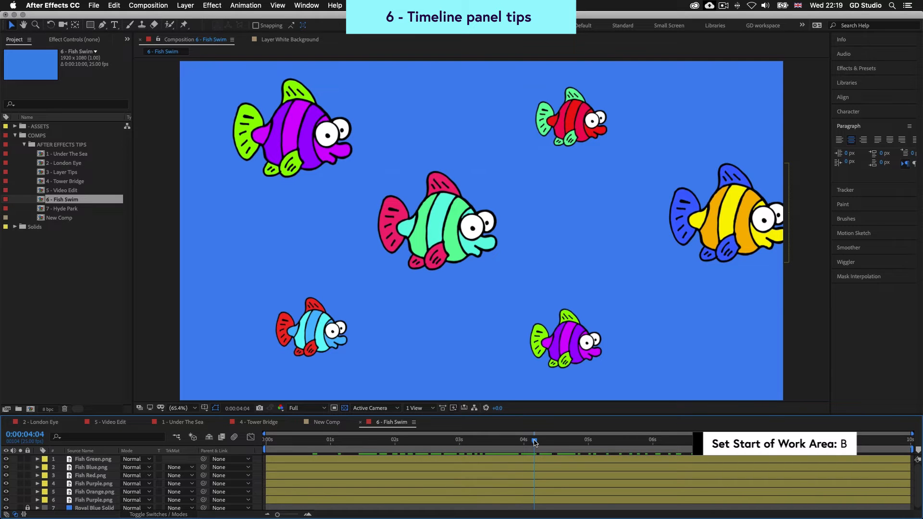
{"action": "left_click_drag", "start_coordinate": [535, 441], "coordinate": [459, 442]}
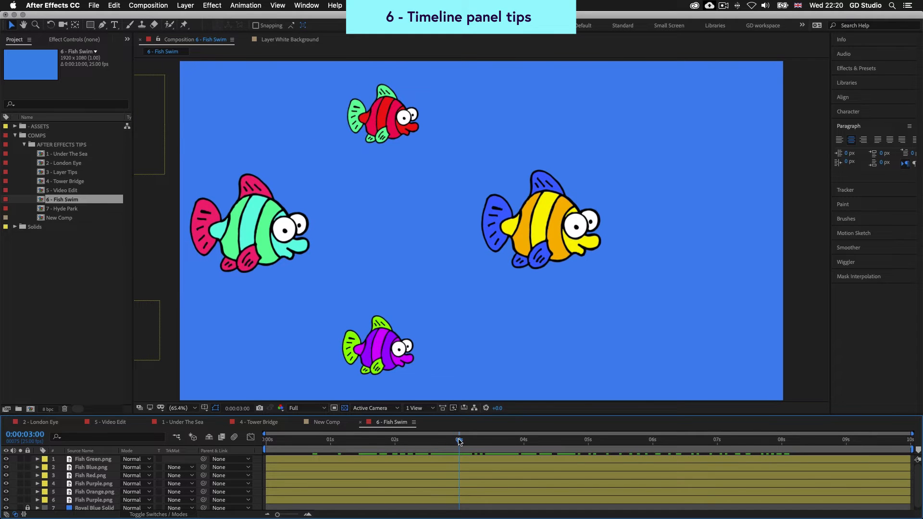
{"action": "key", "text": "b"}
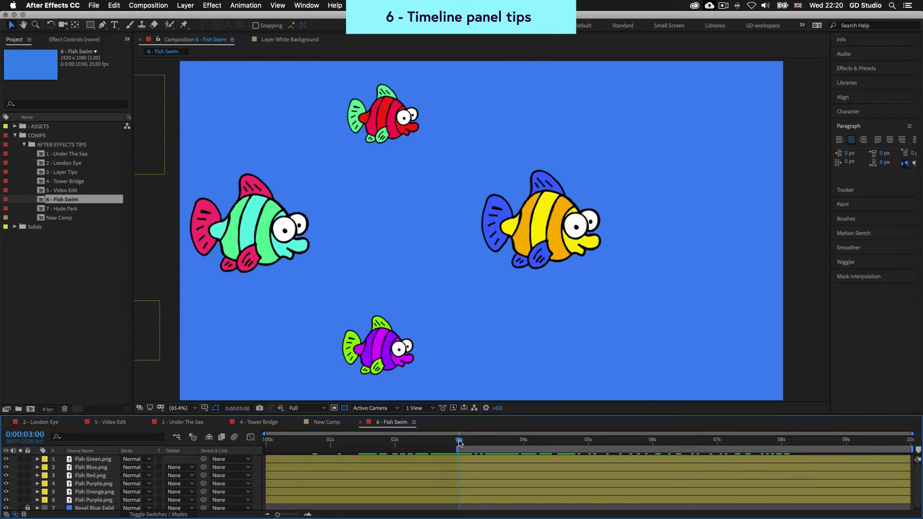
{"action": "left_click_drag", "start_coordinate": [459, 443], "coordinate": [588, 442]}
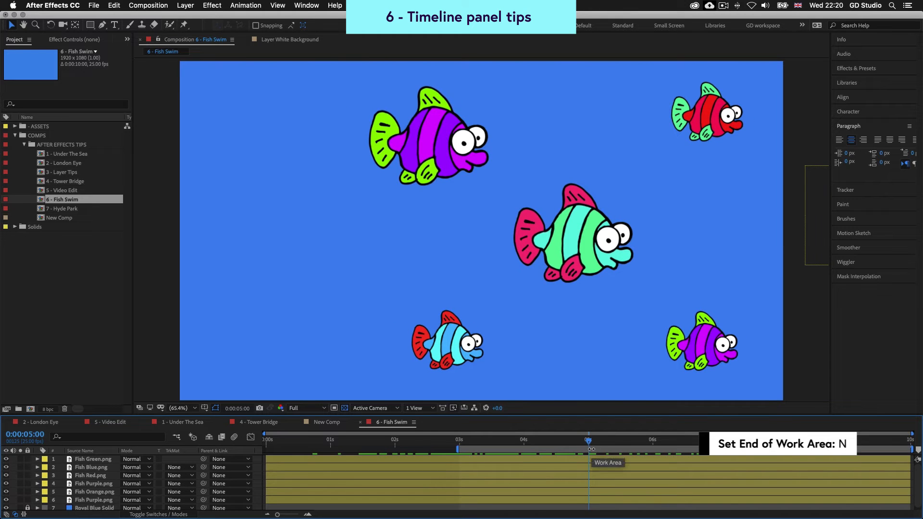
{"action": "key", "text": "n"}
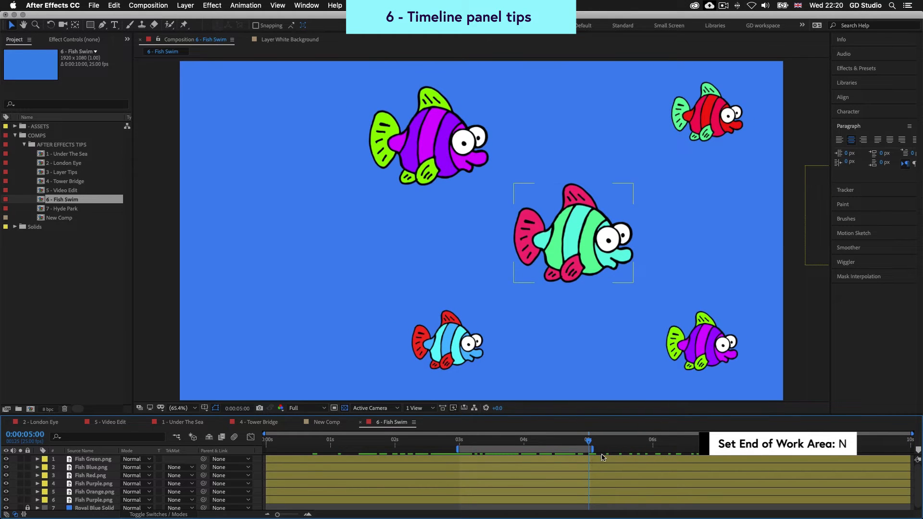
Step: Move the playhead to several points inside the work area to preview the animation there
{"action": "left_click", "coordinate": [519, 443]}
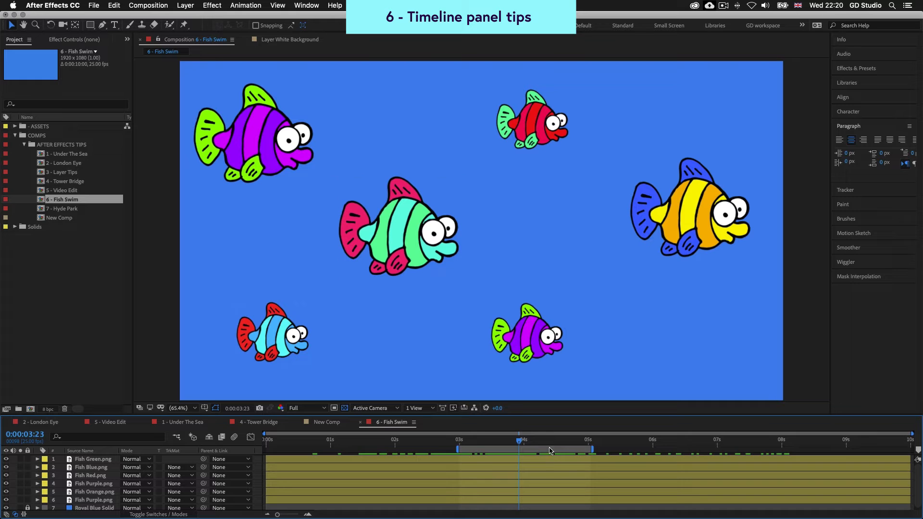
{"action": "left_click", "coordinate": [566, 444]}
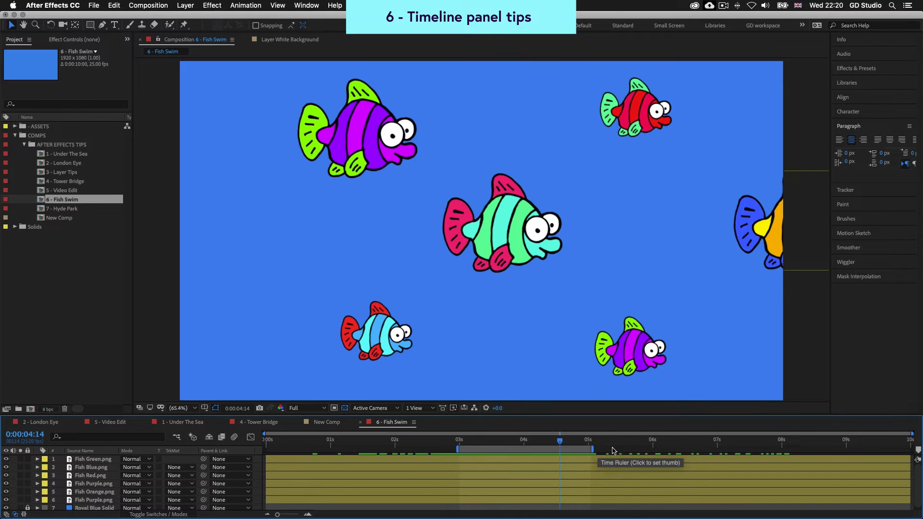
{"action": "left_click_drag", "start_coordinate": [561, 442], "coordinate": [508, 440]}
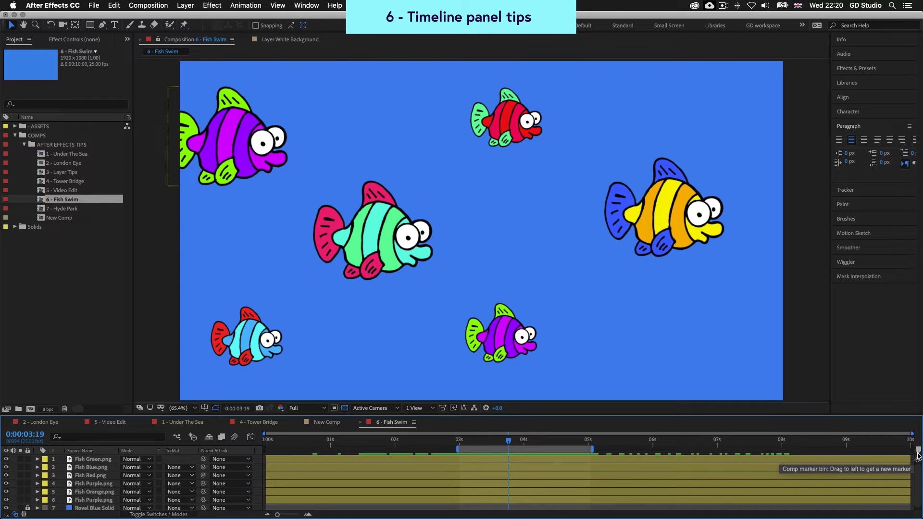
Step: Add numbered composition markers 1, 2, 3 and 4 at 1, 2, 4 and 6 seconds
{"action": "left_click_drag", "start_coordinate": [917, 455], "coordinate": [331, 457]}
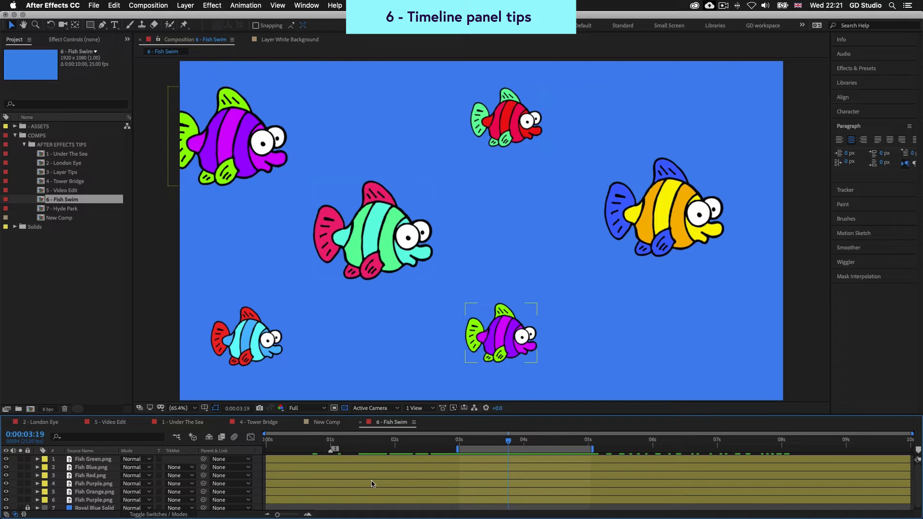
{"action": "left_click_drag", "start_coordinate": [509, 443], "coordinate": [396, 446]}
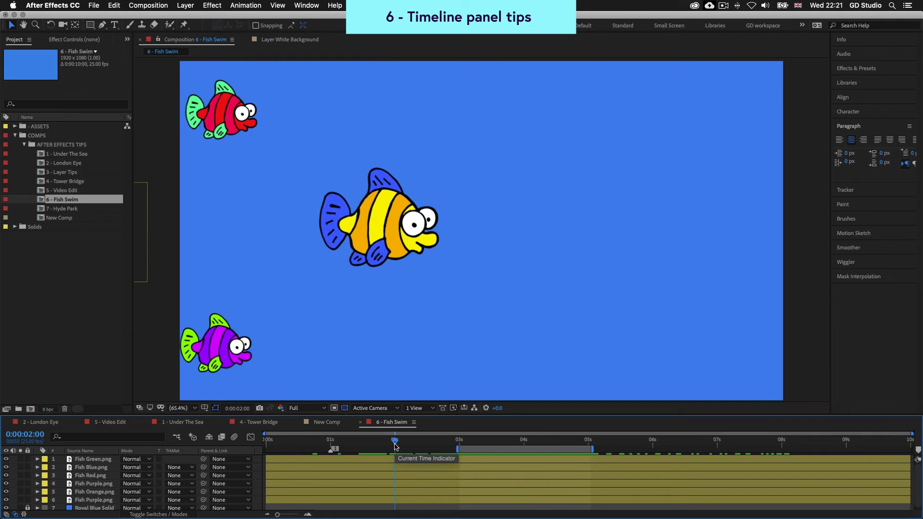
{"action": "left_click_drag", "start_coordinate": [508, 440], "coordinate": [524, 441]}
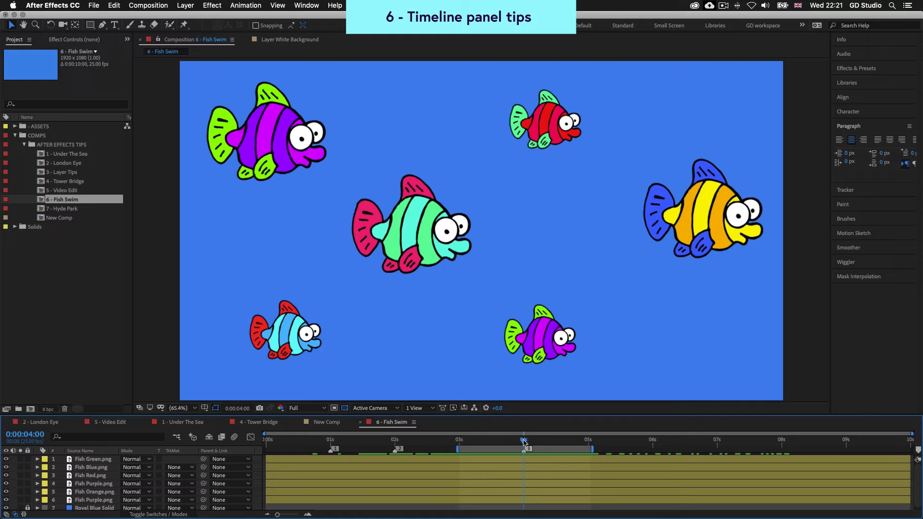
{"action": "left_click_drag", "start_coordinate": [524, 441], "coordinate": [652, 440]}
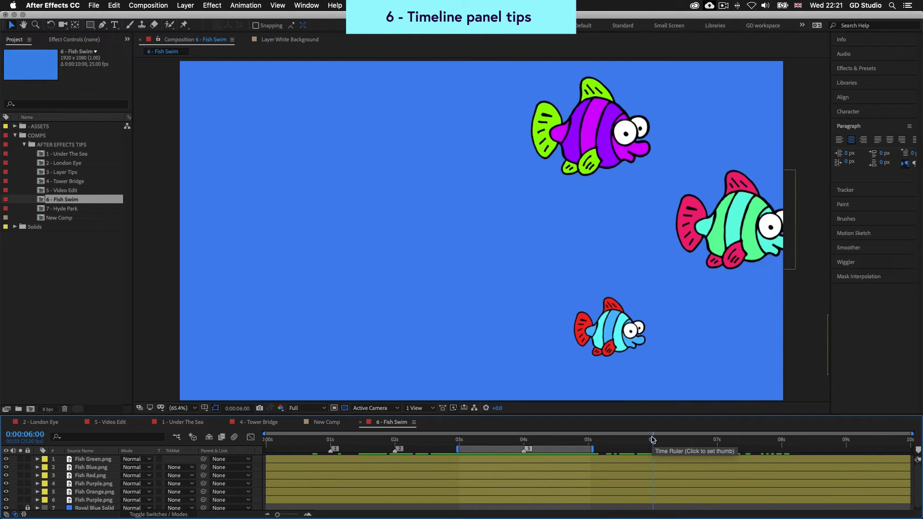
{"action": "key", "text": "shift+4"}
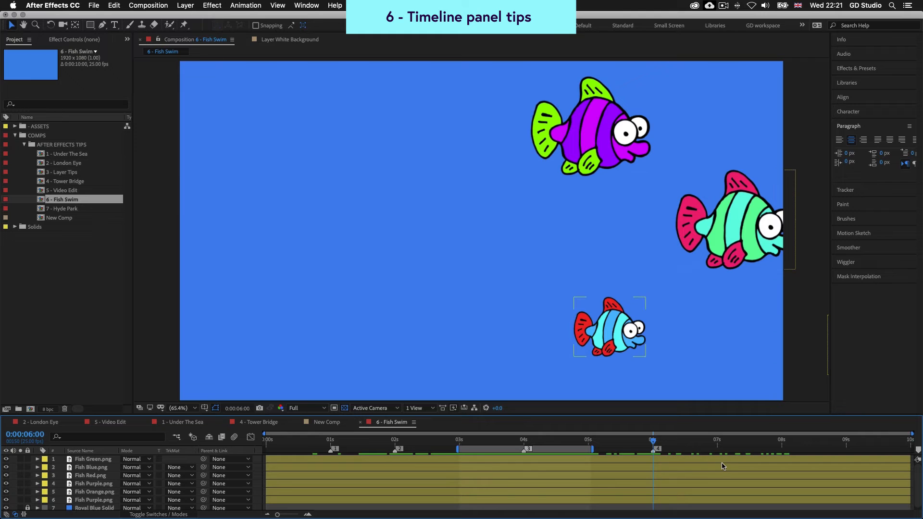
Step: Jump the playhead between the four numbered composition markers, finishing on marker 2
{"action": "key", "text": "1"}
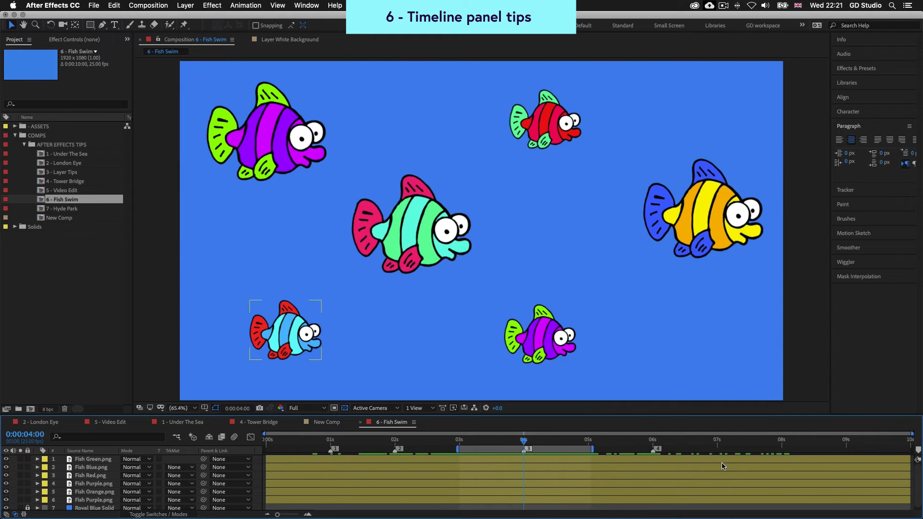
{"action": "key", "text": "2"}
{"action": "key", "text": "4"}
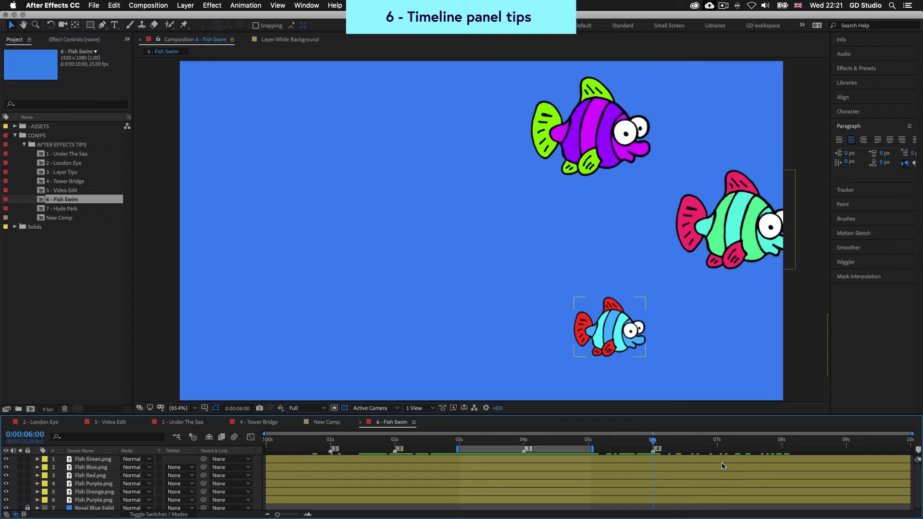
{"action": "key", "text": "1"}
{"action": "key", "text": "2"}
{"action": "key", "text": "3"}
{"action": "key", "text": "4"}
{"action": "key", "text": "2"}
{"action": "left_click", "coordinate": [500, 475]}
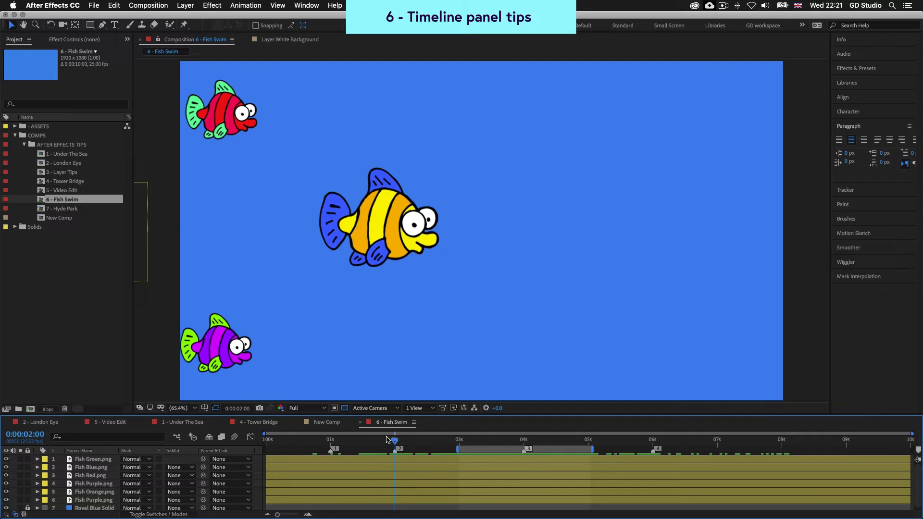
Step: Move the playhead to 0:00:03:20 and reveal the keyframes of all six fish layers
{"action": "scroll", "coordinate": [458, 467], "scroll_direction": "up", "scroll_amount": 1}
{"action": "mouse_move", "coordinate": [394, 441]}
{"action": "left_mouse_down"}
{"action": "mouse_move", "coordinate": [416, 442]}
{"action": "mouse_move", "coordinate": [311, 442]}
{"action": "mouse_move", "coordinate": [524, 447]}
{"action": "mouse_move", "coordinate": [400, 442]}
{"action": "mouse_move", "coordinate": [511, 445]}
{"action": "left_mouse_up"}
{"action": "left_click", "coordinate": [483, 460]}
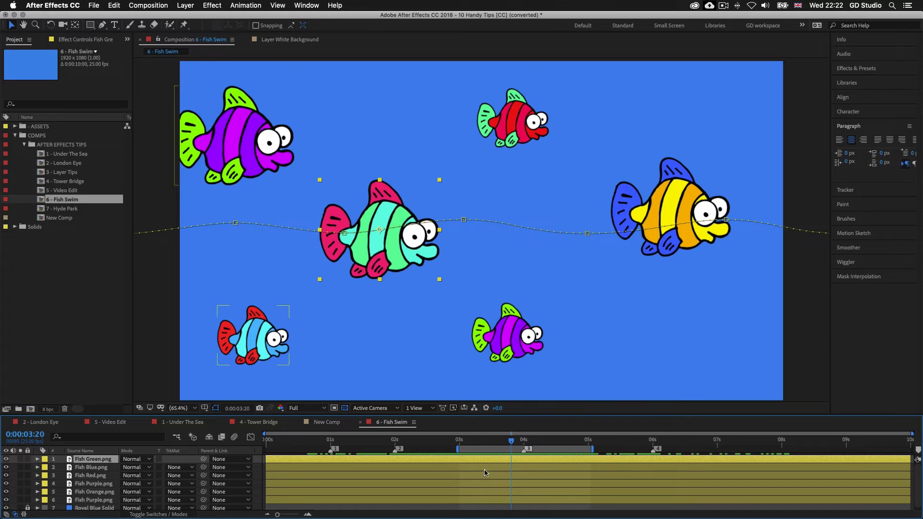
{"action": "left_click", "coordinate": [479, 501], "text": "shift"}
{"action": "key", "text": "u"}
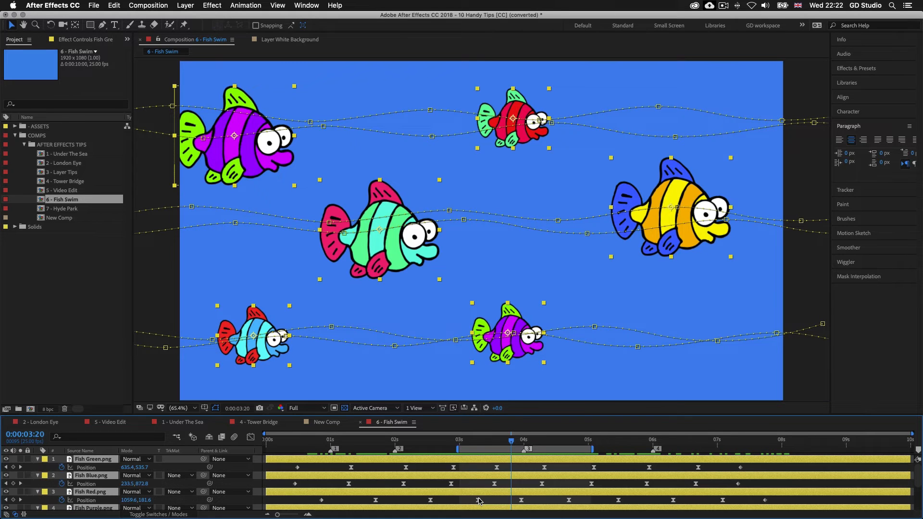
Step: Deselect the fish layers and scrub through their position keyframes
{"action": "left_click", "coordinate": [476, 467]}
{"action": "left_click", "coordinate": [352, 441]}
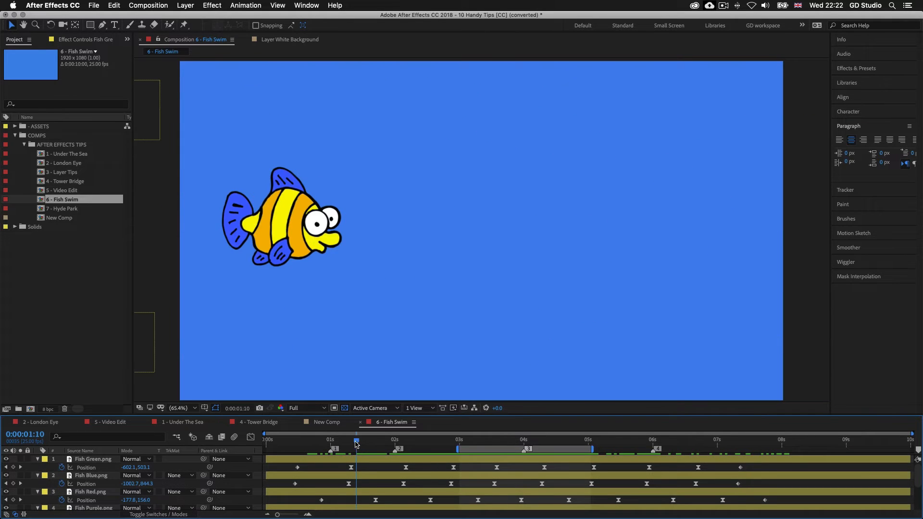
{"action": "left_click_drag", "start_coordinate": [361, 445], "coordinate": [545, 452]}
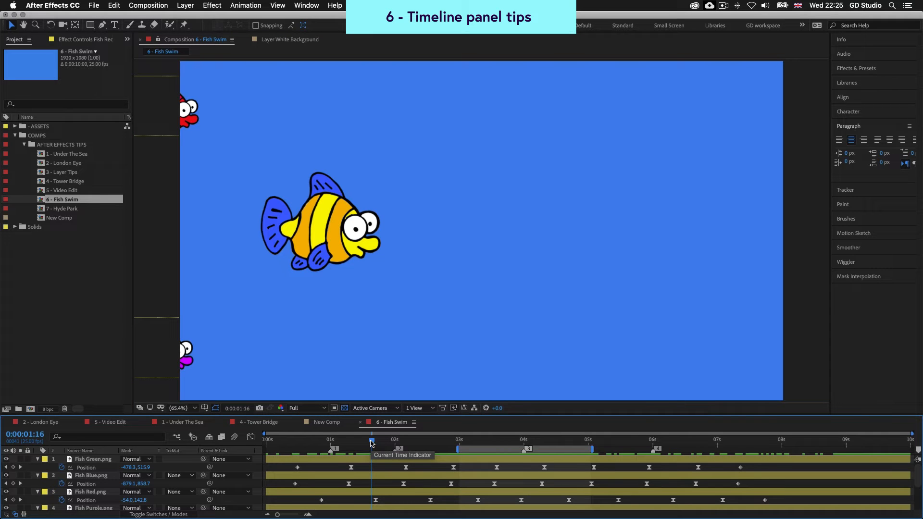
Step: Step the playhead forward and backward one frame at a time around the 2-second mark, ending at 0:00:02:10
{"action": "key", "text": "super+Right"}
{"action": "key", "text": "super+Right"}
{"action": "key", "text": "super+Right"}
{"action": "key", "text": "super+Right"}
{"action": "key", "text": "super+Right"}
{"action": "key", "text": "super+Right"}
{"action": "key", "text": "super+Right"}
{"action": "key", "text": "super+Right"}
{"action": "key", "text": "super+Right"}
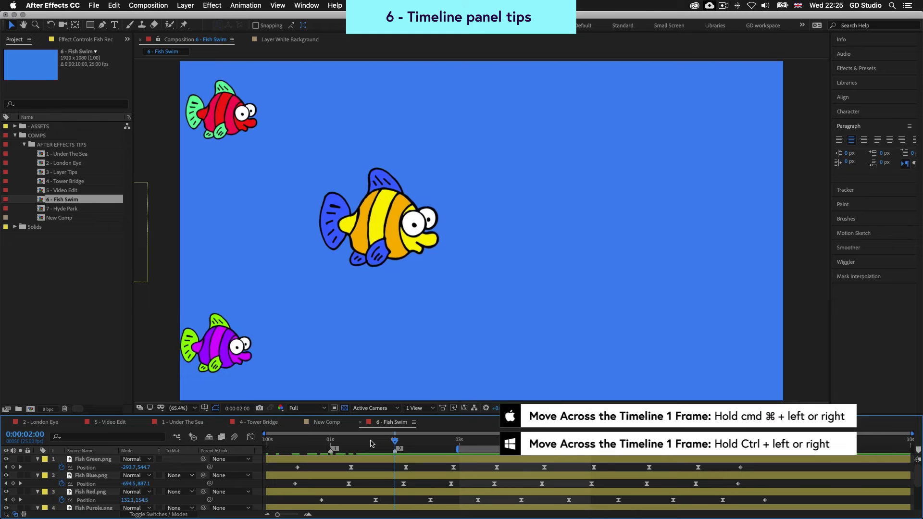
{"action": "key", "text": "super+Left"}
{"action": "key", "text": "super+Left"}
{"action": "key", "text": "super+Right"}
{"action": "key", "text": "super+Right"}
{"action": "key", "text": "super+Right"}
{"action": "key", "text": "super+Right"}
{"action": "key", "text": "super+Right"}
{"action": "key", "text": "super+Left"}
{"action": "key", "text": "super+Left"}
{"action": "key", "text": "super+Left"}
{"action": "key", "text": "super+Left"}
{"action": "key", "text": "super+Left"}
{"action": "key", "text": "super+Left"}
{"action": "key", "text": "super+Left"}
{"action": "key", "text": "super+Left"}
{"action": "key", "text": "super+Left"}
{"action": "key", "text": "super+Left"}
{"action": "key", "text": "super+Right"}
{"action": "key", "text": "super+Right"}
{"action": "key", "text": "super+Right"}
{"action": "key", "text": "super+Right"}
{"action": "key", "text": "super+Right"}
{"action": "key", "text": "super+Right"}
{"action": "key", "text": "super+Right"}
{"action": "key", "text": "super+Right"}
{"action": "key", "text": "super+Right"}
{"action": "key", "text": "super+Right"}
{"action": "key", "text": "super+Right"}
{"action": "key", "text": "super+Right"}
{"action": "key", "text": "super+Right"}
{"action": "key", "text": "super+Right"}
{"action": "key", "text": "super+Right"}
{"action": "key", "text": "super+Right"}
{"action": "key", "text": "super+Right"}
{"action": "key", "text": "super+Right"}
{"action": "key", "text": "super+Right"}
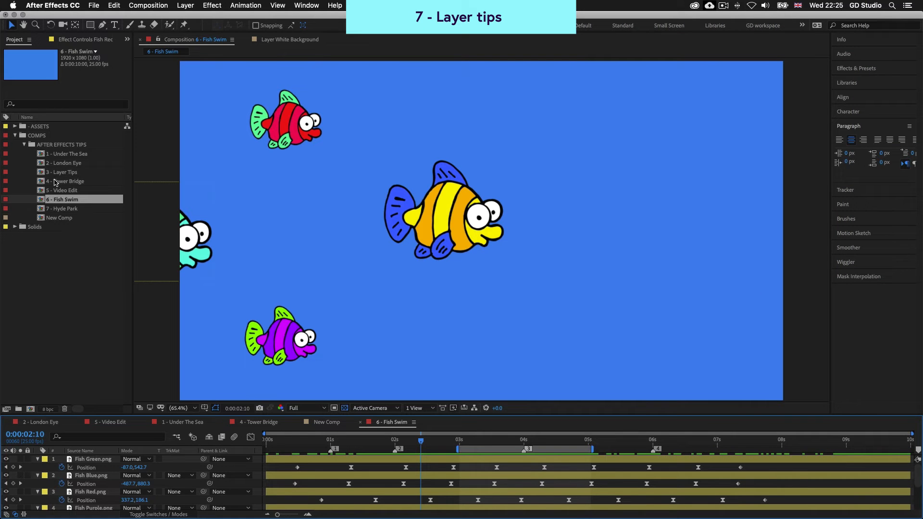
Step: Open the 3 - Layer Tips composition and enlarge the timeline area to show more layers
{"action": "double_click", "coordinate": [58, 173]}
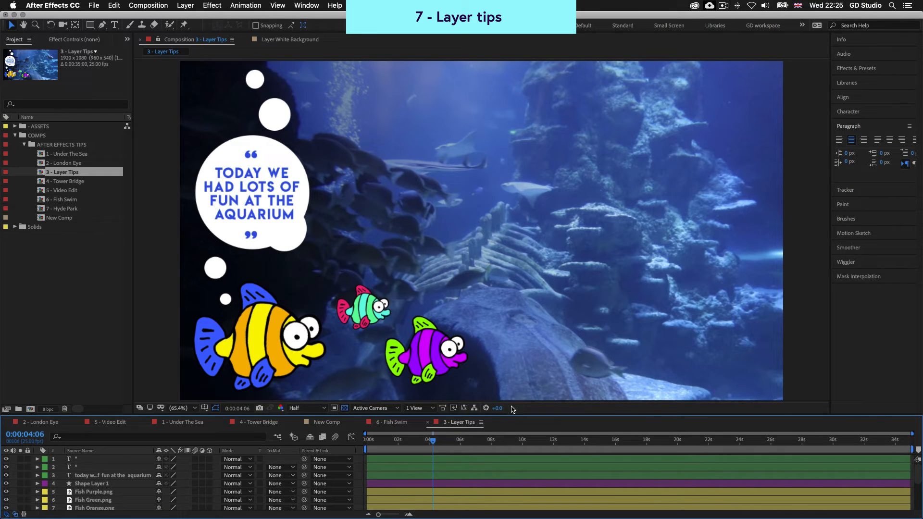
{"action": "left_click_drag", "start_coordinate": [588, 416], "coordinate": [571, 351]}
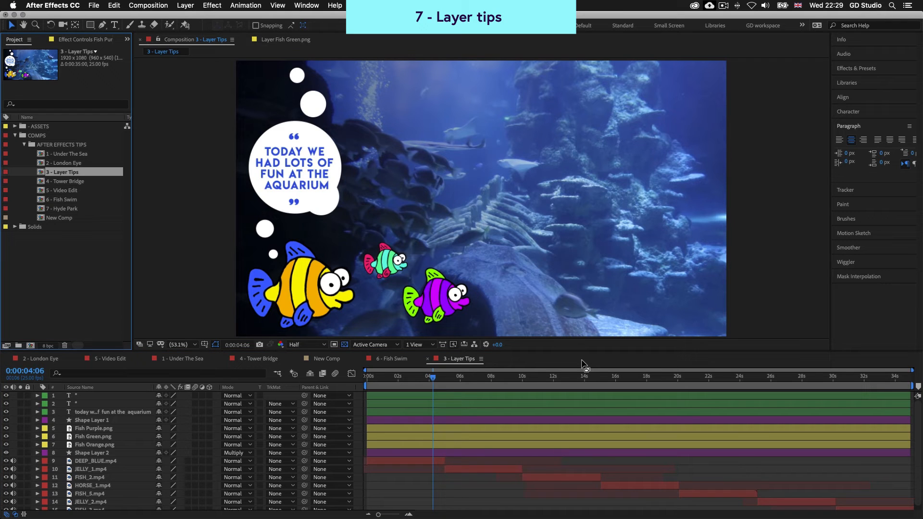
Step: Select the Fish Purple, Fish Green and Fish Orange layers and move the three fish together up and to the right
{"action": "left_click", "coordinate": [489, 436]}
{"action": "left_click", "coordinate": [486, 444]}
{"action": "left_click", "coordinate": [472, 436], "text": "super"}
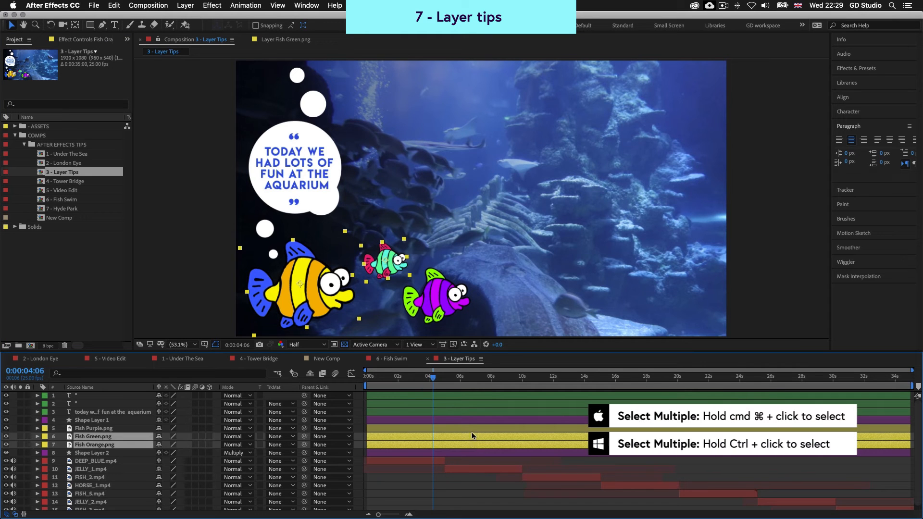
{"action": "left_click", "coordinate": [472, 428], "text": "super"}
{"action": "left_click_drag", "start_coordinate": [446, 297], "coordinate": [524, 264]}
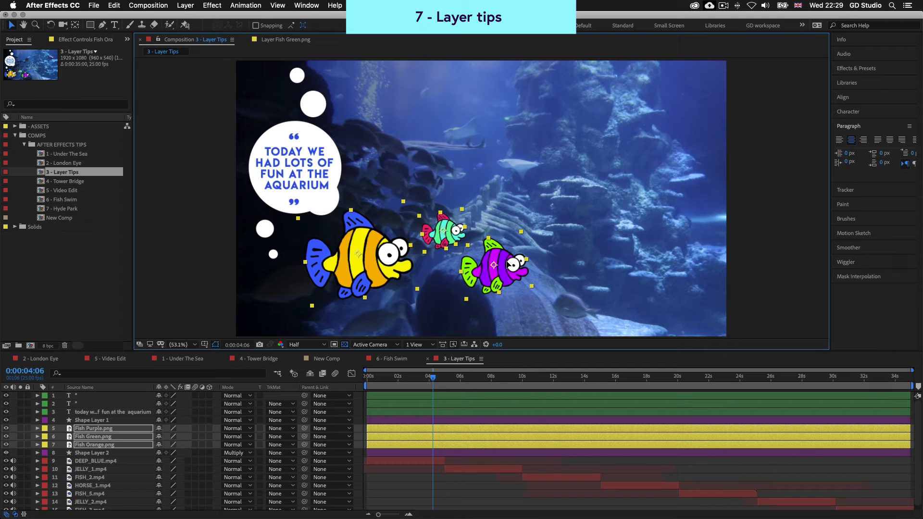
Step: Undo the group move of the three fish and remove Fish Green, Fish Purple and Fish Orange from the selection one at a time
{"action": "key", "text": "super+z"}
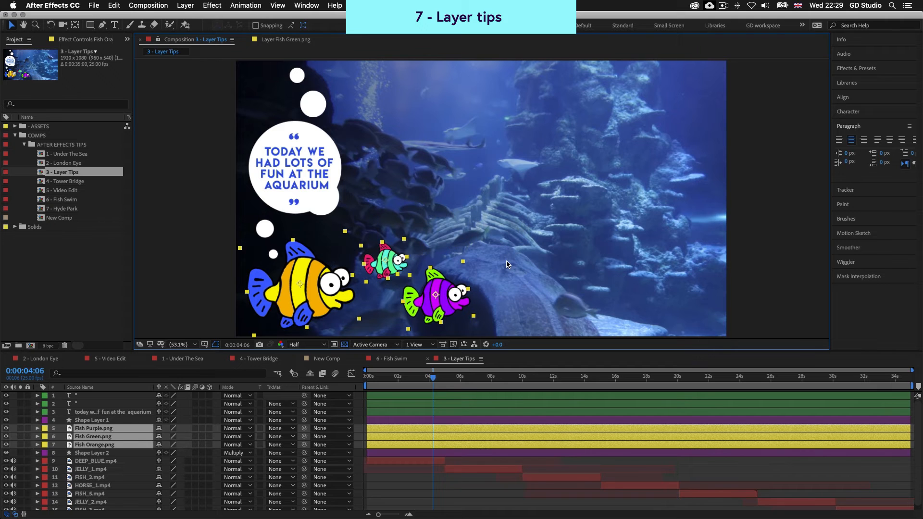
{"action": "left_click", "coordinate": [477, 437], "text": "super"}
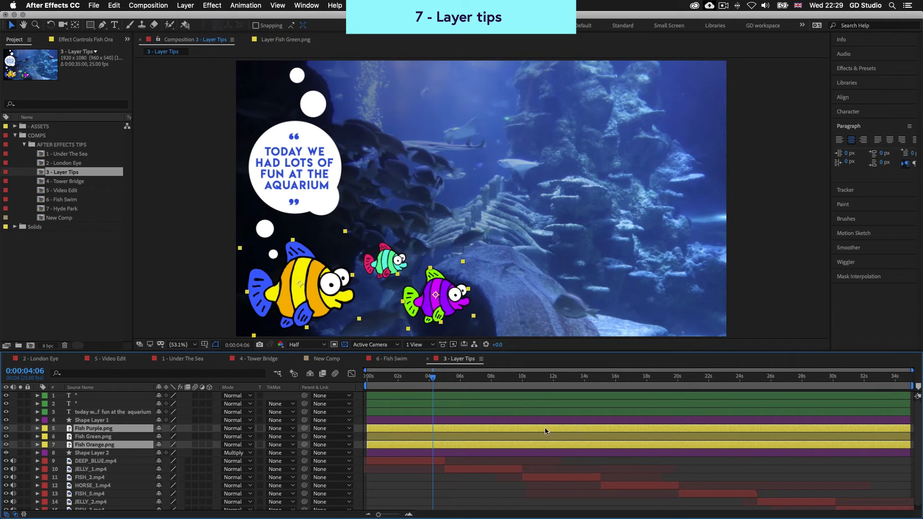
{"action": "left_click", "coordinate": [613, 431], "text": "super"}
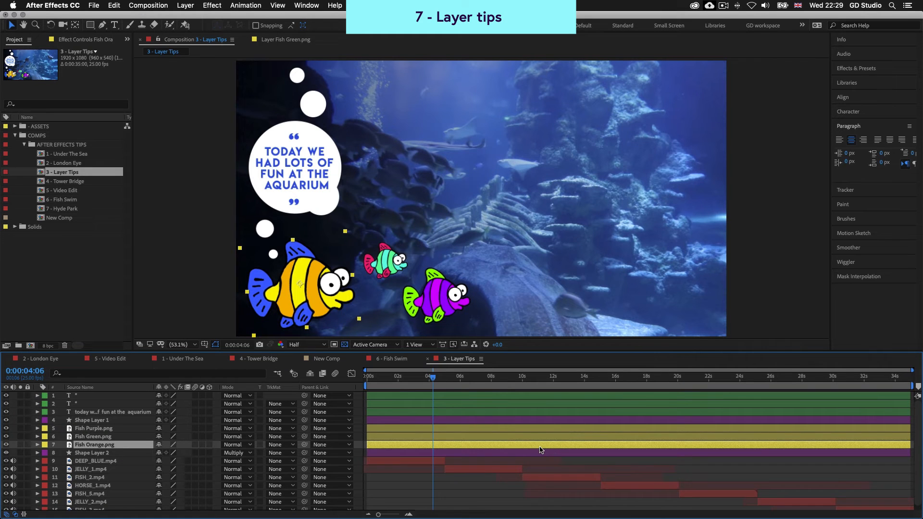
{"action": "left_click", "coordinate": [655, 445], "text": "super"}
{"action": "left_click", "coordinate": [605, 415]}
{"action": "left_click", "coordinate": [611, 420]}
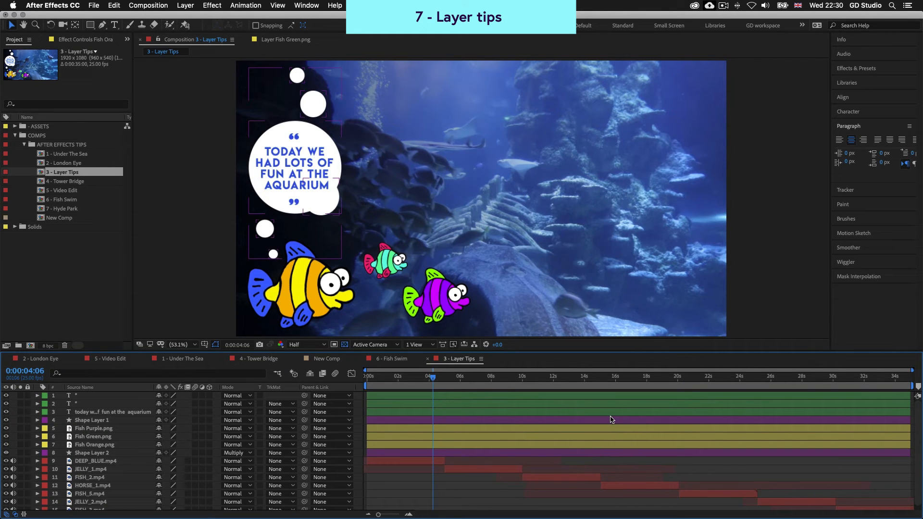
{"action": "left_click", "coordinate": [589, 413]}
Step: Select the Fish Orange layer and step the selection up, one layer at a time, to the text layers
{"action": "left_click", "coordinate": [499, 446]}
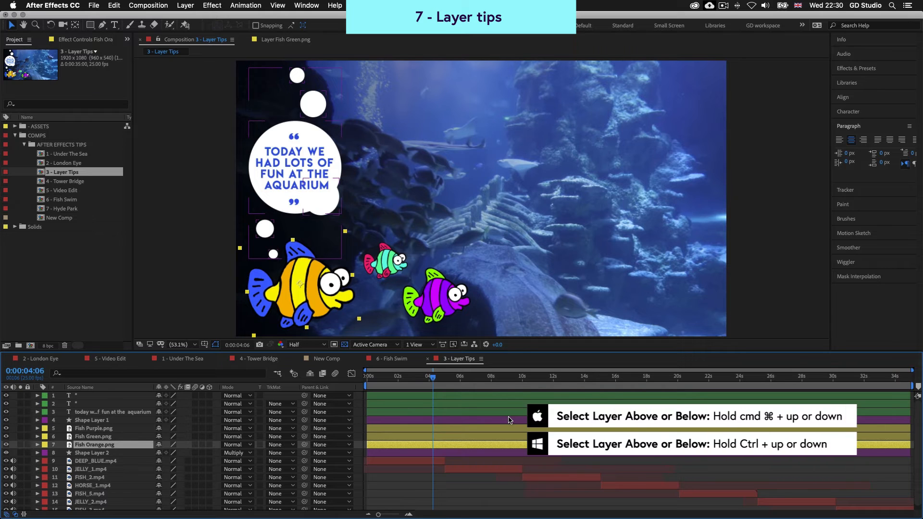
{"action": "key", "text": "super+Up"}
{"action": "key", "text": "super+Up"}
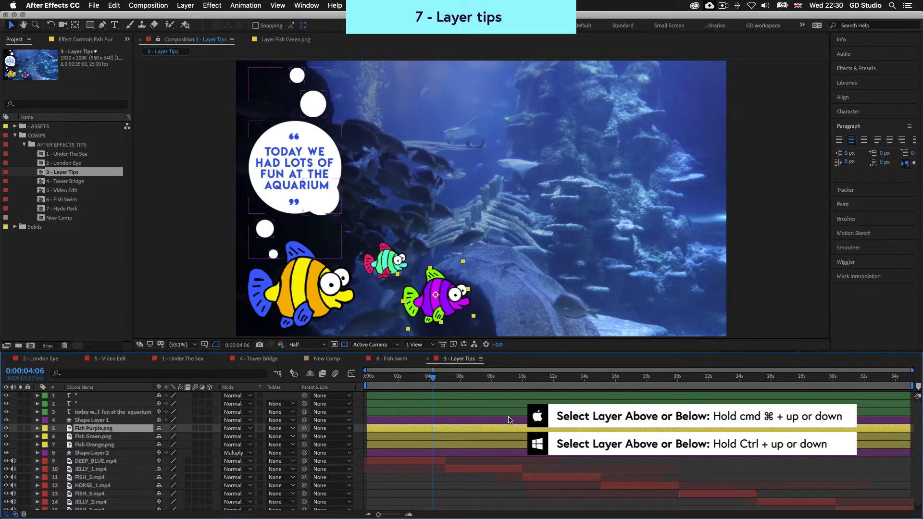
{"action": "key", "text": "super+Up"}
{"action": "key", "text": "super+Up"}
{"action": "key", "text": "super+Up"}
{"action": "key", "text": "super+Up"}
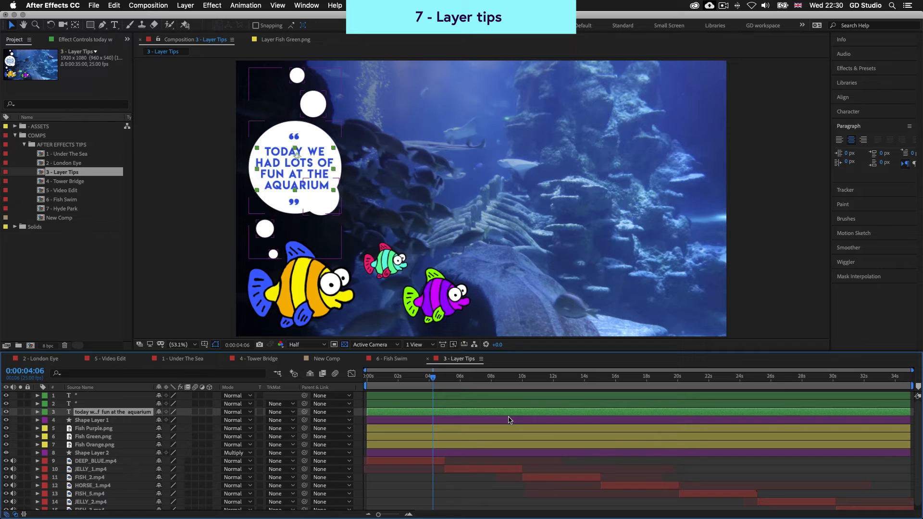
Step: Step the selection down through the stack past the fish layers and back up to the Fish Orange layer
{"action": "key", "text": "super+Down"}
{"action": "key", "text": "super+Down"}
{"action": "key", "text": "super+Down"}
{"action": "key", "text": "super+Down"}
{"action": "key", "text": "super+Down"}
{"action": "key", "text": "super+Down"}
{"action": "key", "text": "super+Down"}
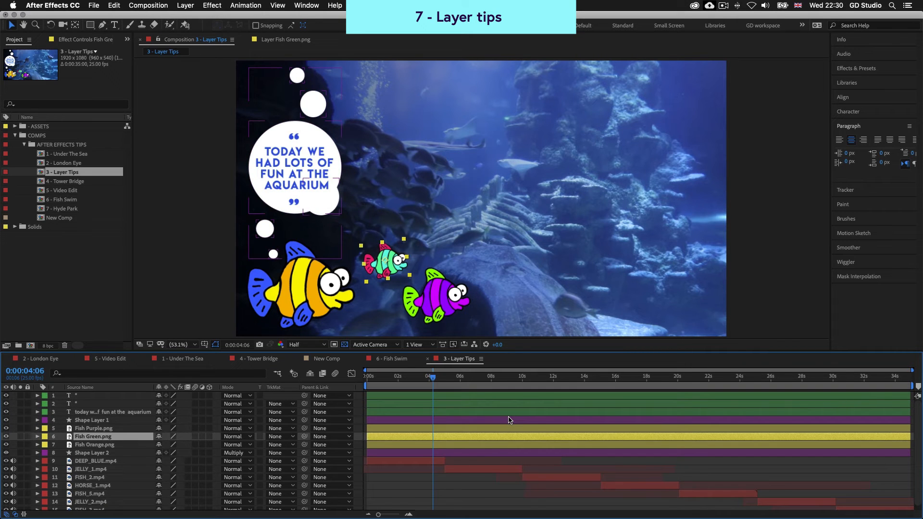
{"action": "key", "text": "super+Down"}
{"action": "key", "text": "super+Down"}
{"action": "key", "text": "super+Down"}
{"action": "key", "text": "super+Up"}
{"action": "key", "text": "super+Up"}
{"action": "key", "text": "super+Up"}
{"action": "key", "text": "super+Up"}
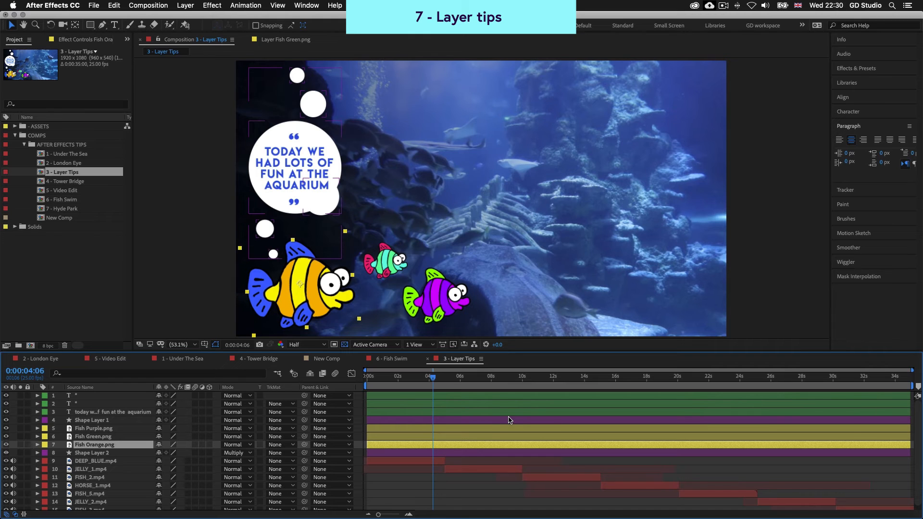
Step: Select the Fish Green layer and move it down the layer stack one position at a time, below Fish Orange
{"action": "left_click", "coordinate": [478, 435]}
{"action": "left_click", "coordinate": [477, 428]}
{"action": "left_click", "coordinate": [479, 422]}
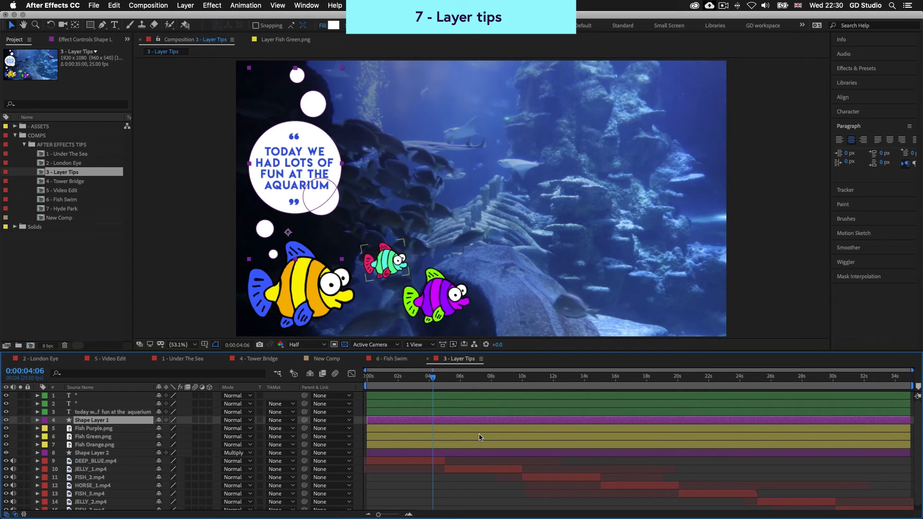
{"action": "left_click", "coordinate": [479, 438]}
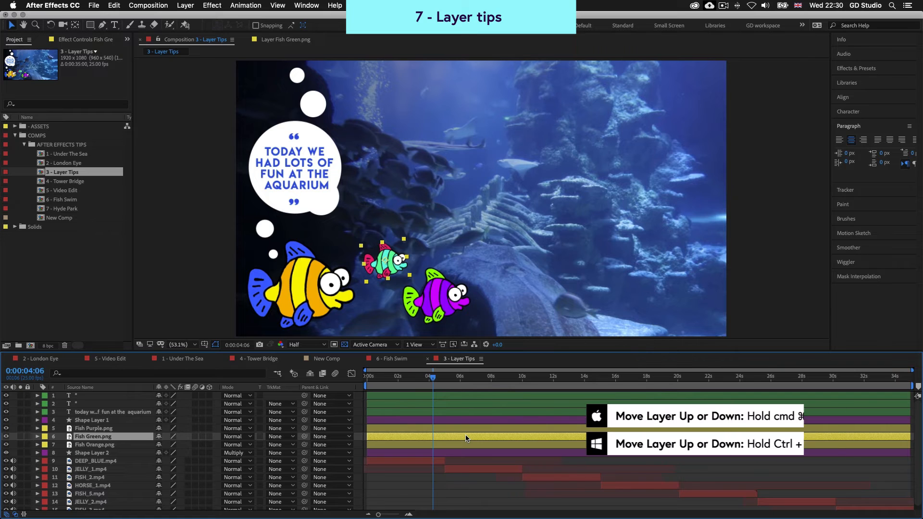
{"action": "key", "text": "super+bracketleft"}
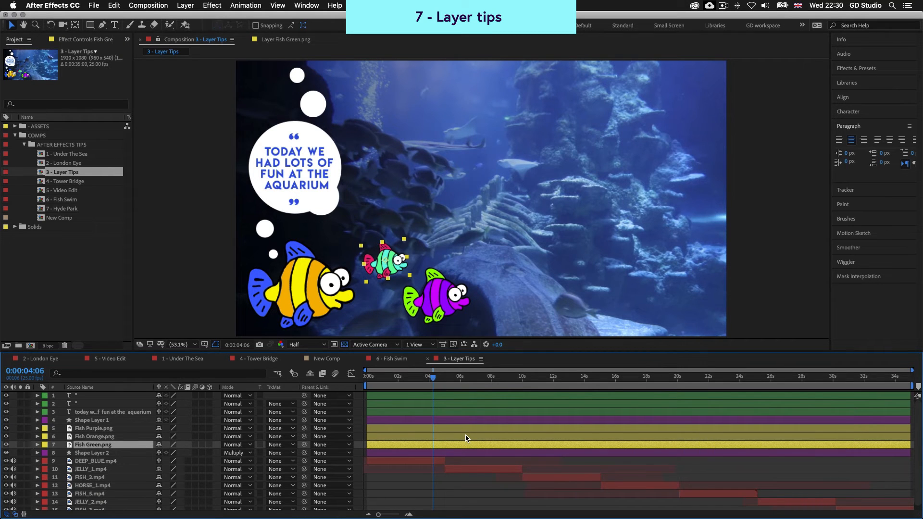
{"action": "key", "text": "super+bracketleft"}
{"action": "key", "text": "super+bracketleft"}
{"action": "key", "text": "super+bracketleft"}
{"action": "key", "text": "super+bracketleft"}
{"action": "key", "text": "super+bracketleft"}
Step: Move the Fish Green layer up the stack one position at a time to second place, just below the first text layer
{"action": "key", "text": "super+bracketright"}
{"action": "key", "text": "super+bracketright"}
{"action": "key", "text": "super+bracketright"}
{"action": "key", "text": "super+bracketright"}
{"action": "key", "text": "super+bracketright"}
{"action": "key", "text": "super+bracketright"}
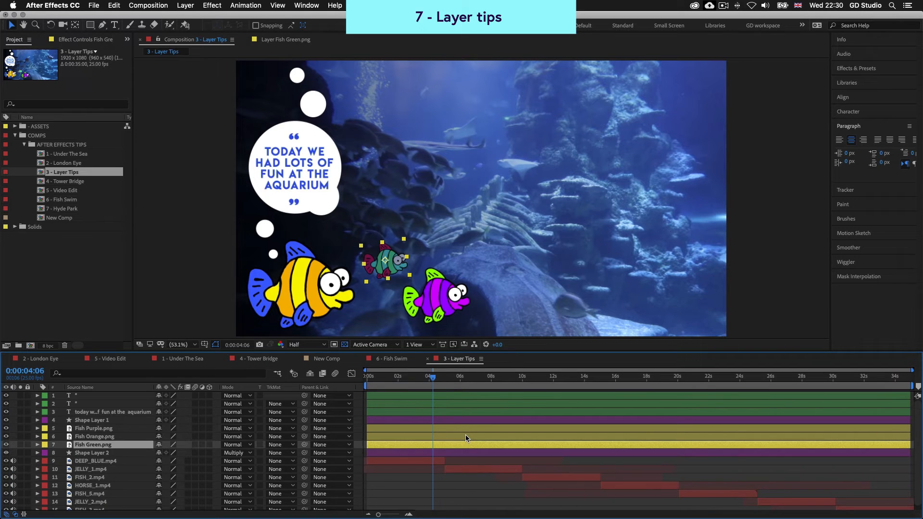
{"action": "key", "text": "super+bracketright"}
{"action": "key", "text": "super+bracketright"}
{"action": "key", "text": "super+bracketright"}
{"action": "key", "text": "super+bracketright"}
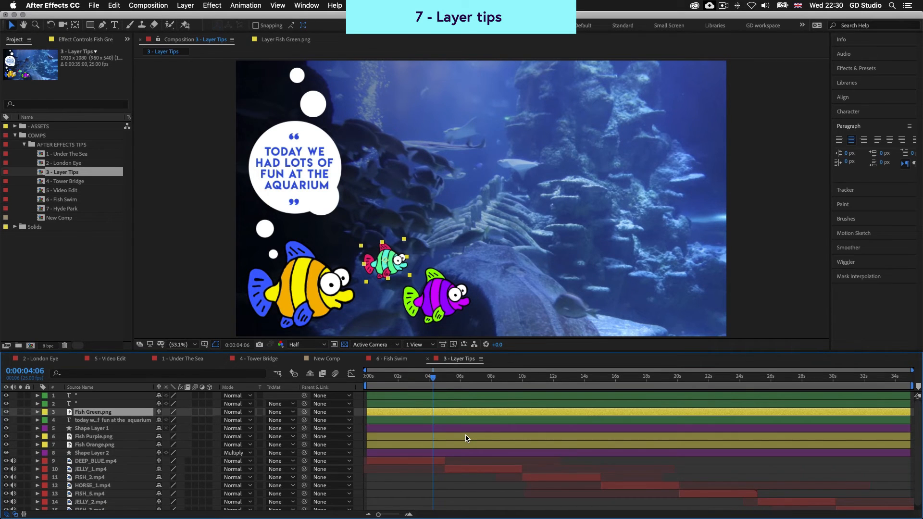
{"action": "key", "text": "super+bracketright"}
Step: Move the Fish Green layer back down the stack to sit between Fish Purple and Fish Orange
{"action": "key", "text": "super+bracketleft"}
{"action": "key", "text": "super+bracketleft"}
{"action": "key", "text": "super+bracketleft"}
{"action": "key", "text": "super+bracketleft"}
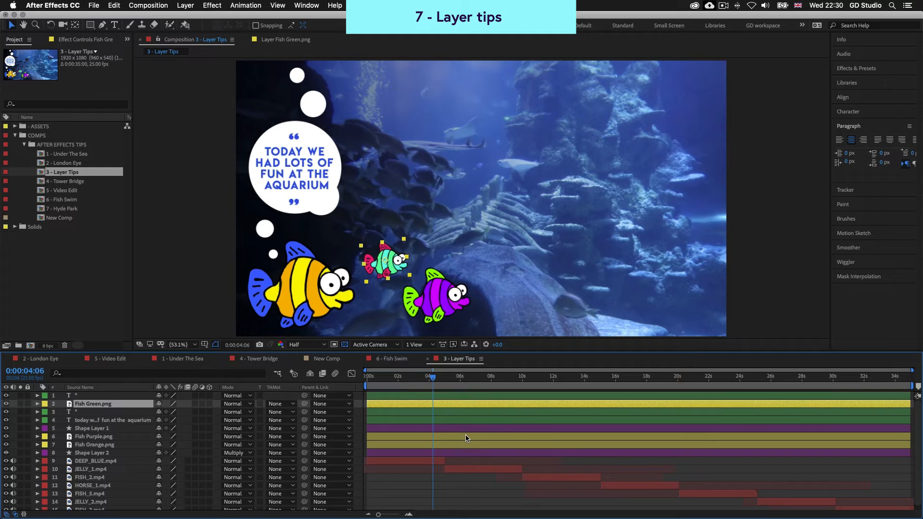
{"action": "key", "text": "super+bracketleft"}
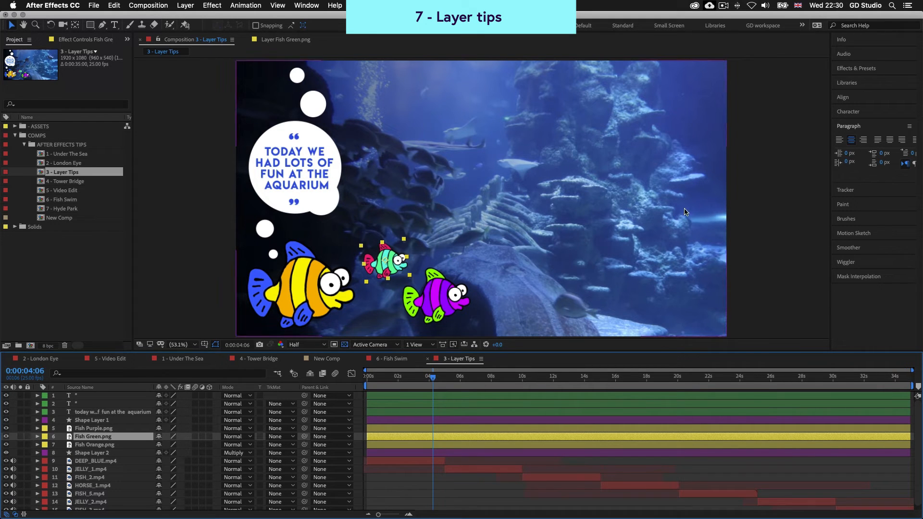
Step: Deselect the Fish Green layer, reselect it, and deselect all layers again
{"action": "left_click", "coordinate": [757, 214]}
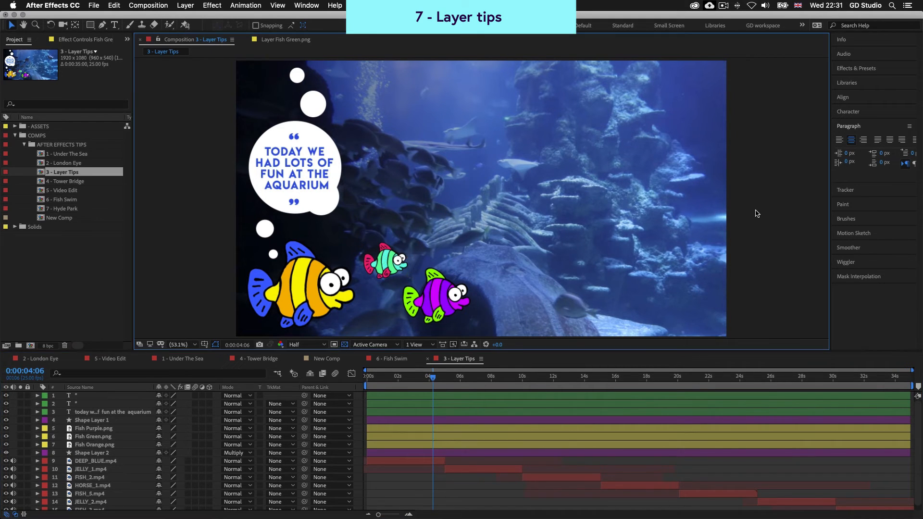
{"action": "left_click", "coordinate": [380, 264]}
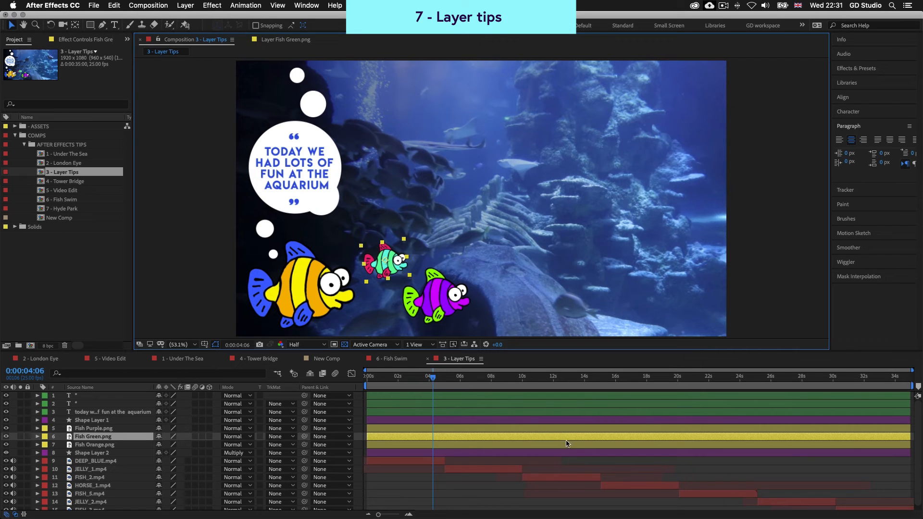
{"action": "left_click", "coordinate": [579, 463]}
{"action": "left_click", "coordinate": [447, 436]}
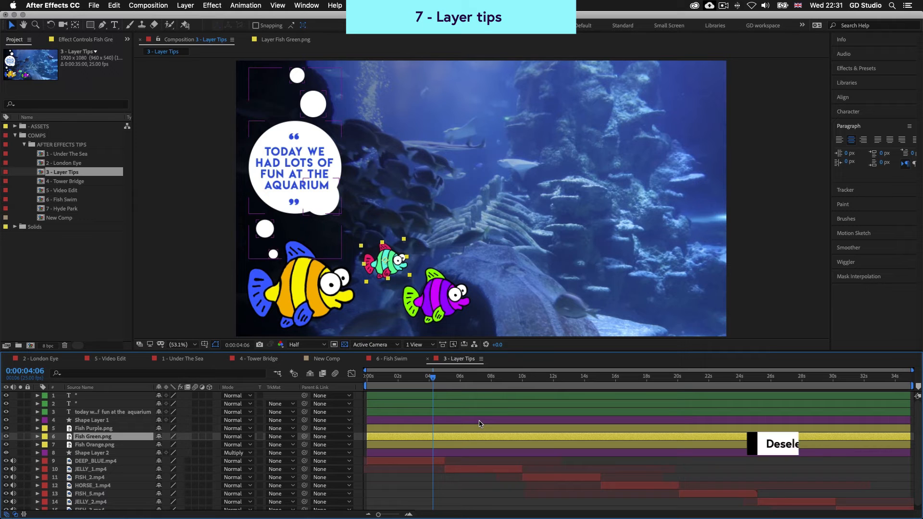
{"action": "key", "text": "F2"}
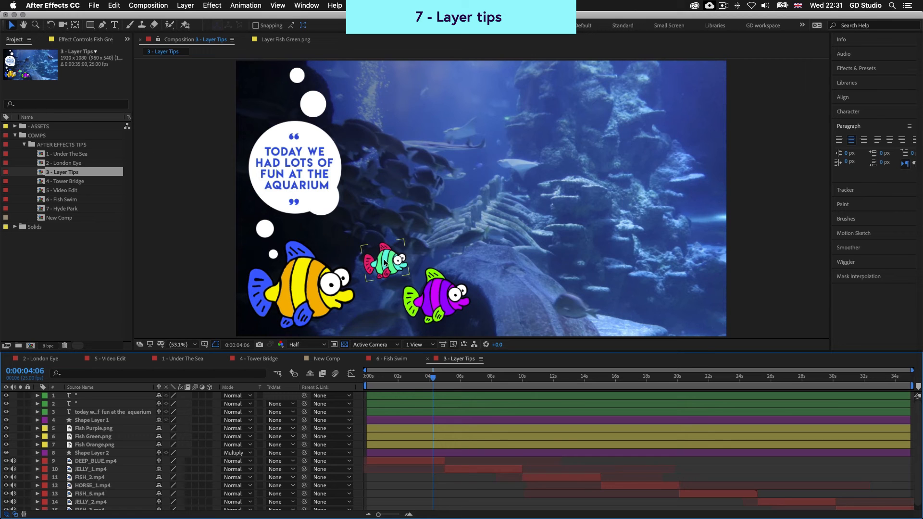
Step: Try adding new copies of Fish Green.png and Fish Orange.png from the ASSETS folder to the composition, and undo both additions
{"action": "left_click", "coordinate": [454, 278]}
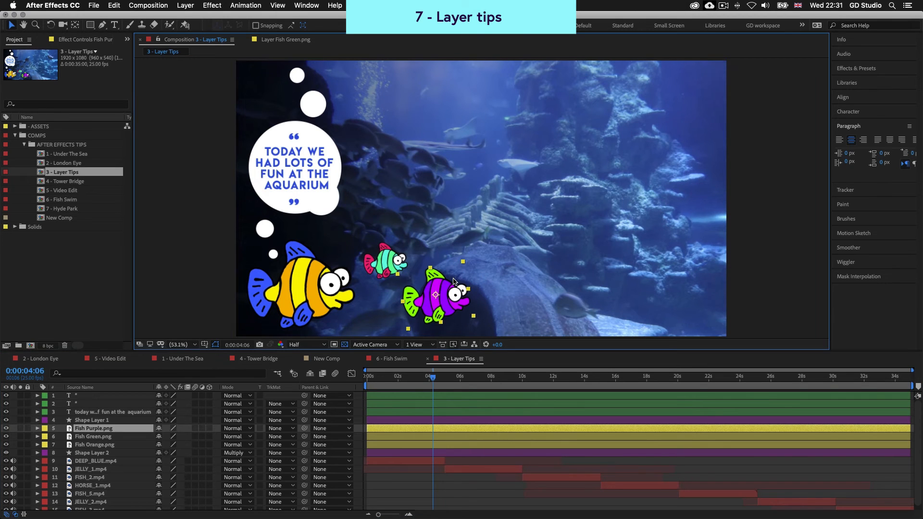
{"action": "left_click", "coordinate": [15, 127]}
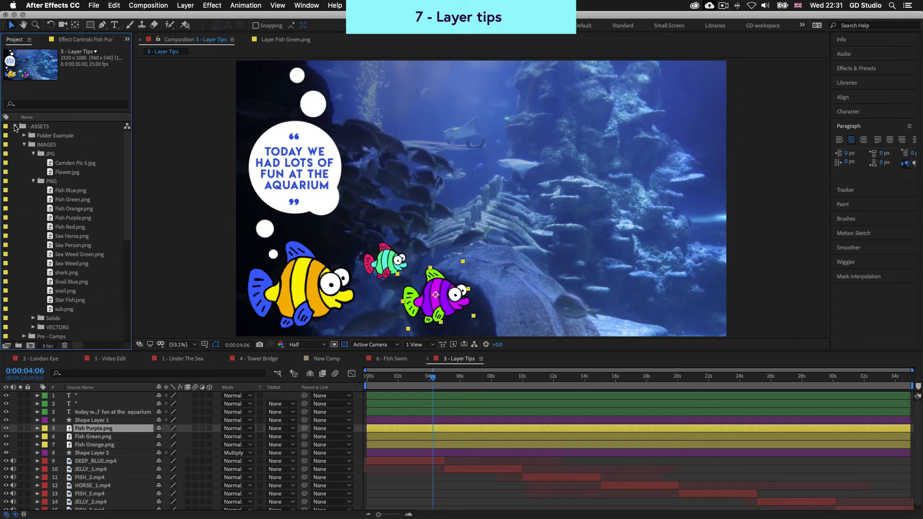
{"action": "left_click_drag", "start_coordinate": [71, 199], "coordinate": [434, 150]}
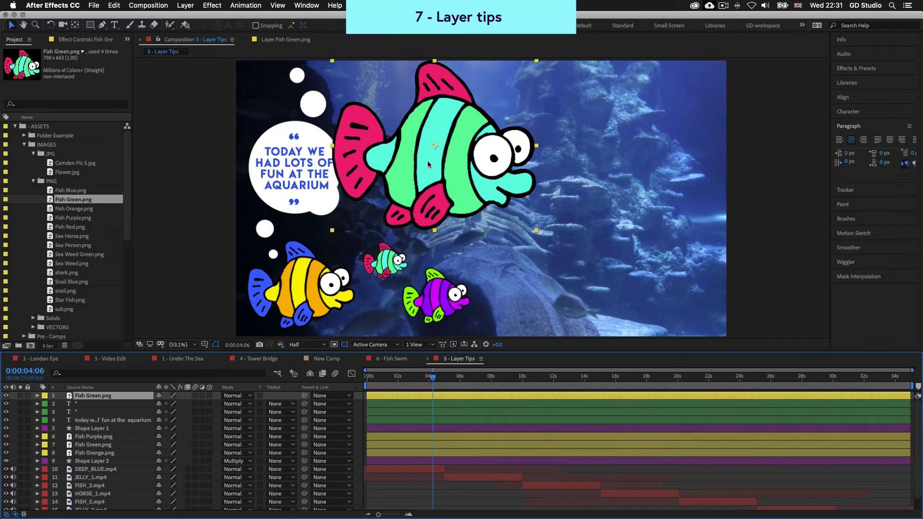
{"action": "left_click_drag", "start_coordinate": [73, 212], "coordinate": [606, 187]}
{"action": "key", "text": "ctrl+z"}
{"action": "key", "text": "ctrl+z"}
Step: Duplicate the Fish Purple layer and move the copy up and slightly right of the original fish
{"action": "left_click", "coordinate": [440, 291]}
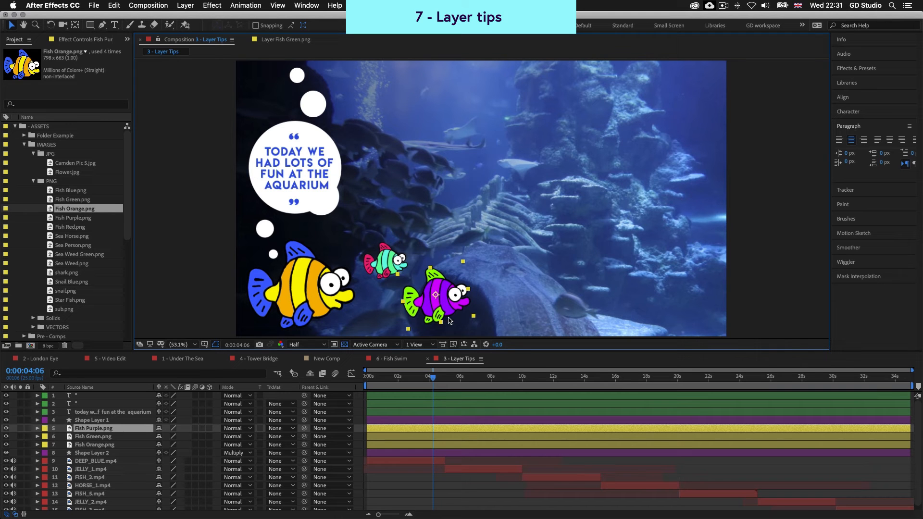
{"action": "key", "text": "super+d"}
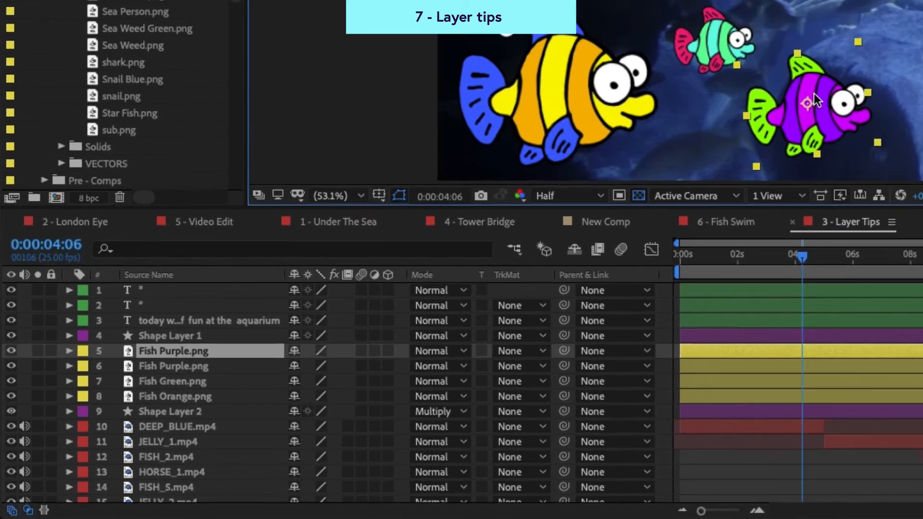
{"action": "left_click_drag", "start_coordinate": [814, 94], "coordinate": [469, 220]}
{"action": "key", "text": "Return"}
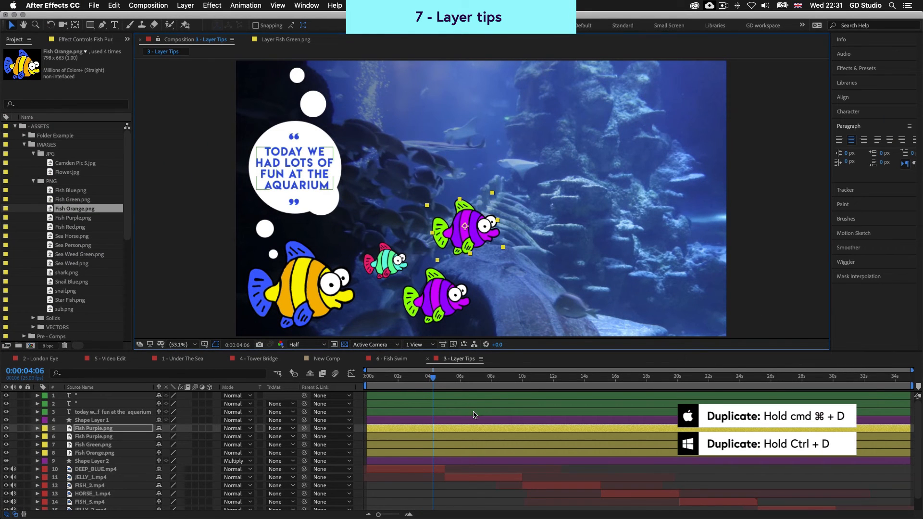
Step: Duplicate the purple fish three more times, spread the copies across the reef to the right, and deselect them
{"action": "key", "text": "super+d"}
{"action": "left_click_drag", "start_coordinate": [484, 228], "coordinate": [632, 262]}
{"action": "key", "text": "super+d"}
{"action": "key", "text": "super+d"}
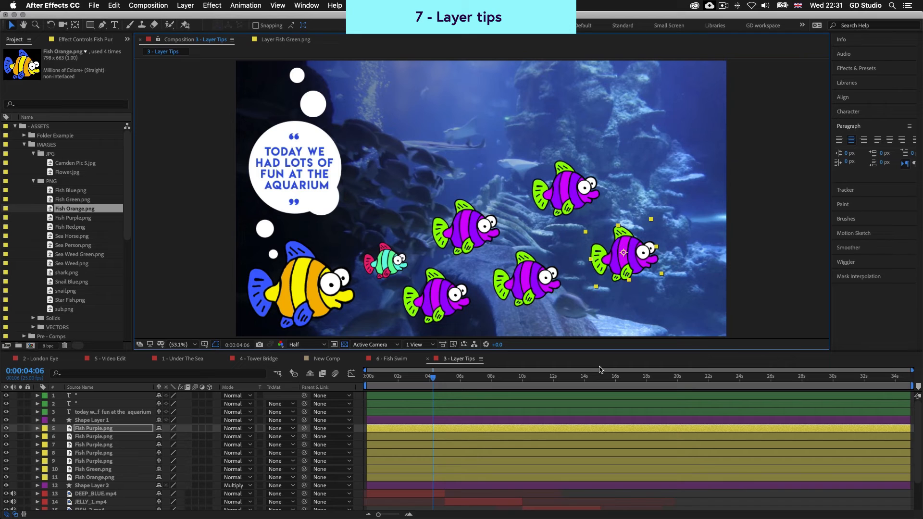
{"action": "left_click", "coordinate": [754, 306]}
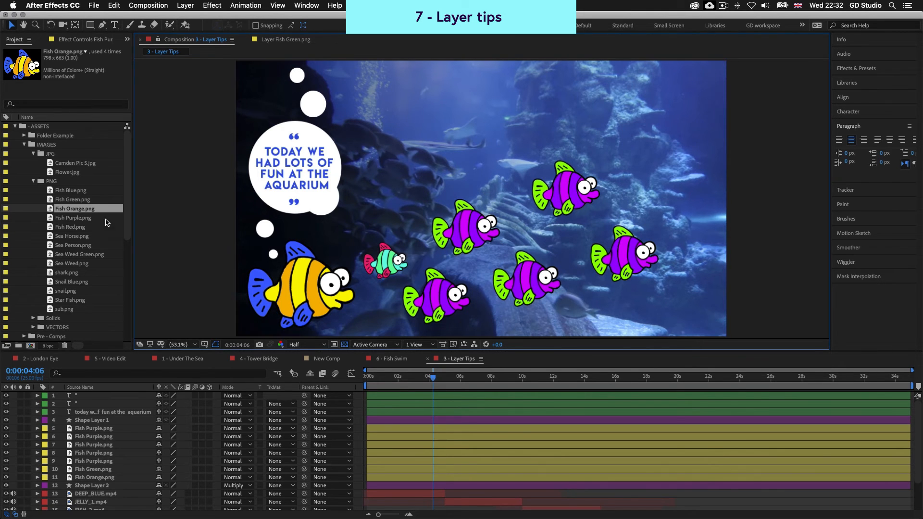
Step: Try adding Fish Orange.png from the PNG folder as a new full-size layer, and undo the addition
{"action": "left_click", "coordinate": [56, 182]}
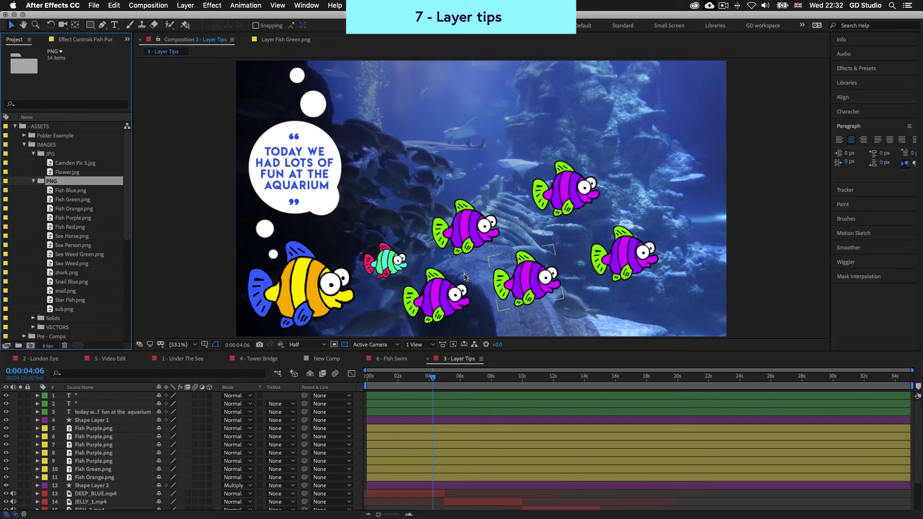
{"action": "left_click_drag", "start_coordinate": [74, 209], "coordinate": [493, 197]}
{"action": "key", "text": "super+z"}
{"action": "key", "text": "super+z"}
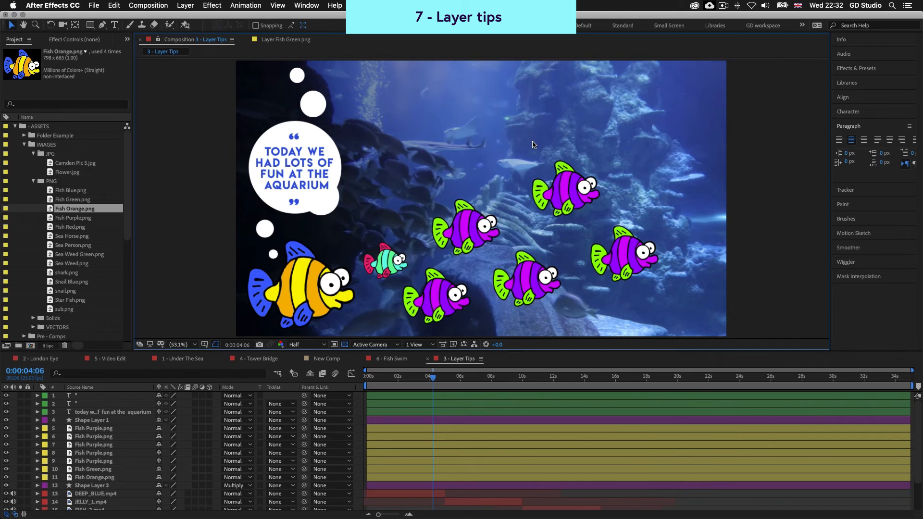
Step: Replace the lower middle purple fish copy with Fish Orange.png and the uppermost purple copy with Fish Red.png, keeping their size and position
{"action": "left_click", "coordinate": [535, 283]}
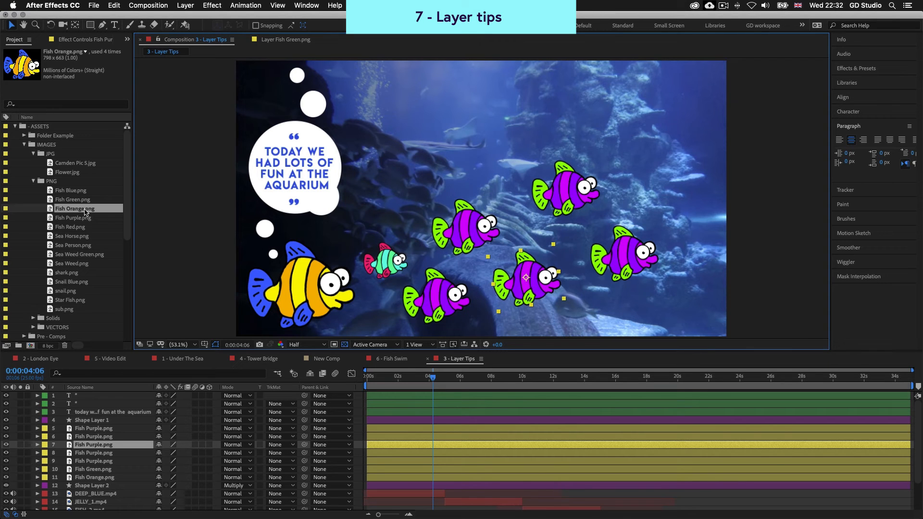
{"action": "left_click_drag", "start_coordinate": [63, 210], "coordinate": [91, 447]}
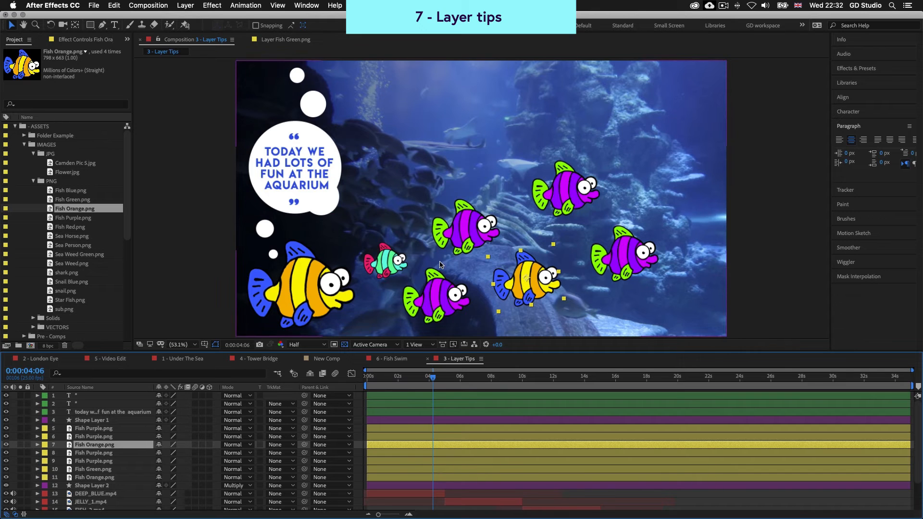
{"action": "left_click", "coordinate": [566, 203]}
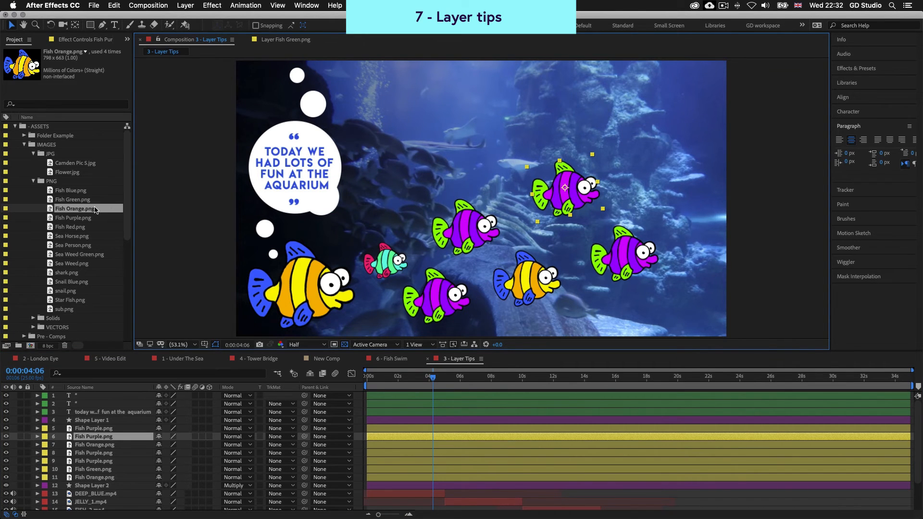
{"action": "left_click", "coordinate": [74, 228]}
{"action": "left_click_drag", "start_coordinate": [66, 230], "coordinate": [89, 439]}
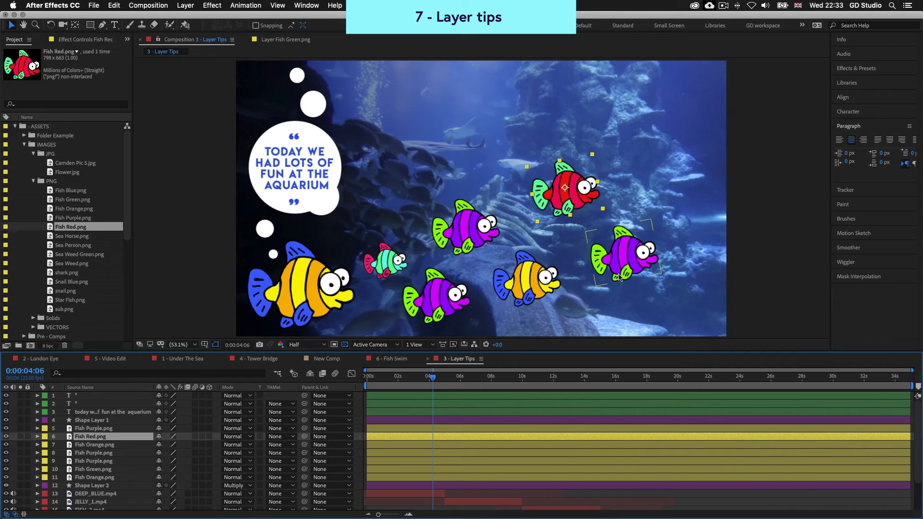
Step: Replace the DEEP_BLUE.mp4 background layer with FISH_5.mp4 from the AQUARIUM folder, keeping its timing, and nudge the playhead to 0:00:04:08
{"action": "left_click", "coordinate": [633, 263]}
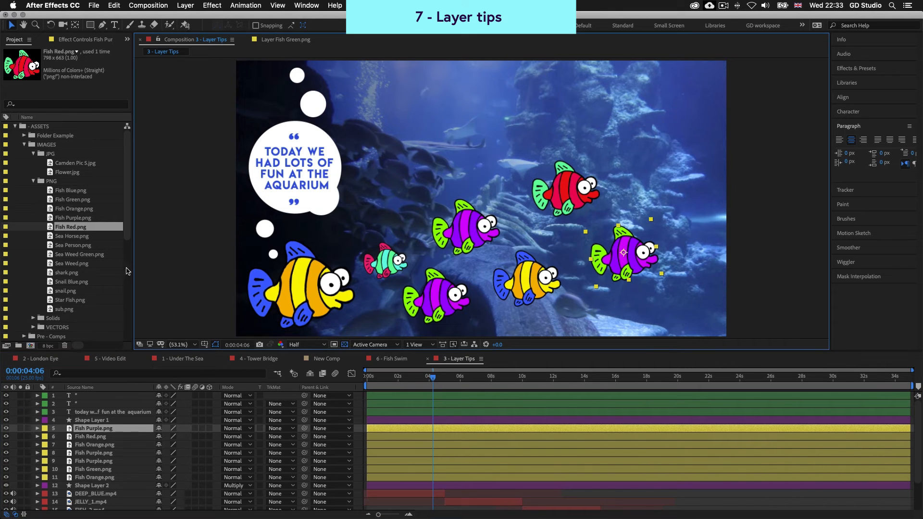
{"action": "scroll", "coordinate": [480, 477], "scroll_direction": "down", "scroll_amount": 2}
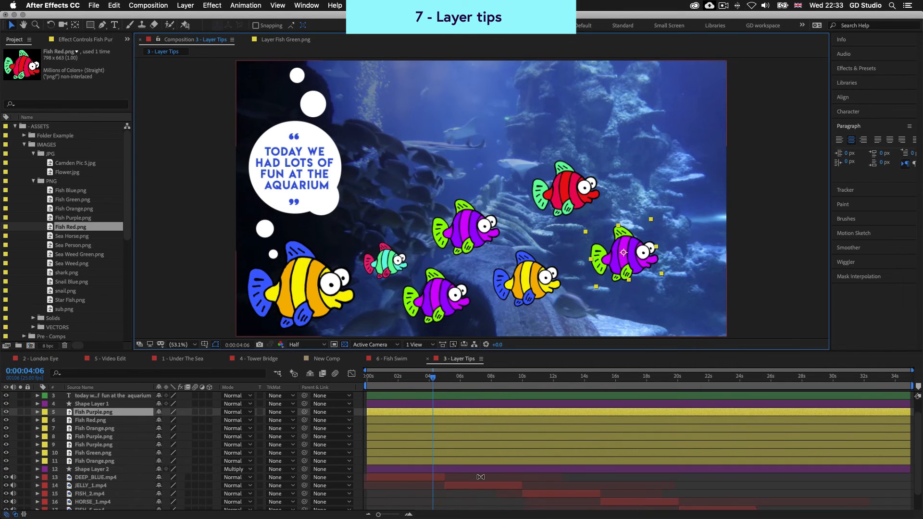
{"action": "left_click", "coordinate": [412, 480]}
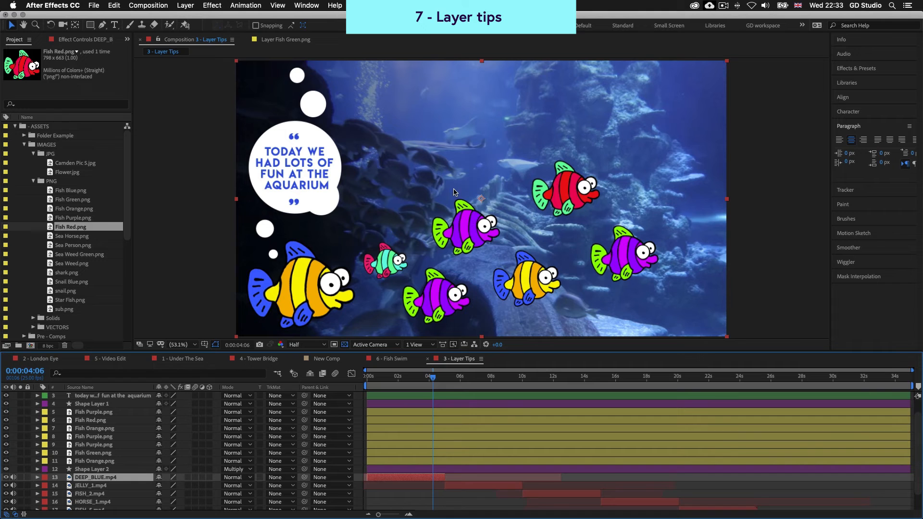
{"action": "mouse_move", "coordinate": [433, 381]}
{"action": "left_mouse_down"}
{"action": "mouse_move", "coordinate": [403, 380]}
{"action": "mouse_move", "coordinate": [433, 380]}
{"action": "left_mouse_up"}
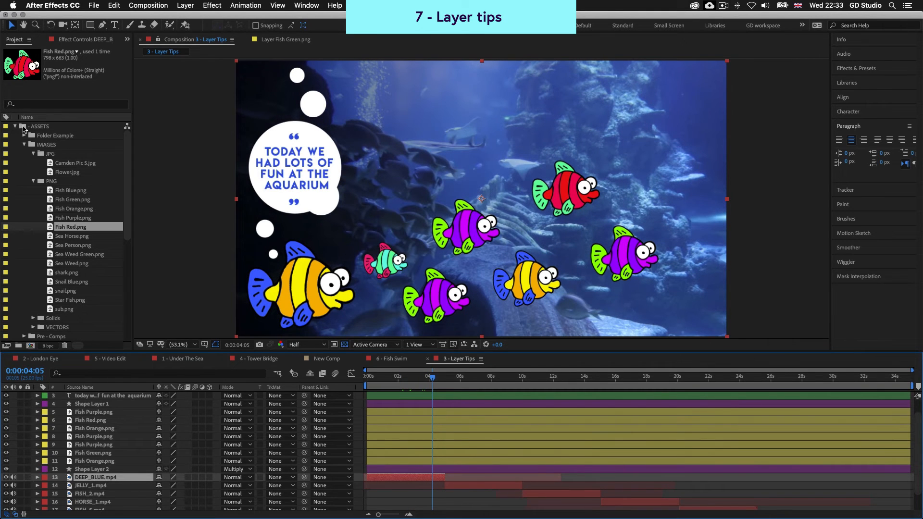
{"action": "scroll", "coordinate": [58, 189], "scroll_direction": "down", "scroll_amount": 4}
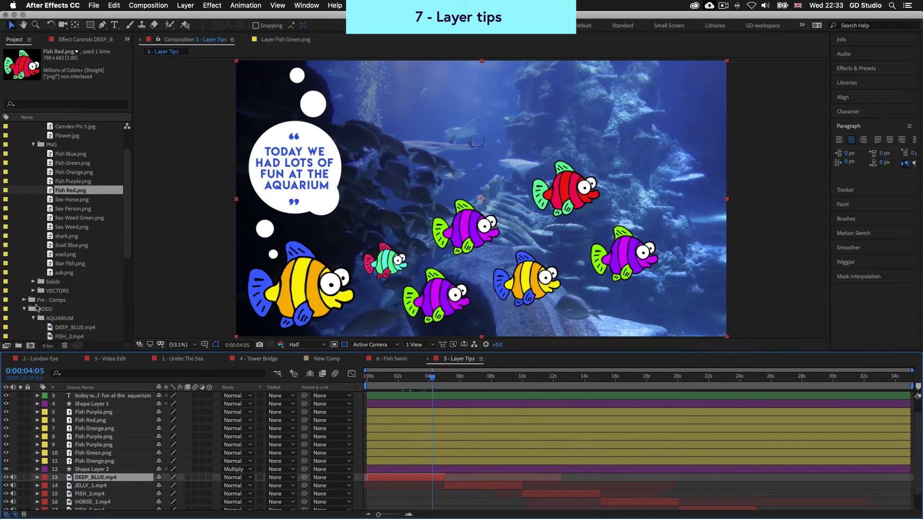
{"action": "scroll", "coordinate": [37, 308], "scroll_direction": "down", "scroll_amount": 5}
{"action": "left_click", "coordinate": [71, 283]}
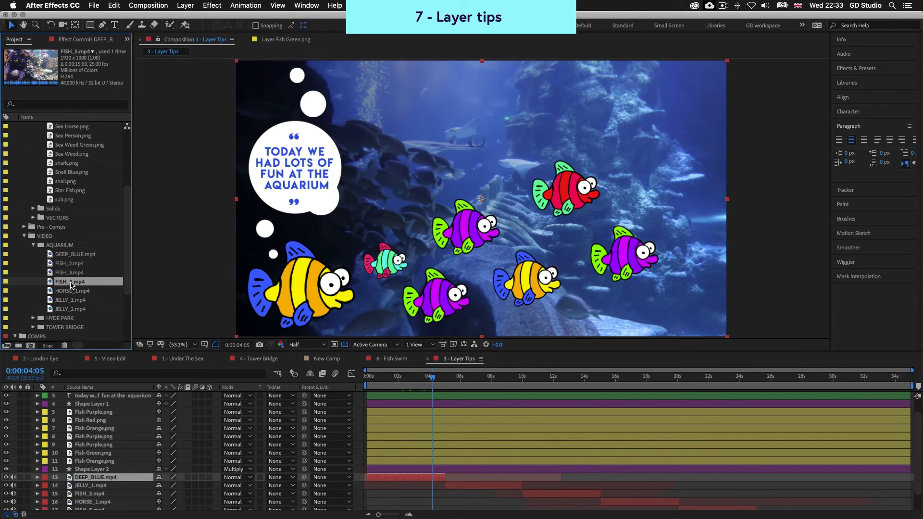
{"action": "left_click_drag", "start_coordinate": [64, 285], "coordinate": [94, 479]}
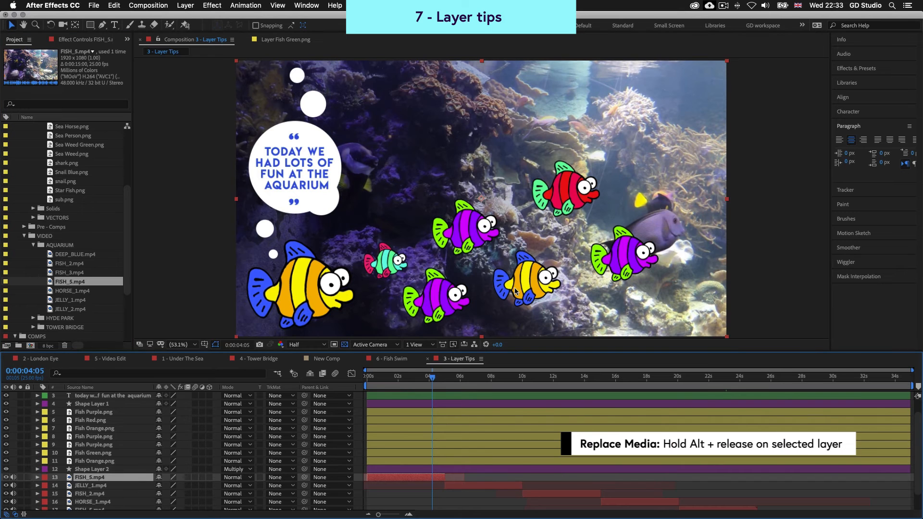
{"action": "mouse_move", "coordinate": [433, 378]}
{"action": "left_mouse_down"}
{"action": "mouse_move", "coordinate": [394, 379]}
{"action": "mouse_move", "coordinate": [434, 378]}
{"action": "left_mouse_up"}
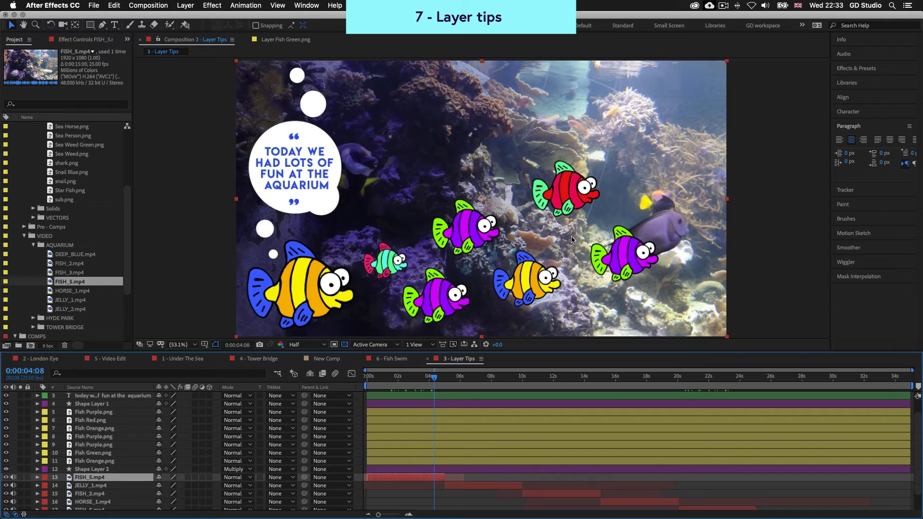
Step: Reveal the scale of the purple fish on layer 8, roughly double its size, and move it up beside the speech bubble
{"action": "left_click", "coordinate": [468, 230]}
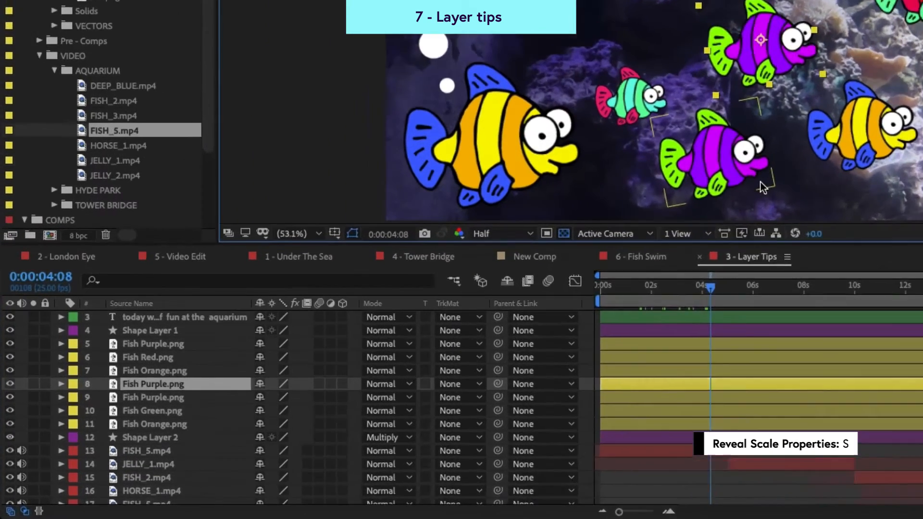
{"action": "key", "text": "s"}
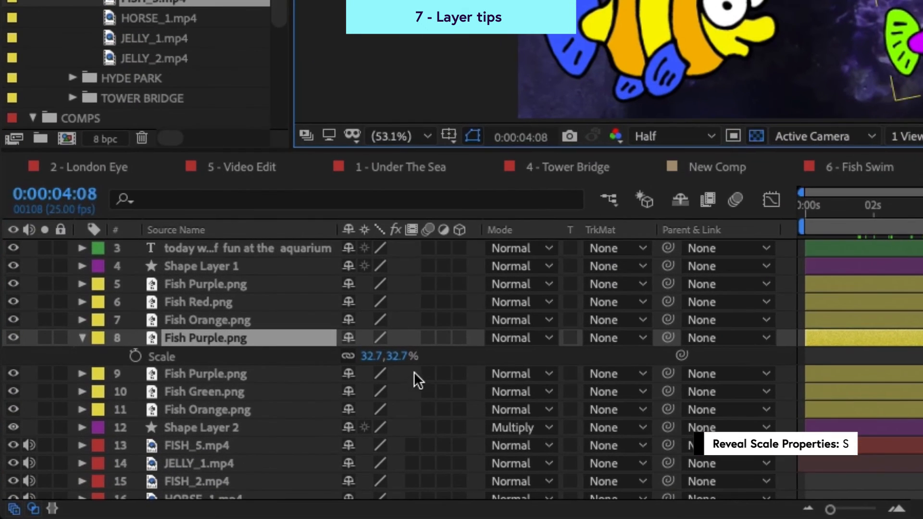
{"action": "left_click_drag", "start_coordinate": [397, 366], "coordinate": [424, 356]}
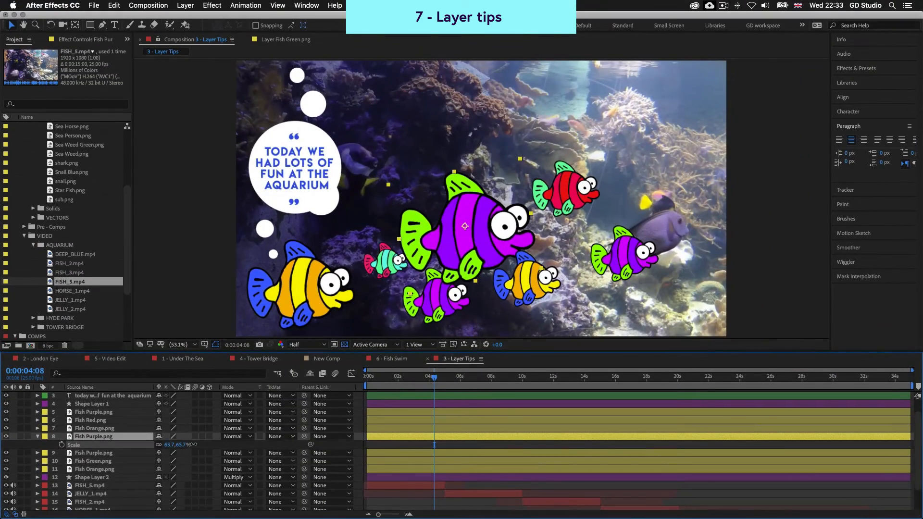
{"action": "left_click_drag", "start_coordinate": [193, 445], "coordinate": [189, 444]}
{"action": "left_click_drag", "start_coordinate": [490, 240], "coordinate": [470, 189]}
Step: Reveal the enlarged purple fish's opacity, lower it and return it to 100%, and briefly show its position before collapsing the layer
{"action": "key", "text": "t"}
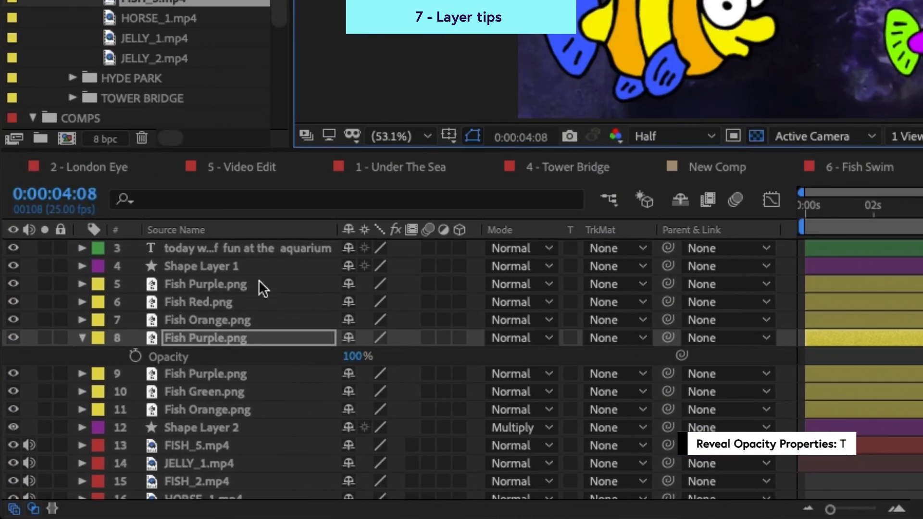
{"action": "left_click_drag", "start_coordinate": [358, 357], "coordinate": [336, 355]}
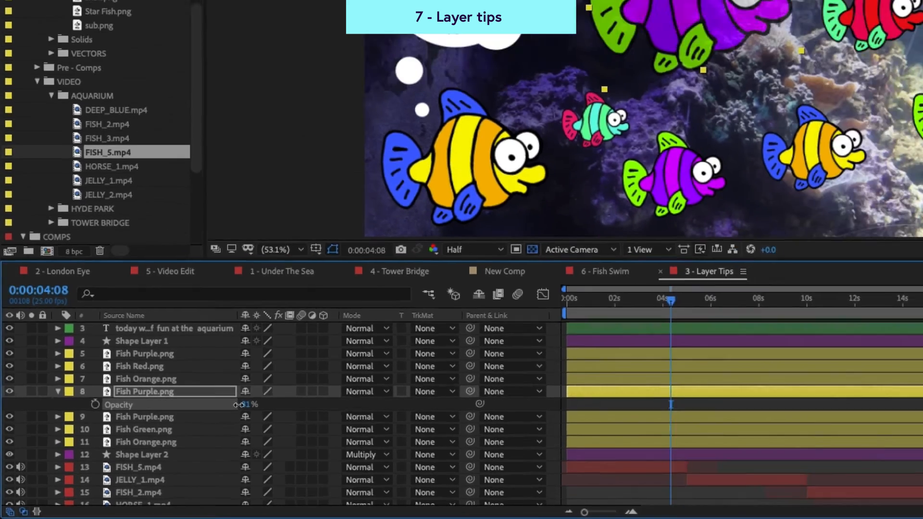
{"action": "mouse_move", "coordinate": [154, 445]}
{"action": "left_mouse_down"}
{"action": "mouse_move", "coordinate": [144, 445]}
{"action": "mouse_move", "coordinate": [163, 438]}
{"action": "left_mouse_up"}
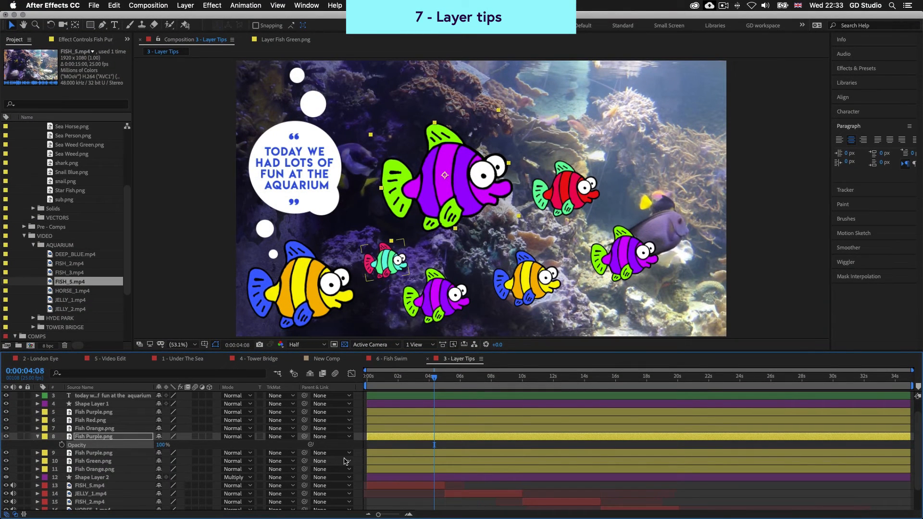
{"action": "key", "text": "p"}
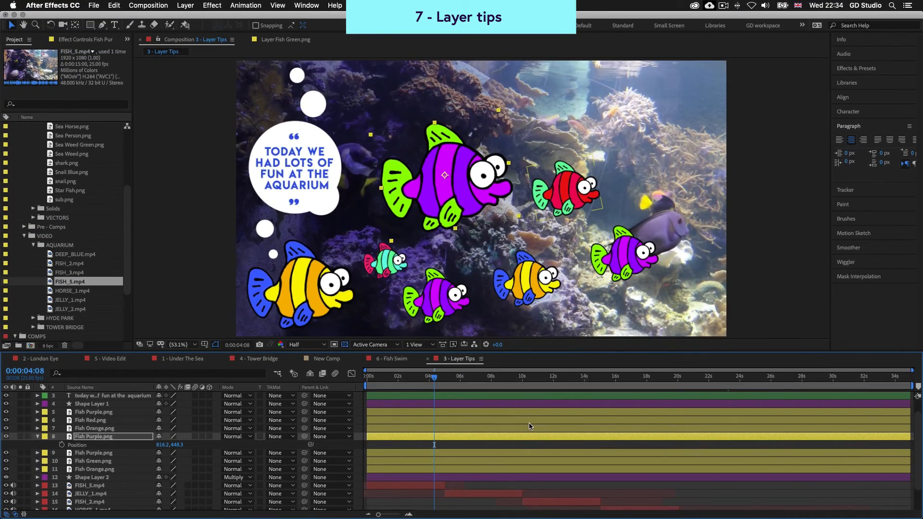
{"action": "left_click", "coordinate": [37, 437]}
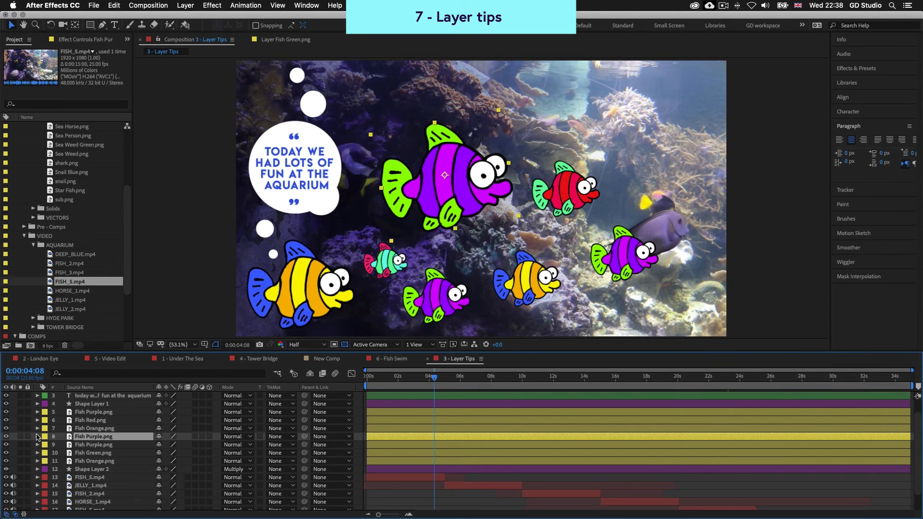
Step: Try the Green label colour on the enlarged purple fish layer and switch it back to Yellow
{"action": "left_click", "coordinate": [42, 436]}
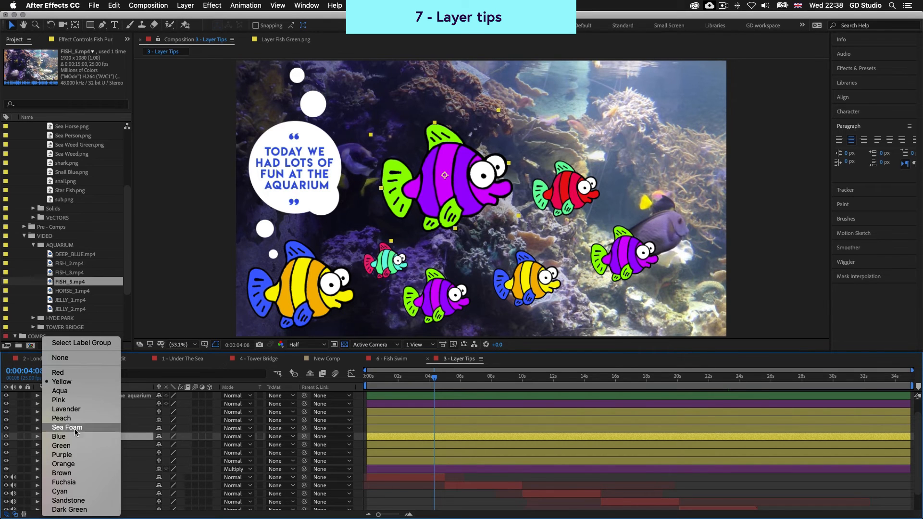
{"action": "left_click", "coordinate": [73, 446]}
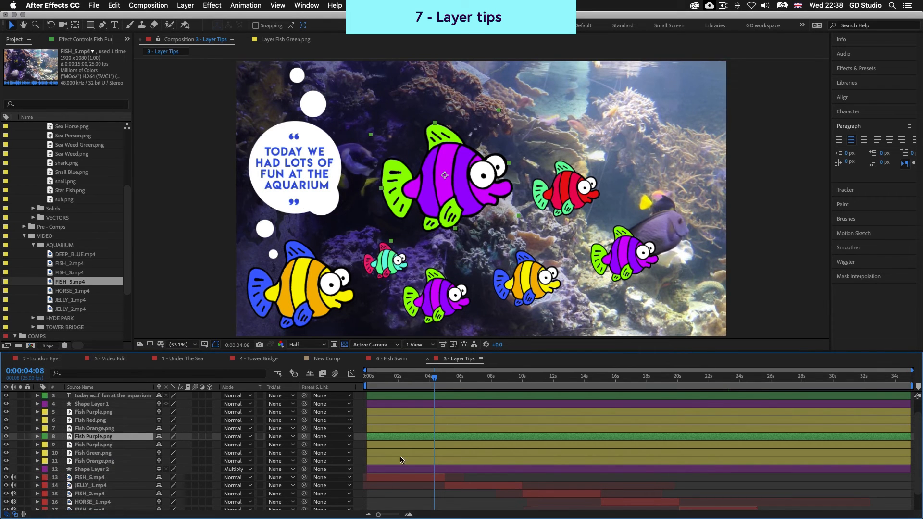
{"action": "left_click", "coordinate": [45, 436]}
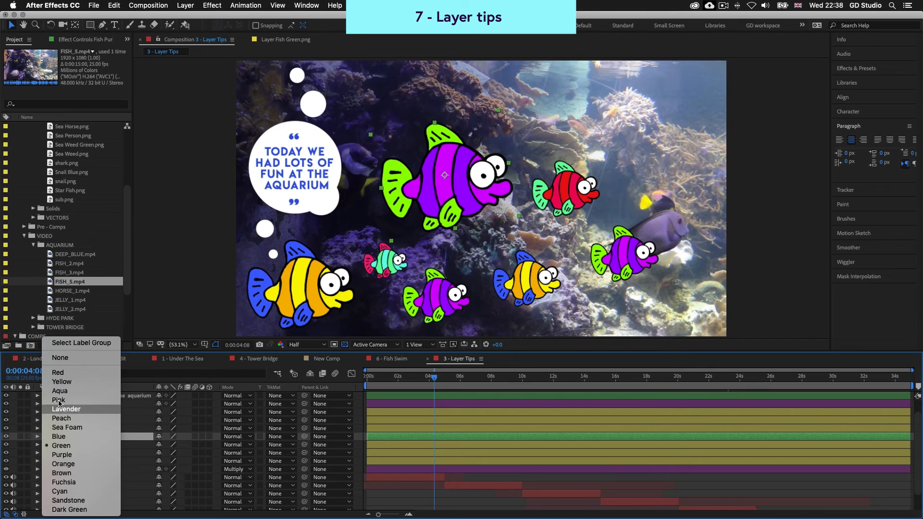
{"action": "left_click", "coordinate": [61, 382]}
Step: Select the JELLY_1.mp4 layer and scrub the timeline to 0:00:12:17
{"action": "left_click", "coordinate": [494, 427]}
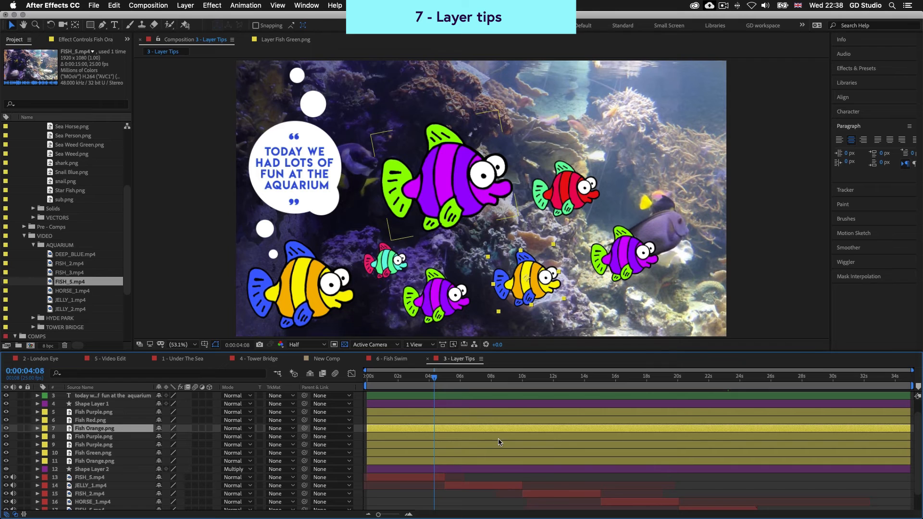
{"action": "left_click", "coordinate": [478, 483]}
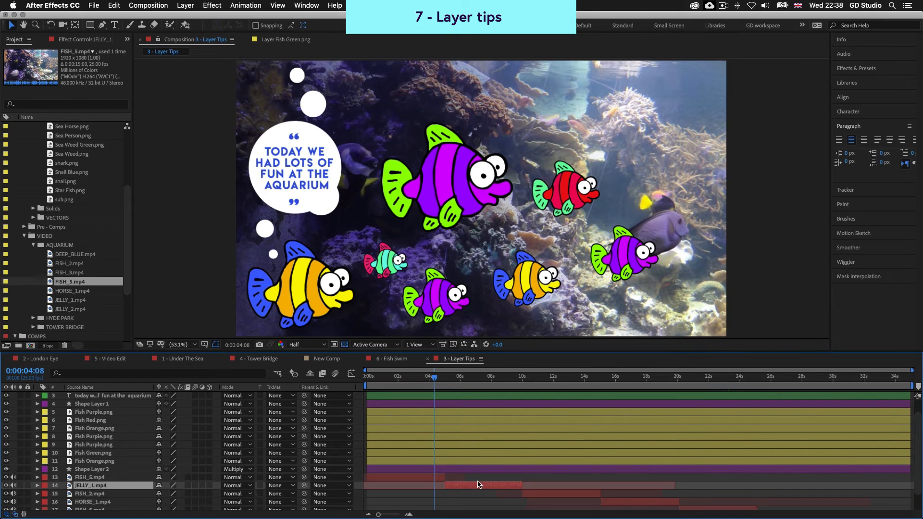
{"action": "scroll", "coordinate": [495, 461], "scroll_direction": "down", "scroll_amount": 1}
{"action": "left_click_drag", "start_coordinate": [473, 465], "coordinate": [448, 456]}
{"action": "left_click_drag", "start_coordinate": [434, 380], "coordinate": [565, 380]}
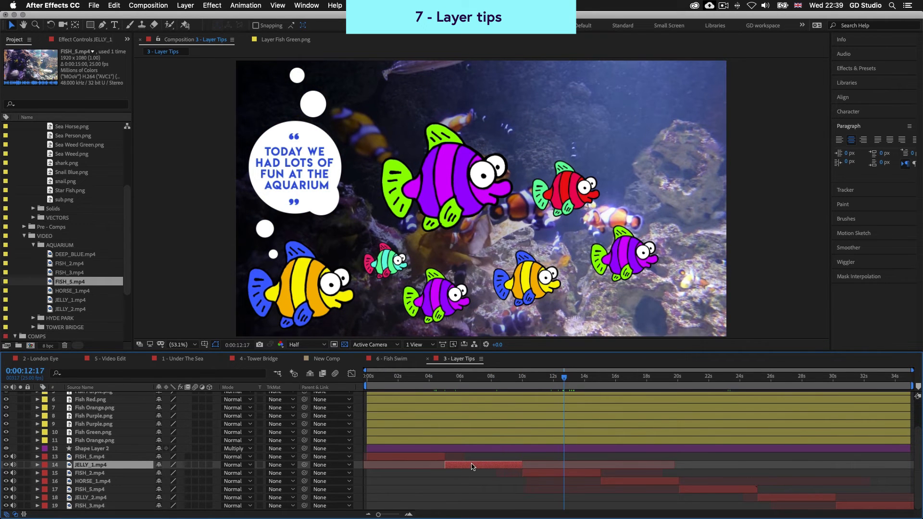
{"action": "mouse_move", "coordinate": [474, 466]}
{"action": "left_mouse_down"}
{"action": "mouse_move", "coordinate": [692, 467]}
{"action": "mouse_move", "coordinate": [461, 462]}
{"action": "left_mouse_up"}
{"action": "scroll", "coordinate": [570, 462], "scroll_direction": "up", "scroll_amount": 3}
{"action": "scroll", "coordinate": [570, 462], "scroll_direction": "down", "scroll_amount": 3}
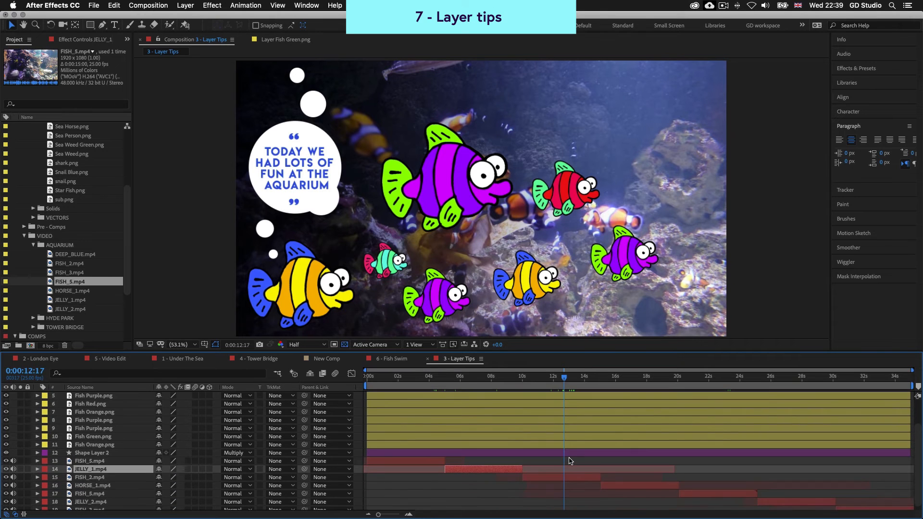
{"action": "scroll", "coordinate": [570, 461], "scroll_direction": "up", "scroll_amount": 3}
{"action": "scroll", "coordinate": [563, 464], "scroll_direction": "down", "scroll_amount": 3}
{"action": "scroll", "coordinate": [553, 469], "scroll_direction": "up", "scroll_amount": 3}
{"action": "scroll", "coordinate": [548, 473], "scroll_direction": "down", "scroll_amount": 3}
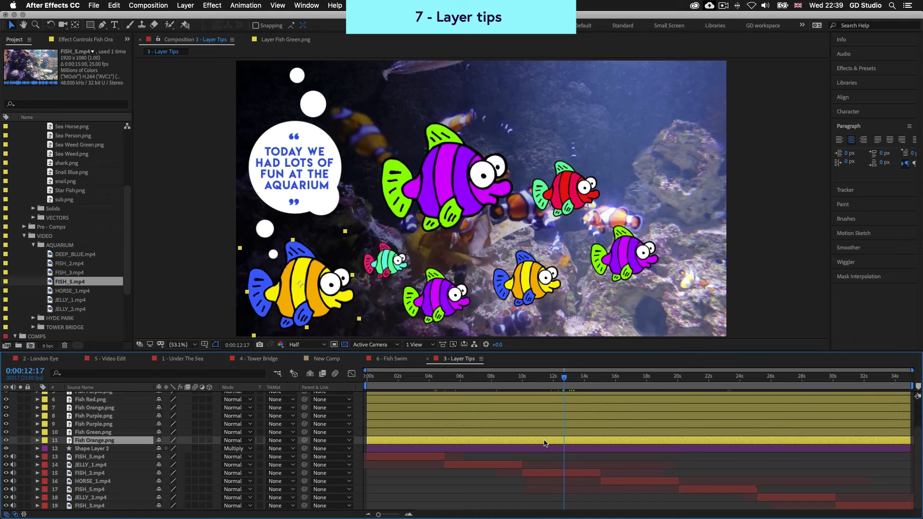
Step: Jump the playhead to the start and end of the Fish Orange.png layer 11, and do the same for JELLY_1.mp4
{"action": "scroll", "coordinate": [544, 442], "scroll_direction": "up", "scroll_amount": 1}
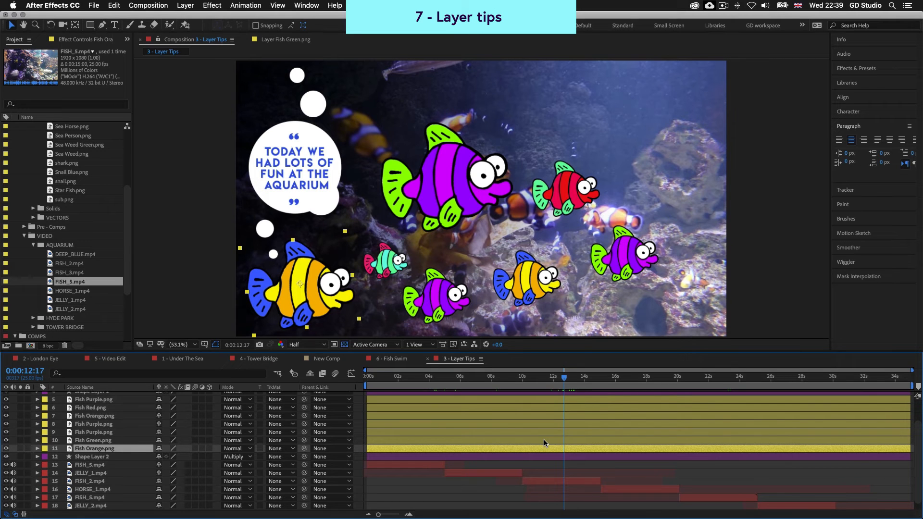
{"action": "key", "text": "i"}
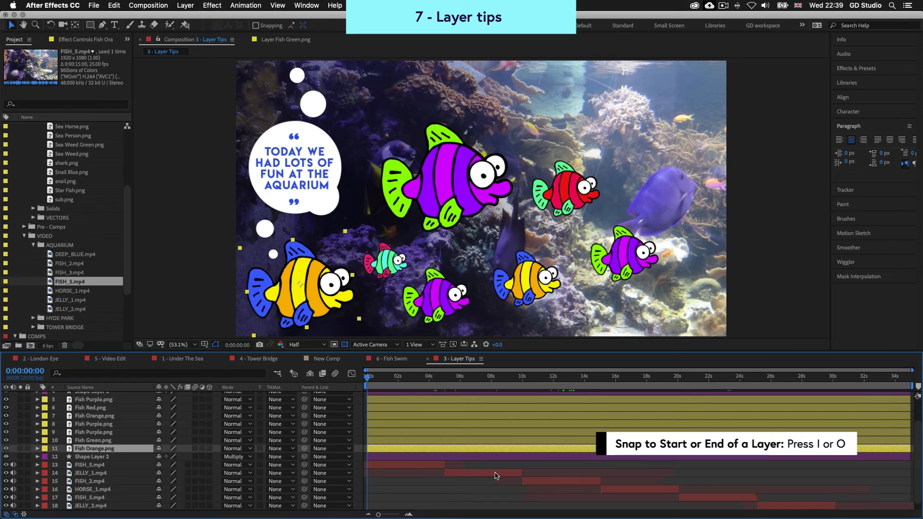
{"action": "key", "text": "o"}
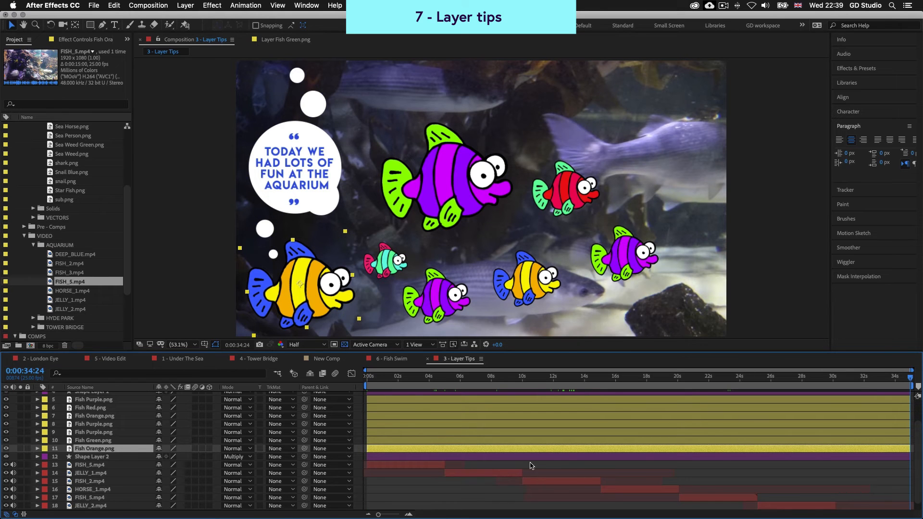
{"action": "left_click", "coordinate": [507, 476]}
{"action": "key", "text": "i"}
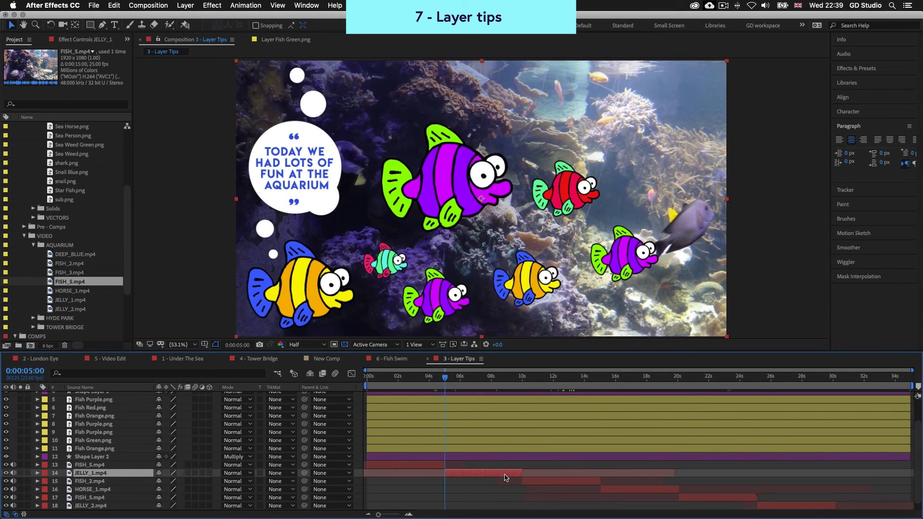
{"action": "key", "text": "o"}
Step: Jump the playhead to the in and out points of the HORSE_1.mp4 layer and of the FISH_5.mp4 layer 17
{"action": "left_click", "coordinate": [540, 482]}
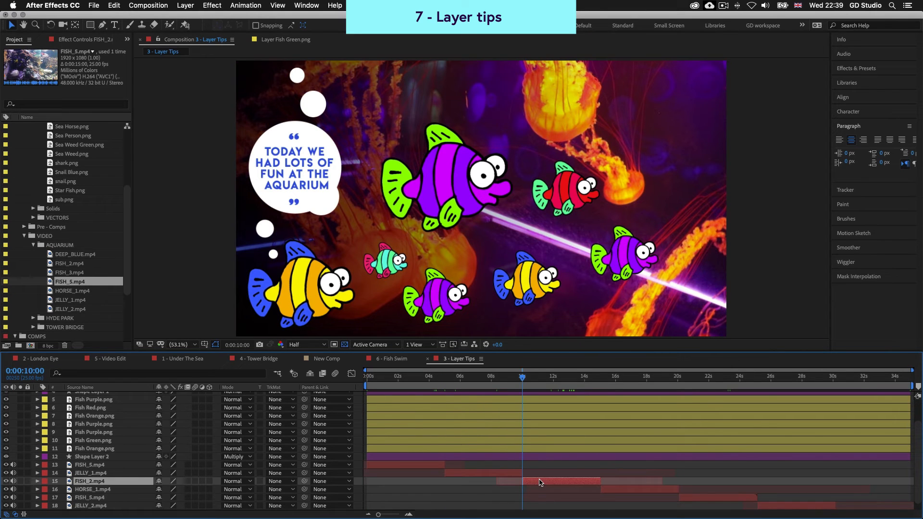
{"action": "left_click", "coordinate": [638, 490]}
{"action": "key", "text": "i"}
{"action": "key", "text": "o"}
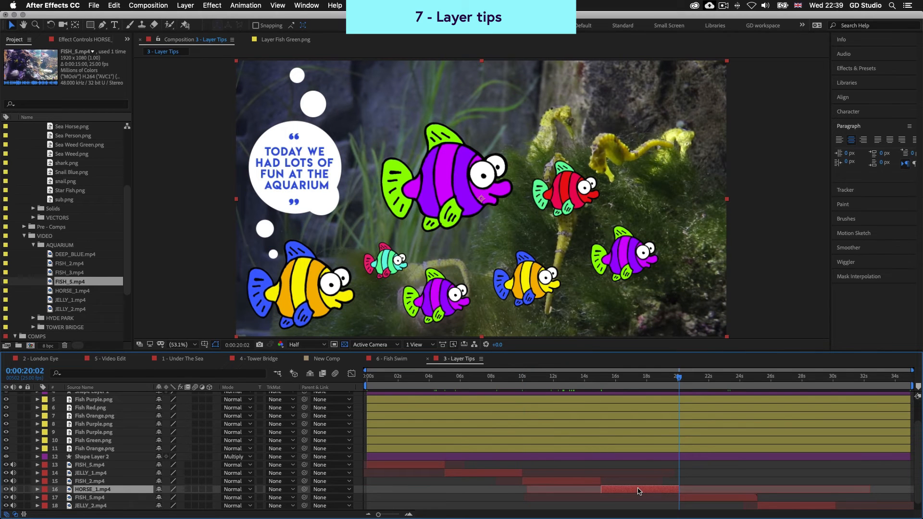
{"action": "left_click", "coordinate": [695, 498]}
{"action": "key", "text": "i"}
{"action": "key", "text": "o"}
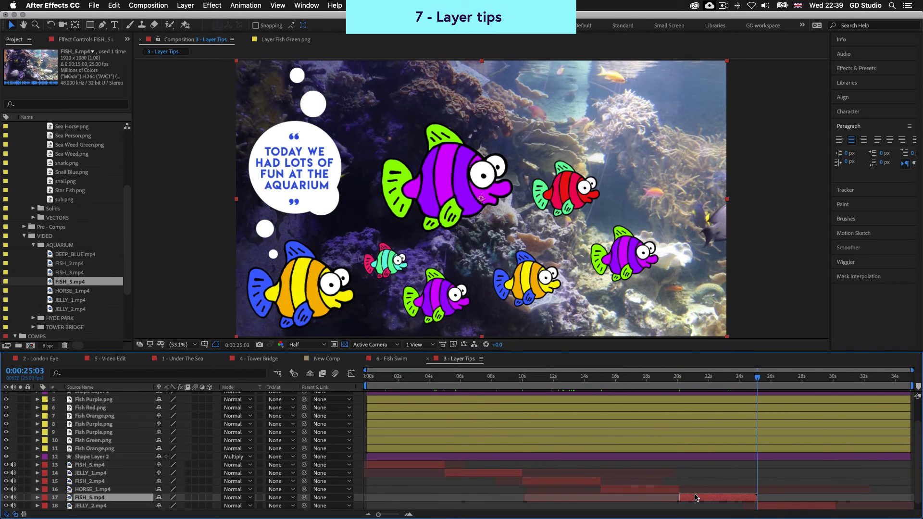
Step: Collapse the ASSETS folder, open the 5 - Video Edit composition, and make the timeline area shorter to enlarge the preview
{"action": "scroll", "coordinate": [581, 442], "scroll_direction": "down", "scroll_amount": 1}
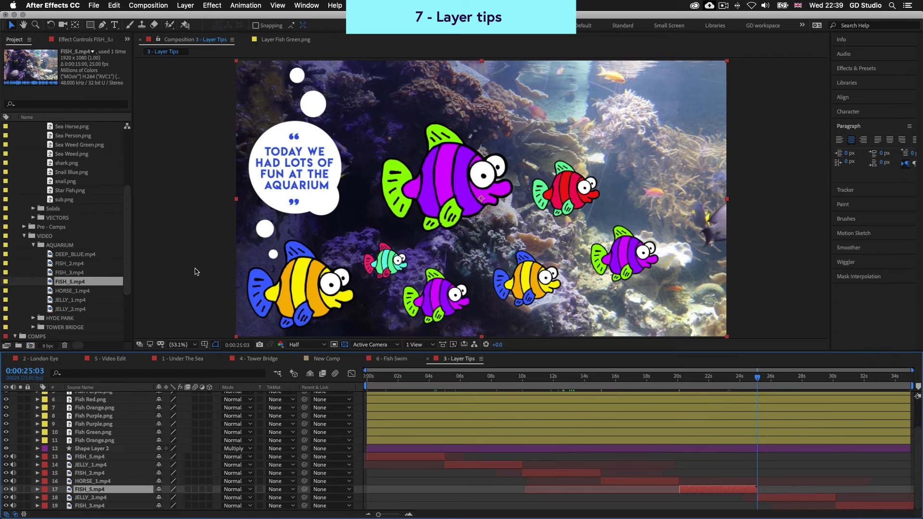
{"action": "scroll", "coordinate": [54, 196], "scroll_direction": "up", "scroll_amount": 5}
{"action": "left_click", "coordinate": [16, 127]}
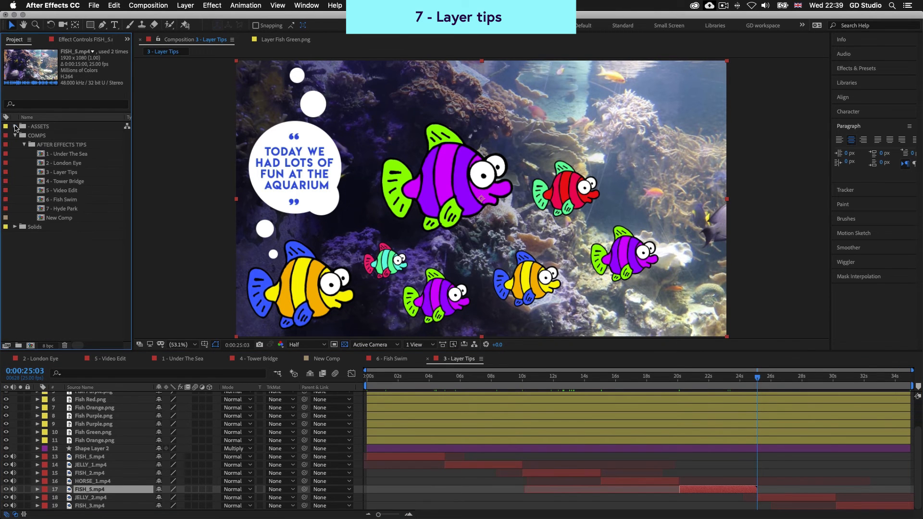
{"action": "double_click", "coordinate": [60, 191]}
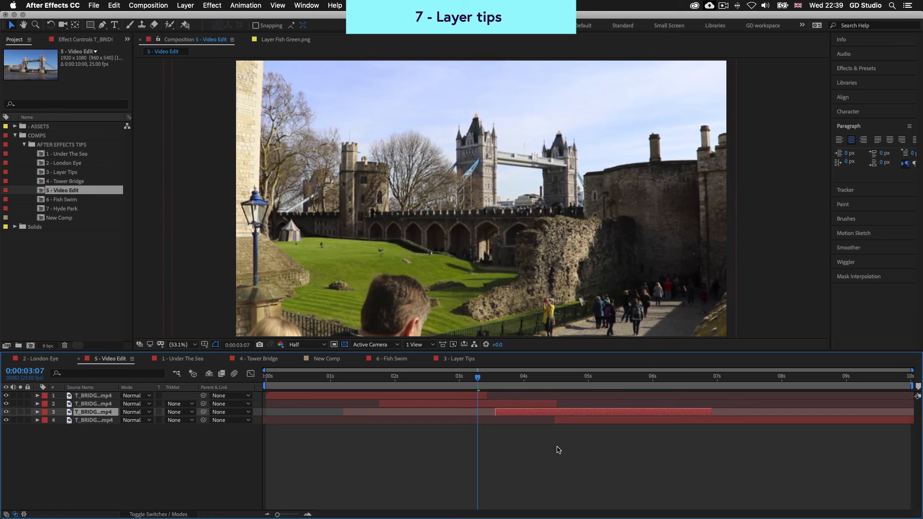
{"action": "left_click_drag", "start_coordinate": [551, 355], "coordinate": [551, 380]}
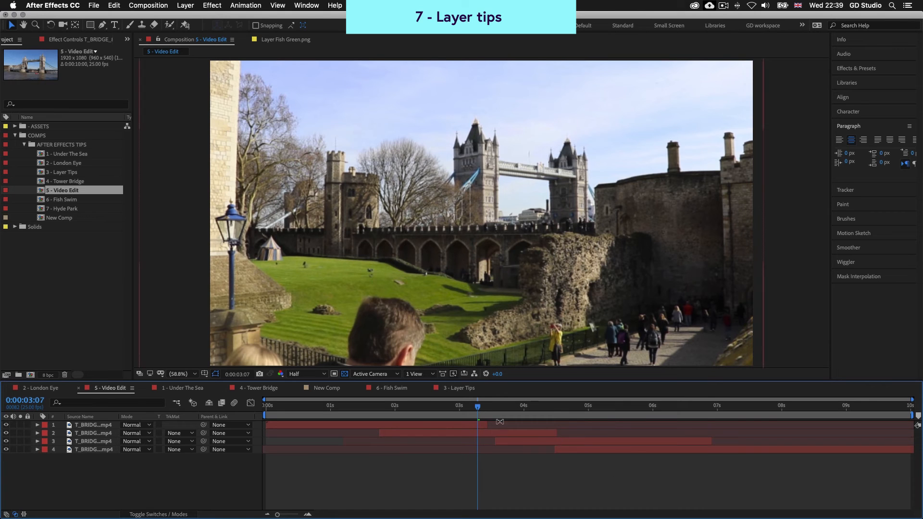
Step: Reveal the applied effects on all four T_BRIDGE video layers and deselect them
{"action": "left_click", "coordinate": [452, 426]}
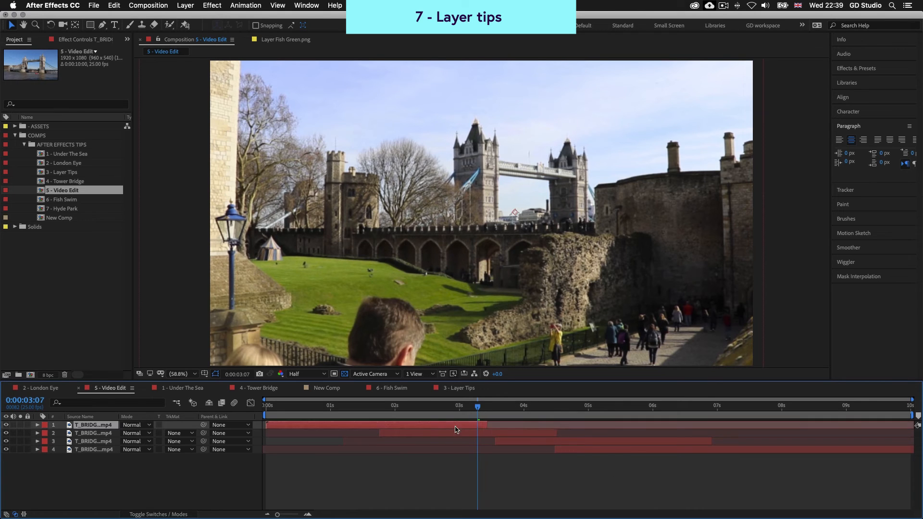
{"action": "left_click", "coordinate": [606, 450], "text": "shift"}
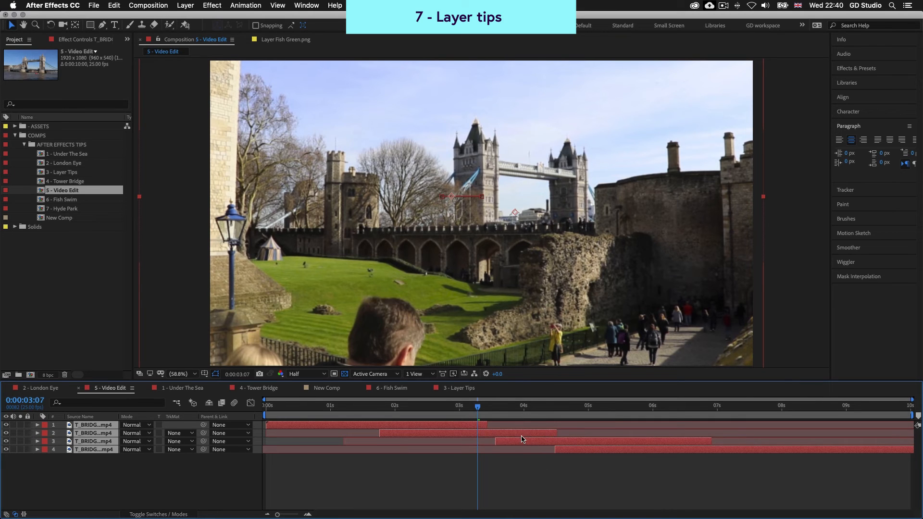
{"action": "key", "text": "e"}
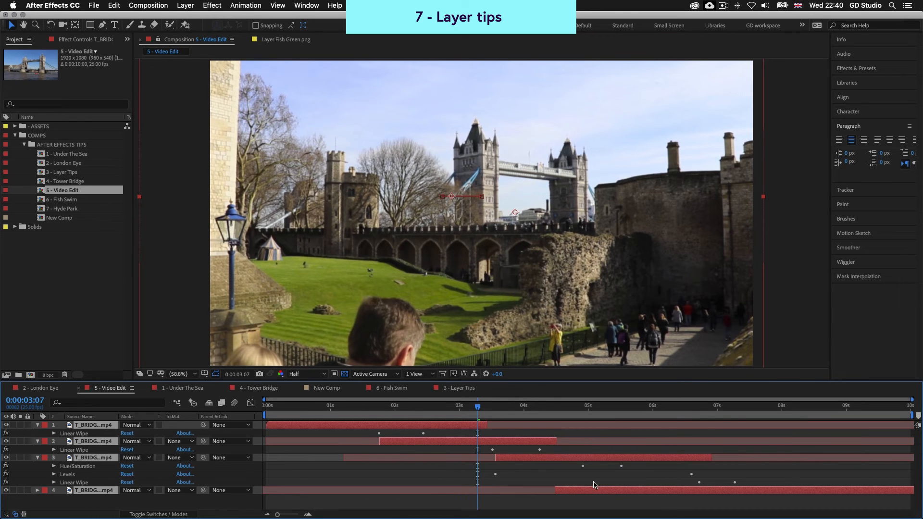
{"action": "left_click", "coordinate": [313, 479]}
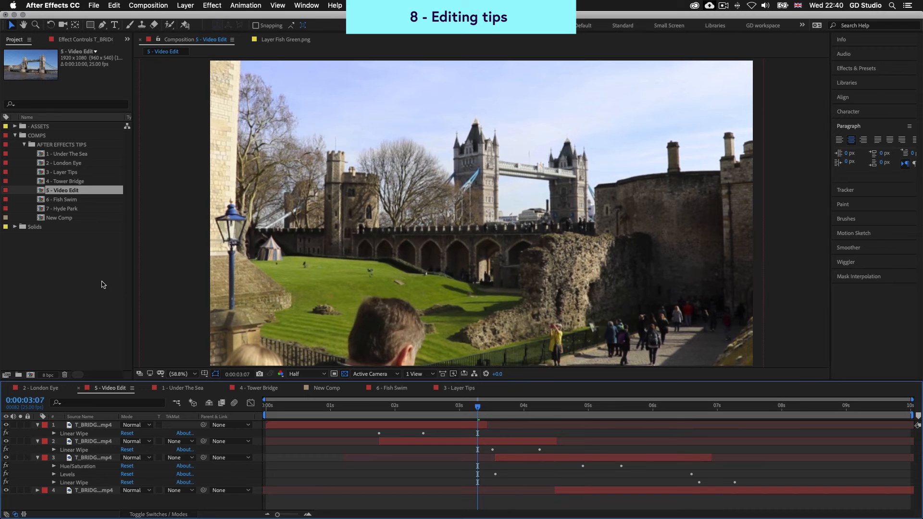
Step: Open the 7 - Hyde Park composition and trim the start of the BENCH_1.mp4 layer to 0:00:05:00
{"action": "double_click", "coordinate": [67, 209]}
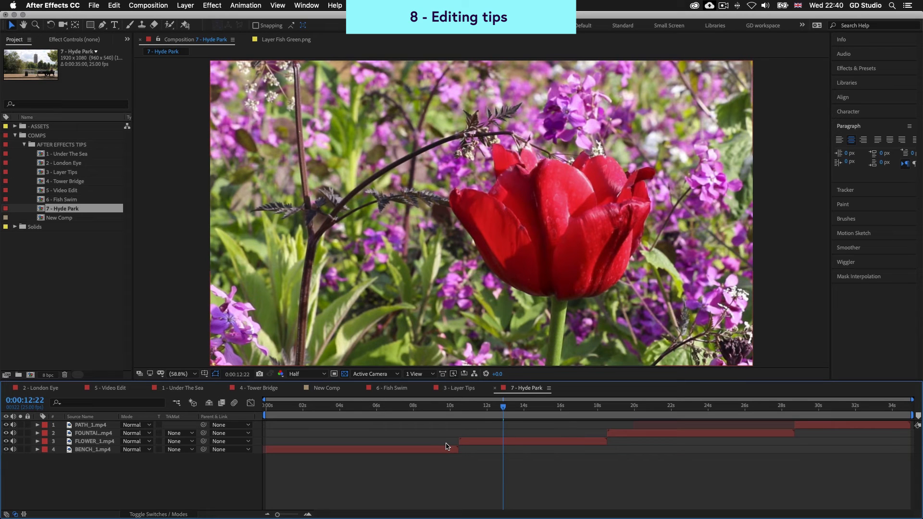
{"action": "left_click", "coordinate": [394, 451]}
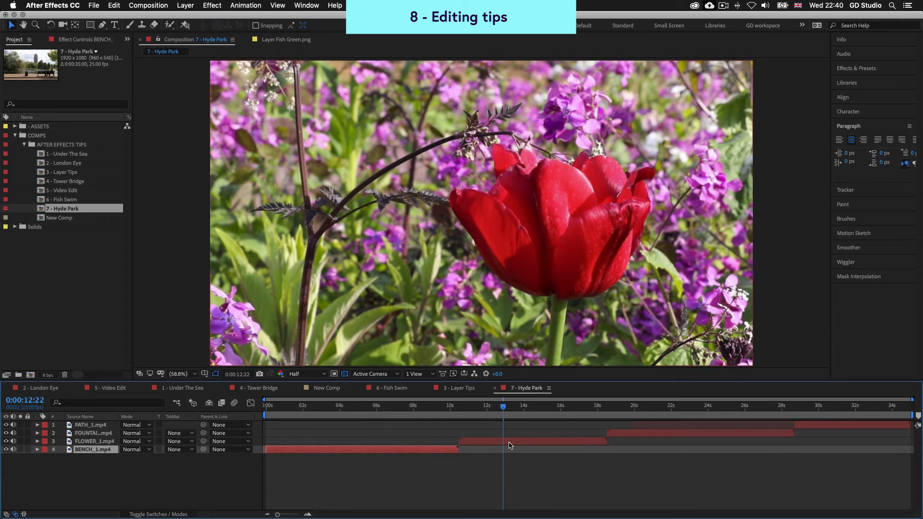
{"action": "left_click_drag", "start_coordinate": [504, 407], "coordinate": [360, 409]}
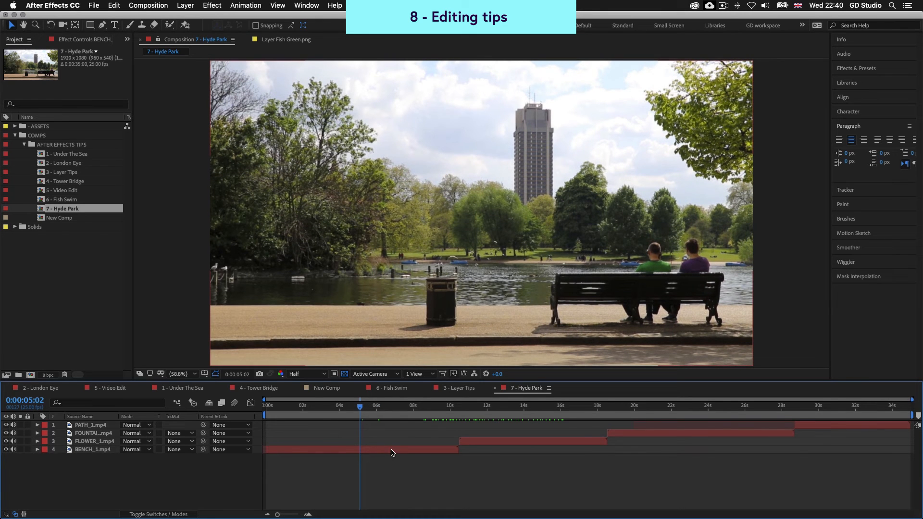
{"action": "left_click", "coordinate": [391, 451]}
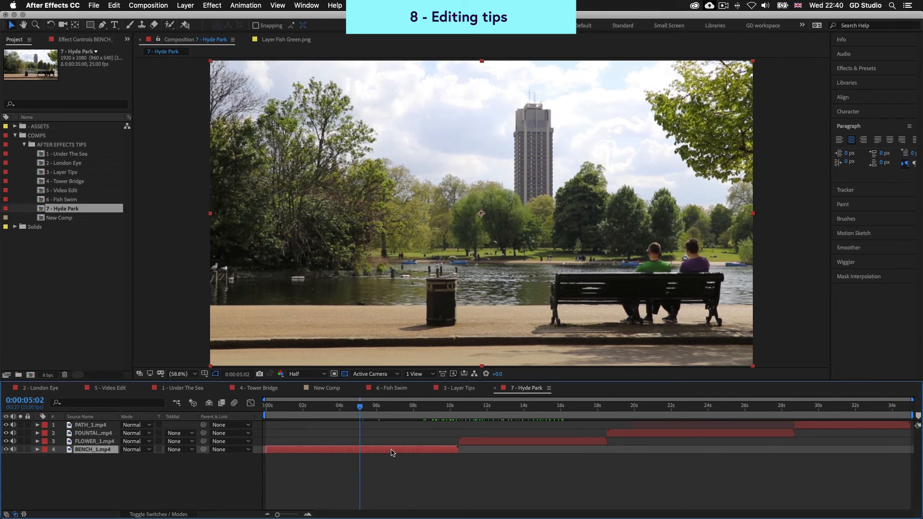
{"action": "left_click_drag", "start_coordinate": [362, 409], "coordinate": [359, 410]}
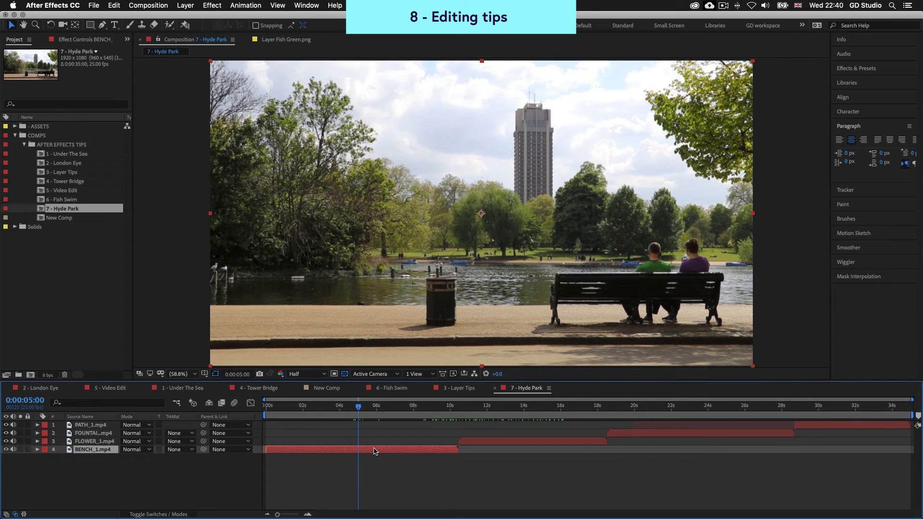
{"action": "key", "text": "alt+bracketleft"}
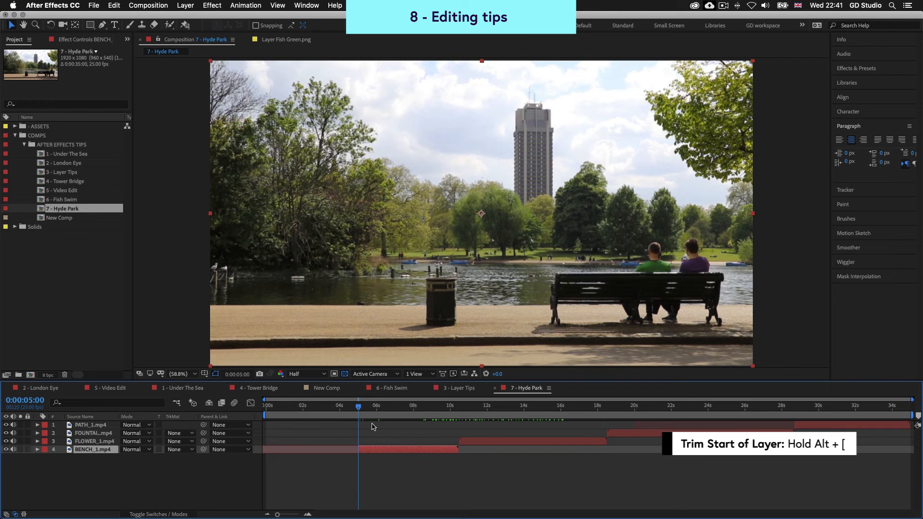
Step: Trim the end of BENCH_1.mp4 at 0:00:08:08, then reorder the clips end to end as FLOWER_1.mp4, BENCH_1.mp4 and the fountain clip
{"action": "left_click_drag", "start_coordinate": [360, 412], "coordinate": [421, 411]}
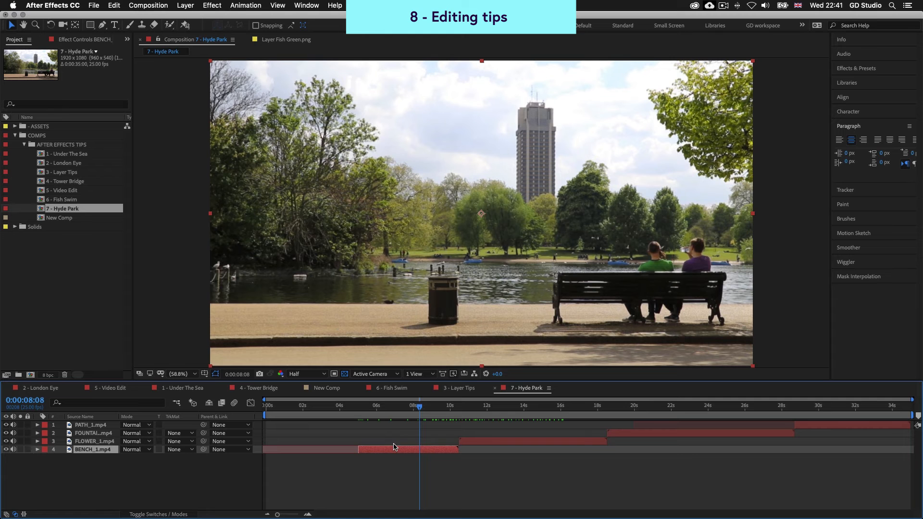
{"action": "left_click_drag", "start_coordinate": [399, 451], "coordinate": [440, 448]}
{"action": "mouse_move", "coordinate": [413, 409]}
{"action": "left_mouse_down"}
{"action": "mouse_move", "coordinate": [433, 409]}
{"action": "mouse_move", "coordinate": [299, 412]}
{"action": "mouse_move", "coordinate": [431, 412]}
{"action": "left_mouse_up"}
{"action": "left_click_drag", "start_coordinate": [439, 450], "coordinate": [420, 441]}
{"action": "left_click_drag", "start_coordinate": [522, 453], "coordinate": [501, 453]}
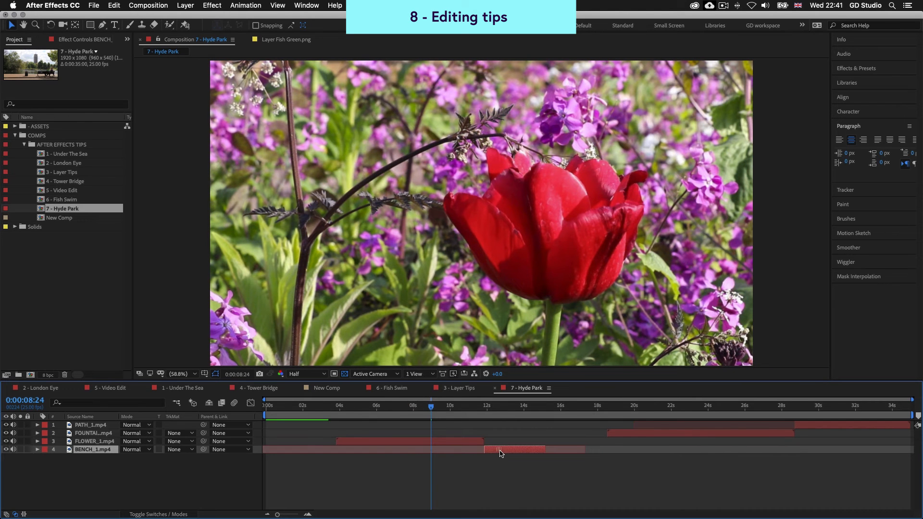
{"action": "left_click_drag", "start_coordinate": [622, 435], "coordinate": [564, 435]}
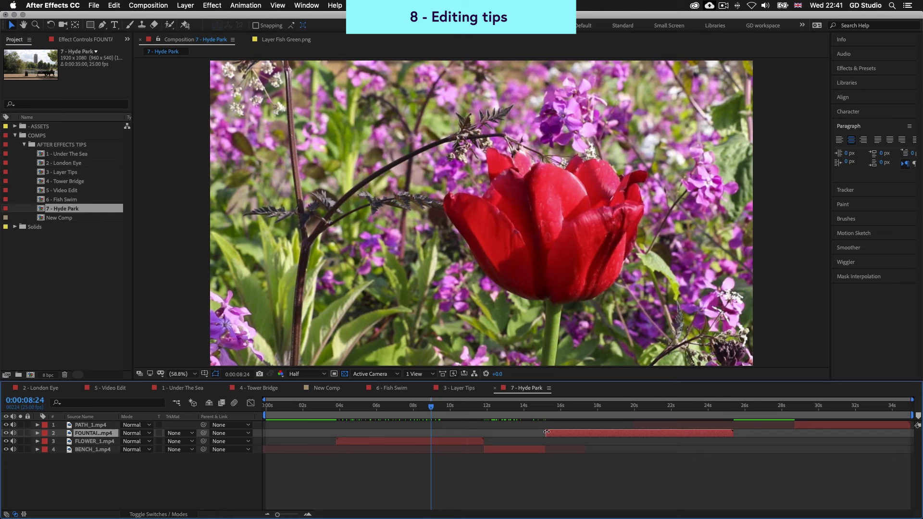
Step: Split the fountain clip at 0:00:20:09 and select each of the two parts in turn
{"action": "mouse_move", "coordinate": [629, 409]}
{"action": "left_mouse_down"}
{"action": "mouse_move", "coordinate": [649, 410]}
{"action": "mouse_move", "coordinate": [632, 410]}
{"action": "mouse_move", "coordinate": [642, 408]}
{"action": "left_mouse_up"}
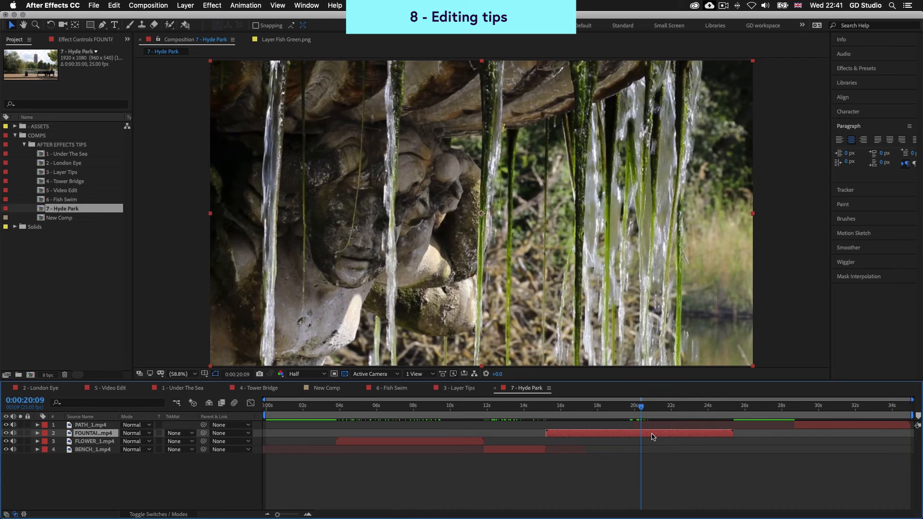
{"action": "key", "text": "super+shift+d"}
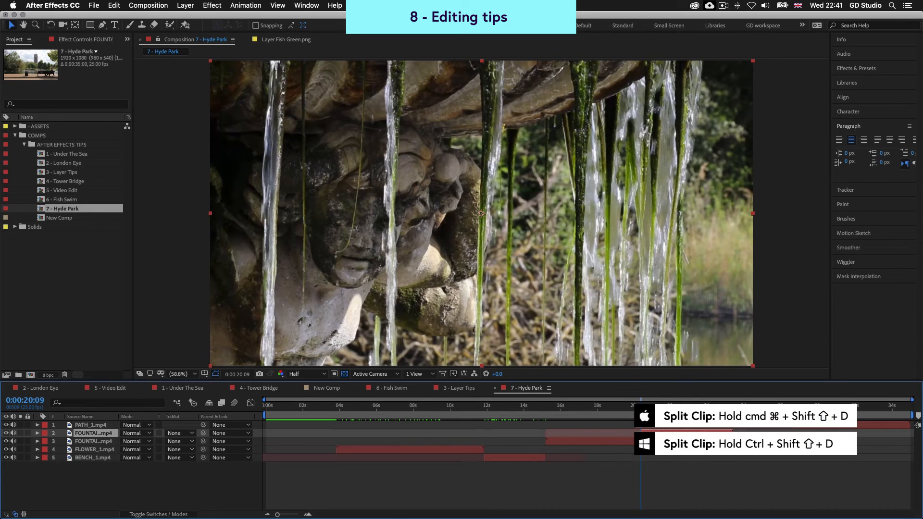
{"action": "left_click", "coordinate": [625, 442]}
{"action": "left_click", "coordinate": [660, 433]}
{"action": "left_click", "coordinate": [623, 441]}
{"action": "left_click", "coordinate": [660, 434]}
Step: Place the first fountain part after FLOWER_1.mp4, BENCH_1.mp4 between the two fountain parts, and PATH_1.mp4 after the second part
{"action": "left_click_drag", "start_coordinate": [598, 442], "coordinate": [614, 458]}
{"action": "left_click", "coordinate": [521, 459]}
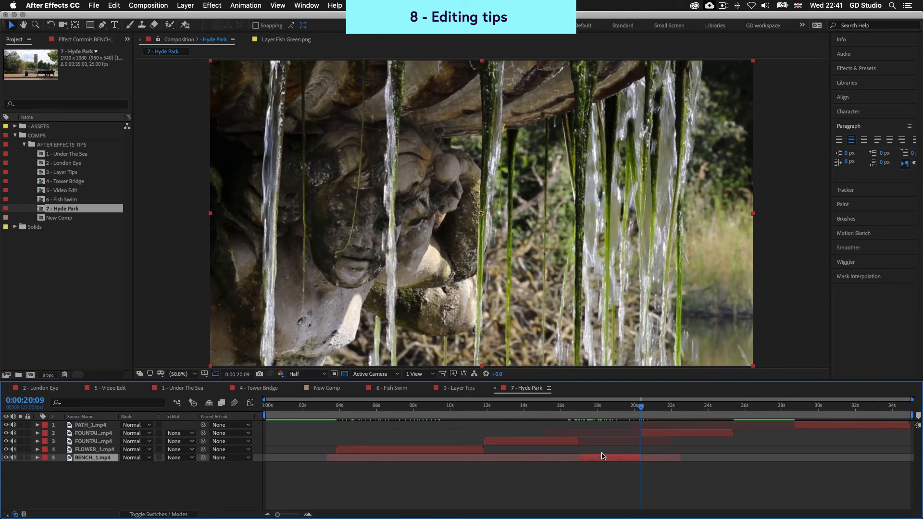
{"action": "left_click", "coordinate": [668, 434]}
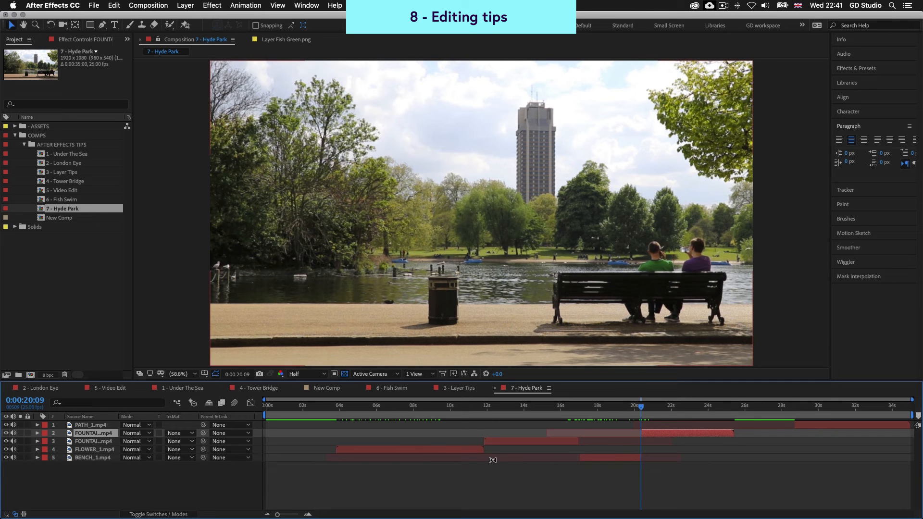
{"action": "left_click_drag", "start_coordinate": [801, 426], "coordinate": [743, 426]}
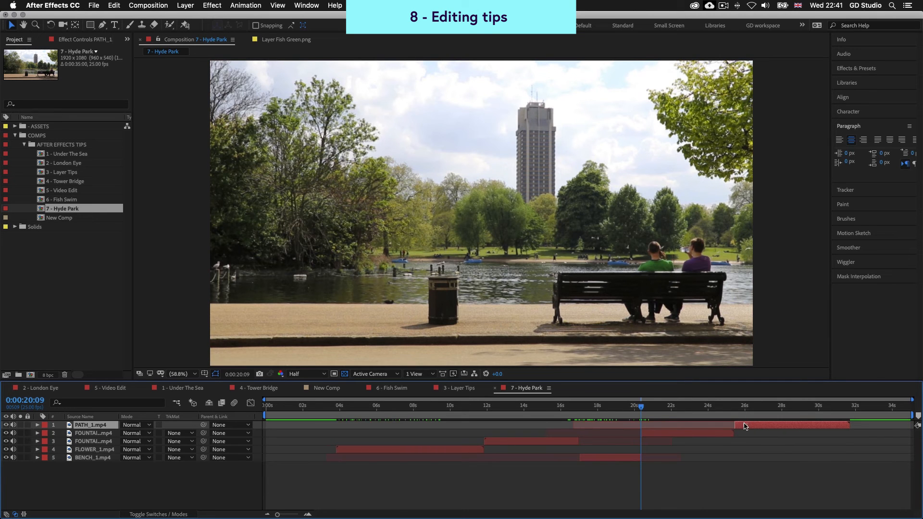
Step: Shift all the clips together to the start of the timeline and scrub through the edit to 0:00:12:15
{"action": "key", "text": "super+a"}
{"action": "left_click_drag", "start_coordinate": [461, 452], "coordinate": [392, 452]}
{"action": "left_click_drag", "start_coordinate": [395, 408], "coordinate": [499, 414]}
{"action": "left_click", "coordinate": [572, 489]}
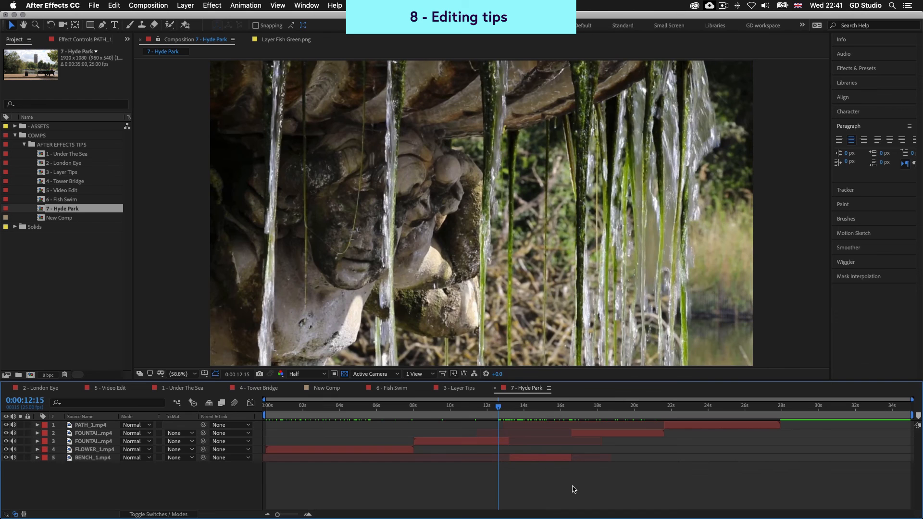
Step: Pre-compose all five clips into a composition named New Video Comp, then select its layer and its project item
{"action": "left_click", "coordinate": [374, 450]}
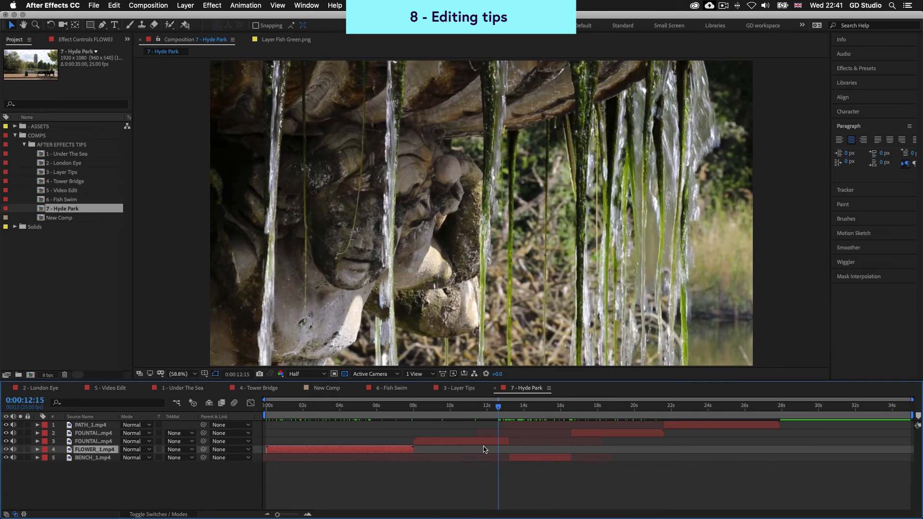
{"action": "key", "text": "super+a"}
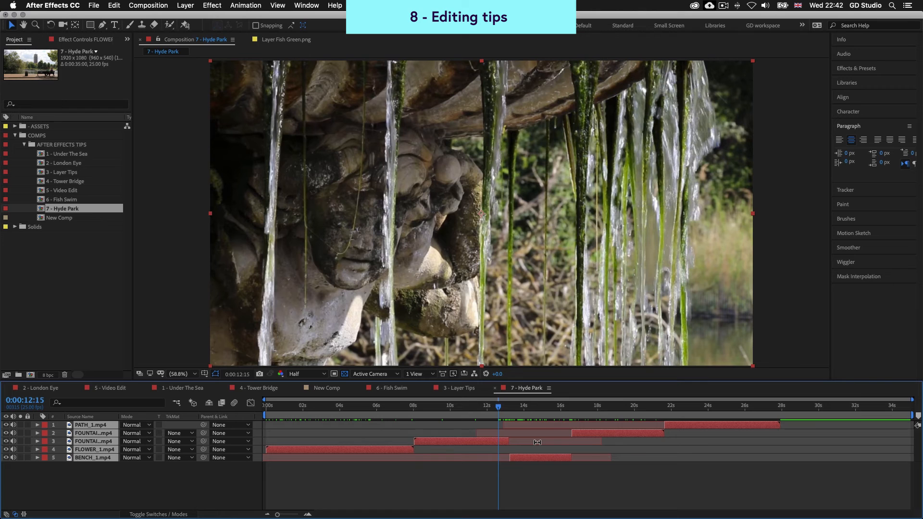
{"action": "key", "text": "super+shift+c"}
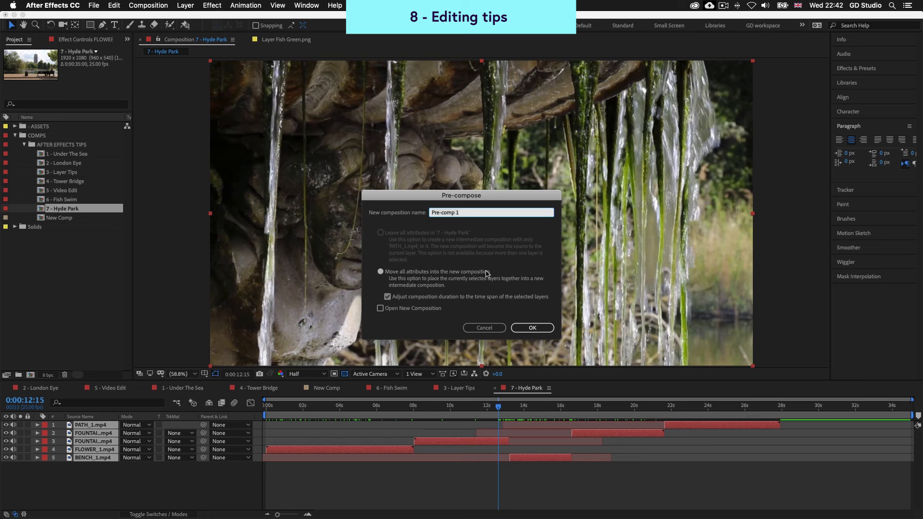
{"action": "type", "text": "New Video Comp"}
{"action": "left_click", "coordinate": [529, 329]}
{"action": "left_click", "coordinate": [547, 447]}
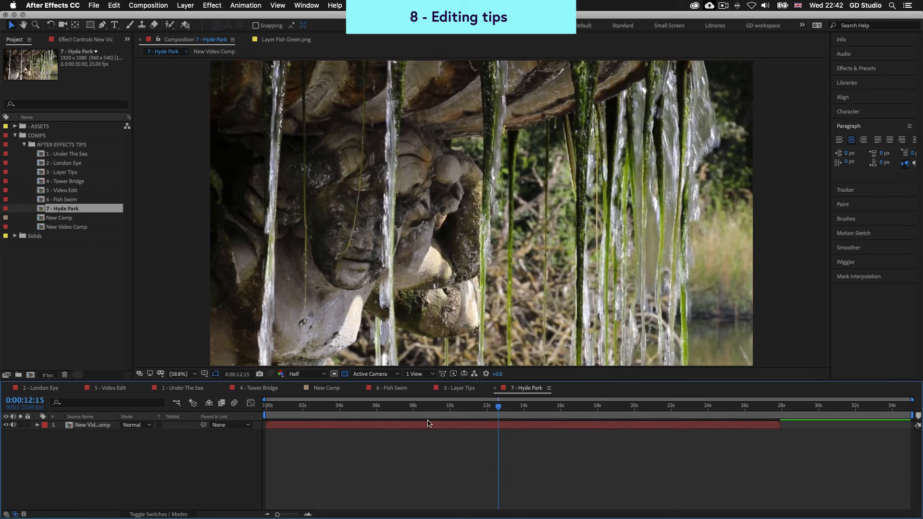
{"action": "left_click", "coordinate": [539, 427]}
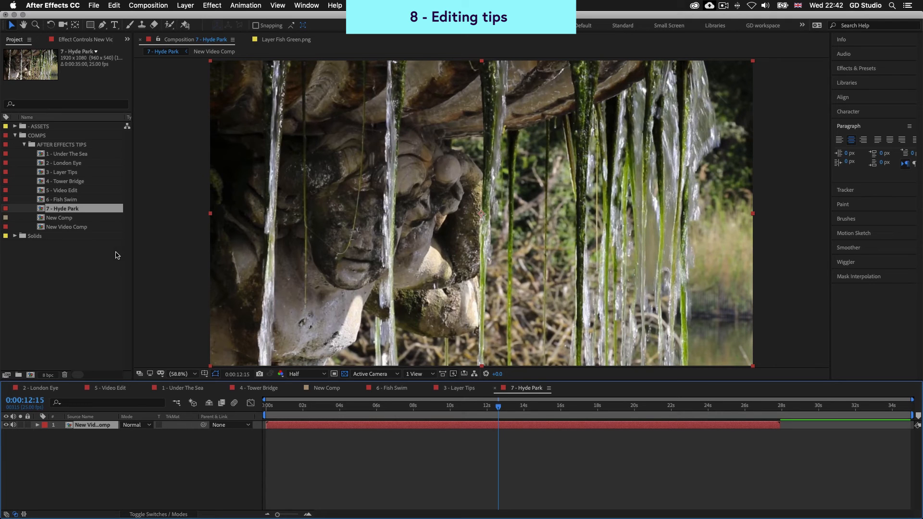
{"action": "left_click", "coordinate": [75, 229]}
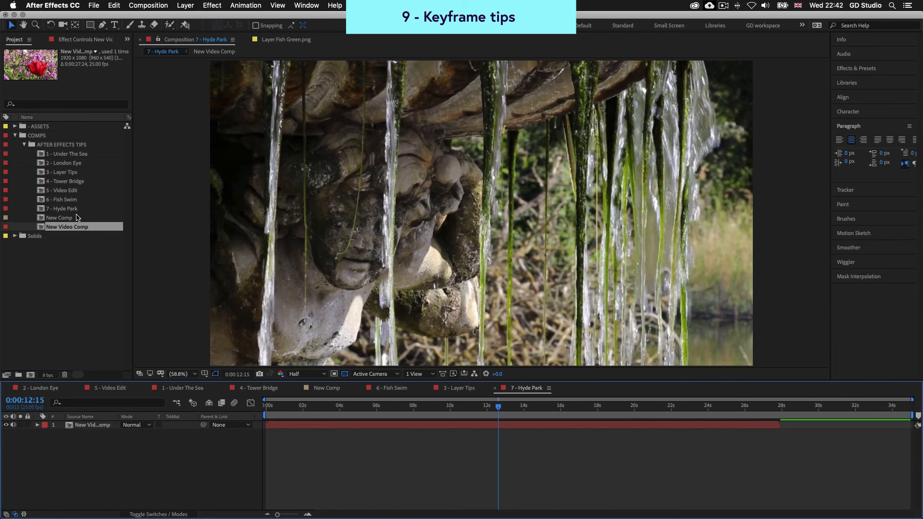
Step: Open the 6 - Fish Swim composition and scrub through the fish animation, stopping at 0:00:02:09
{"action": "double_click", "coordinate": [70, 200]}
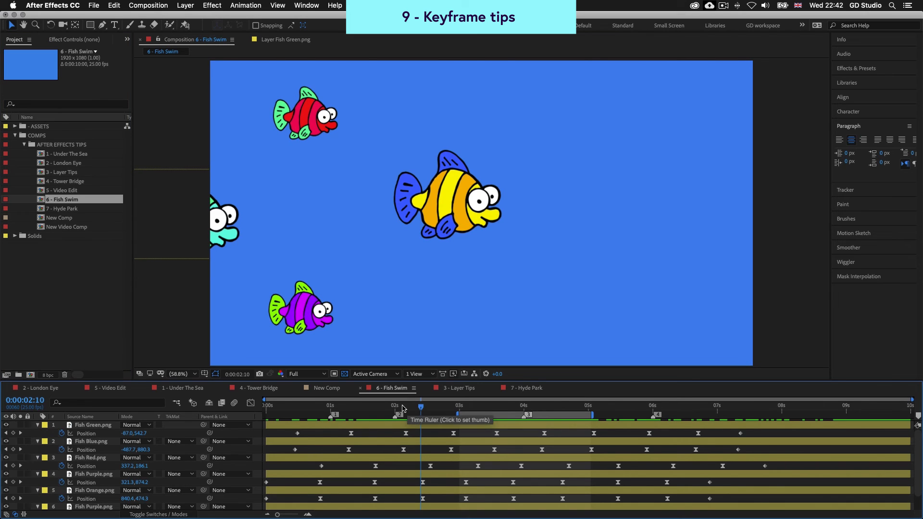
{"action": "left_click", "coordinate": [268, 407]}
{"action": "left_click_drag", "start_coordinate": [263, 410], "coordinate": [538, 420]}
{"action": "left_click_drag", "start_coordinate": [624, 418], "coordinate": [416, 418]}
Step: Hide the keyframed properties of all the fish layers, then toggle those of Fish Green.png on and off
{"action": "key", "text": "super+a"}
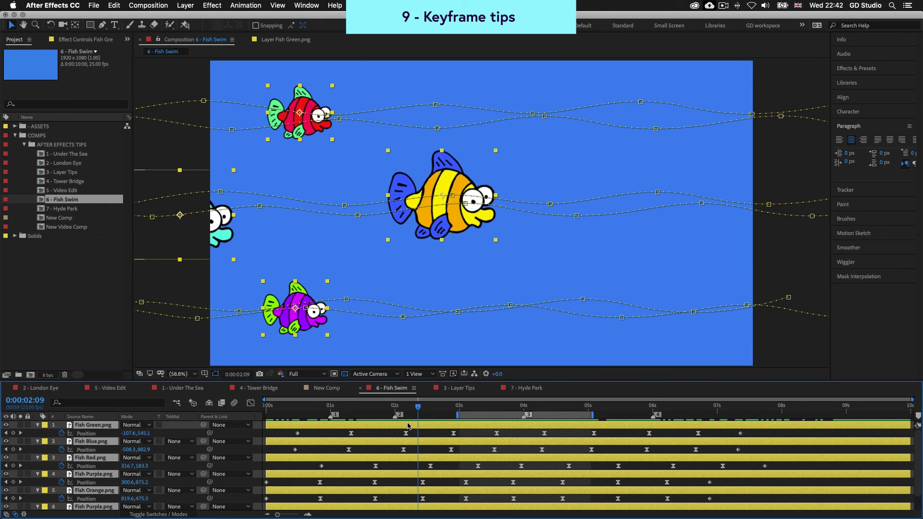
{"action": "key", "text": "u"}
{"action": "key", "text": "super+shift+a"}
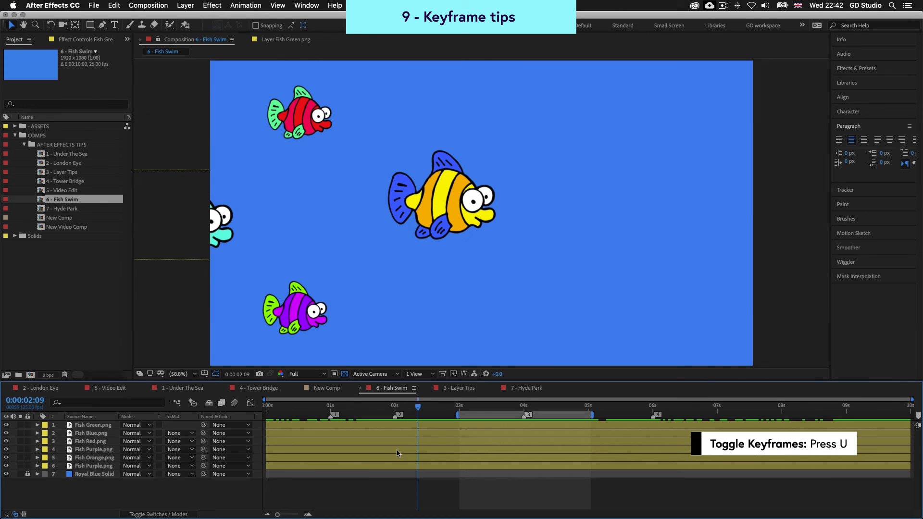
{"action": "left_click", "coordinate": [403, 434]}
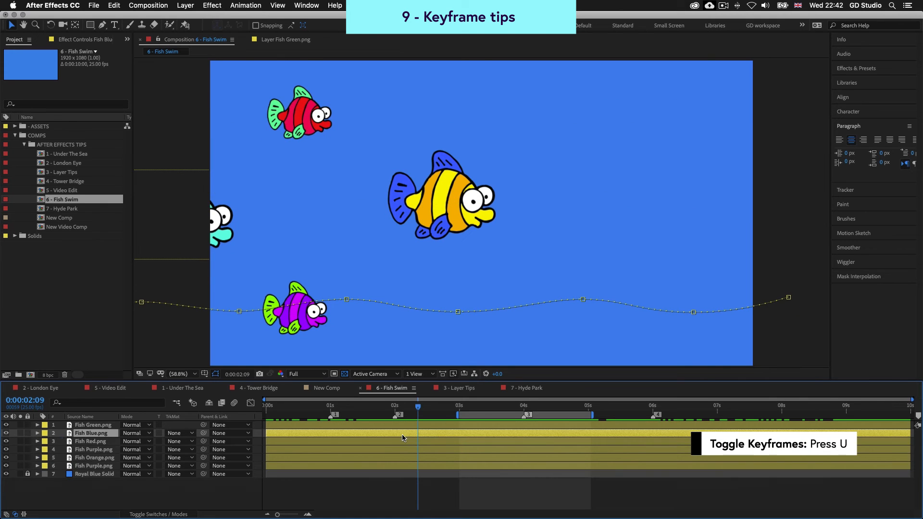
{"action": "left_click", "coordinate": [403, 425]}
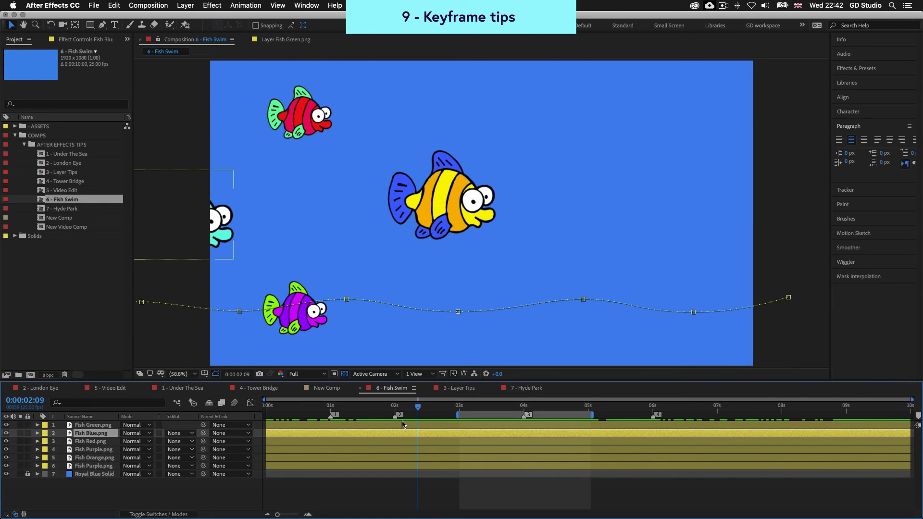
{"action": "key", "text": "u"}
{"action": "key", "text": "u"}
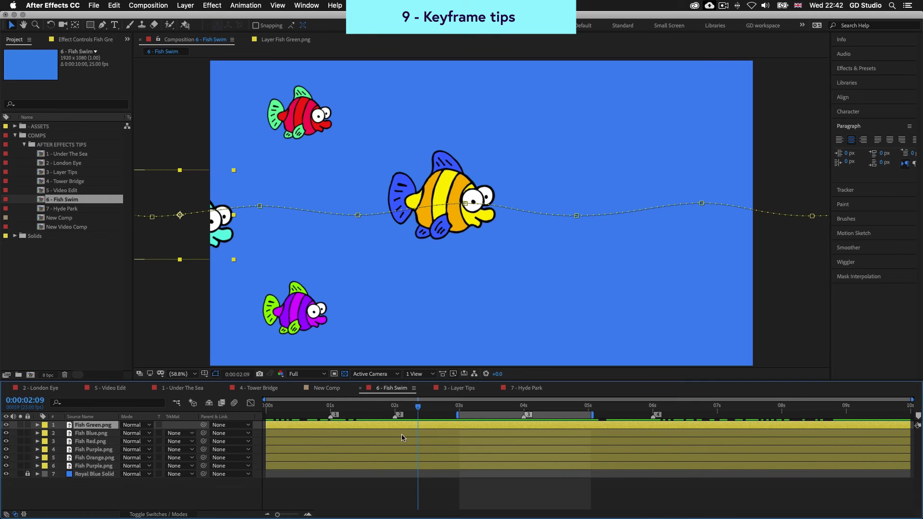
Step: Reveal the position keyframes of all the fish layers at once and deselect the layers
{"action": "key", "text": "super+a"}
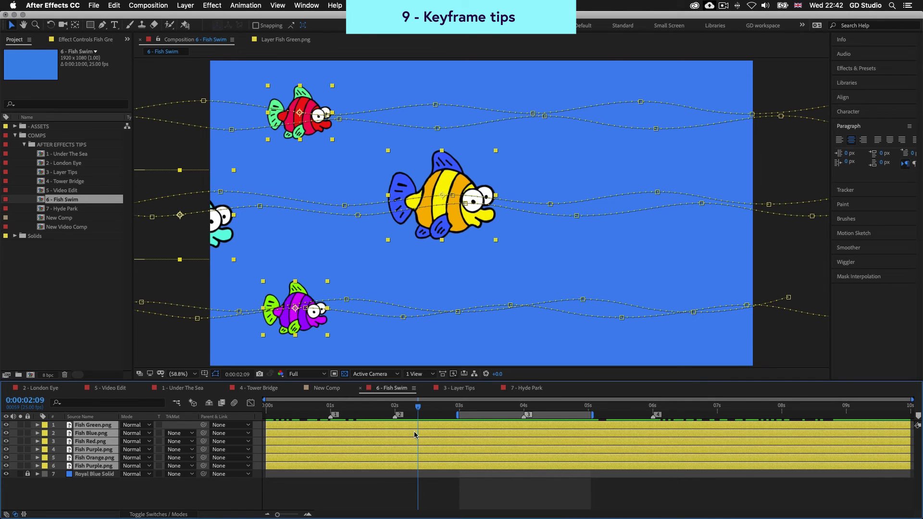
{"action": "key", "text": "u"}
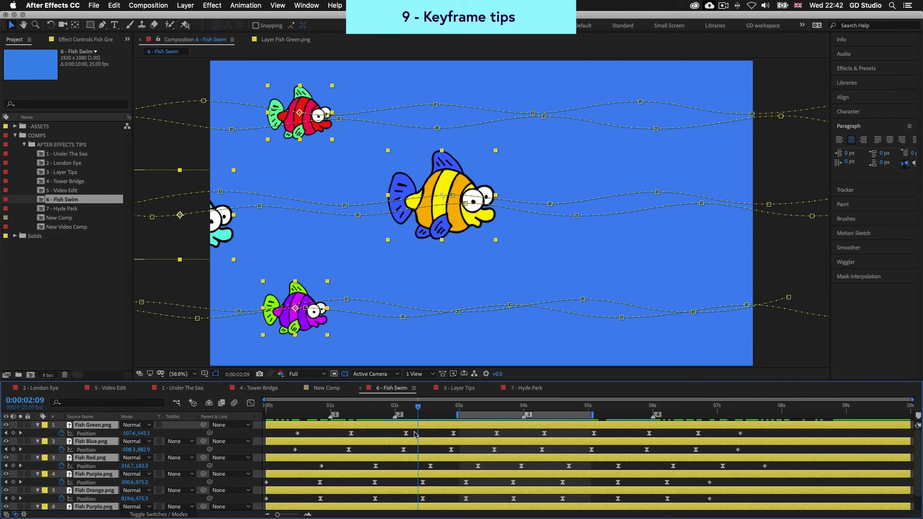
{"action": "left_click", "coordinate": [459, 469]}
{"action": "scroll", "coordinate": [481, 462], "scroll_direction": "down", "scroll_amount": 1}
{"action": "scroll", "coordinate": [483, 457], "scroll_direction": "up", "scroll_amount": 1}
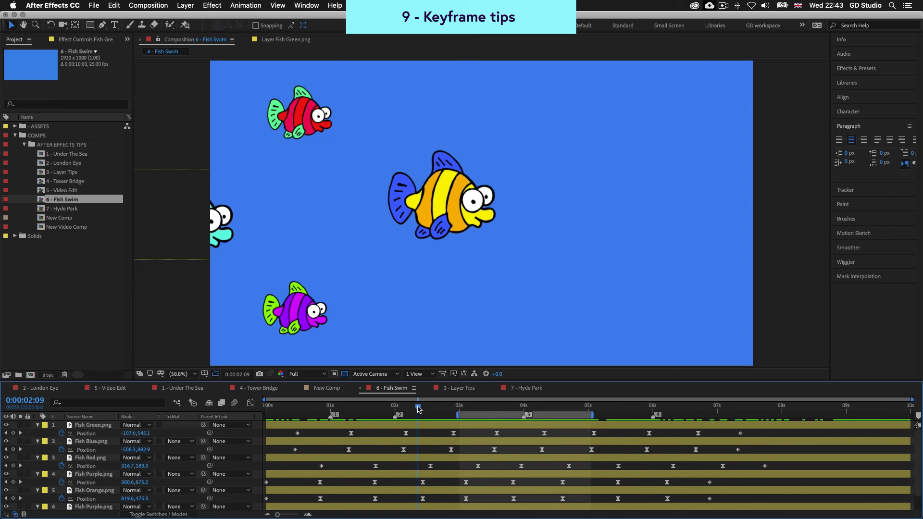
Step: Select the Fish Green.png layer and preview the swim animation from its first position keyframe at 0:00:00:12
{"action": "left_click_drag", "start_coordinate": [418, 410], "coordinate": [338, 408]}
{"action": "left_click", "coordinate": [304, 427]}
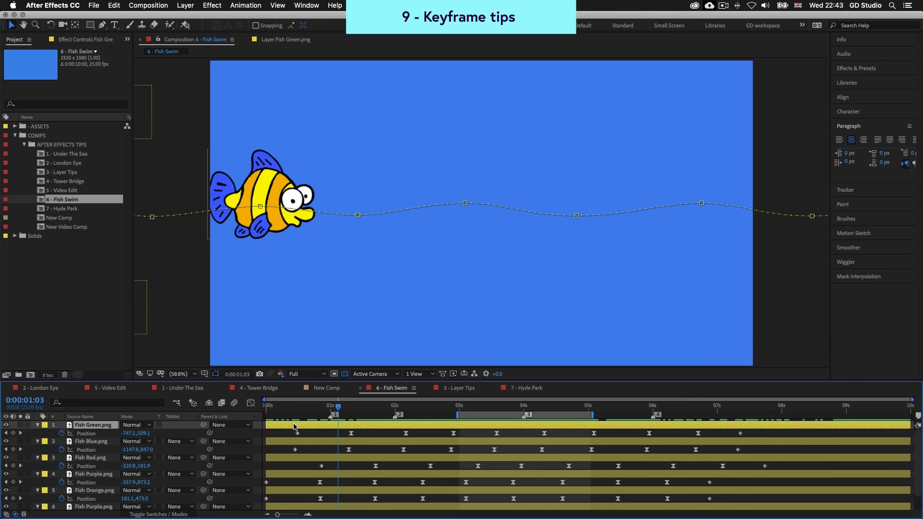
{"action": "left_click", "coordinate": [297, 408]}
{"action": "key", "text": "space"}
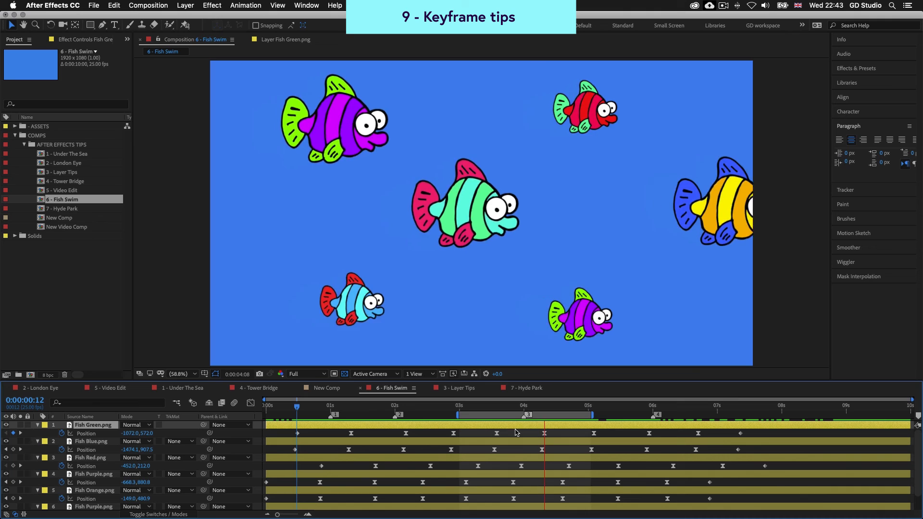
{"action": "key", "text": "space"}
{"action": "key", "text": "k"}
{"action": "left_click_drag", "start_coordinate": [303, 409], "coordinate": [296, 409]}
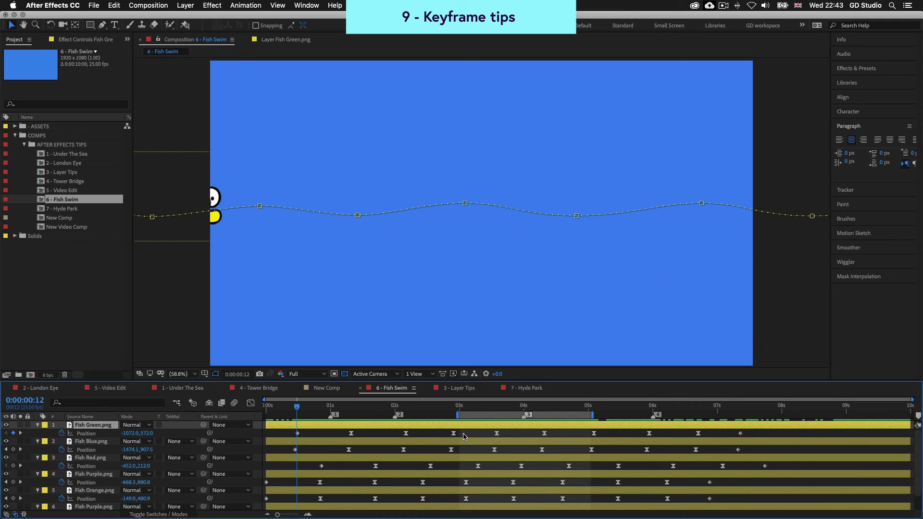
Step: Compress all of Fish Green.png's position keyframes proportionally so the last one falls just past 3 seconds, and preview the faster swim
{"action": "left_click_drag", "start_coordinate": [279, 431], "coordinate": [762, 438]}
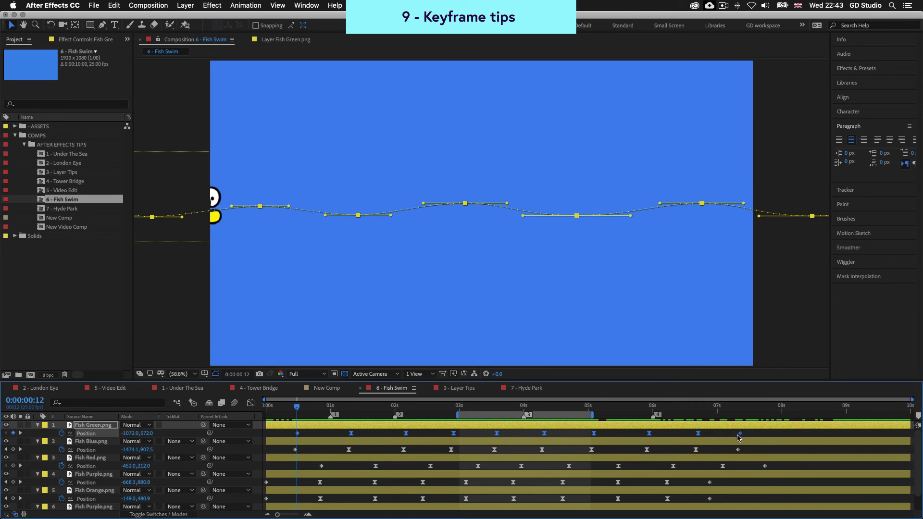
{"action": "left_click_drag", "start_coordinate": [741, 436], "coordinate": [480, 439]}
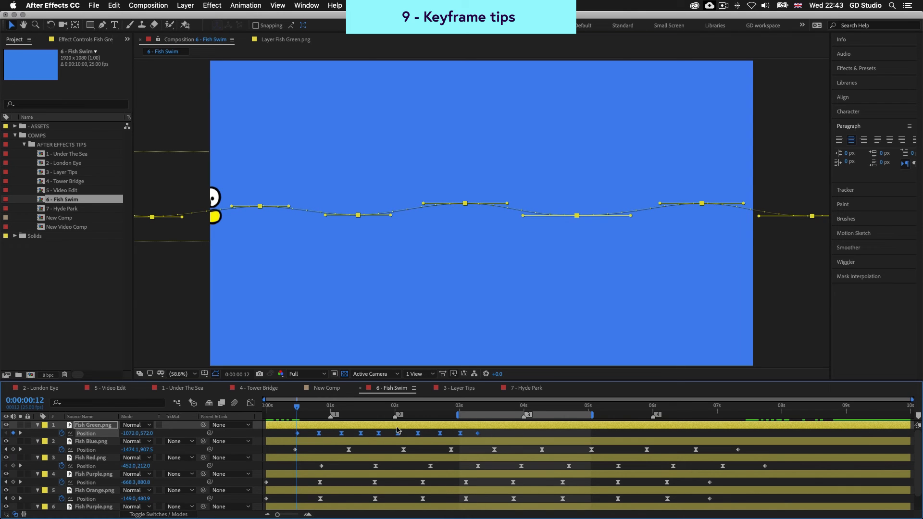
{"action": "key", "text": "space"}
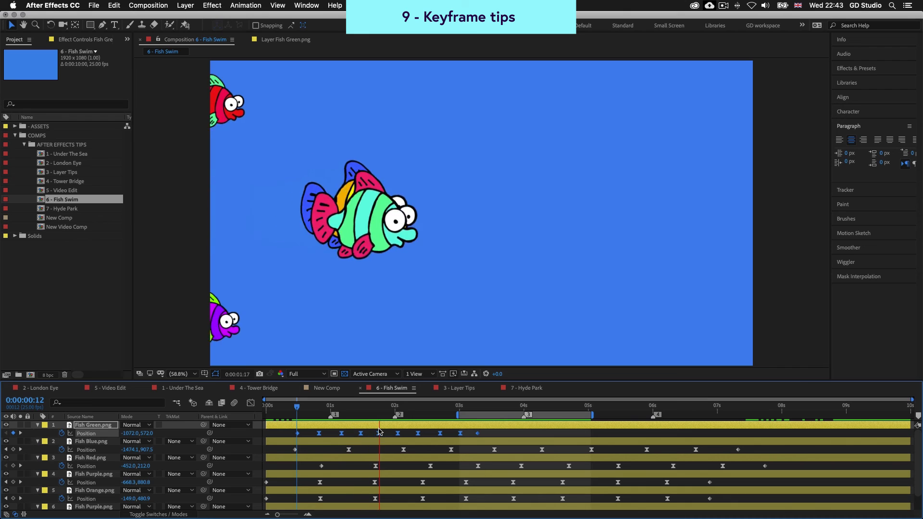
{"action": "key", "text": "space"}
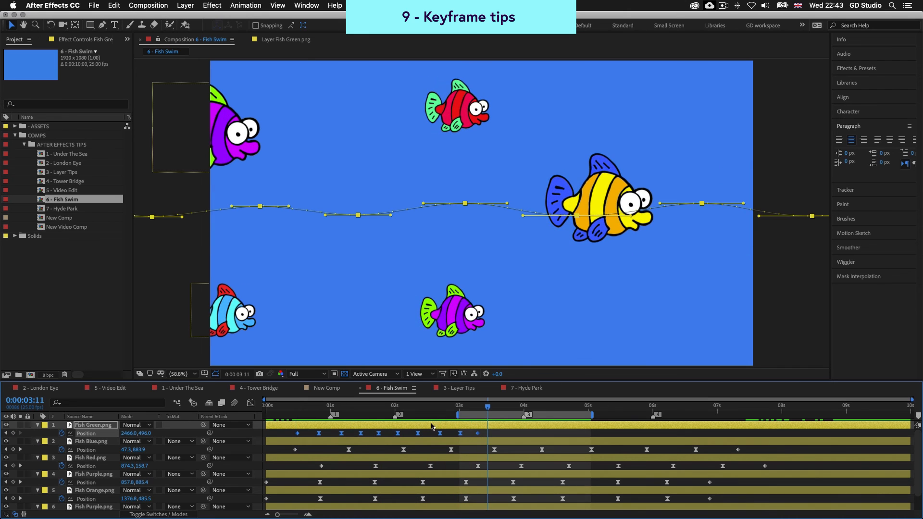
{"action": "left_click", "coordinate": [297, 416]}
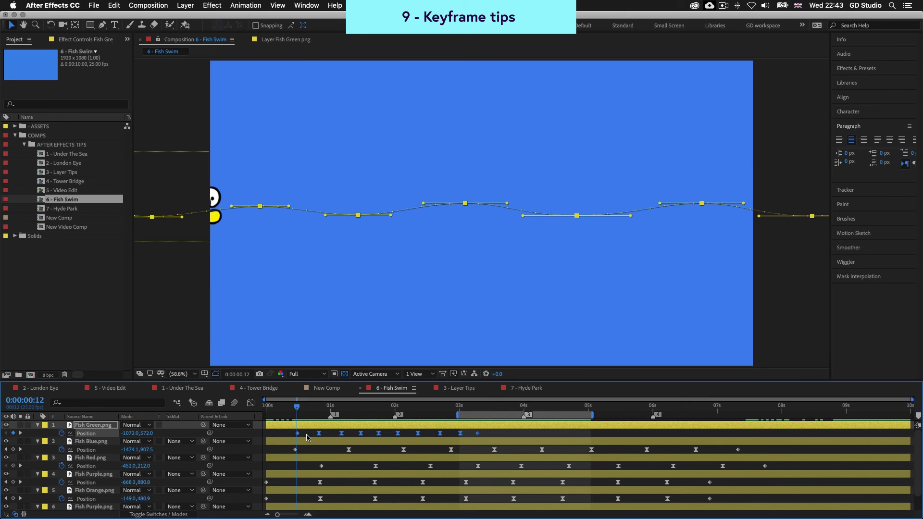
Step: Deselect the keyframes, select the Fish Green.png layer and step the time indicator forward and back through its position keyframes
{"action": "left_click", "coordinate": [309, 435]}
{"action": "left_click", "coordinate": [309, 428]}
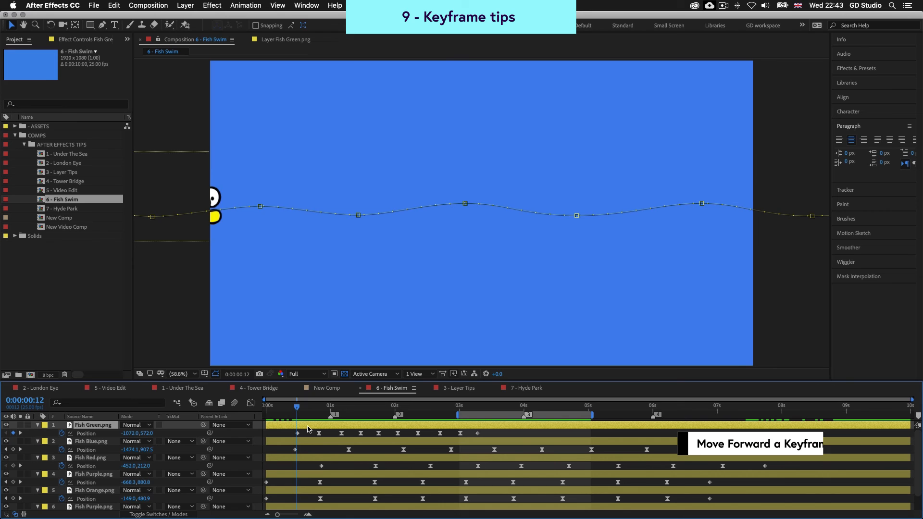
{"action": "key", "text": "k"}
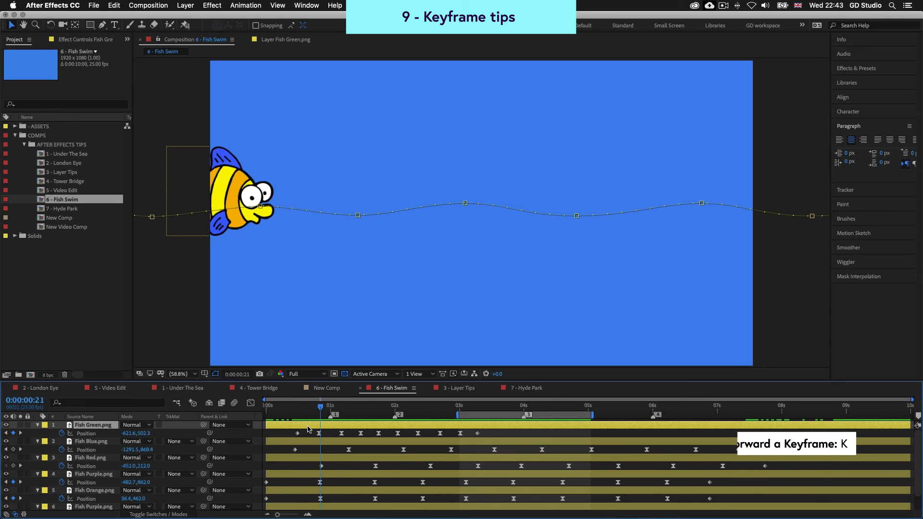
{"action": "key", "text": "j"}
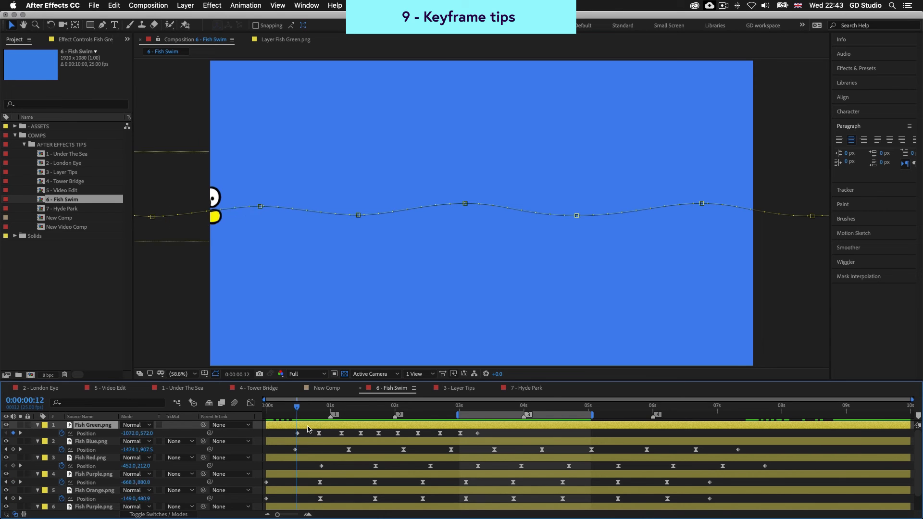
{"action": "key", "text": "k"}
{"action": "key", "text": "k"}
{"action": "key", "text": "k"}
{"action": "key", "text": "k"}
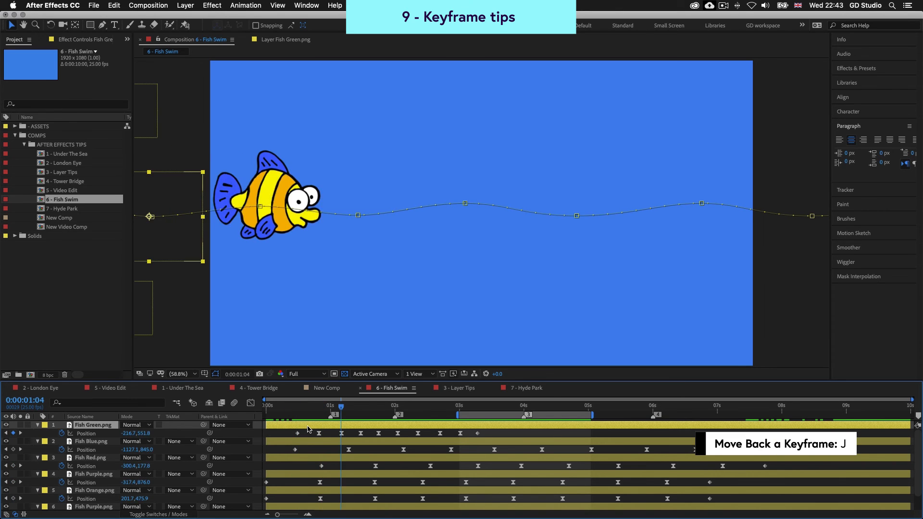
{"action": "key", "text": "j"}
{"action": "key", "text": "j"}
{"action": "key", "text": "j"}
{"action": "key", "text": "j"}
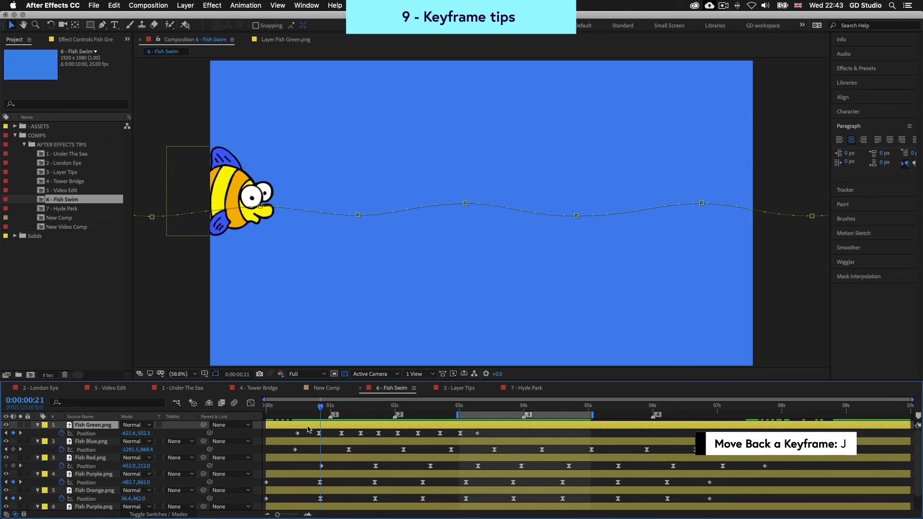
Step: Hide the keyframed properties of all the fish layers and reveal only those of Fish Green.png
{"action": "key", "text": "super+a"}
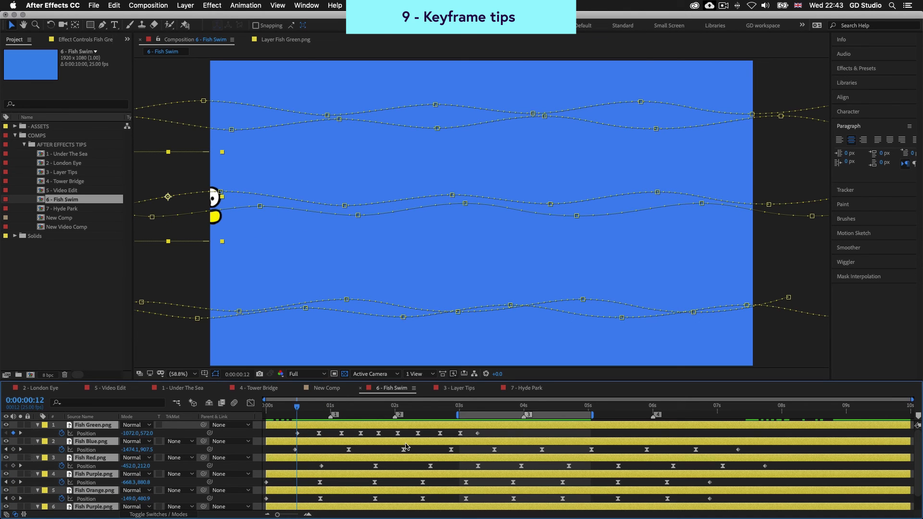
{"action": "key", "text": "u"}
{"action": "left_click", "coordinate": [398, 486]}
{"action": "left_click", "coordinate": [370, 427]}
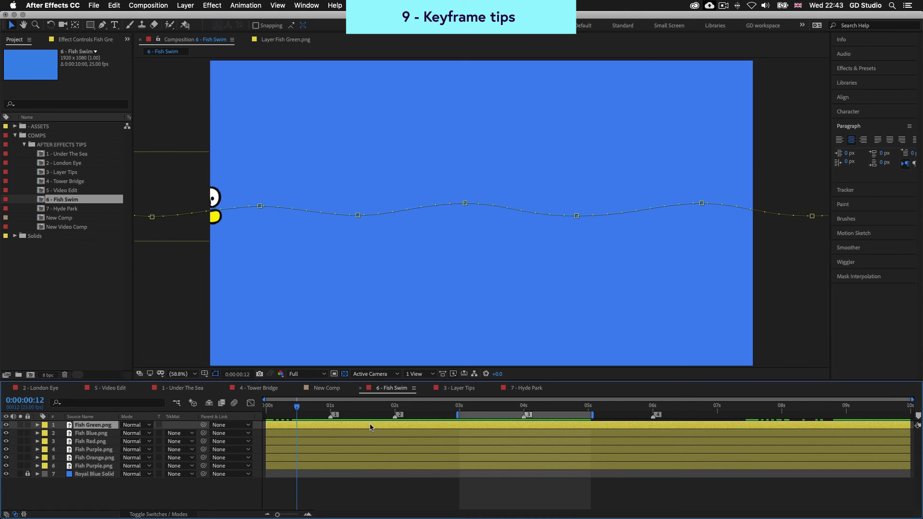
{"action": "key", "text": "u"}
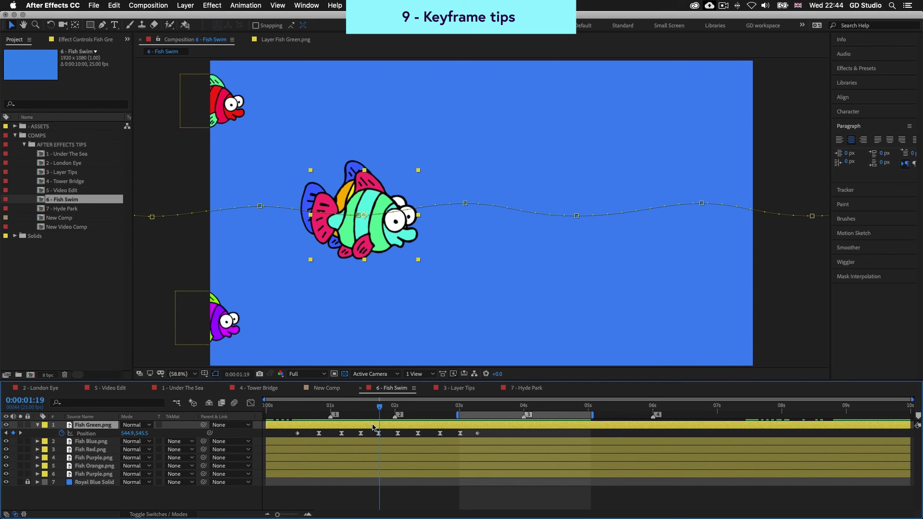
Step: Reveal the keyframes of every fish layer together and move through them as far as 0:00:03:03
{"action": "key", "text": "super+a"}
{"action": "key", "text": "u"}
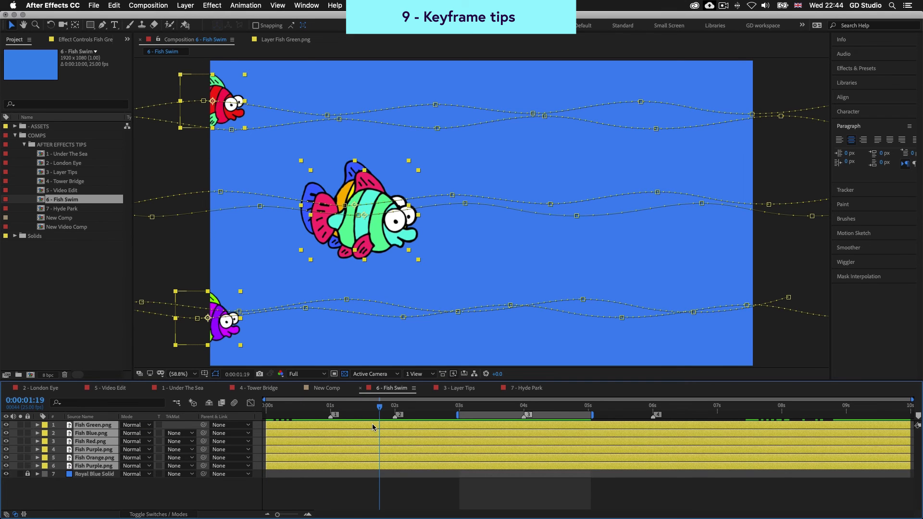
{"action": "key", "text": "u"}
{"action": "key", "text": "space"}
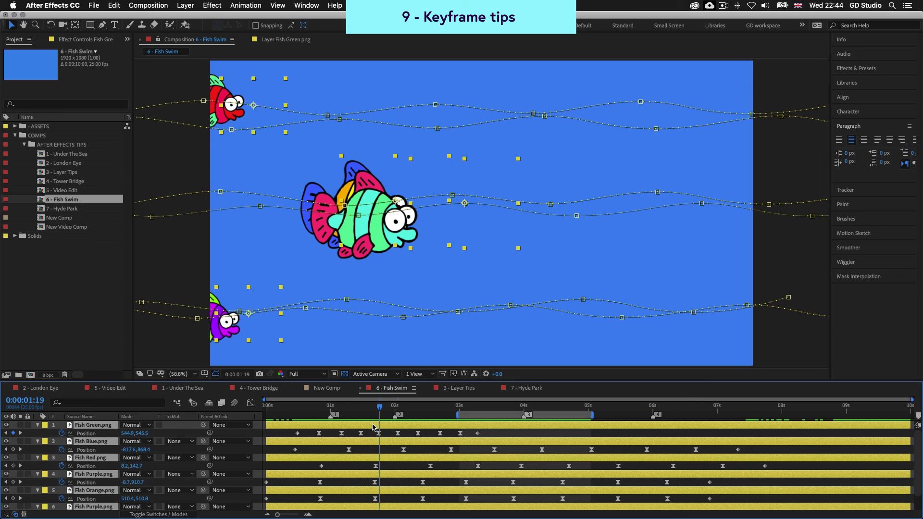
{"action": "scroll", "coordinate": [455, 477], "scroll_direction": "down", "scroll_amount": 1}
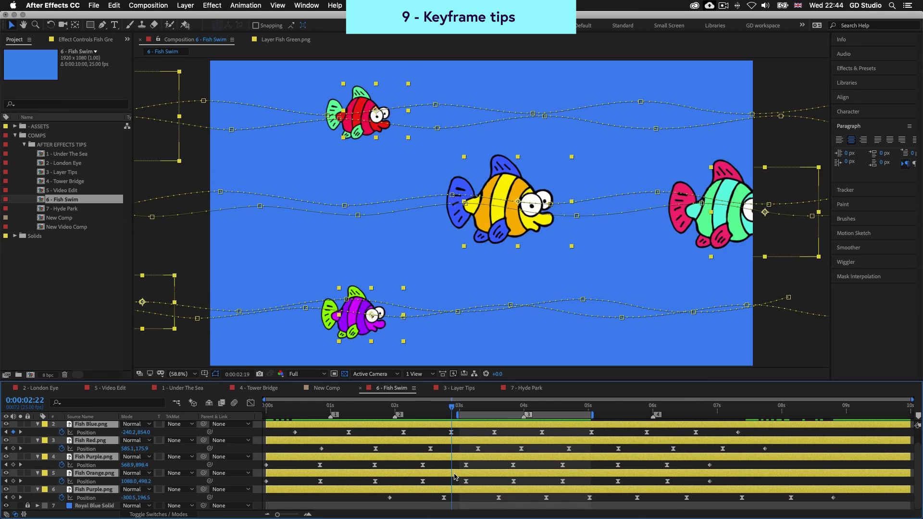
{"action": "scroll", "coordinate": [457, 473], "scroll_direction": "up", "scroll_amount": 1}
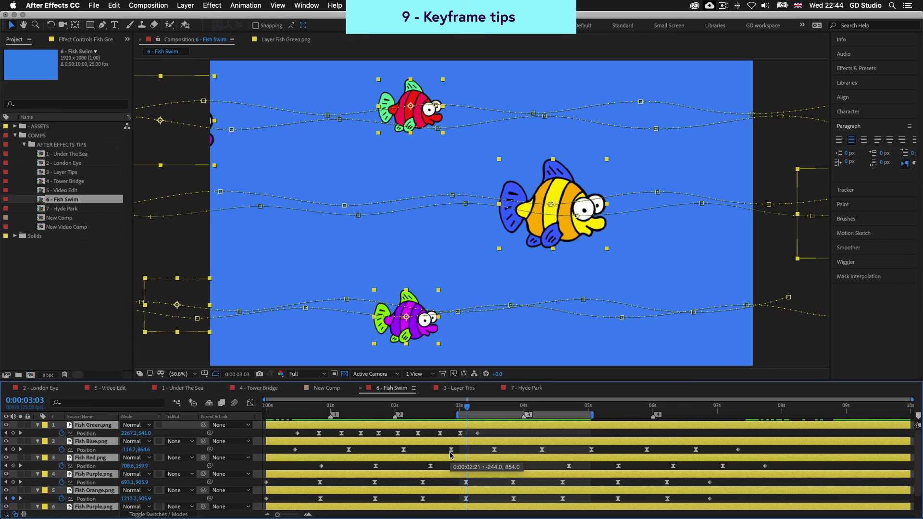
Step: Collapse the keyframed properties of all the fish layers and show only the Position property of Fish Green.png
{"action": "key", "text": "u"}
{"action": "left_click", "coordinate": [431, 484]}
{"action": "left_click", "coordinate": [425, 426]}
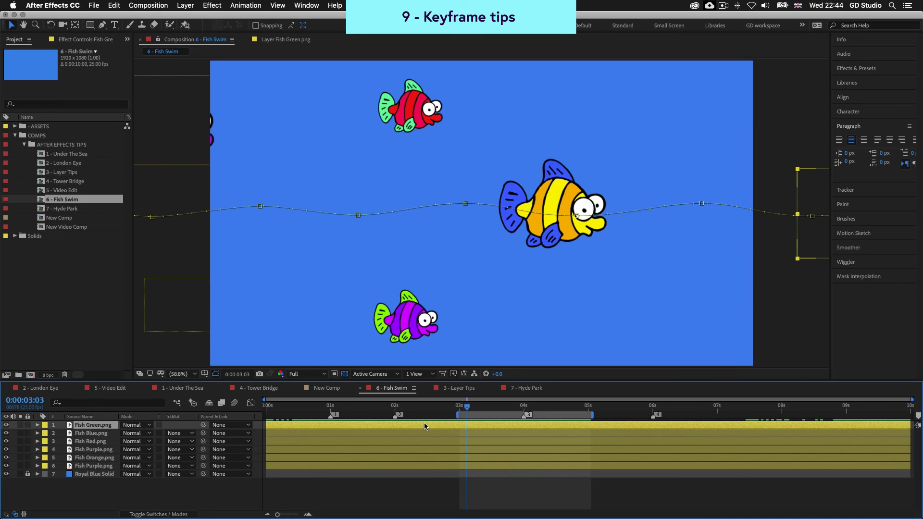
{"action": "key", "text": "p"}
Step: Try moving the green fish down to about 1192, 861 at 0:00:01:21, between two keyframes, and undo the move
{"action": "left_click", "coordinate": [310, 407]}
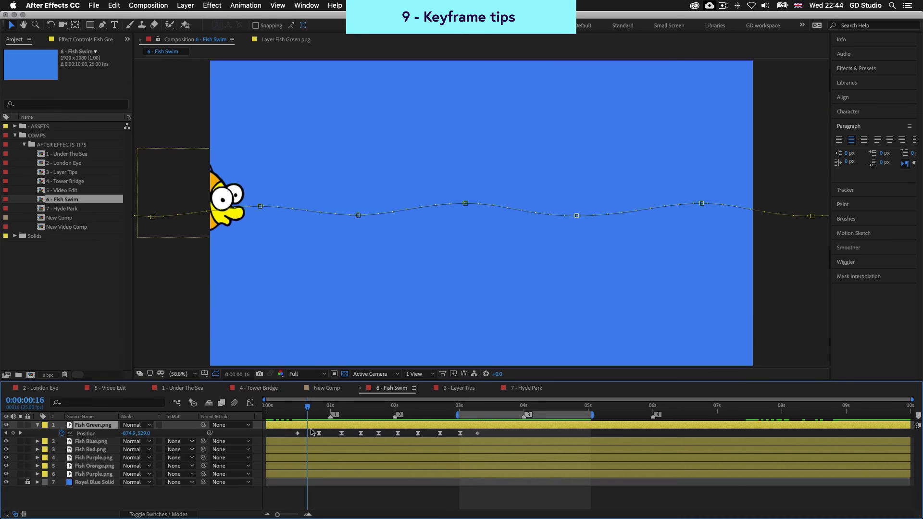
{"action": "left_click", "coordinate": [385, 407]}
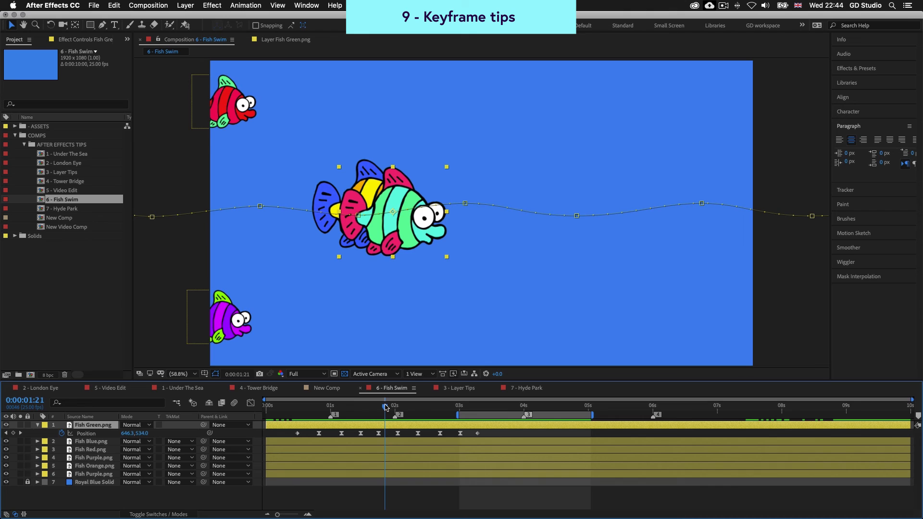
{"action": "left_click_drag", "start_coordinate": [414, 258], "coordinate": [568, 334]}
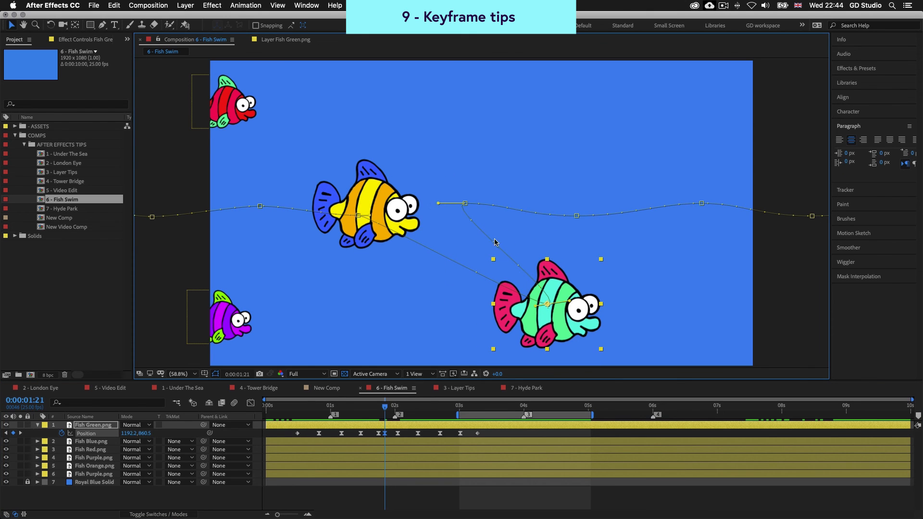
{"action": "key", "text": "super+z"}
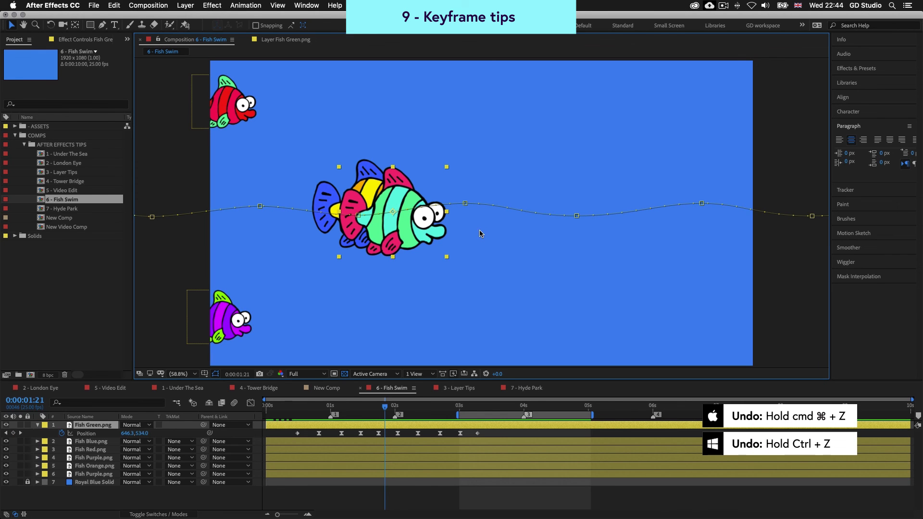
Step: Select all of Fish Green.png's position keyframes and, on the keyframe at 0:00:02:09, move the fish with its whole path to about 1369, 817
{"action": "left_click_drag", "start_coordinate": [383, 408], "coordinate": [423, 409]}
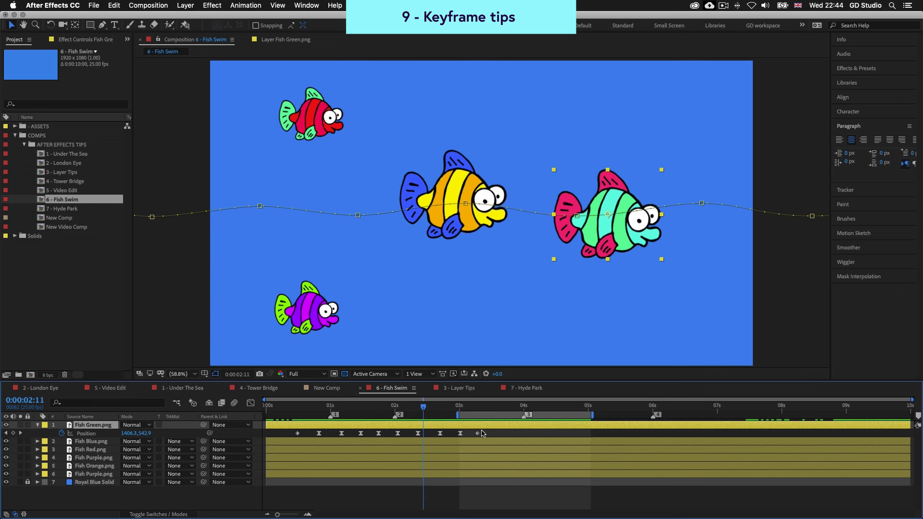
{"action": "left_click_drag", "start_coordinate": [491, 434], "coordinate": [291, 438]}
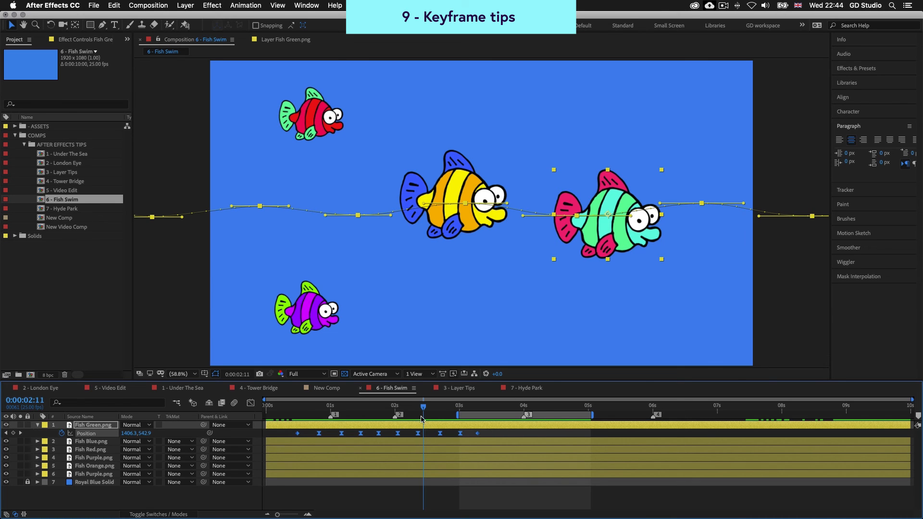
{"action": "left_click_drag", "start_coordinate": [424, 408], "coordinate": [419, 410]}
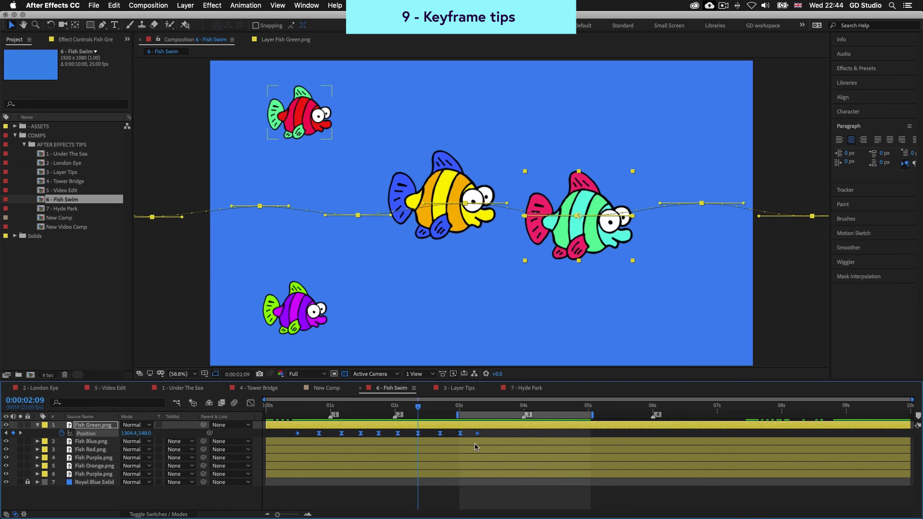
{"action": "left_click_drag", "start_coordinate": [575, 245], "coordinate": [660, 154]}
{"action": "left_click_drag", "start_coordinate": [650, 207], "coordinate": [590, 321]}
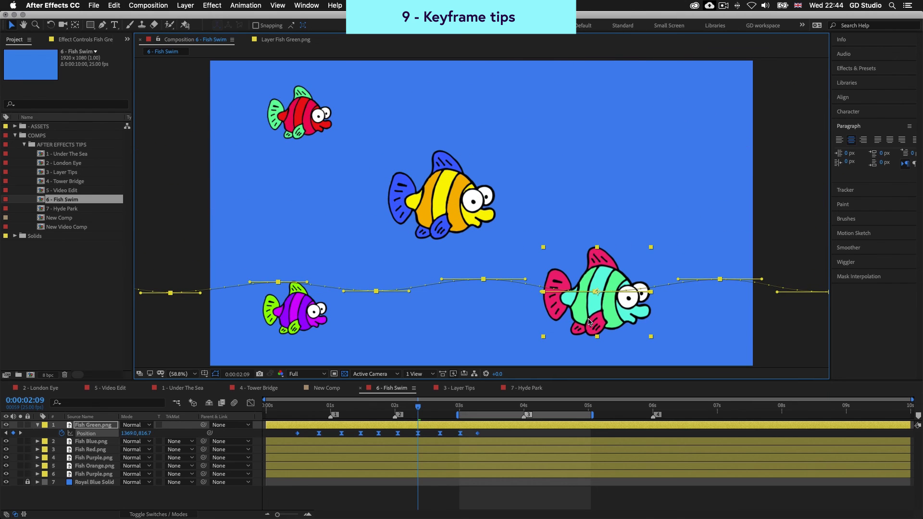
{"action": "left_click", "coordinate": [503, 437]}
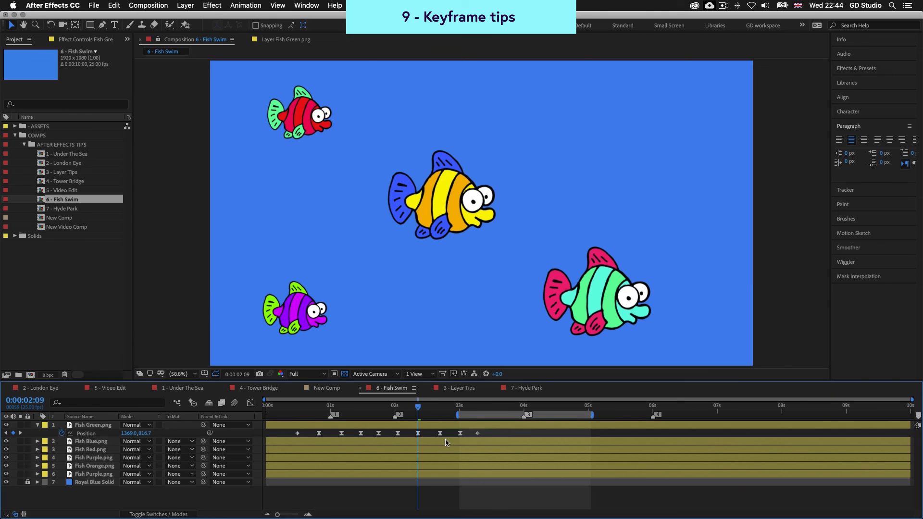
Step: Reset the work area to the full composition and remove the easing from all of Fish Green.png's eased position keyframes
{"action": "double_click", "coordinate": [470, 416]}
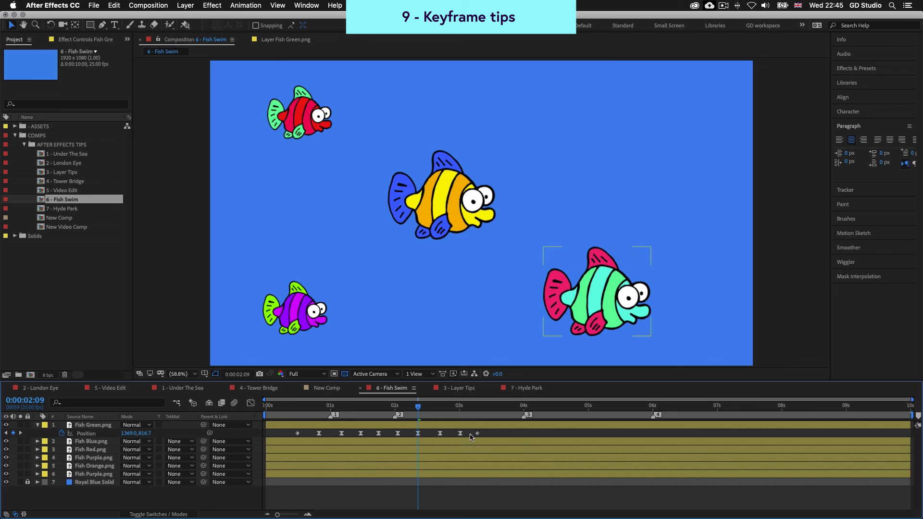
{"action": "left_click", "coordinate": [398, 434], "text": "super"}
{"action": "left_click", "coordinate": [380, 433], "text": "super"}
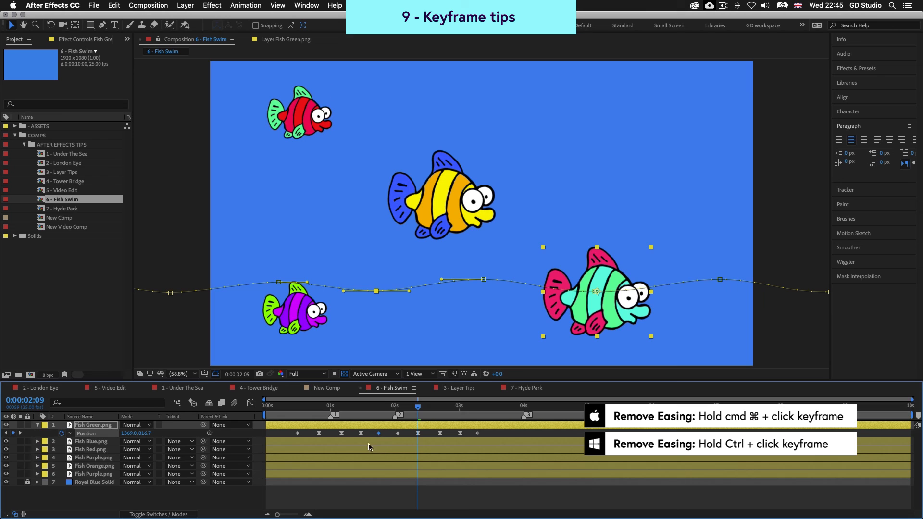
{"action": "left_click", "coordinate": [361, 434], "text": "super"}
{"action": "left_click", "coordinate": [342, 434], "text": "super"}
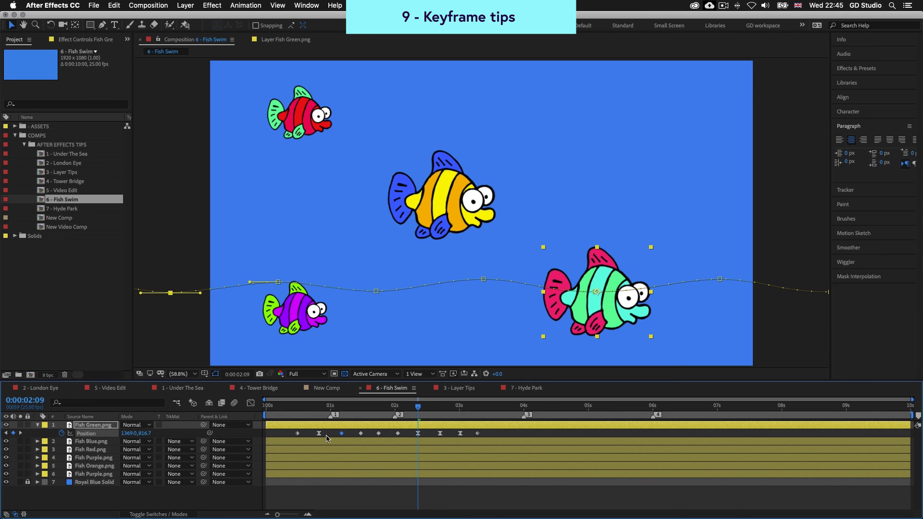
{"action": "left_click", "coordinate": [319, 434], "text": "super"}
{"action": "left_click", "coordinate": [418, 434], "text": "super"}
{"action": "left_click", "coordinate": [440, 434], "text": "super"}
{"action": "left_click", "coordinate": [461, 434], "text": "super"}
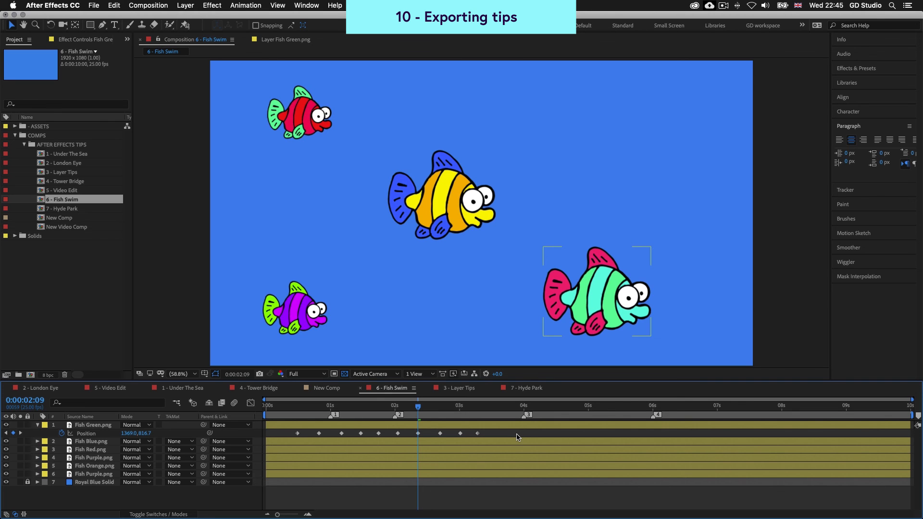
{"action": "mouse_move", "coordinate": [420, 408]}
{"action": "left_mouse_down"}
{"action": "mouse_move", "coordinate": [446, 409]}
{"action": "mouse_move", "coordinate": [412, 408]}
{"action": "mouse_move", "coordinate": [430, 408]}
{"action": "left_mouse_up"}
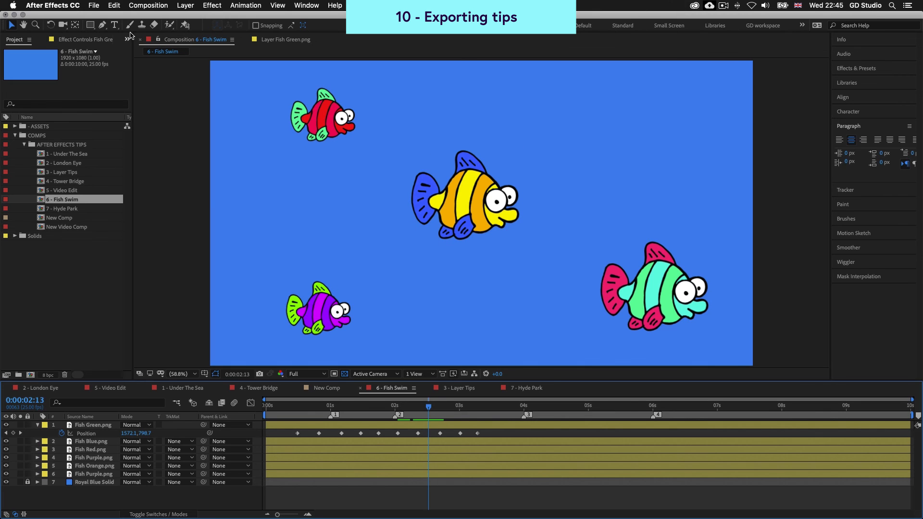
Step: Add the current frame of 6 - Fish Swim at 0:00:02:13 to the render queue as a still image file
{"action": "left_click", "coordinate": [140, 5]}
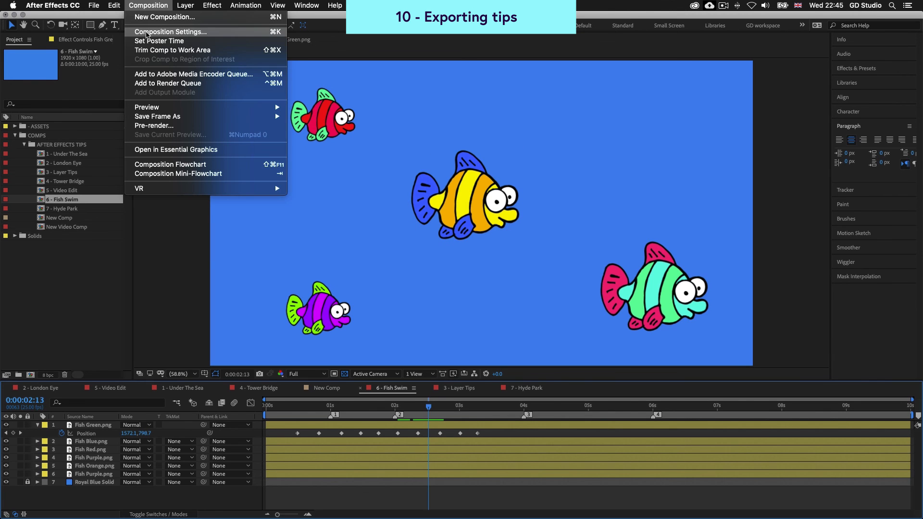
{"action": "mouse_move", "coordinate": [184, 119]}
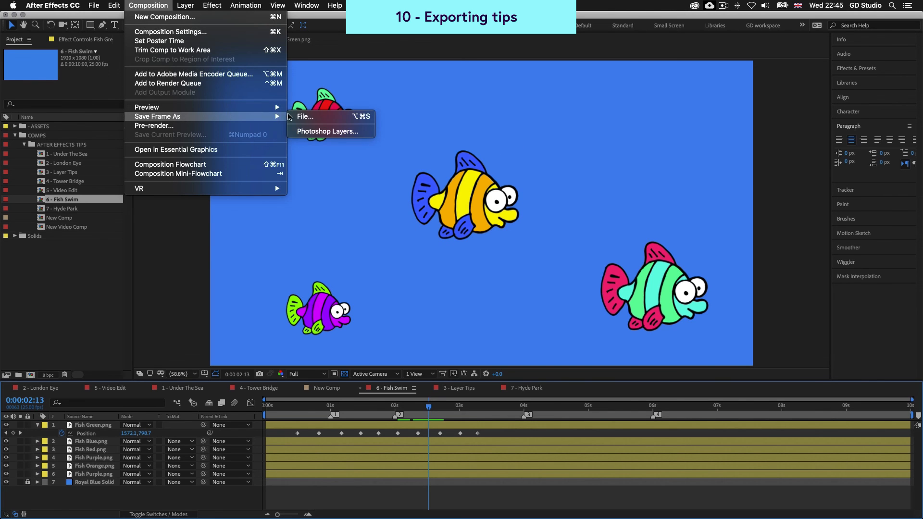
{"action": "left_click", "coordinate": [304, 117]}
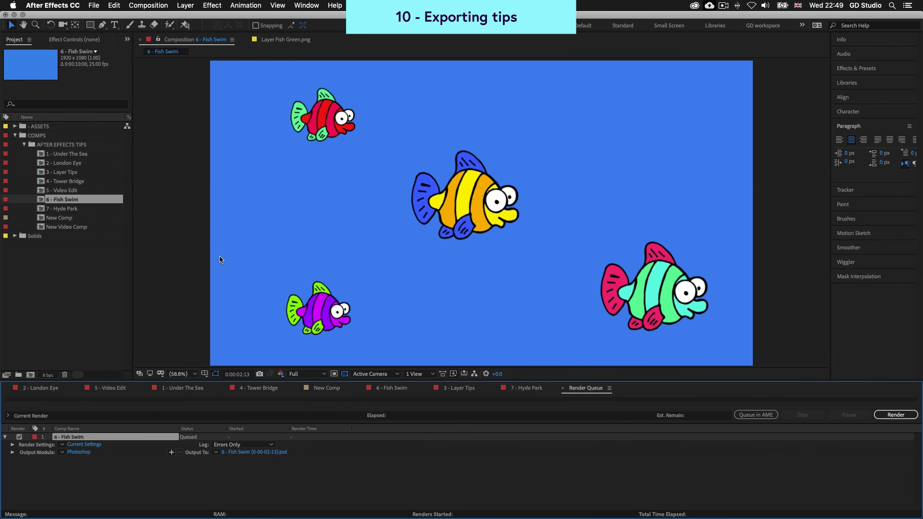
{"action": "left_click", "coordinate": [348, 481]}
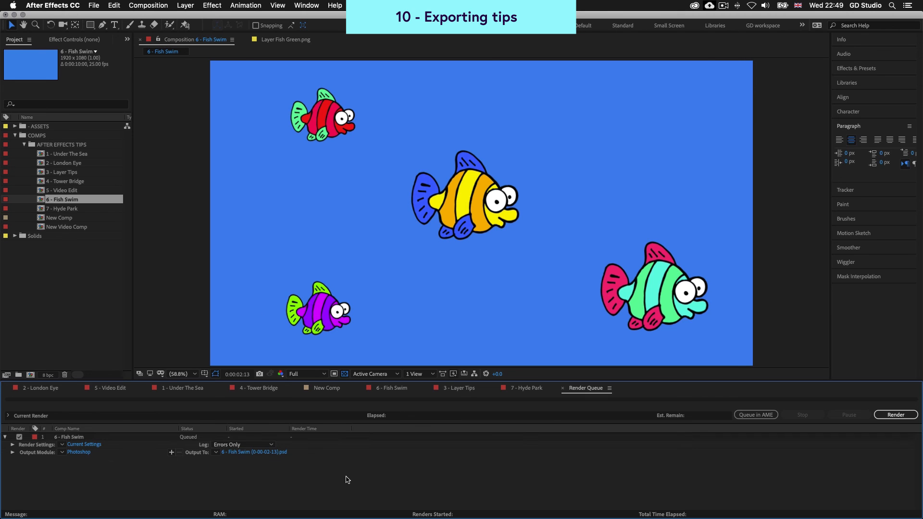
{"action": "left_click", "coordinate": [88, 438]}
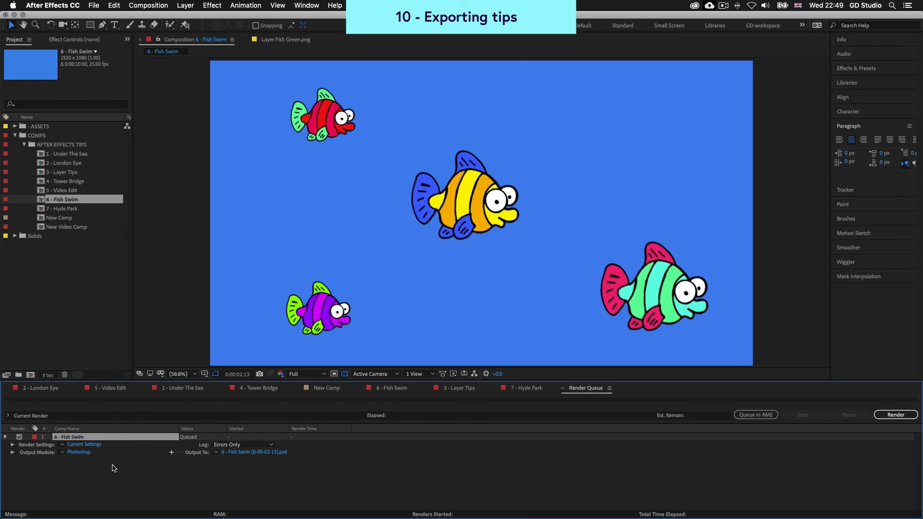
Step: Set the output module format of the queued 6 - Fish Swim frame to JPEG Sequence
{"action": "left_click", "coordinate": [79, 452]}
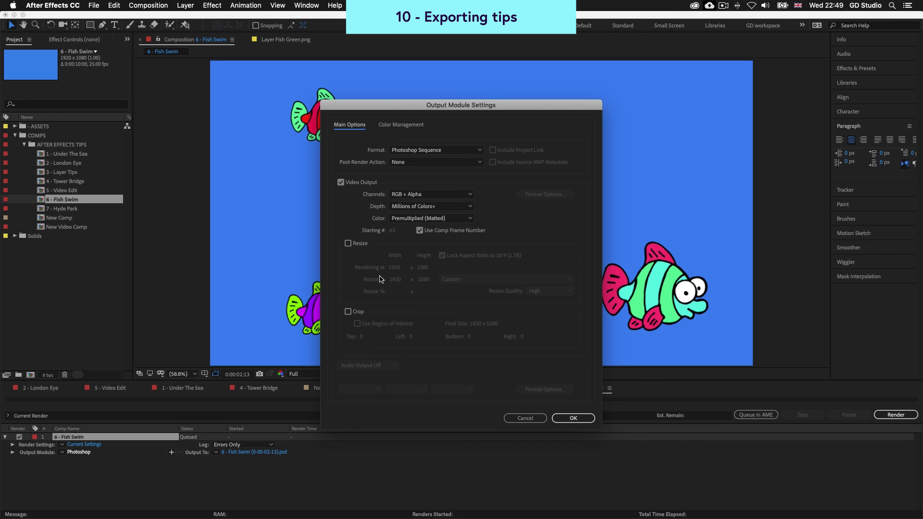
{"action": "left_click", "coordinate": [435, 150]}
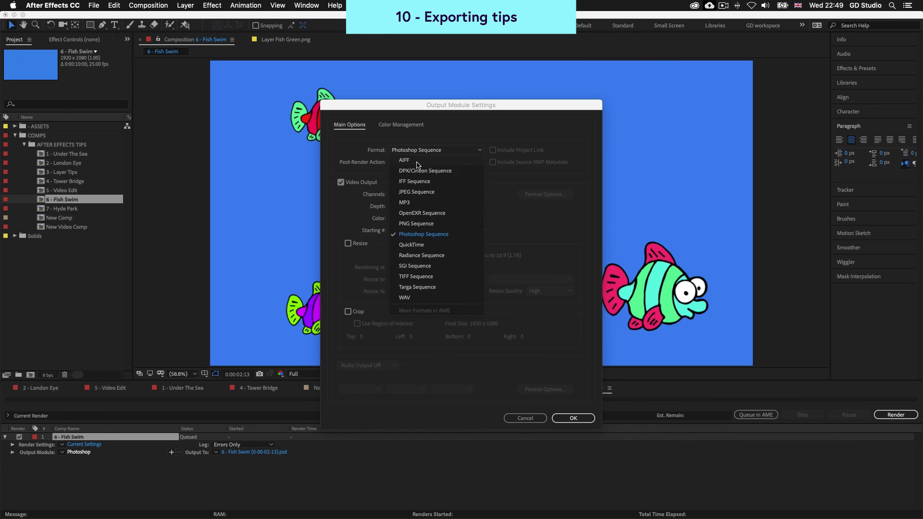
{"action": "left_click", "coordinate": [409, 192]}
{"action": "left_click", "coordinate": [573, 419]}
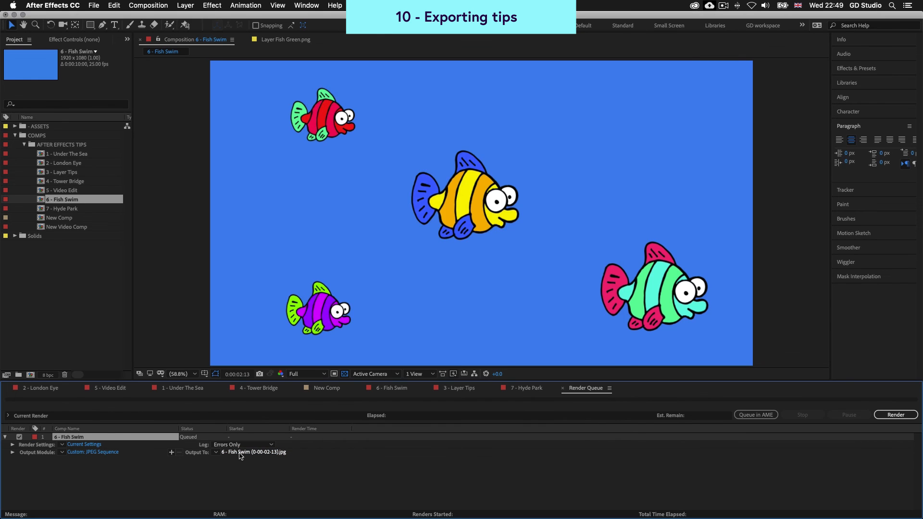
Step: Set the output destination to the 29 - 10 Handy Tips folder as 6 - Fish Swim (0-00-02-13).jpg and render the frame
{"action": "left_click", "coordinate": [254, 453]}
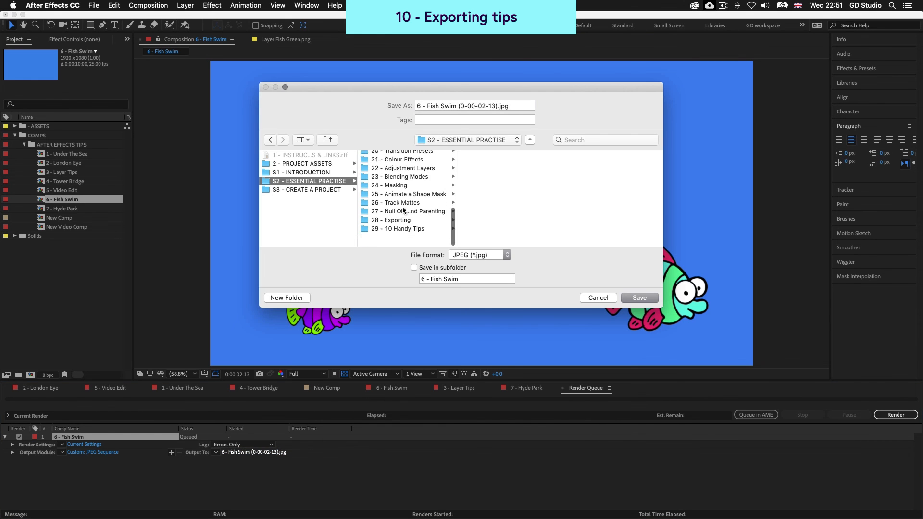
{"action": "left_click", "coordinate": [398, 243]}
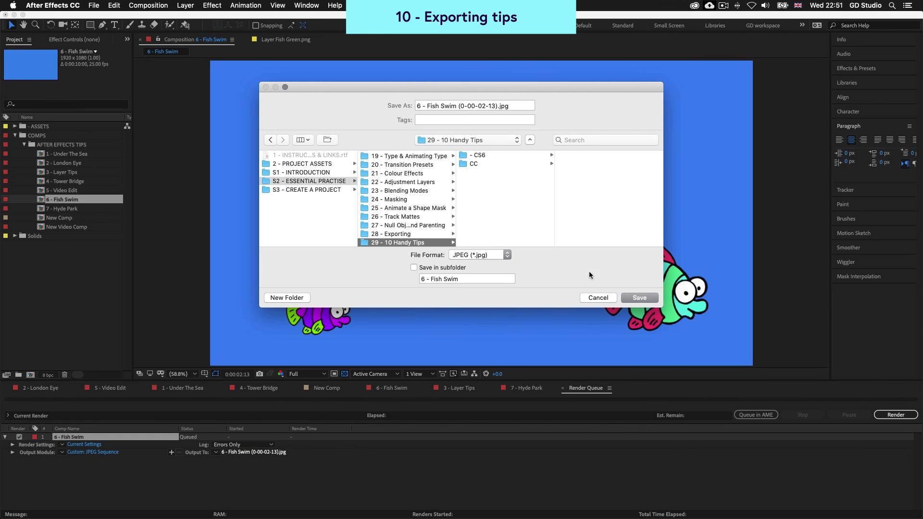
{"action": "left_click", "coordinate": [639, 298]}
{"action": "left_click", "coordinate": [877, 417]}
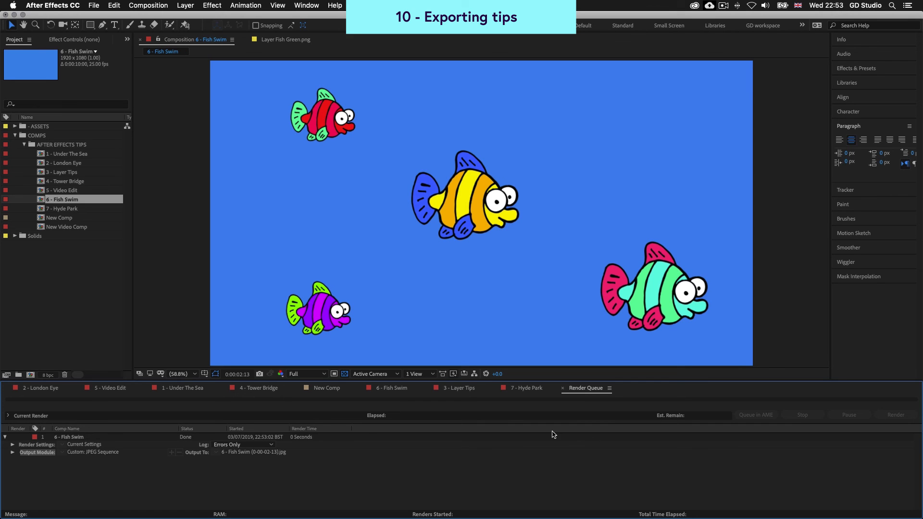
Step: Return to the 6 - Fish Swim timeline, move the current time to 0:00:02:09 and send the composition to the Adobe Media Encoder queue
{"action": "left_click", "coordinate": [385, 391]}
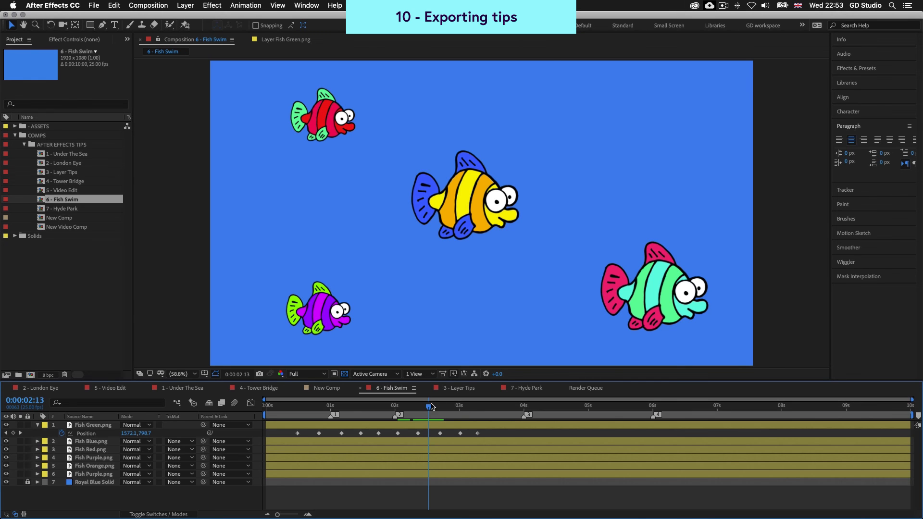
{"action": "mouse_move", "coordinate": [429, 408]}
{"action": "left_mouse_down"}
{"action": "mouse_move", "coordinate": [441, 407]}
{"action": "mouse_move", "coordinate": [418, 407]}
{"action": "left_mouse_up"}
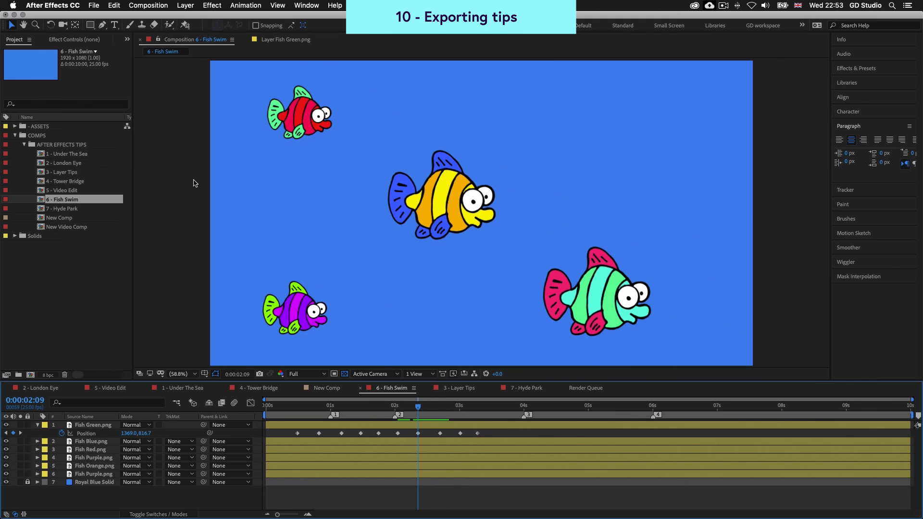
{"action": "left_click", "coordinate": [153, 4]}
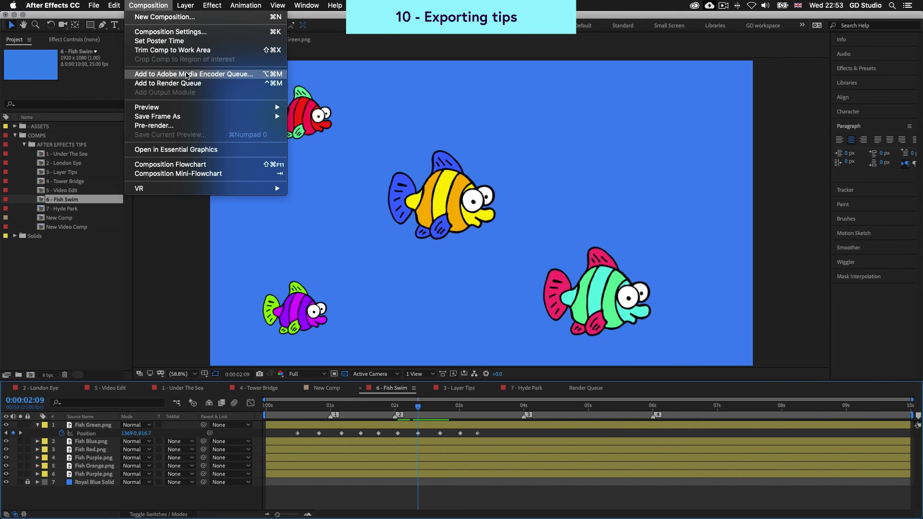
{"action": "left_click", "coordinate": [576, 405]}
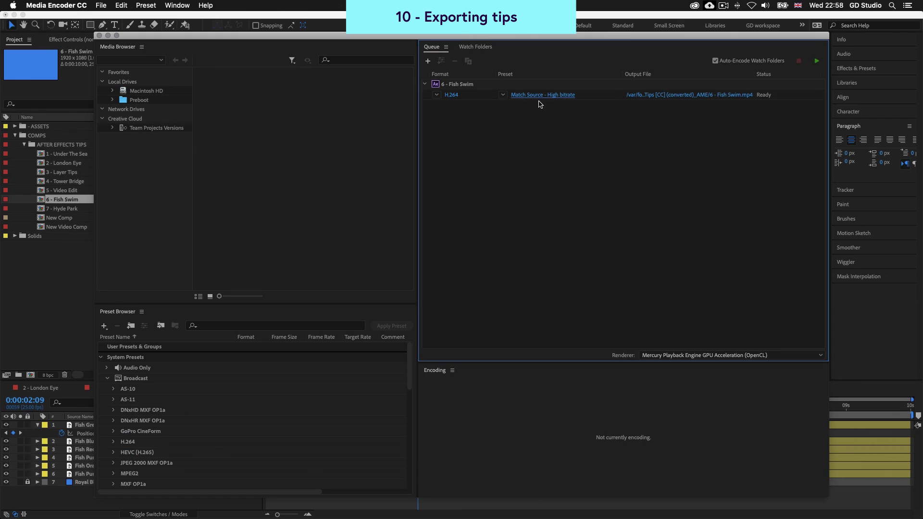
Step: Look over the H.264 export settings of the queued 6 - Fish Swim without changing them and return to After Effects
{"action": "left_click", "coordinate": [538, 95]}
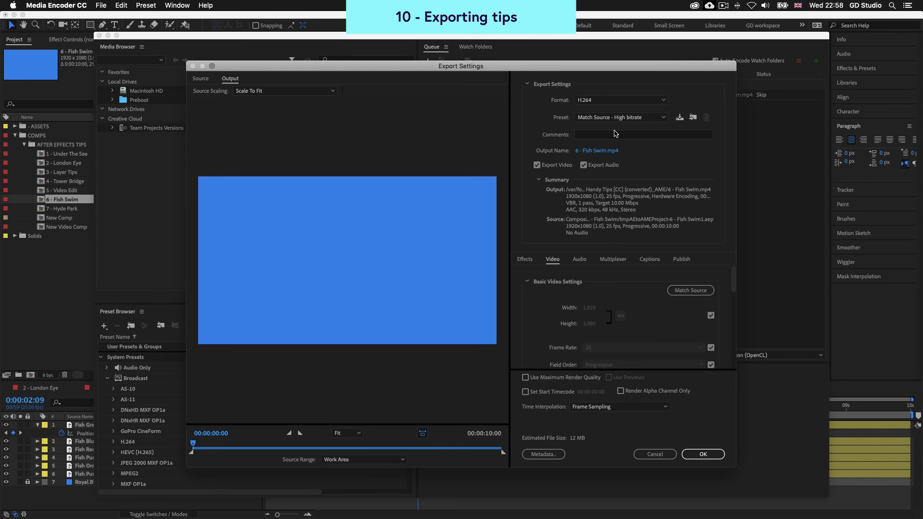
{"action": "left_click", "coordinate": [665, 456]}
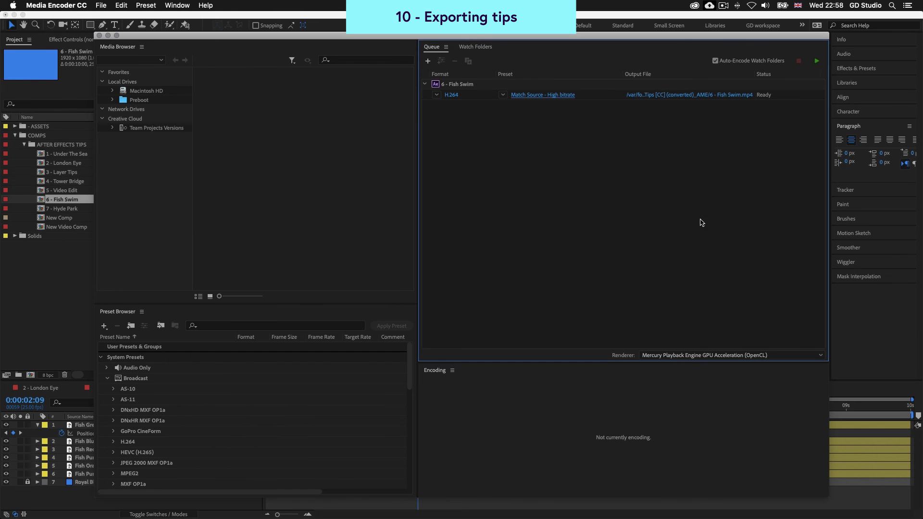
{"action": "left_click", "coordinate": [99, 36]}
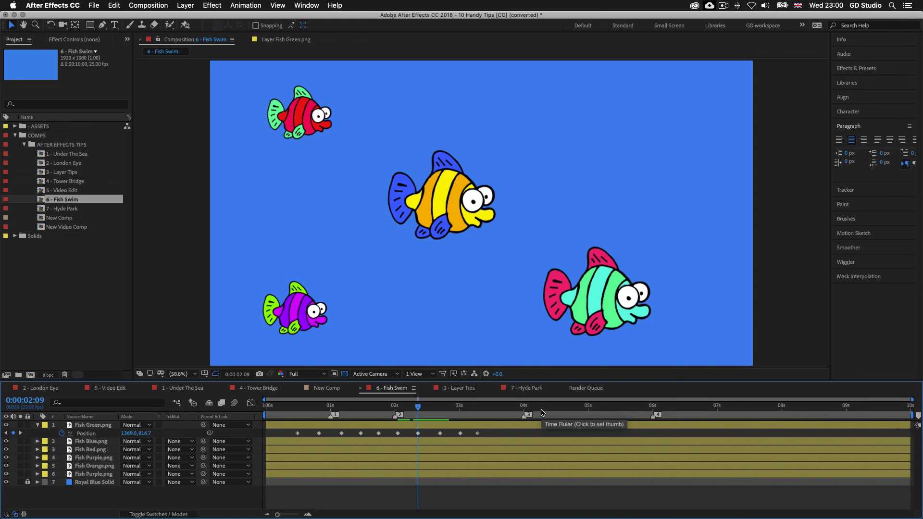
Step: Open the keyboard shortcuts editor and show the shortcuts of the Layer Panel
{"action": "left_click", "coordinate": [111, 6]}
{"action": "left_click", "coordinate": [172, 258]}
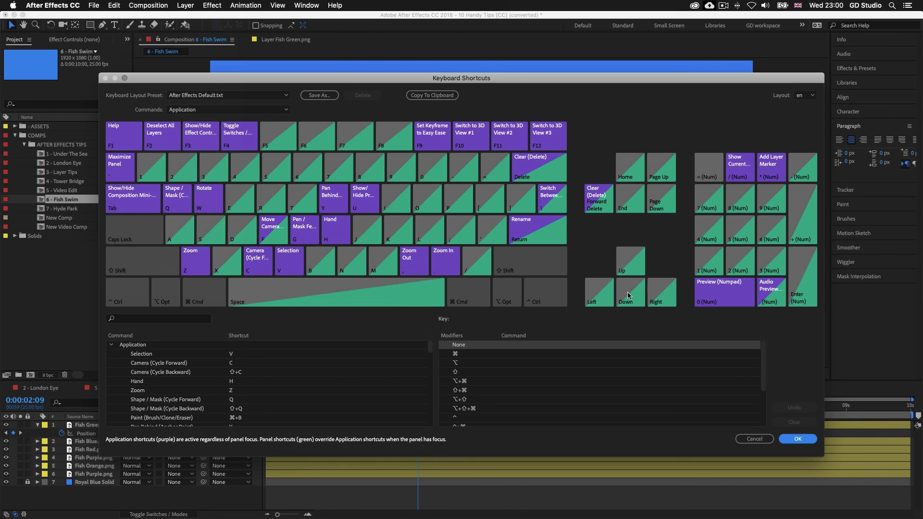
{"action": "left_click", "coordinate": [286, 110]}
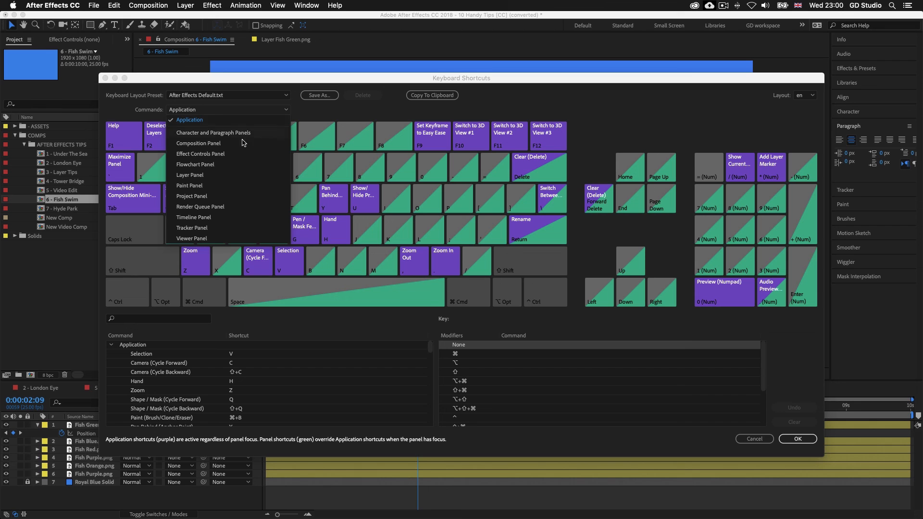
{"action": "left_click", "coordinate": [205, 175]}
Step: Examine the Flowchart, Project, Timeline, Tracker, Composition, Character and Paragraph, and Viewer panel shortcuts, ending on the Application shortcuts
{"action": "left_click", "coordinate": [286, 110]}
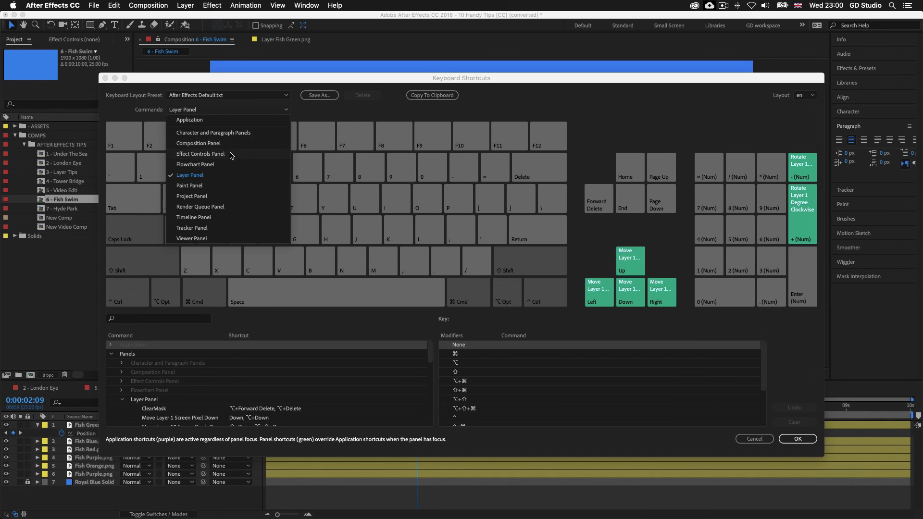
{"action": "left_click", "coordinate": [226, 165]}
{"action": "left_click", "coordinate": [287, 106]}
{"action": "left_click", "coordinate": [220, 196]}
{"action": "left_click", "coordinate": [287, 110]}
{"action": "left_click", "coordinate": [206, 217]}
{"action": "left_click", "coordinate": [288, 111]}
{"action": "left_click", "coordinate": [202, 228]}
{"action": "left_click", "coordinate": [287, 111]}
{"action": "left_click", "coordinate": [217, 144]}
{"action": "left_click", "coordinate": [287, 111]}
{"action": "left_click", "coordinate": [230, 134]}
{"action": "left_click", "coordinate": [286, 110]}
{"action": "left_click", "coordinate": [205, 238]}
{"action": "left_click", "coordinate": [285, 111]}
{"action": "left_click", "coordinate": [216, 197]}
{"action": "left_click", "coordinate": [288, 110]}
{"action": "left_click", "coordinate": [231, 123]}
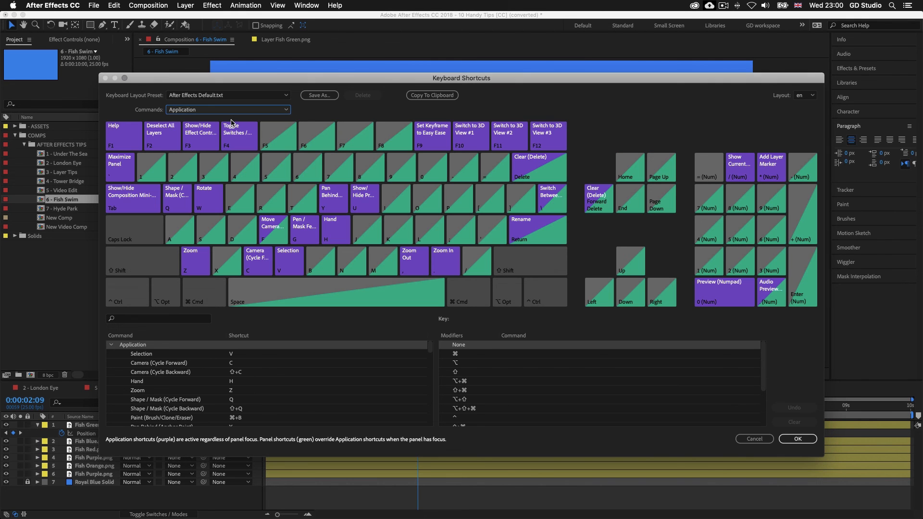